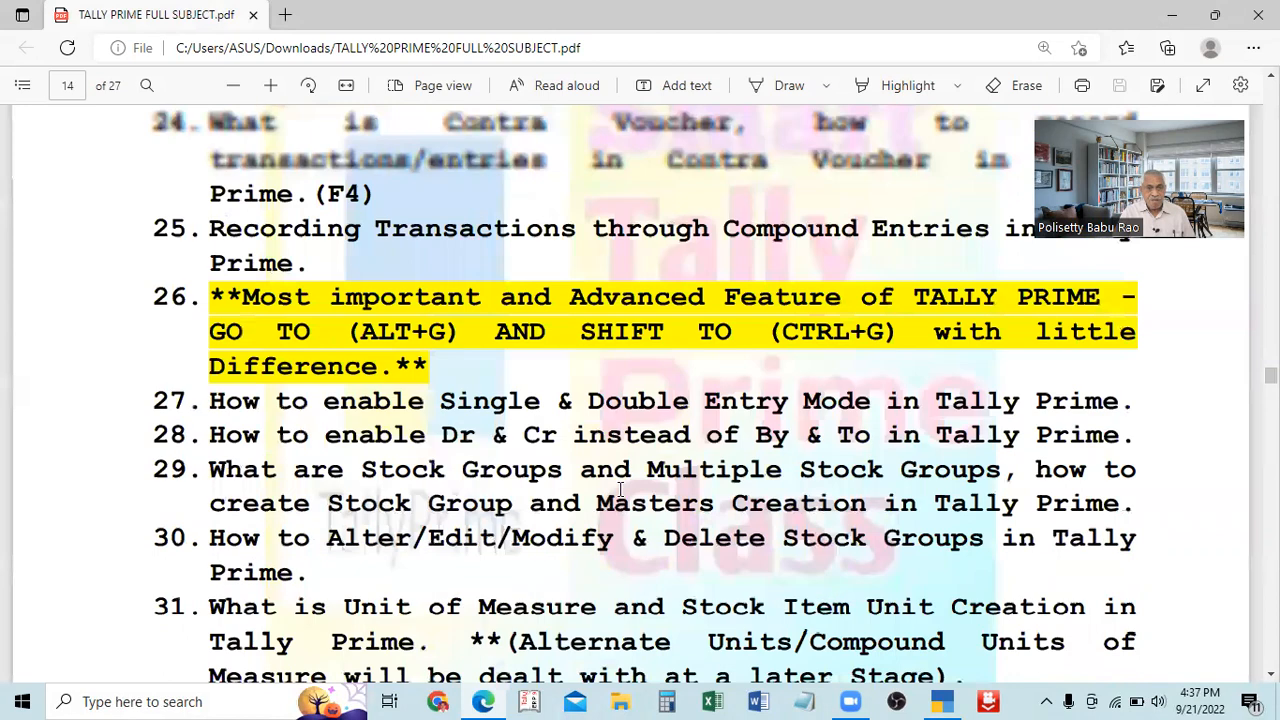
scroll(620, 489, "up", 20)
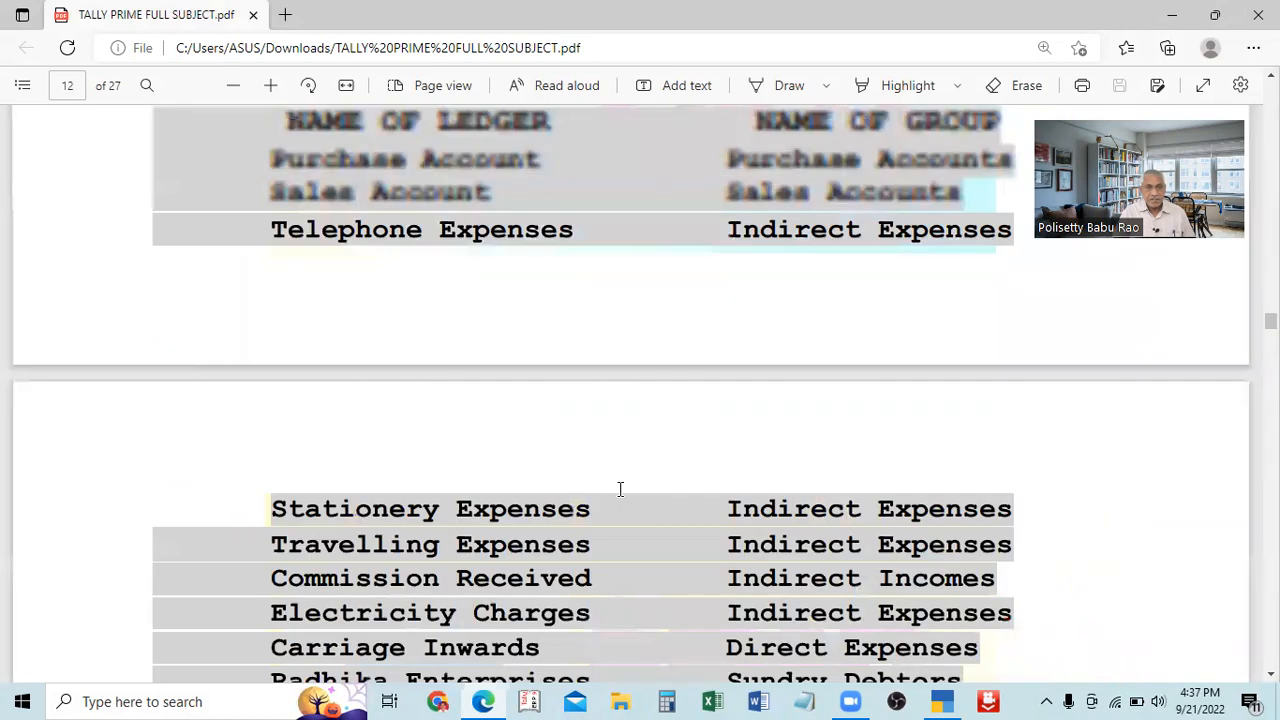
Review syllabus topics 13 to 17 in the PDF, starting with entering opening balances and stock in ledgers.
scroll(620, 489, "down", 2)
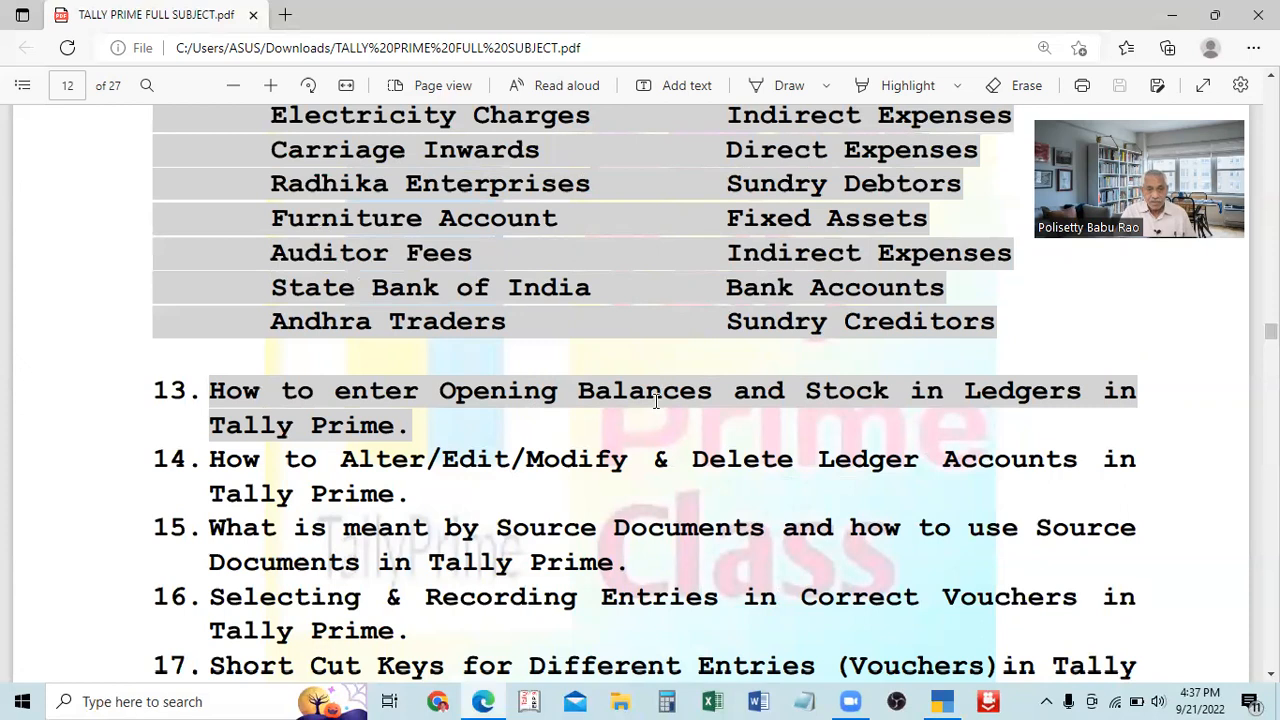
scroll(668, 420, "down", 1)
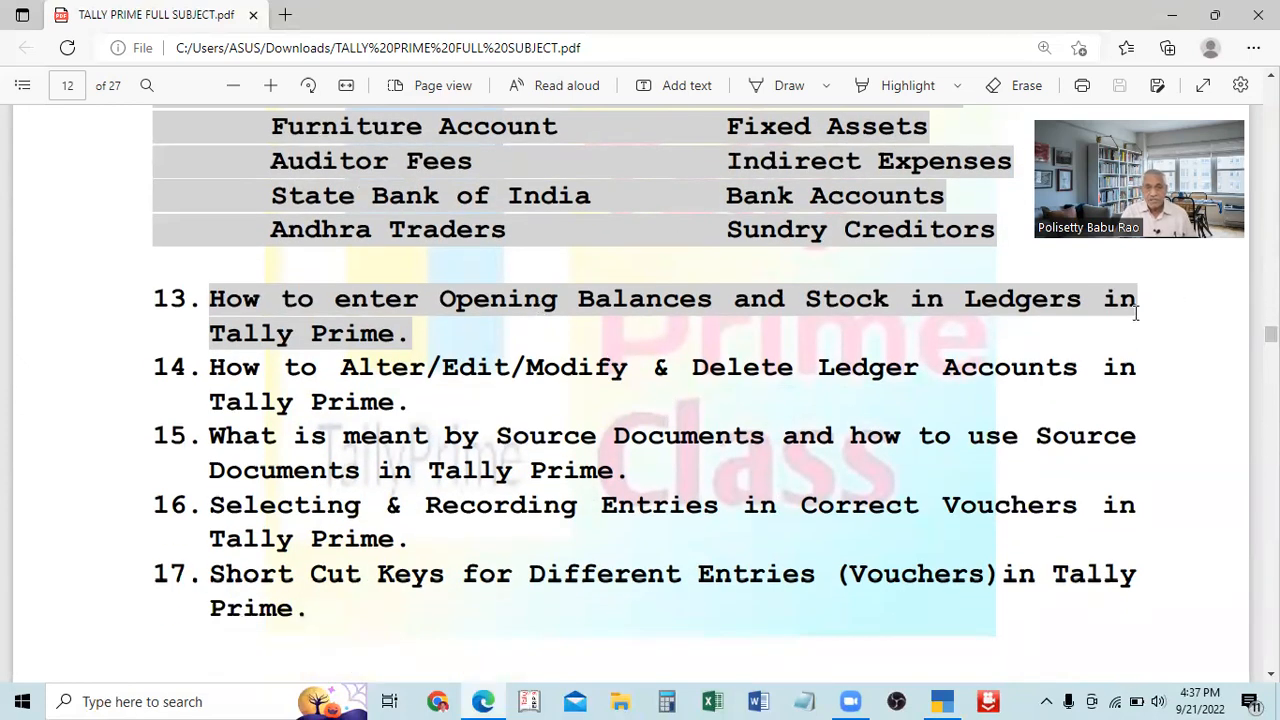
scroll(1134, 306, "down", 1)
scroll(285, 507, "up", 2)
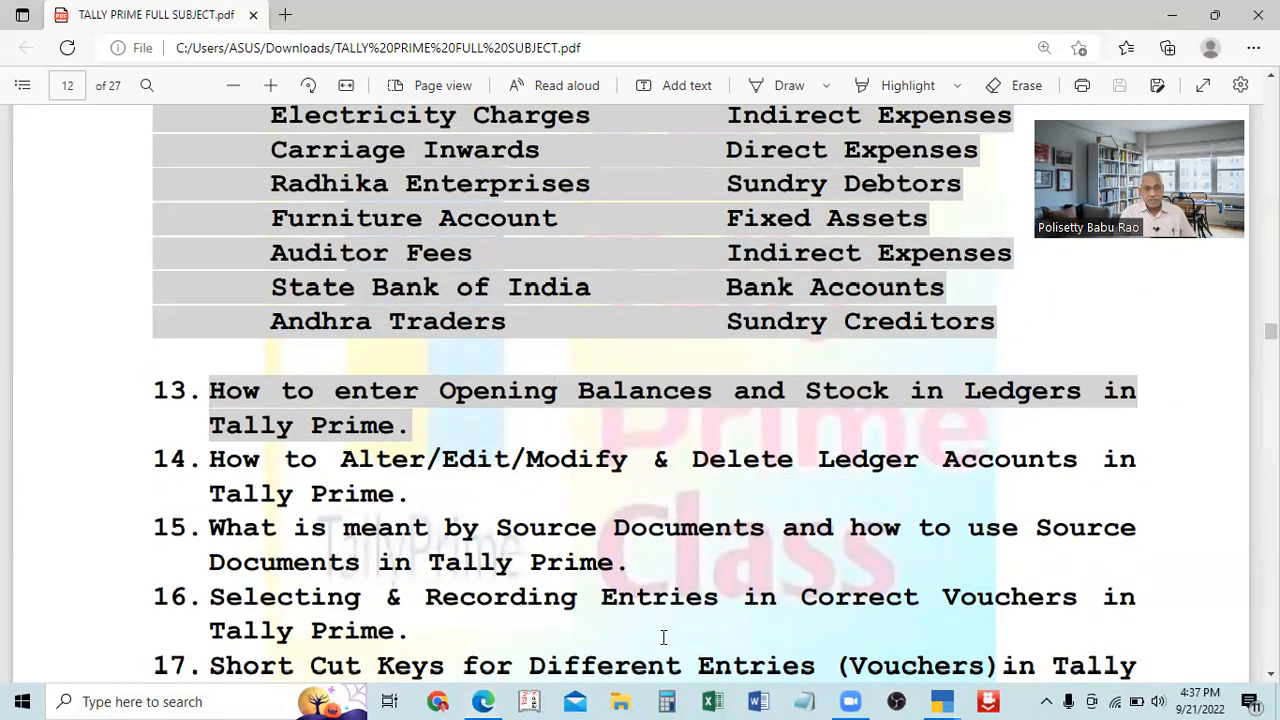
Switch to TallyPrime, continue in Educational Mode and open the company Venkateswara Enterprises(22-23).
left_click(944, 700)
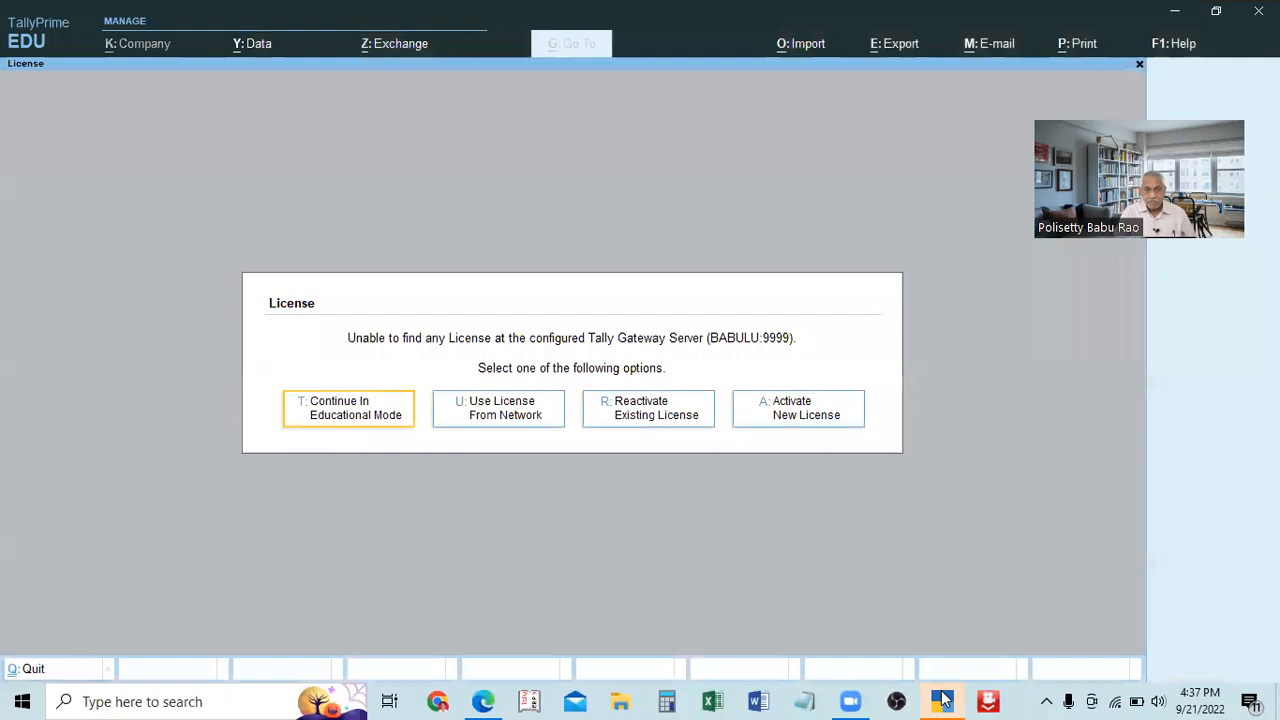
left_click(323, 412)
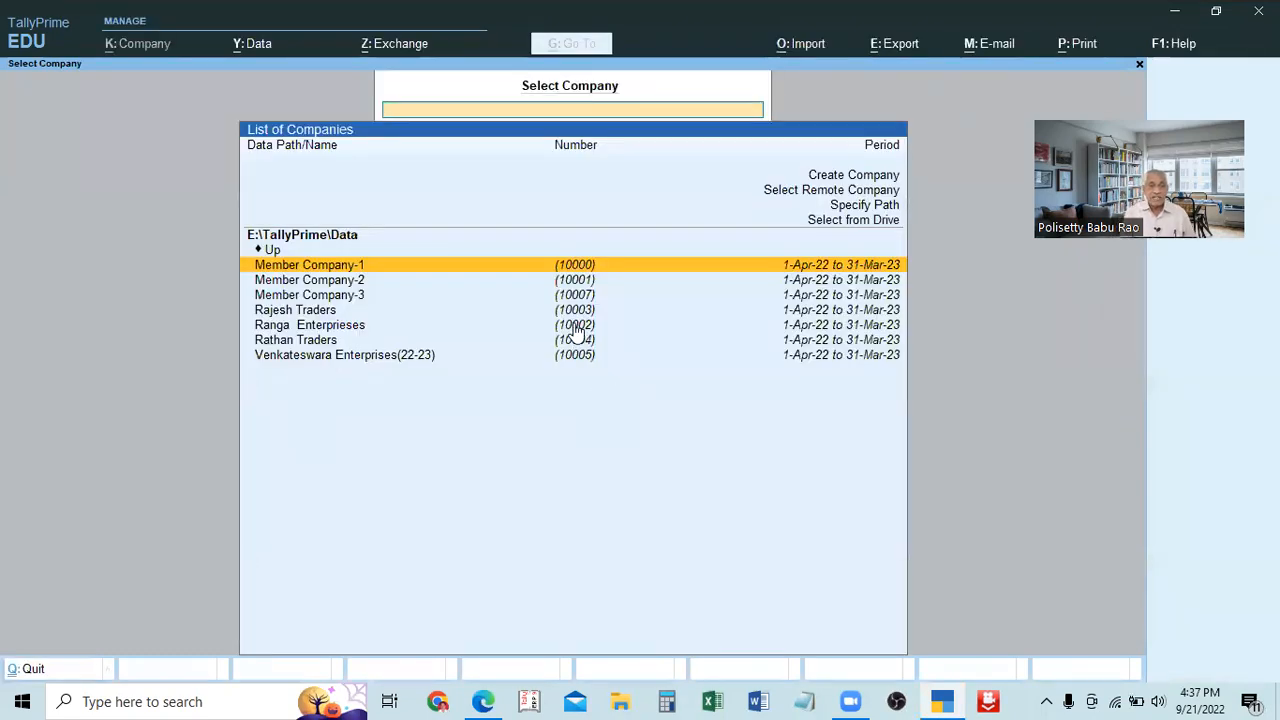
left_click(576, 362)
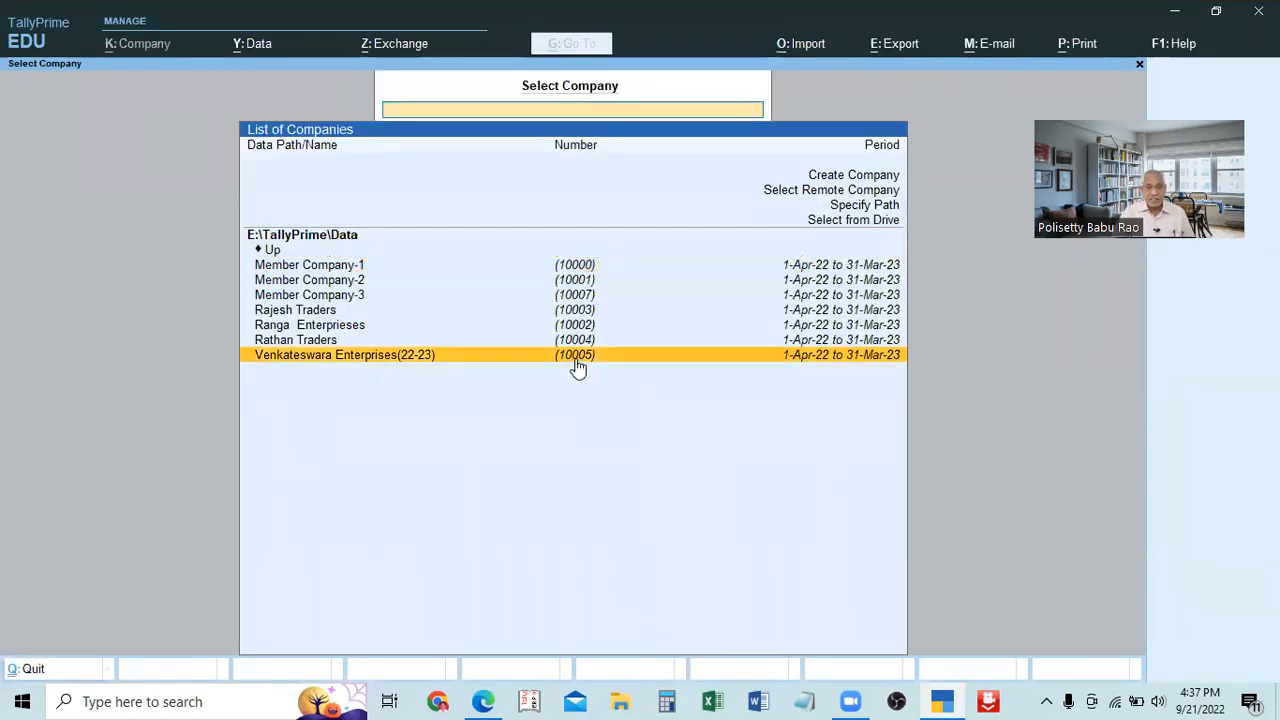
left_click(578, 362)
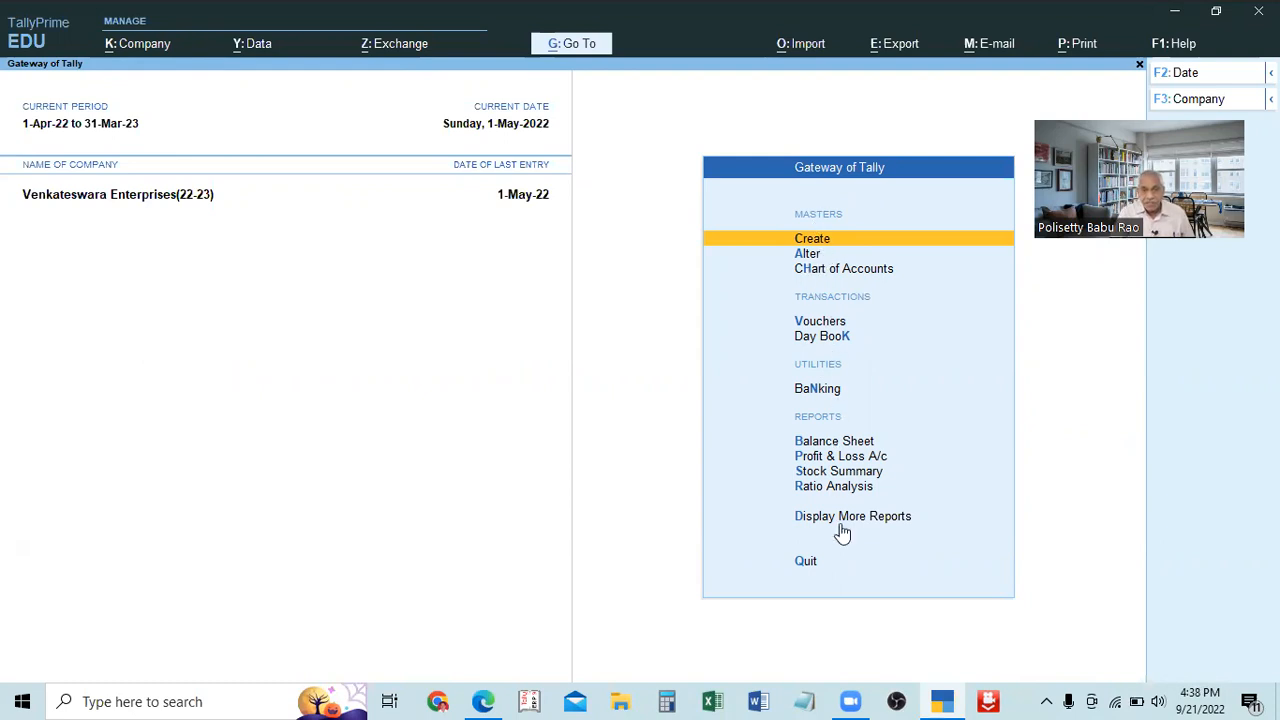
View the list of masters that can be created, then return to the Gateway of Tally.
left_click(802, 240)
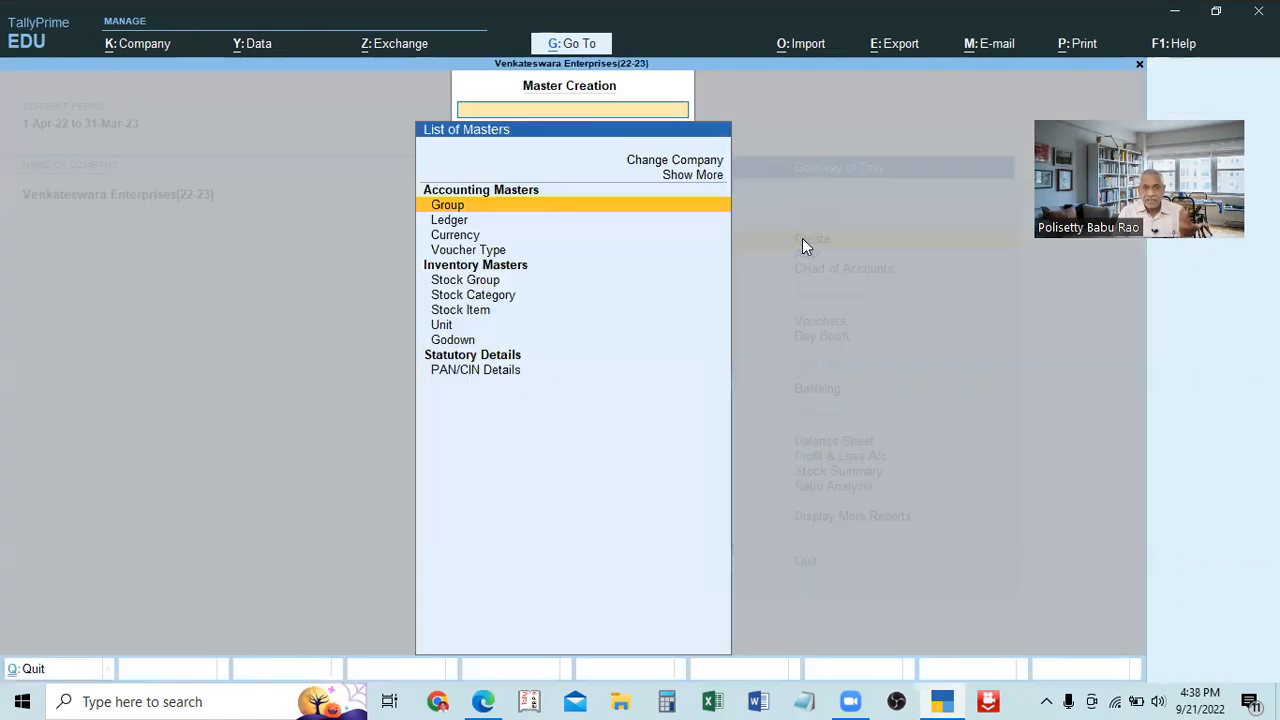
key("Escape")
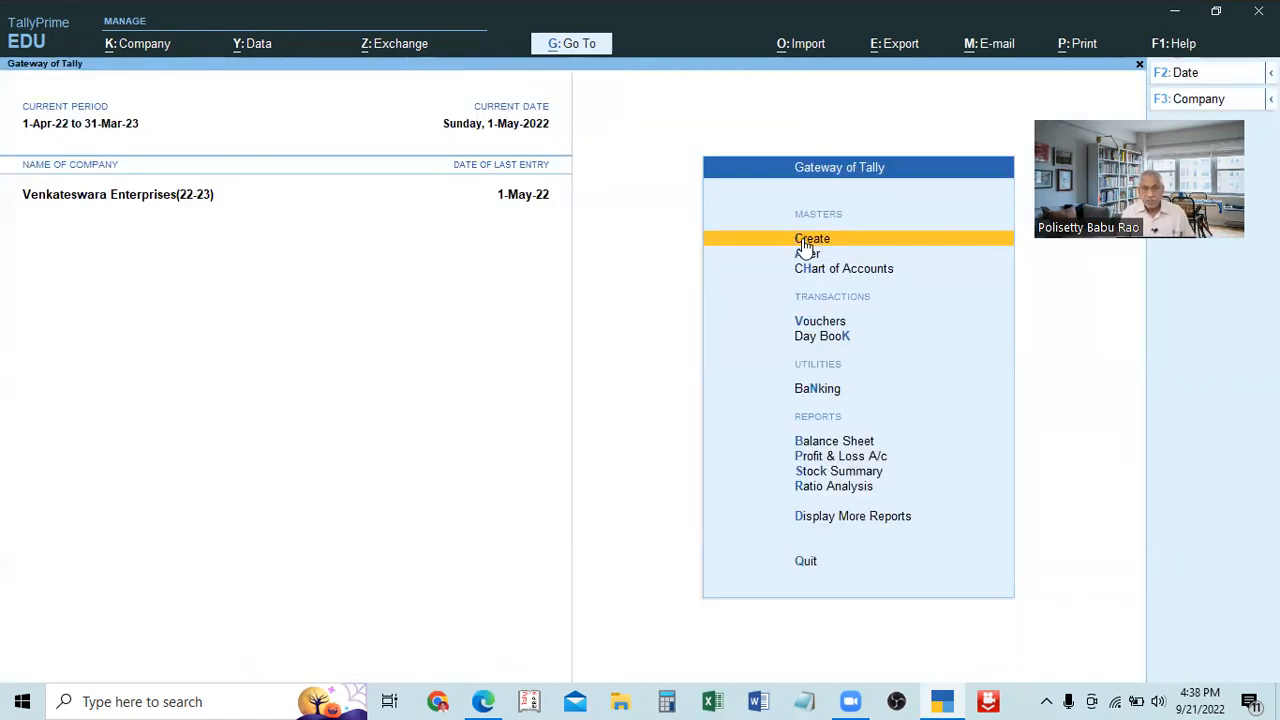
left_click(806, 242)
key("Escape")
left_click(828, 246)
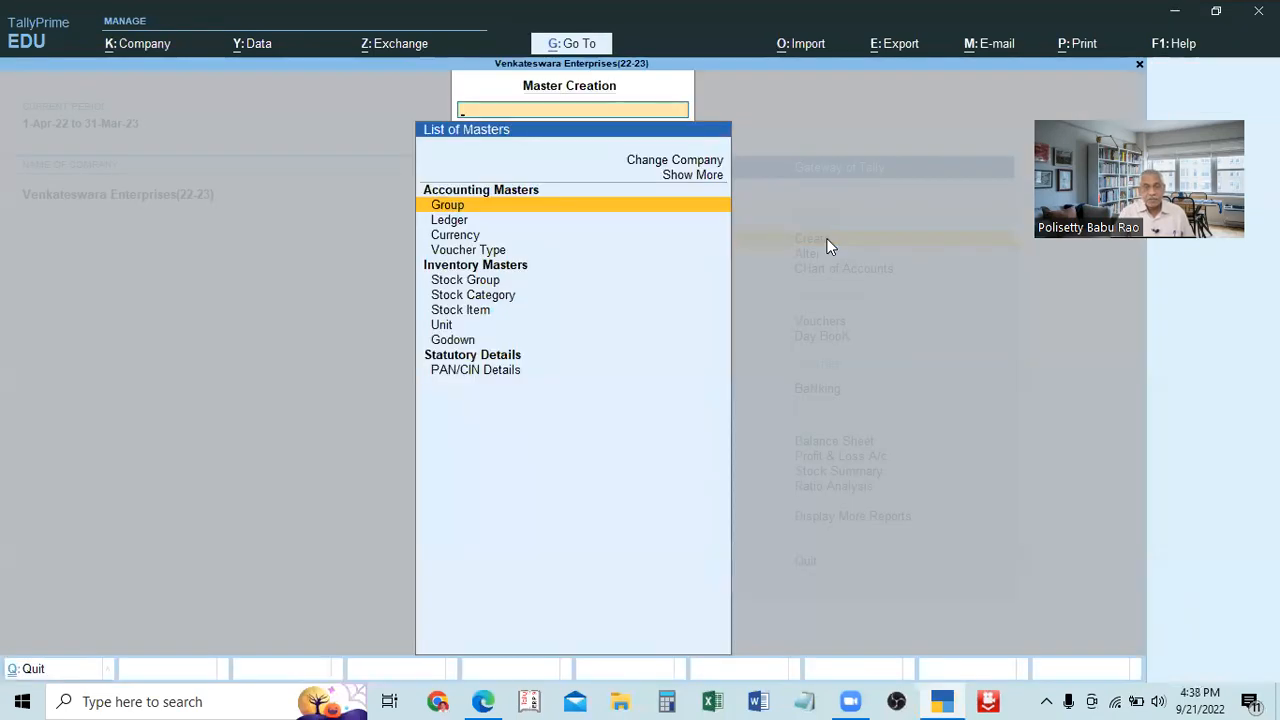
key("Escape")
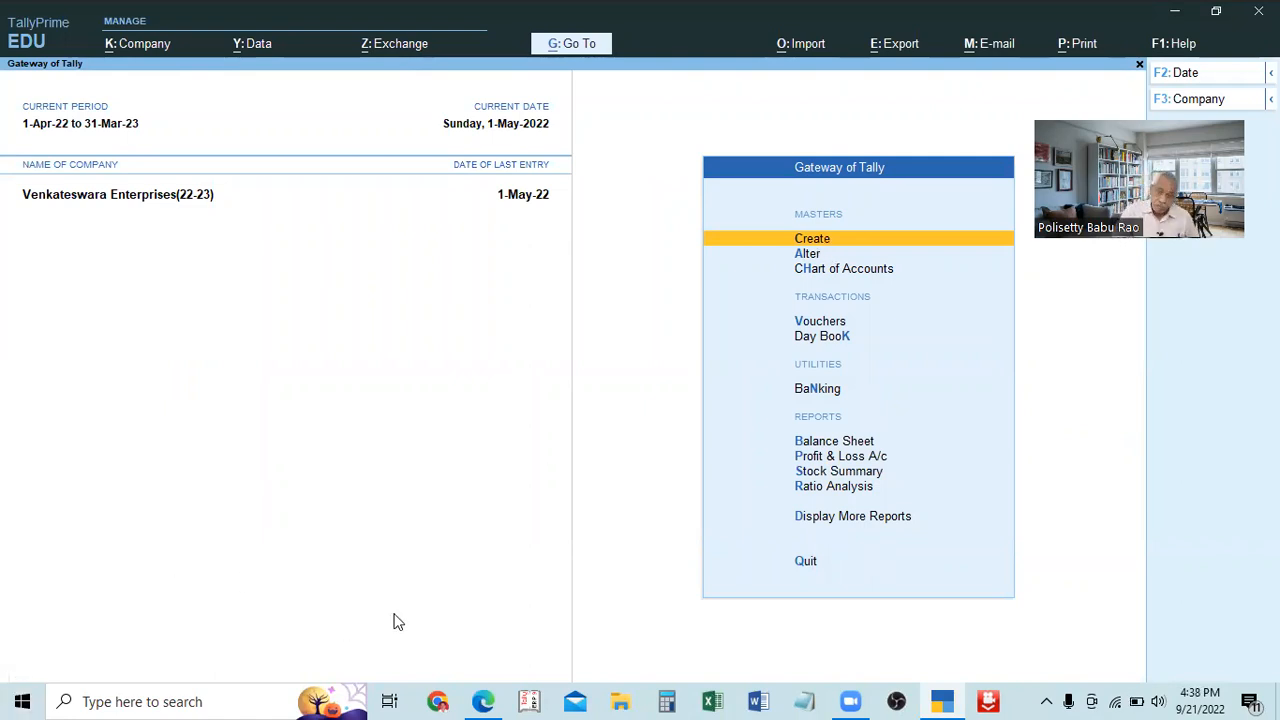
View the Chart of Accounts master list and return to the Gateway of Tally.
left_click(817, 268)
key("Up")
key("Escape")
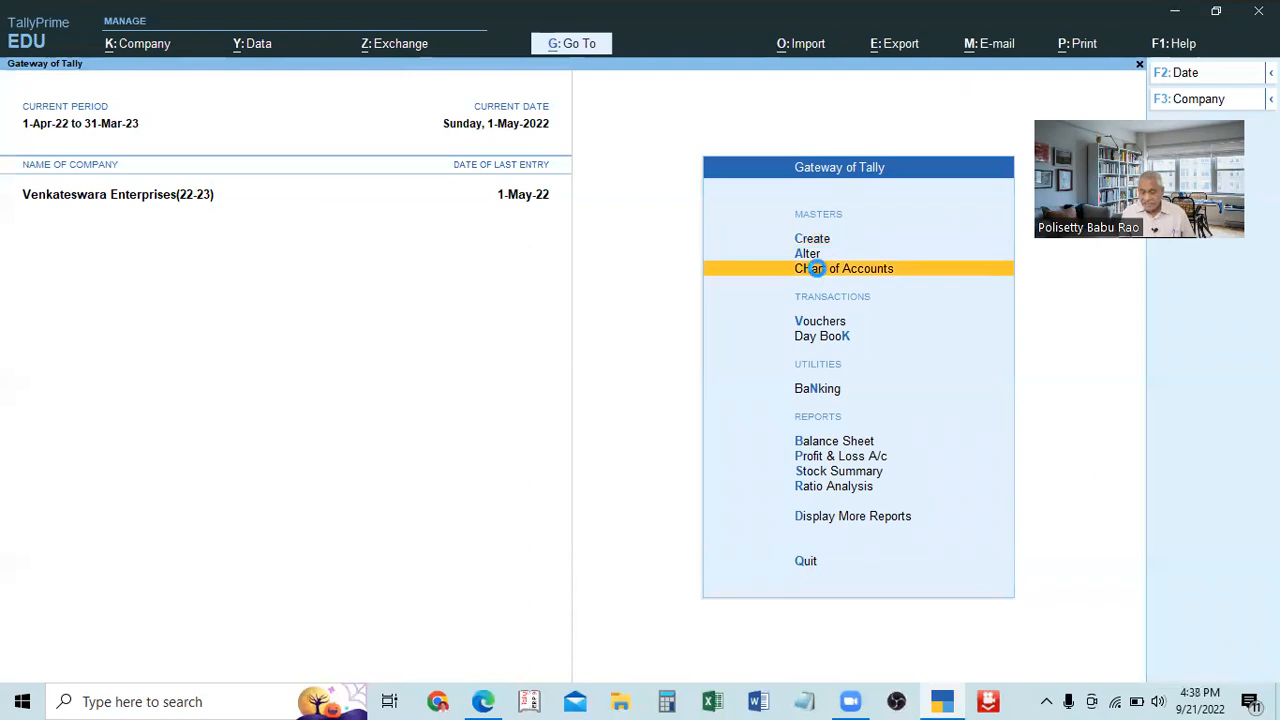
left_click(817, 270)
key("Up")
key("Escape")
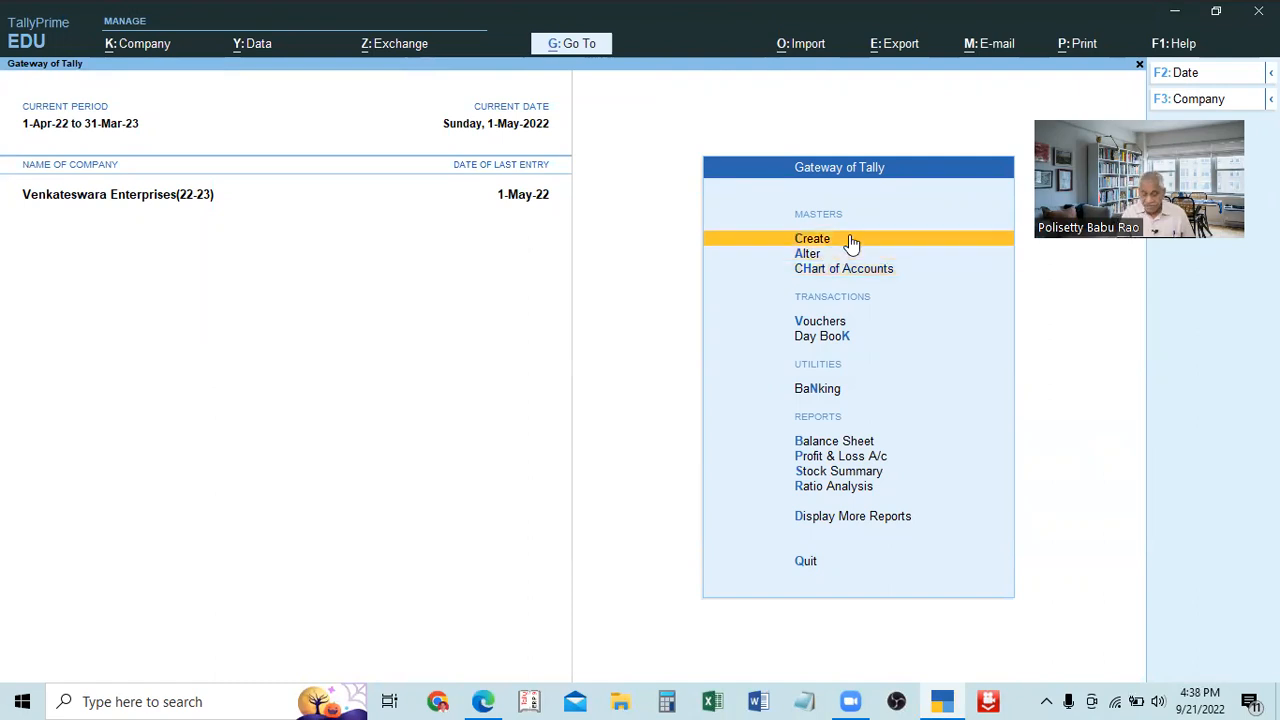
key("Down")
key("Down")
key("Down")
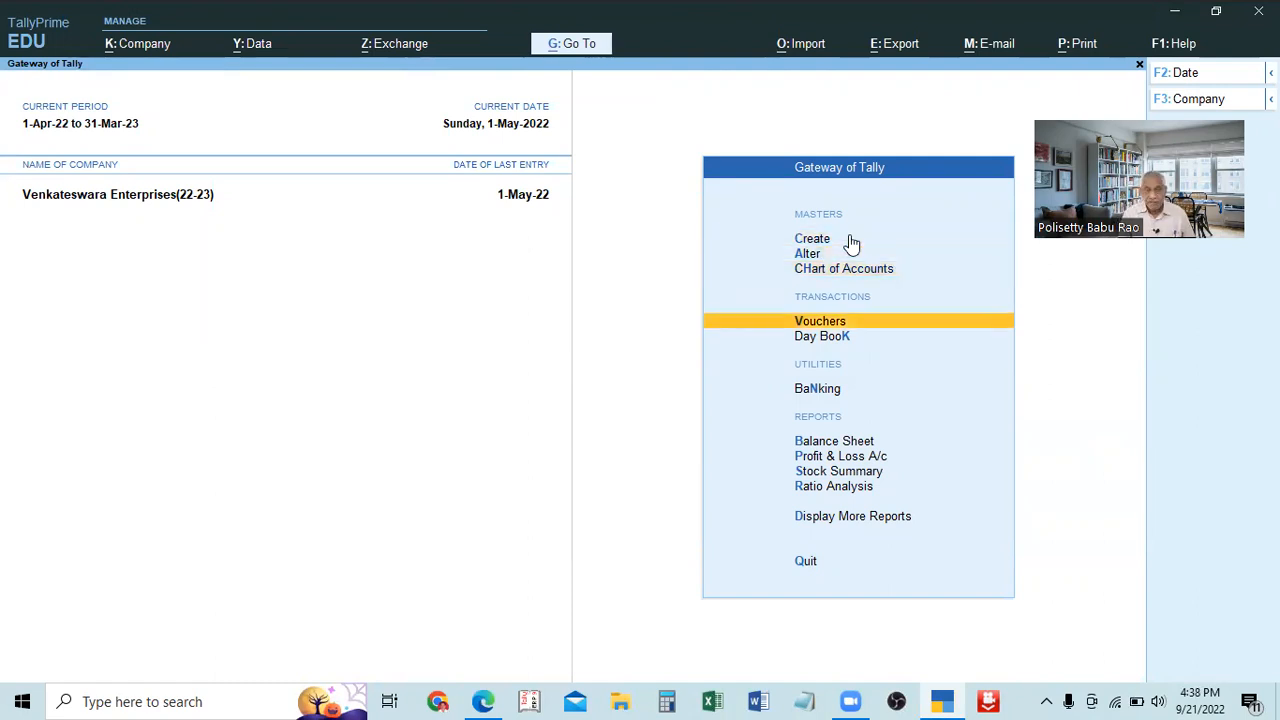
key("Up")
key("Down")
key("Down")
key("Up")
key("Up")
key("Up")
key("Up")
key("Up")
key("Down")
key("Down")
key("Up")
key("Down")
View the company's list of ledgers through the Chart of Accounts, then return to the Gateway of Tally.
key("Down")
key("Up")
key("Down")
key("Return")
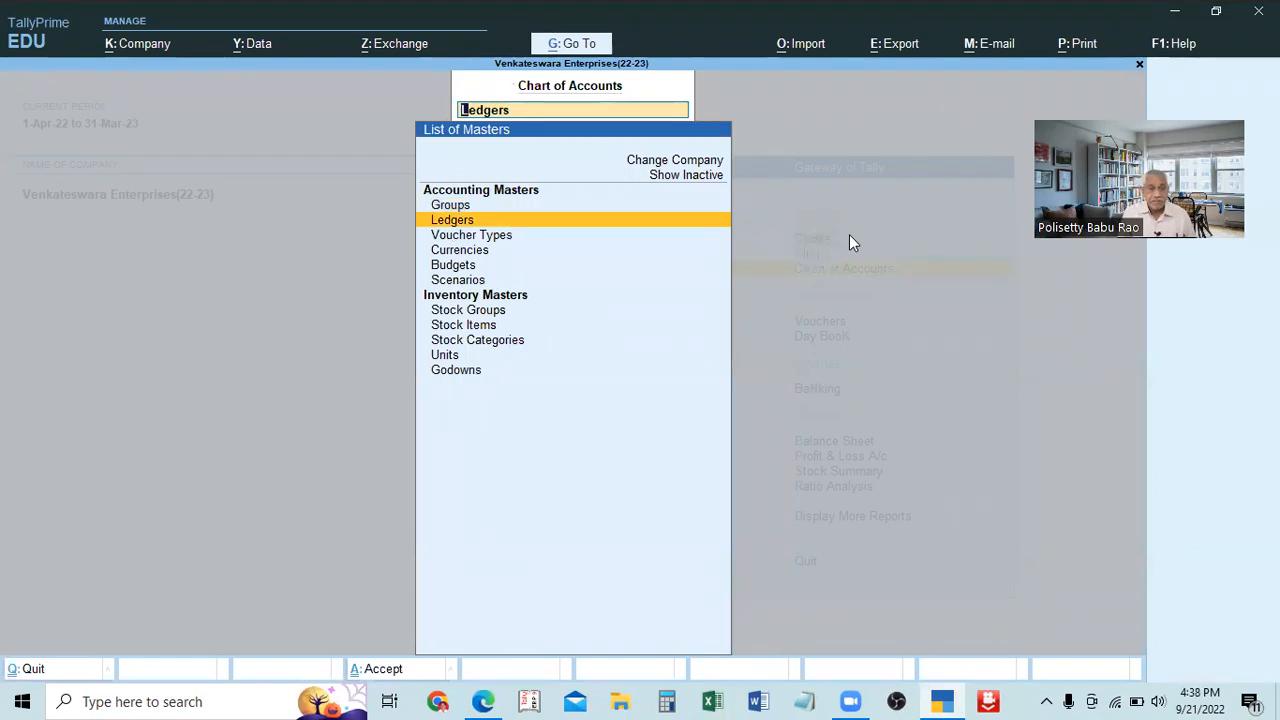
key("Return")
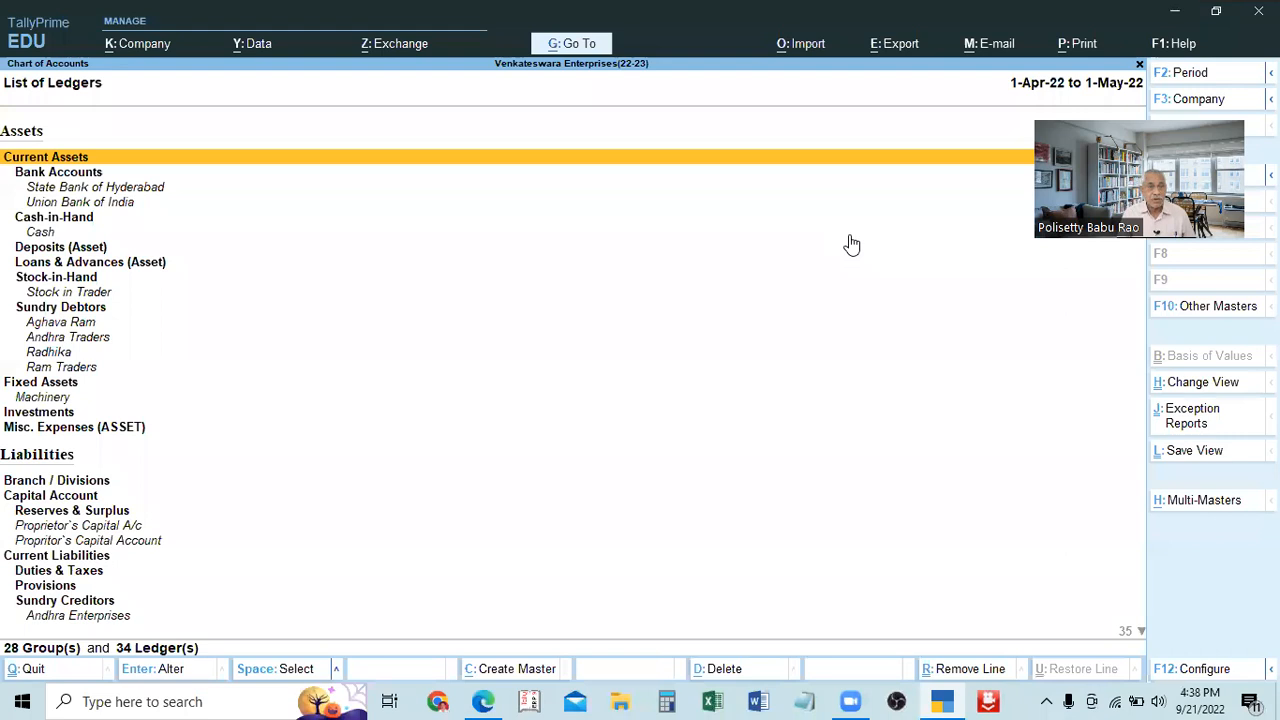
key("Escape")
key("Escape")
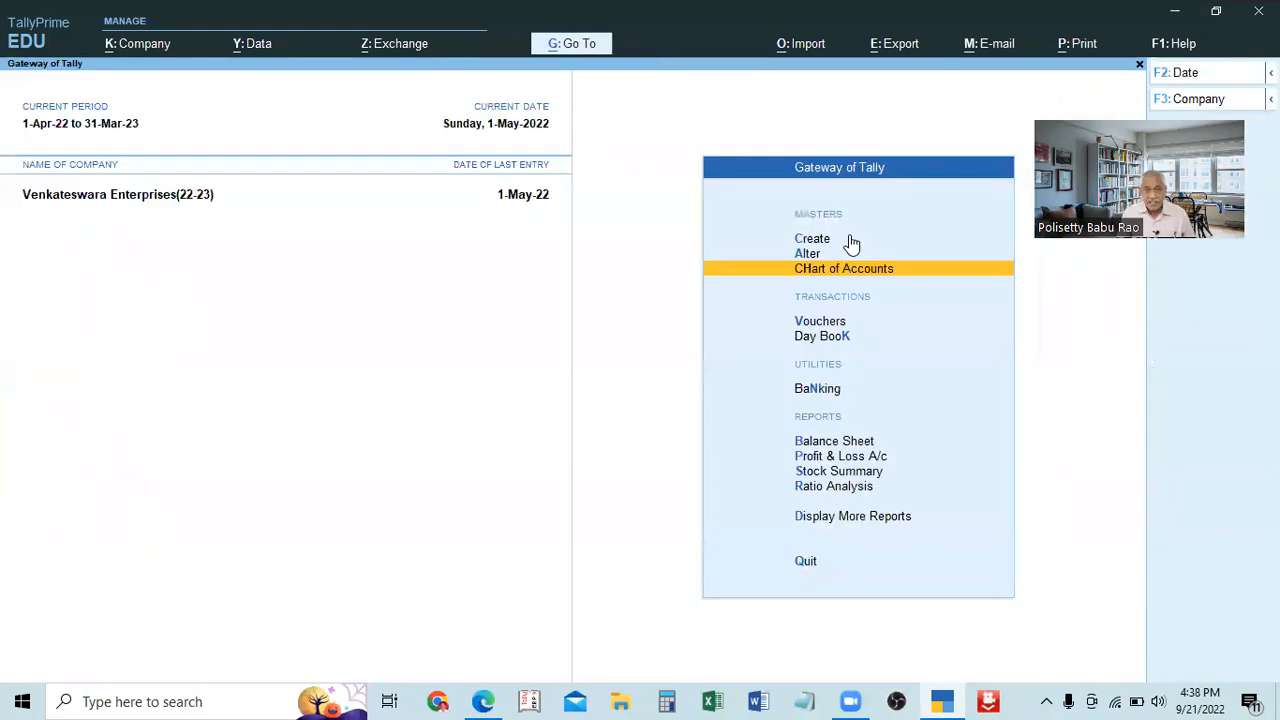
key("Up")
key("Up")
key("Down")
key("Down")
key("Up")
key("Up")
key("Down")
key("Down")
key("Up")
key("Down")
key("Up")
key("Down")
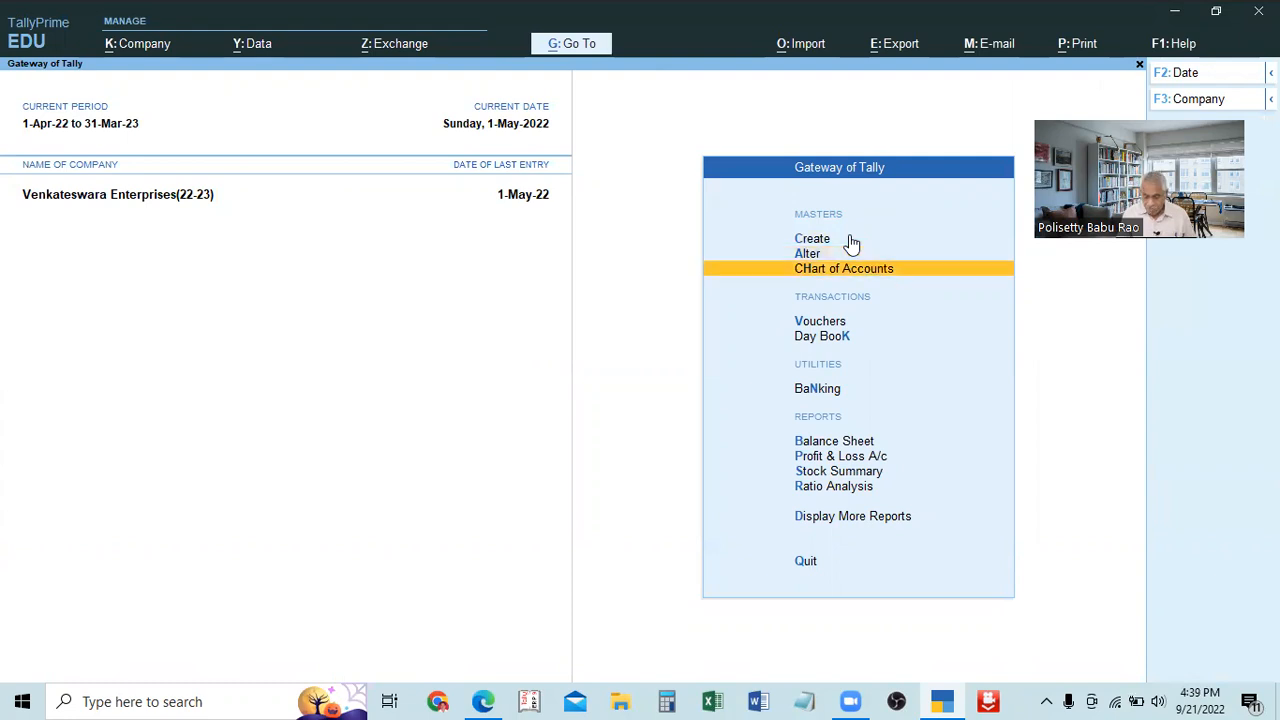
key("Up")
key("Up")
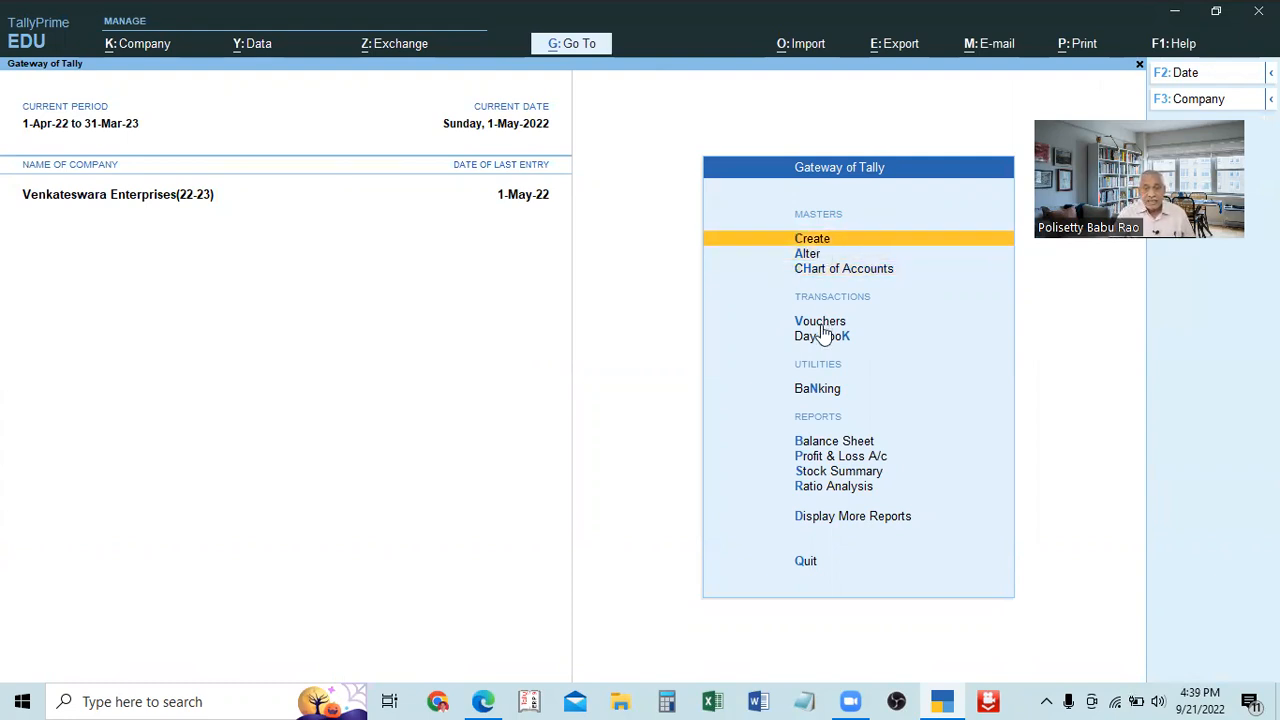
View the Create and Chart of Accounts master lists and the Day Book, closing each one again.
left_click(819, 242)
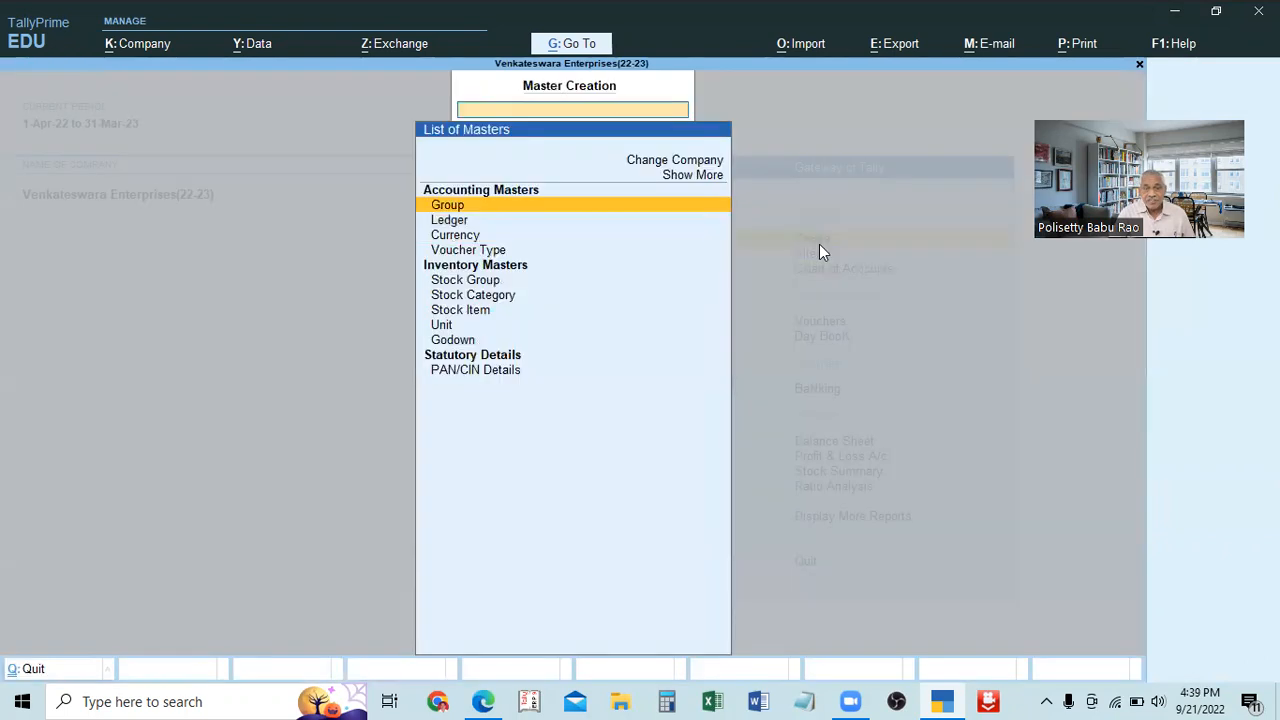
key("Escape")
left_click(846, 268)
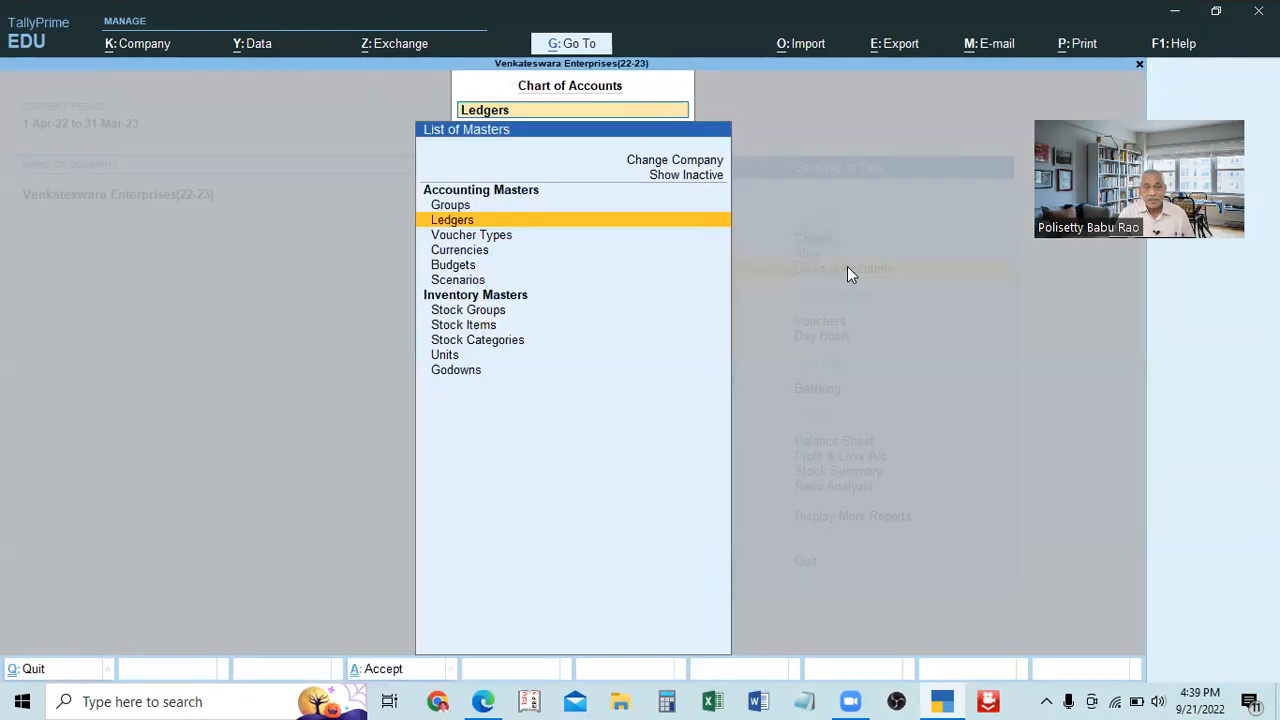
key("Escape")
left_click(828, 340)
key("Escape")
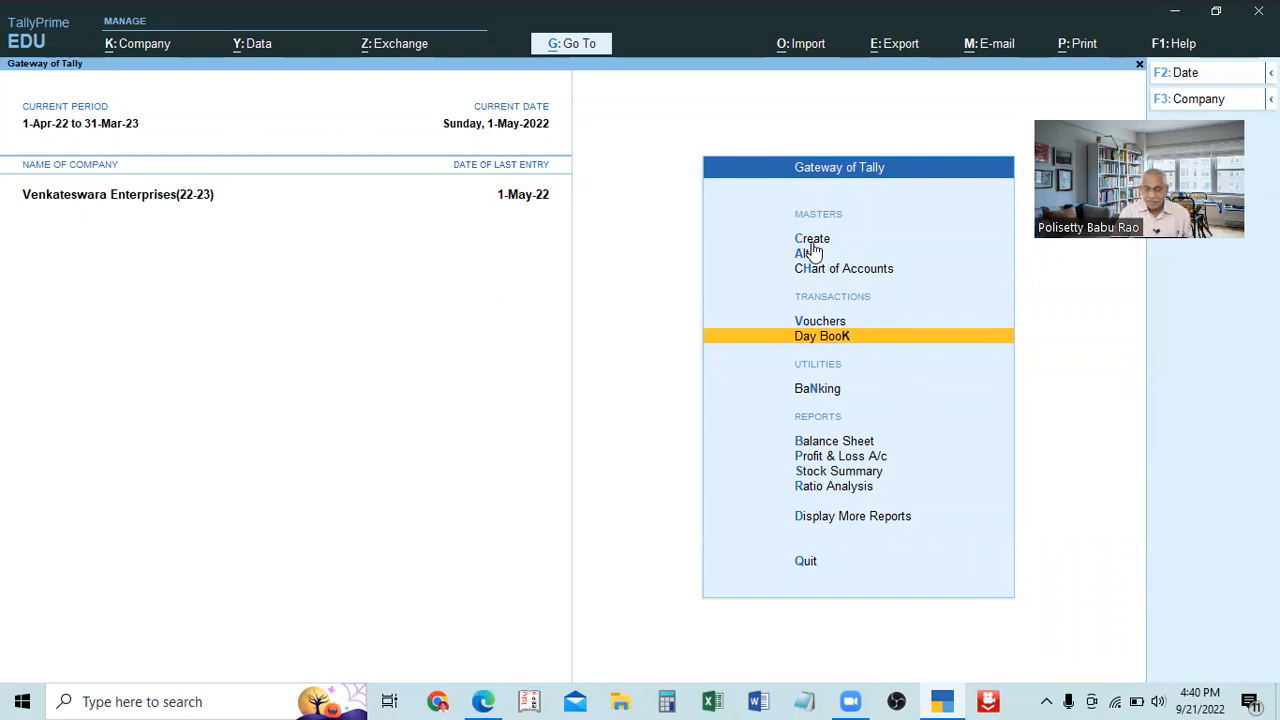
Look at the Master Creation list of accounting and inventory masters, then close it.
key("Down")
key("Up")
key("Up")
key("Up")
key("Up")
key("Up")
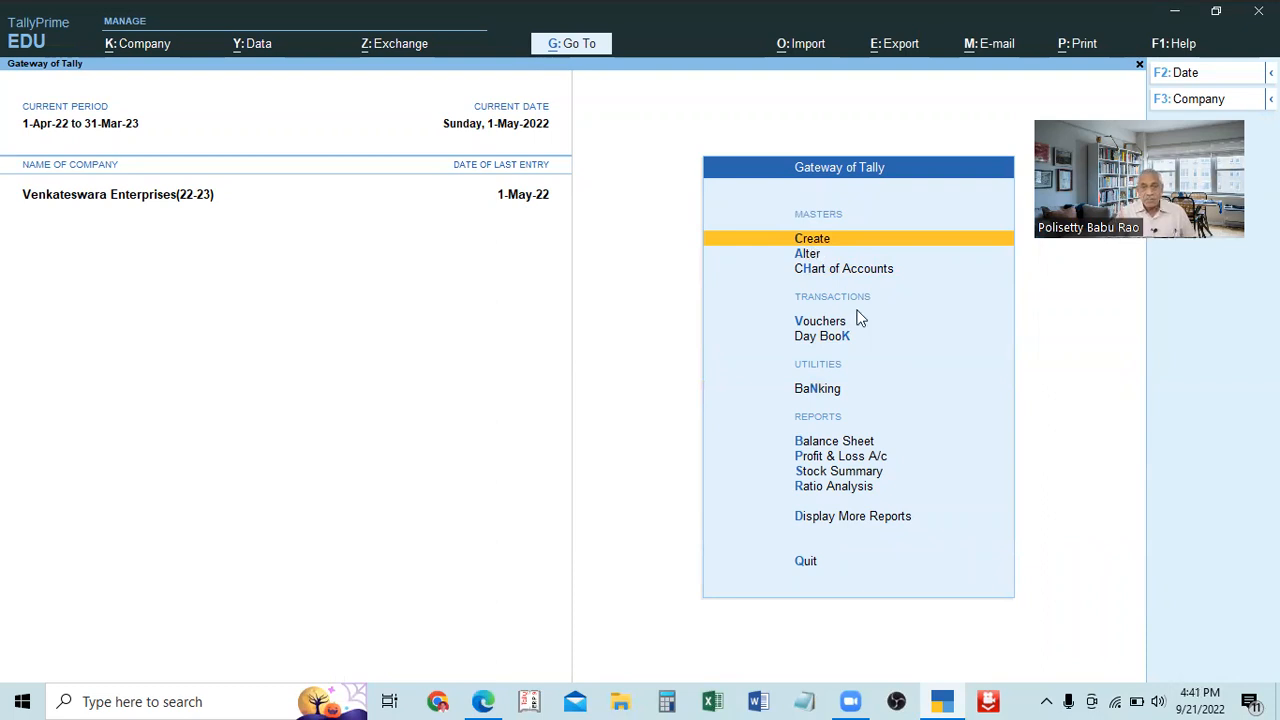
key("Return")
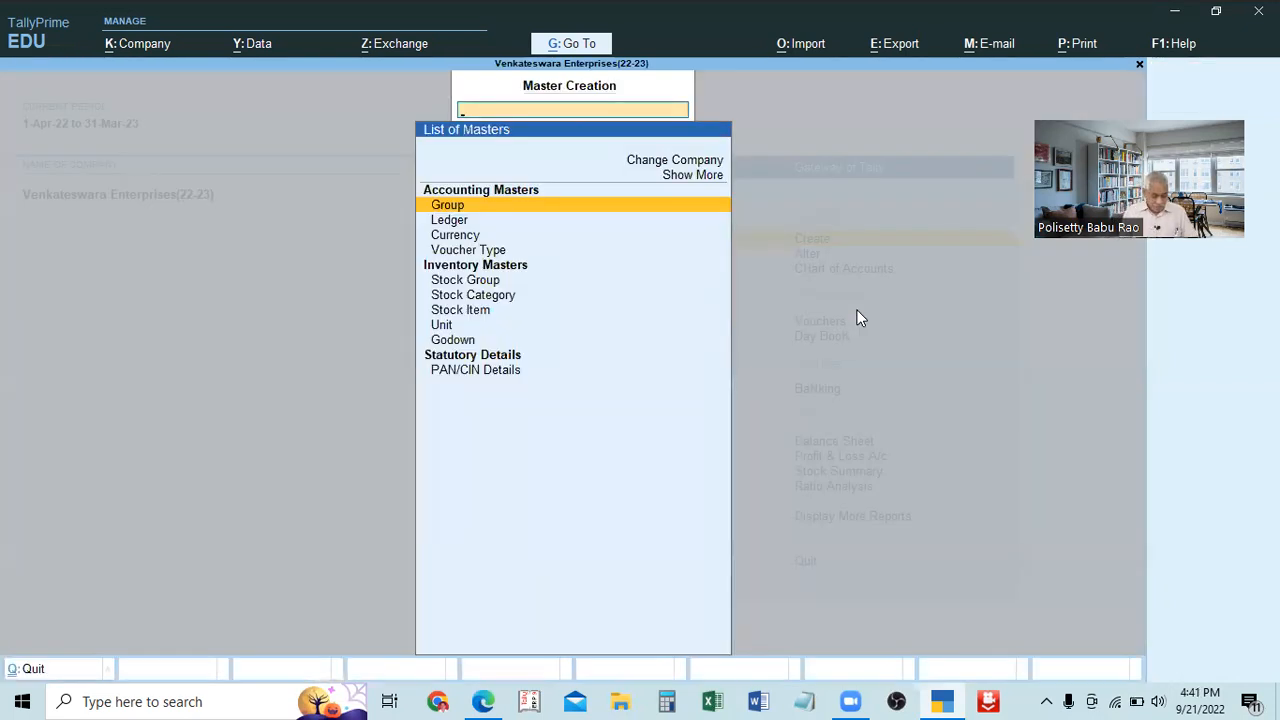
key("Escape")
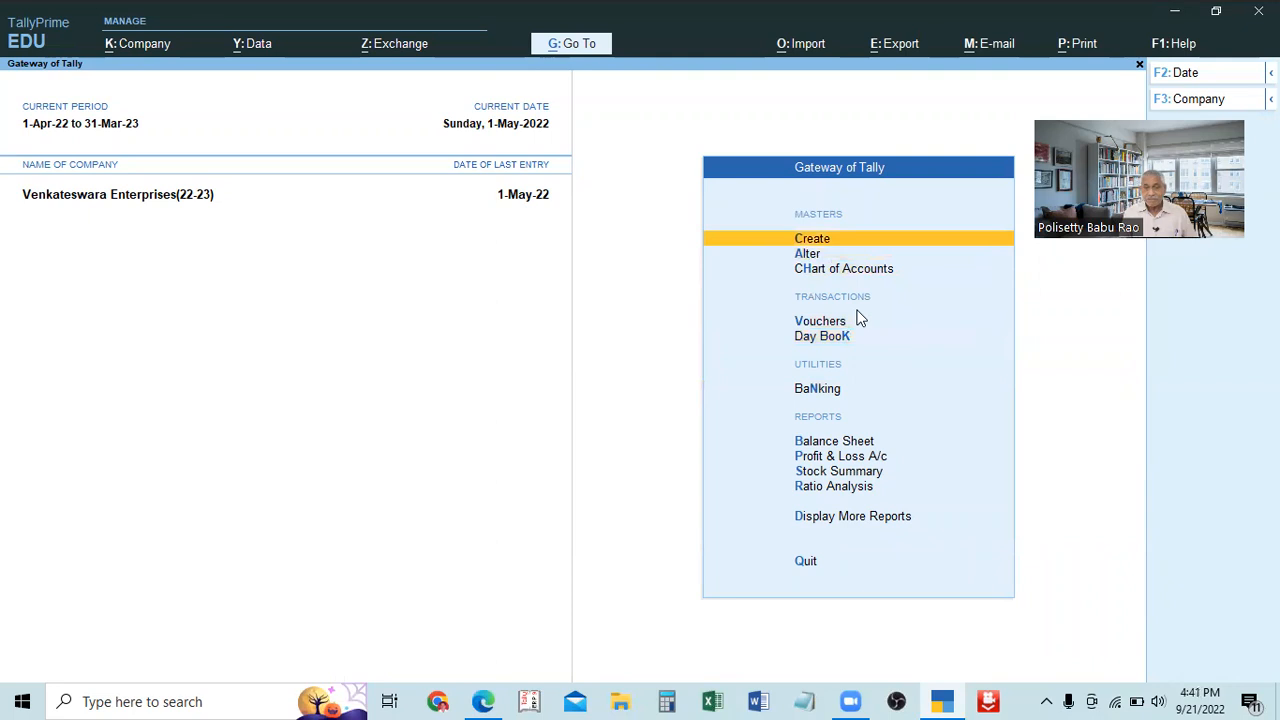
Look at the master lists for Alter and Chart of Accounts, closing each one again.
key("Down")
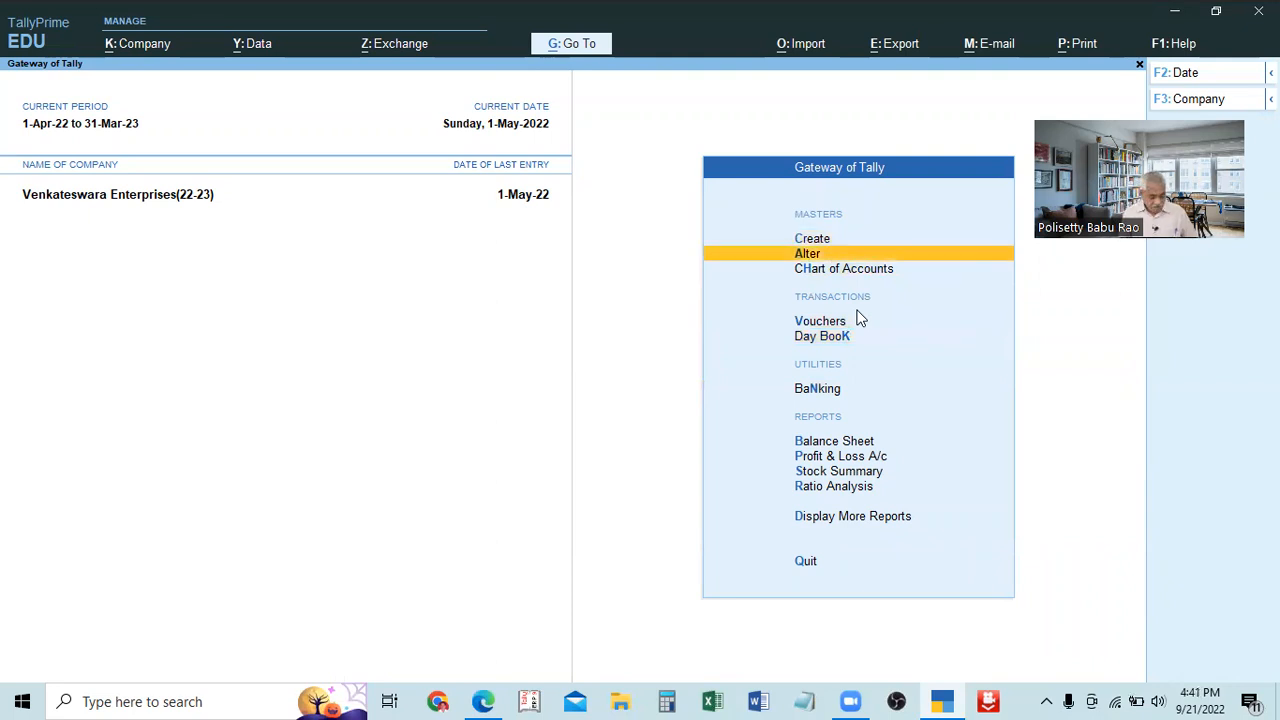
key("Return")
key("Escape")
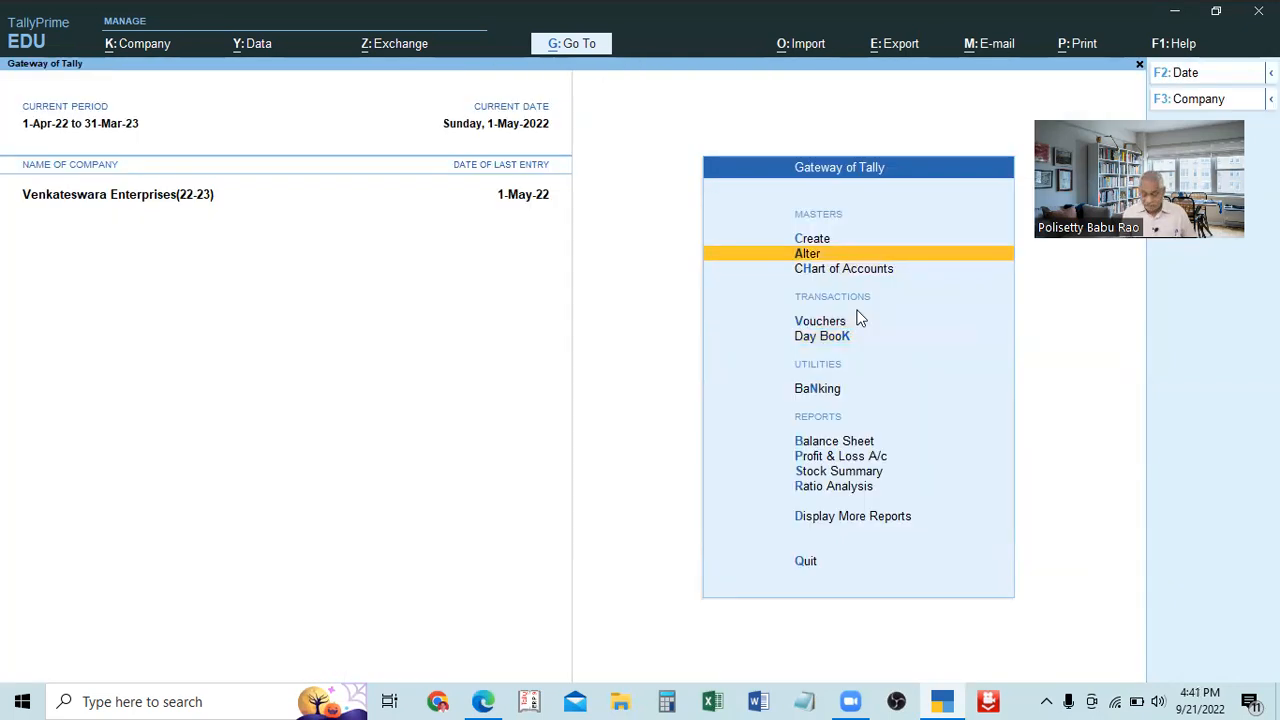
key("Down")
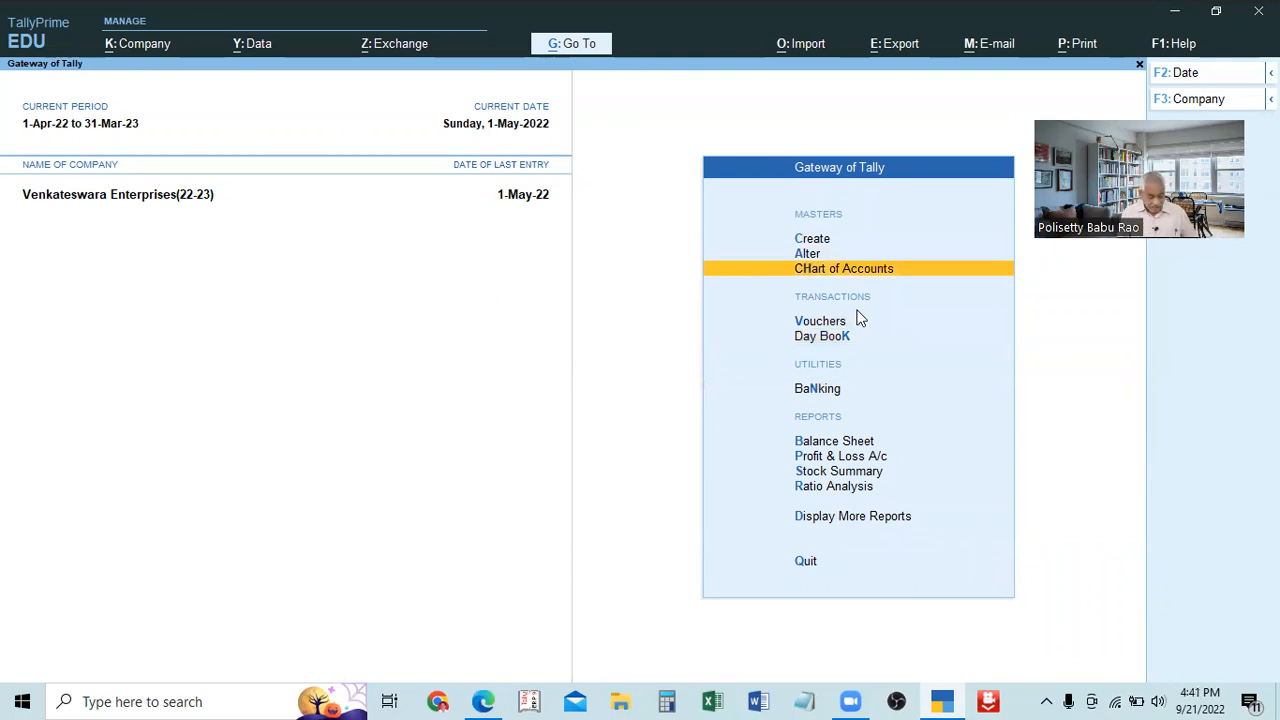
key("Return")
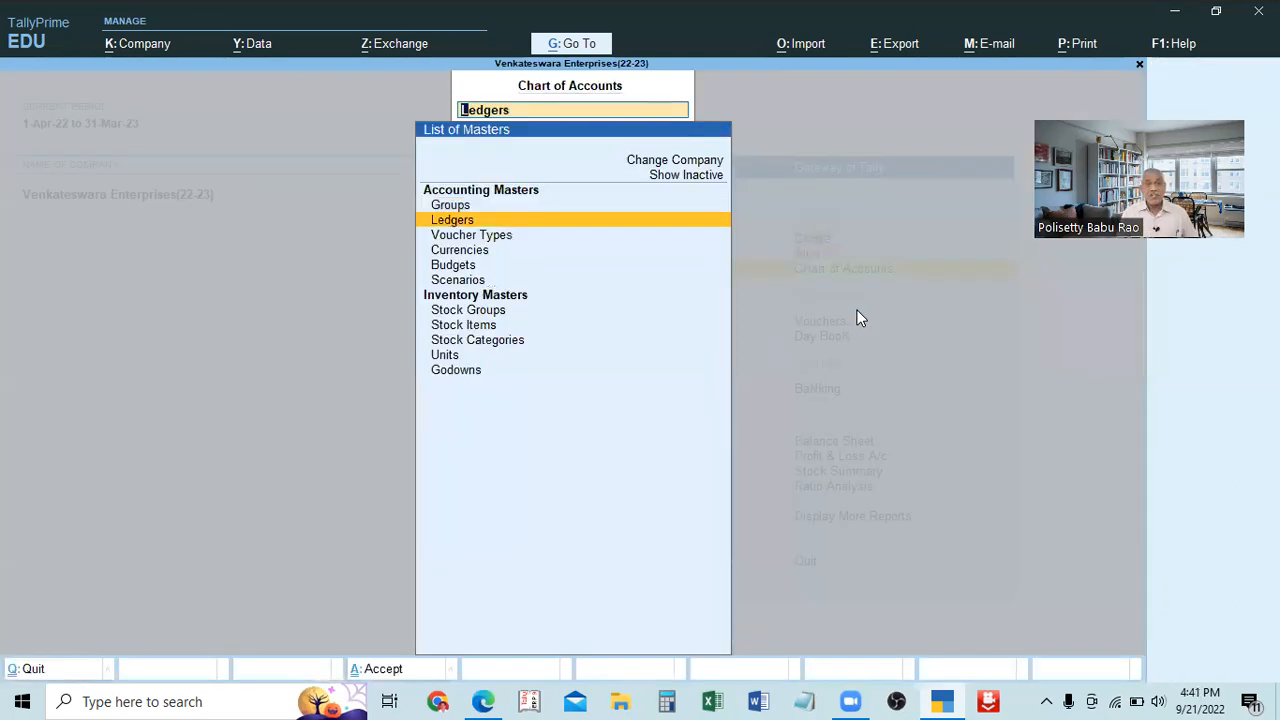
key("Up")
key("Escape")
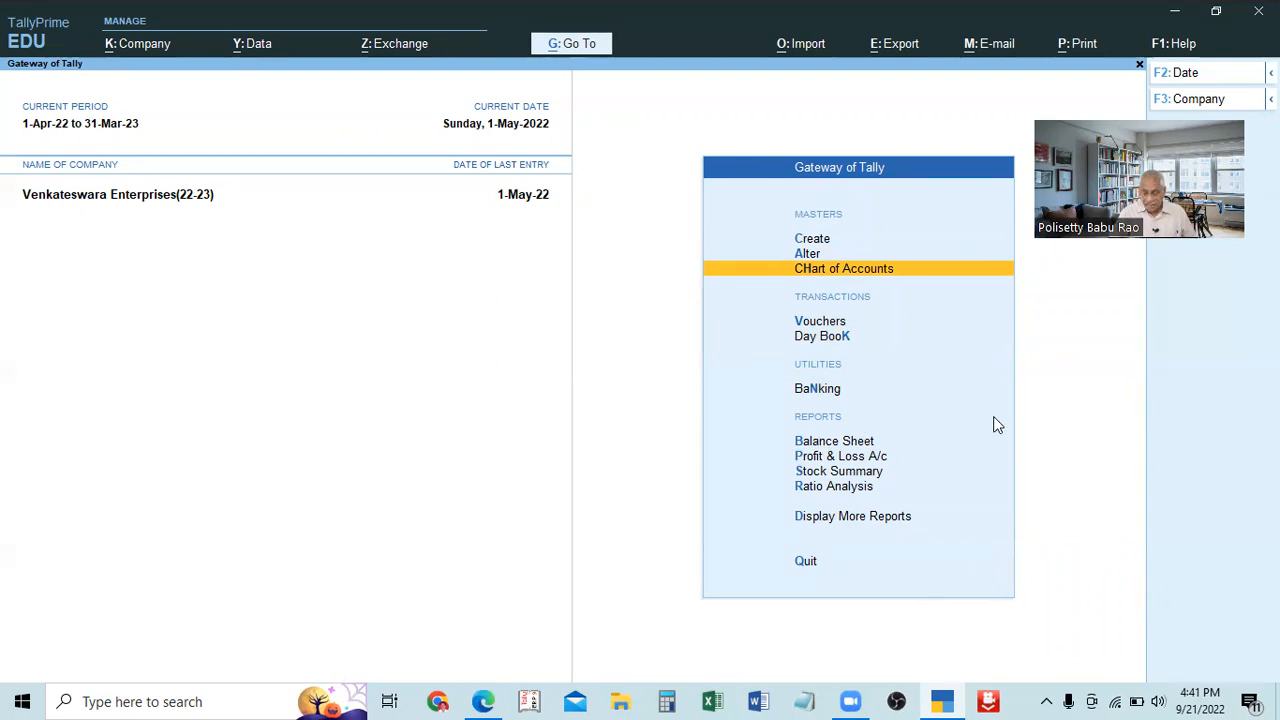
View the company's Balance Sheet and return to the Gateway of Tally.
key("Down")
key("Down")
key("Down")
key("Down")
key("Down")
key("Up")
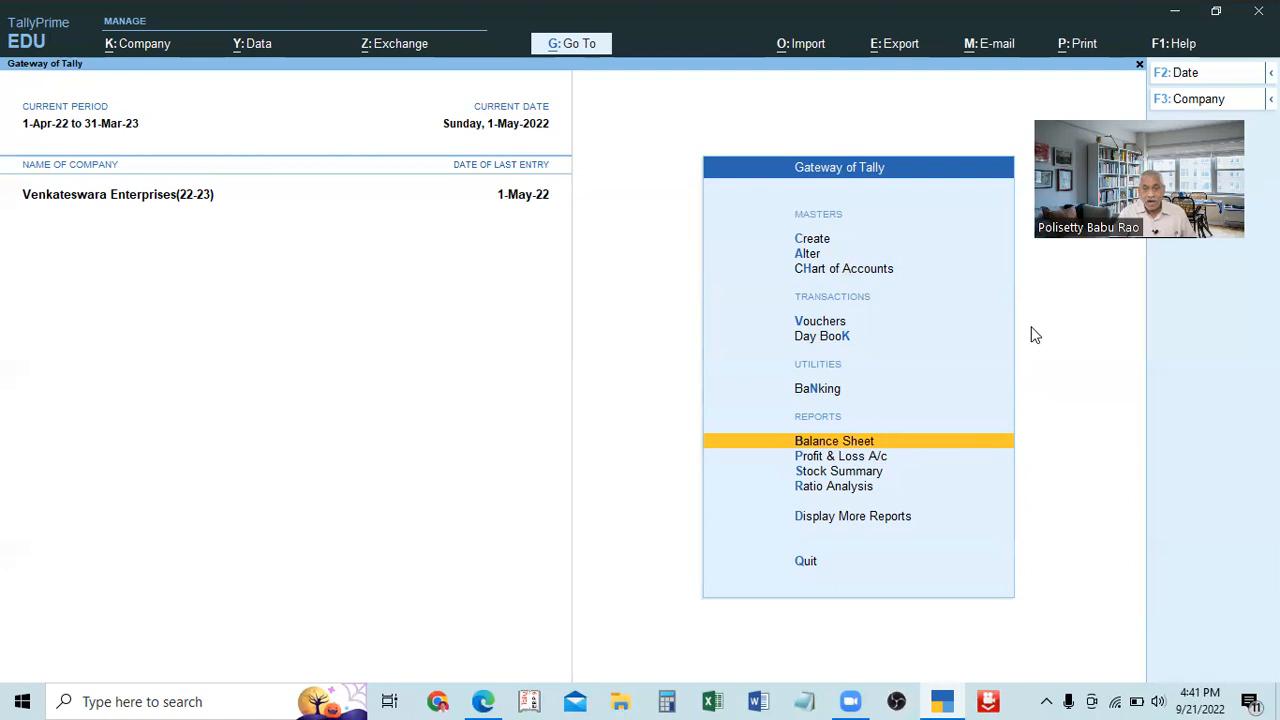
key("Return")
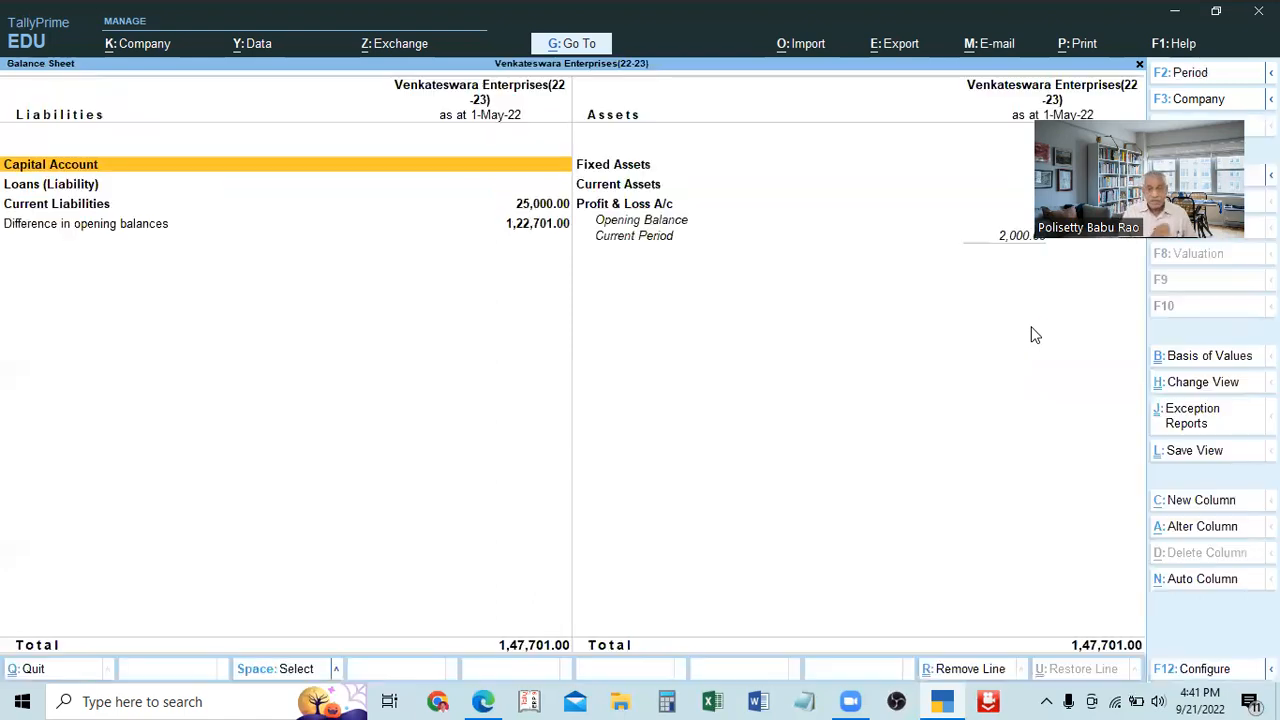
key("Escape")
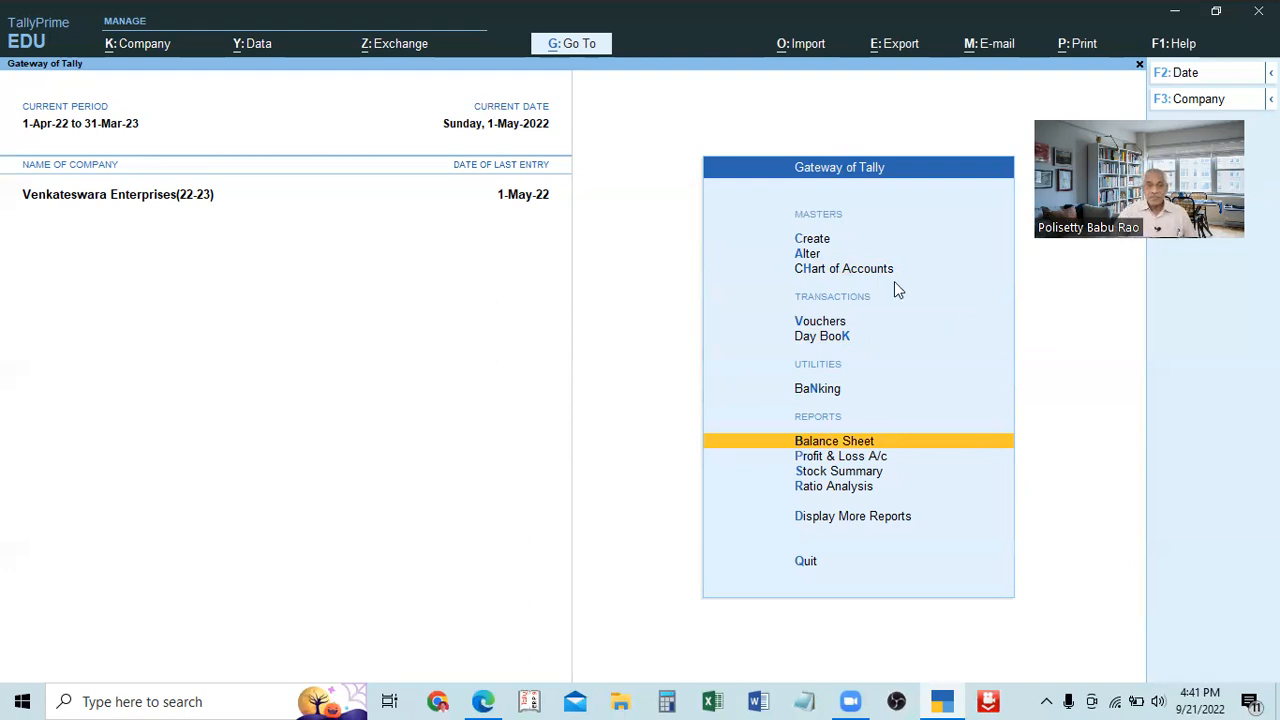
View the ledger list in the Chart of Accounts and the blank Multi Ledger Creation form, returning to the ledger list.
left_click(820, 270)
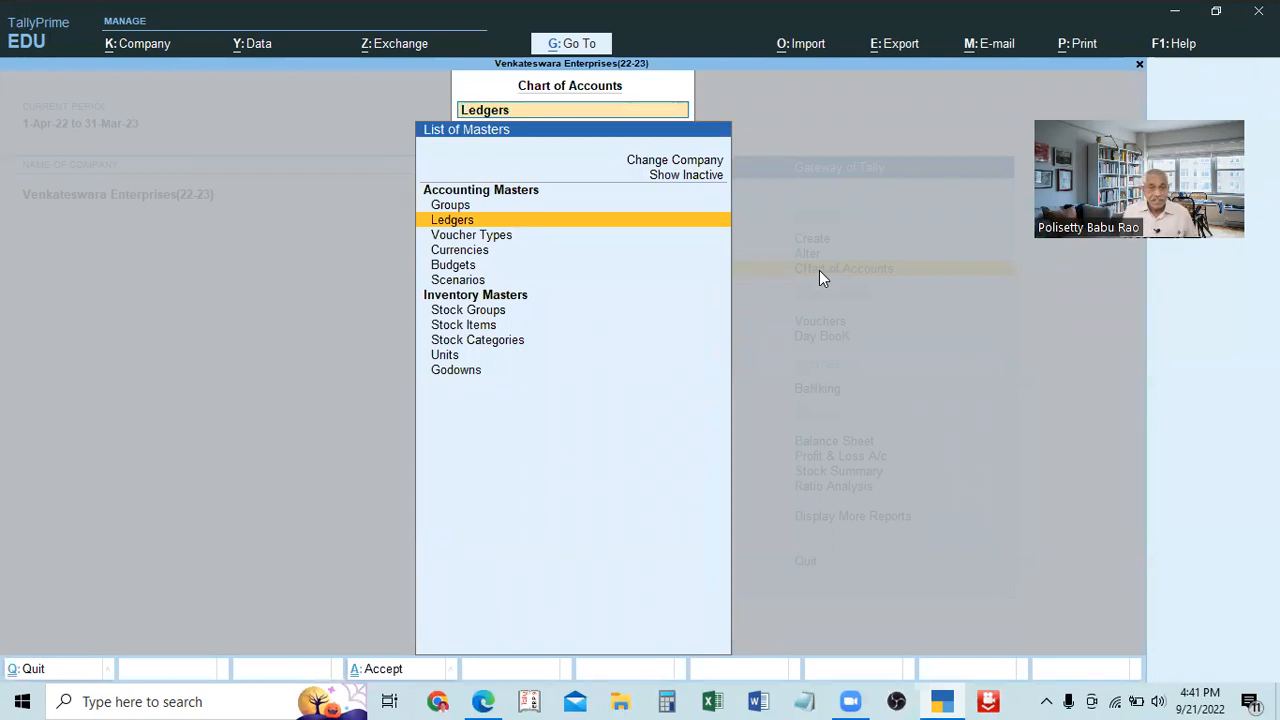
key("Return")
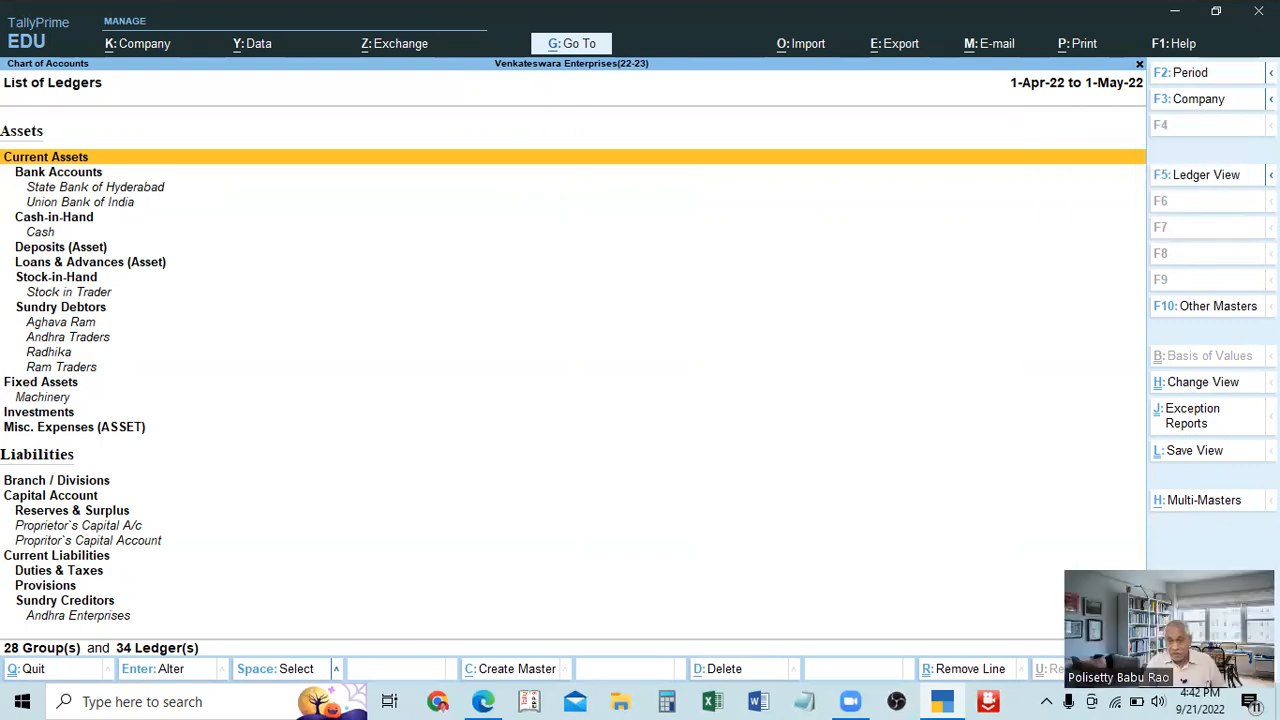
left_click(1168, 505)
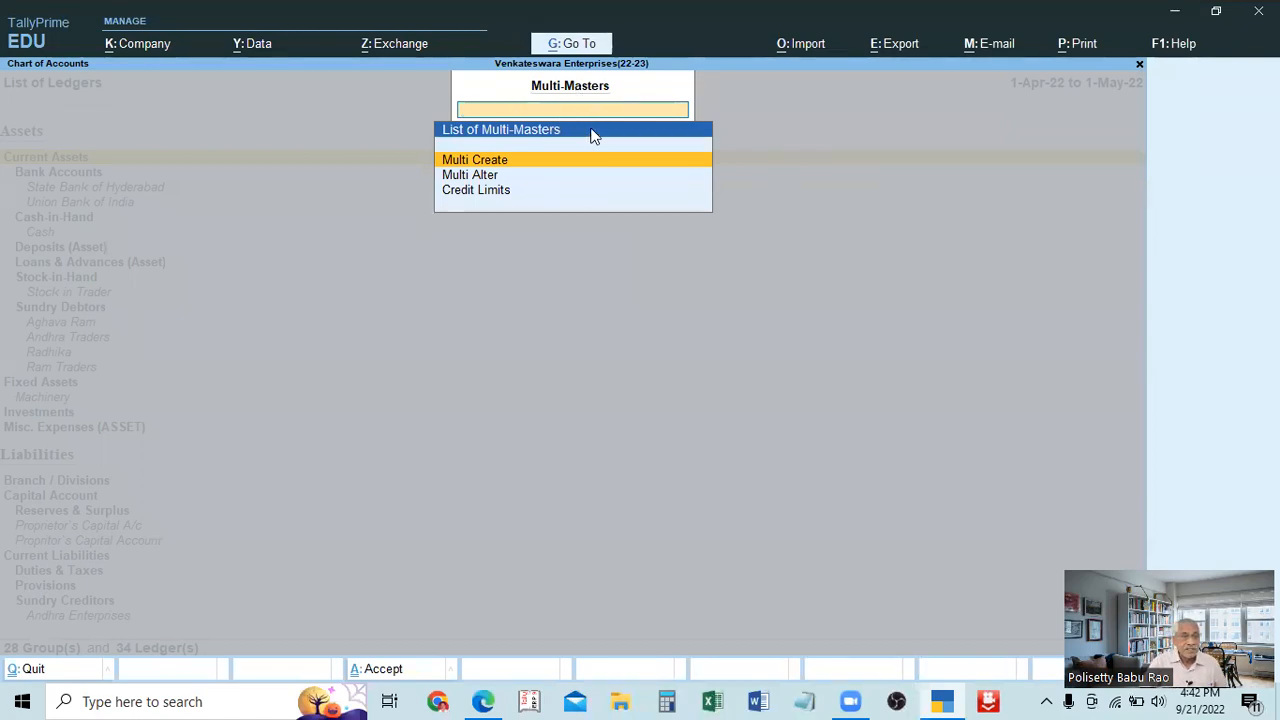
left_click(483, 163)
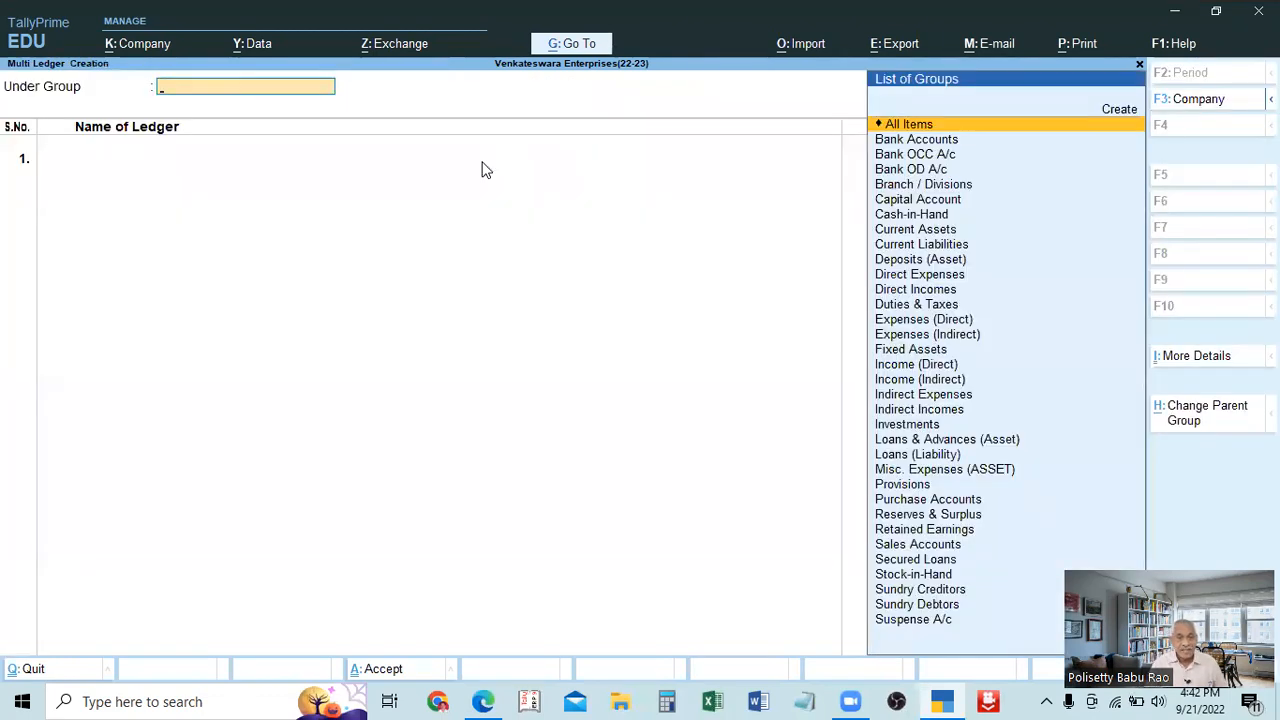
key("Escape")
key("Escape")
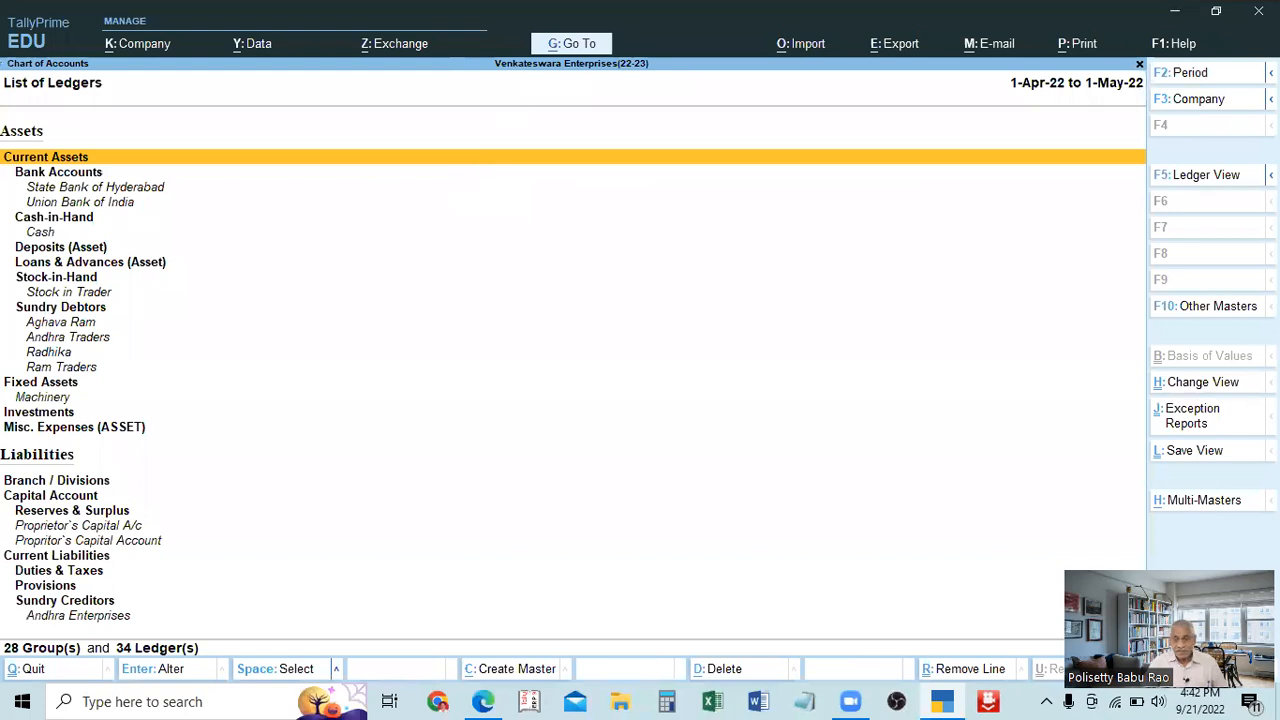
Try multi-creating a ledger named Mmmhh3 under All Items and discard the entry at its group selection.
left_click(1188, 505)
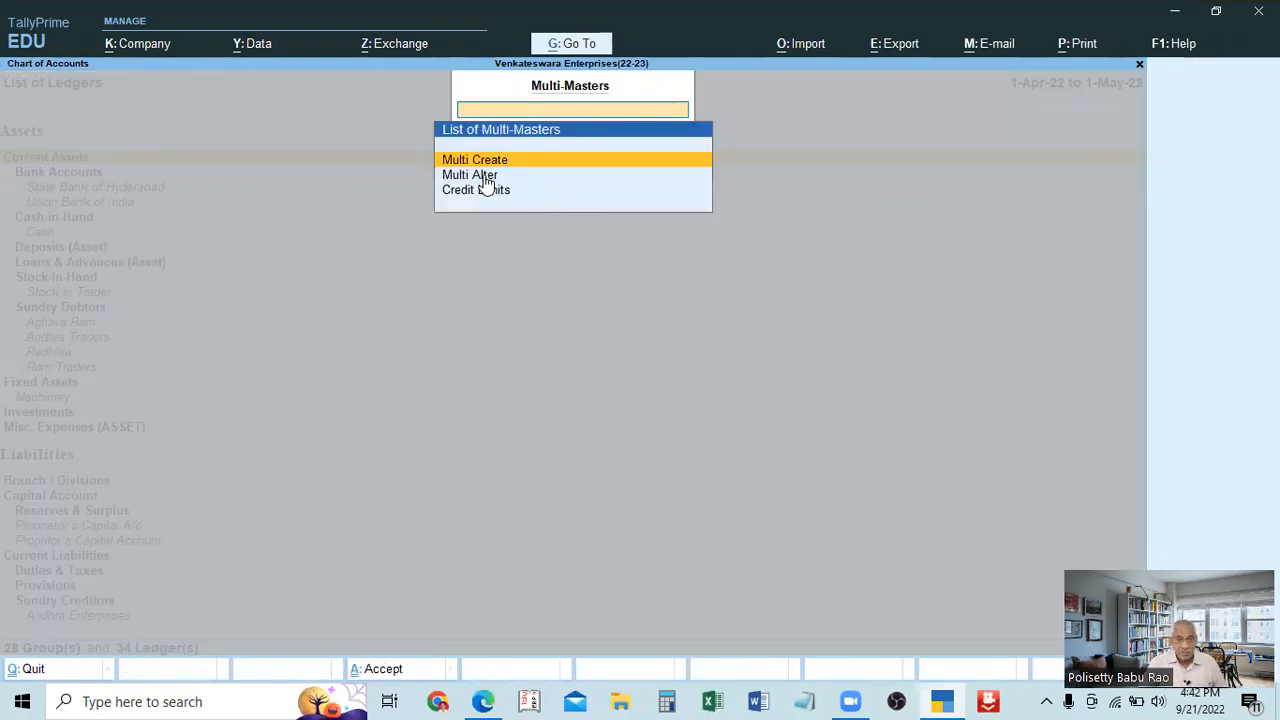
left_click(643, 161)
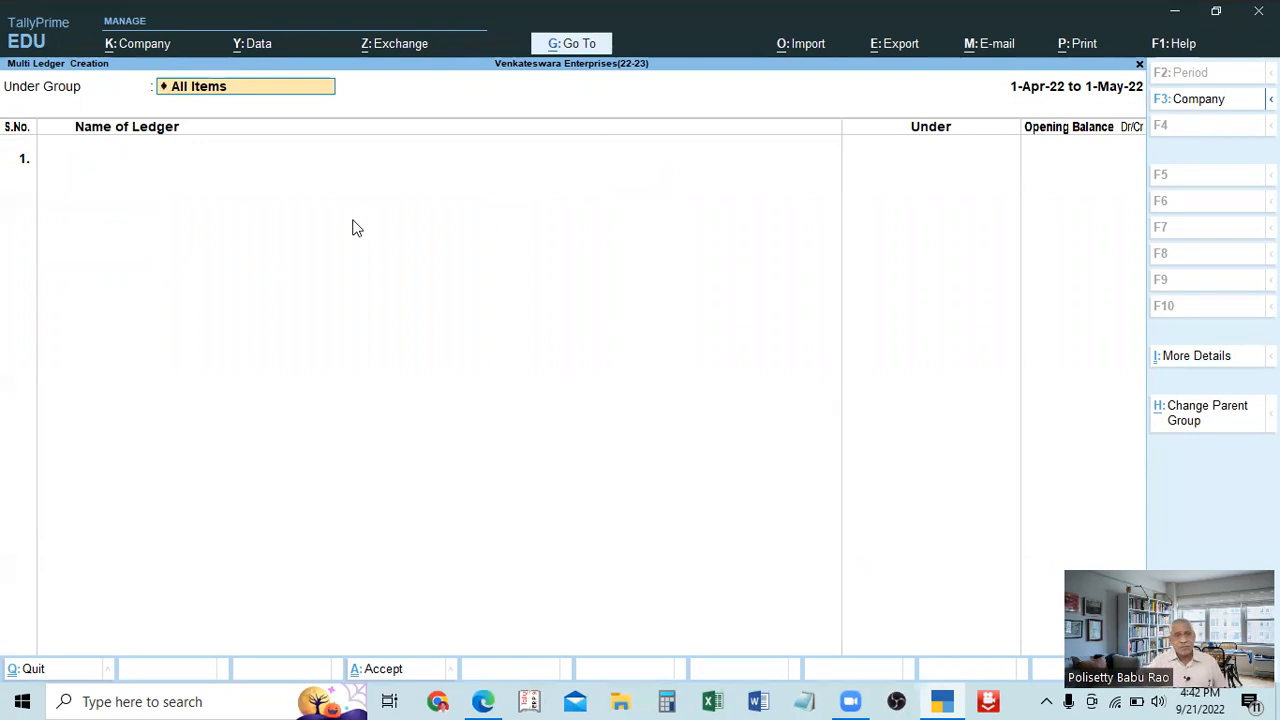
key("Return")
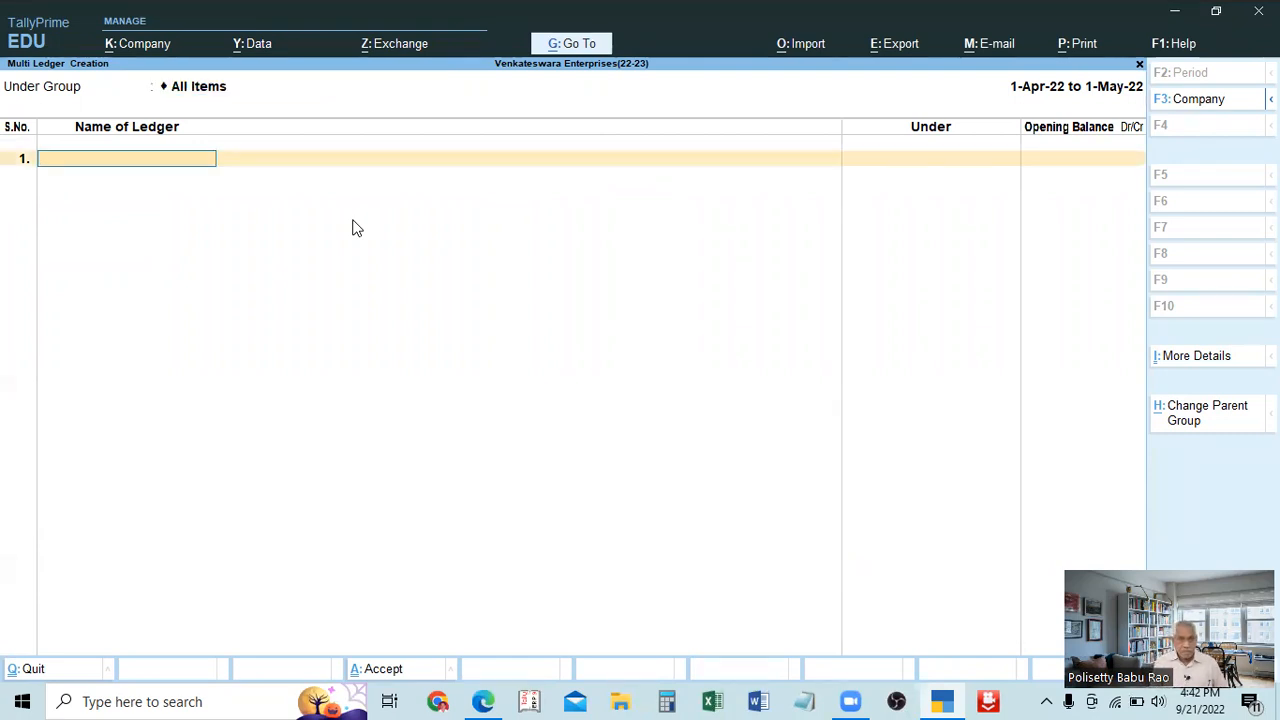
type("Nbbb")
key("Escape")
type("Mmmhh3")
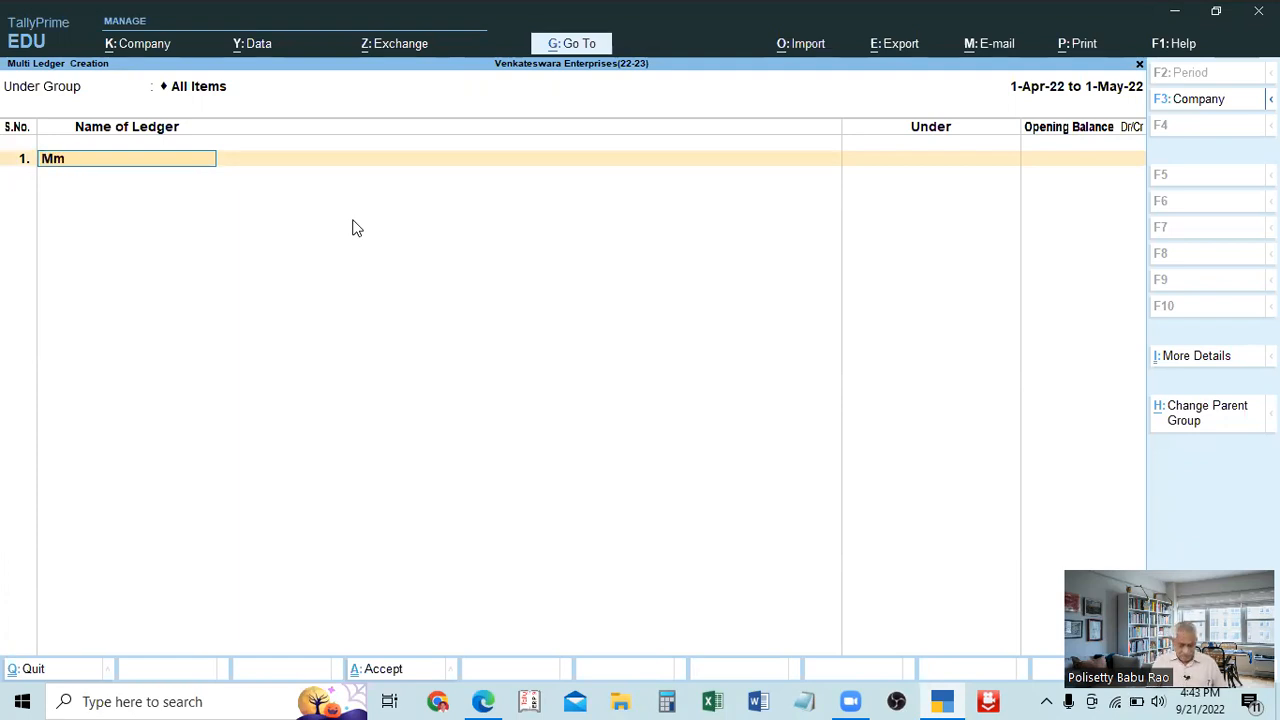
key("Return")
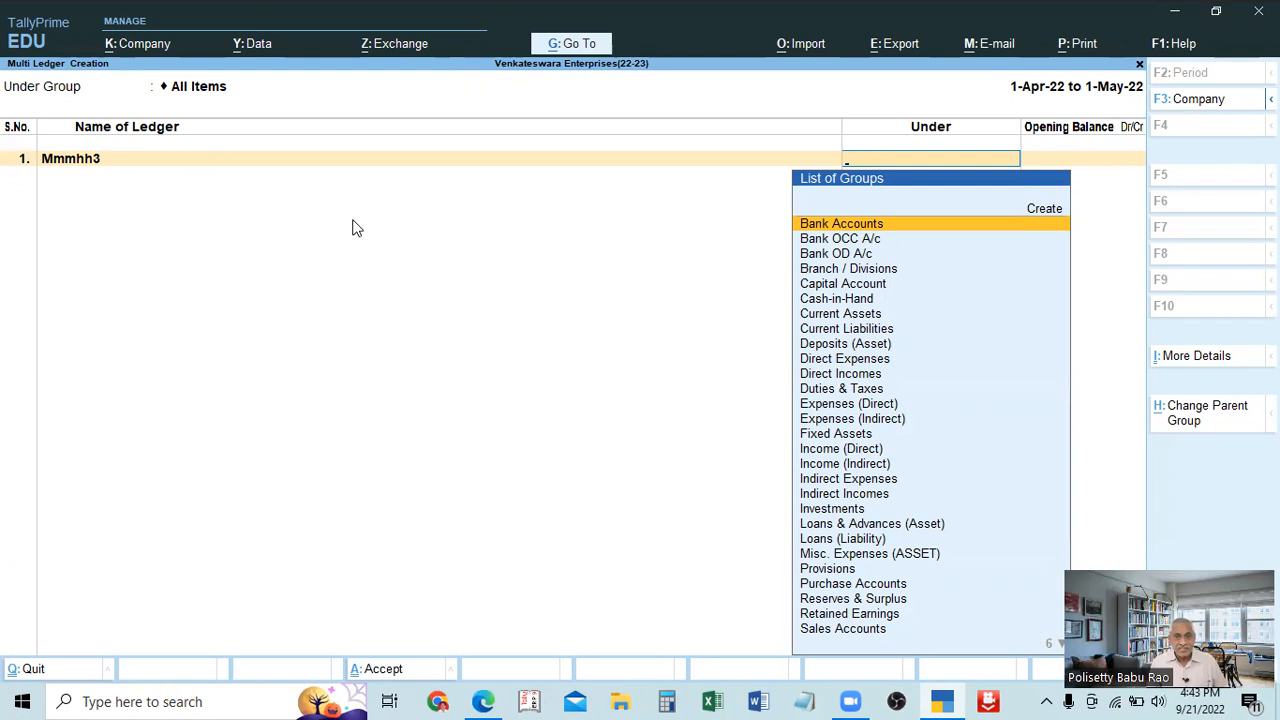
key("Escape")
key("Return")
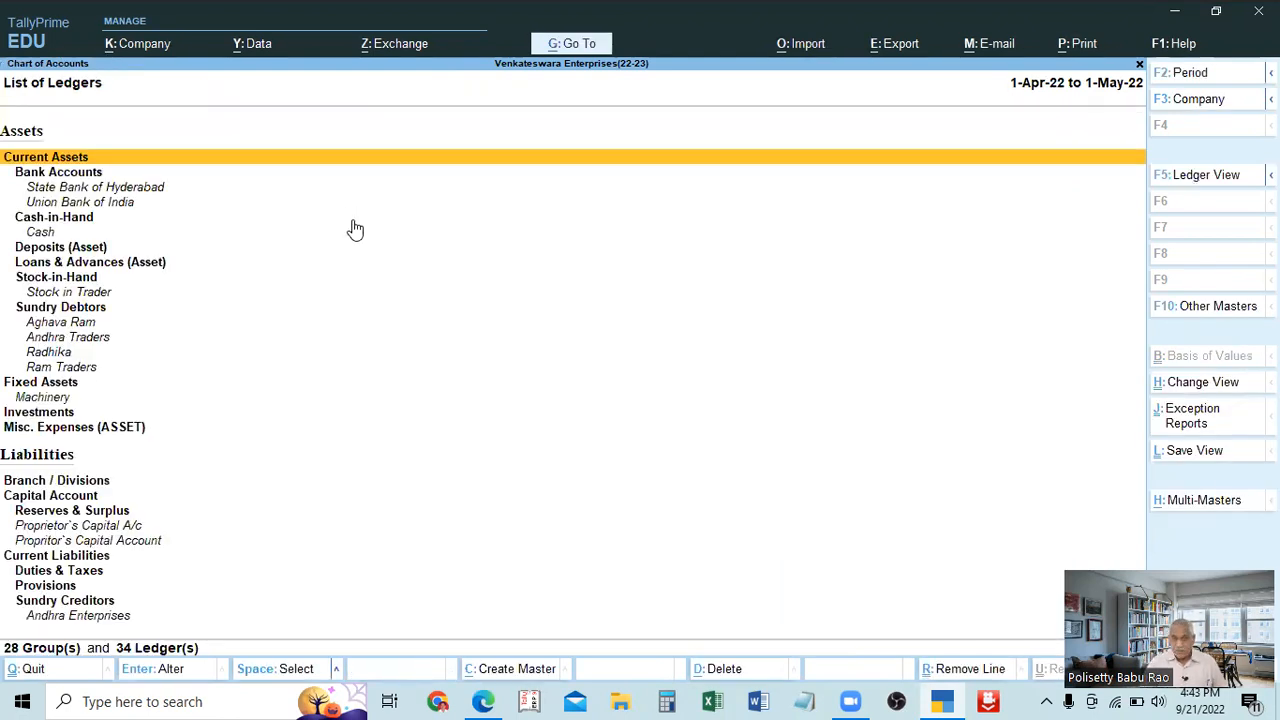
Start multi ledger creation under the Indirect Expenses group and enter a trial ledger named Ddedeee.
left_click(1181, 498)
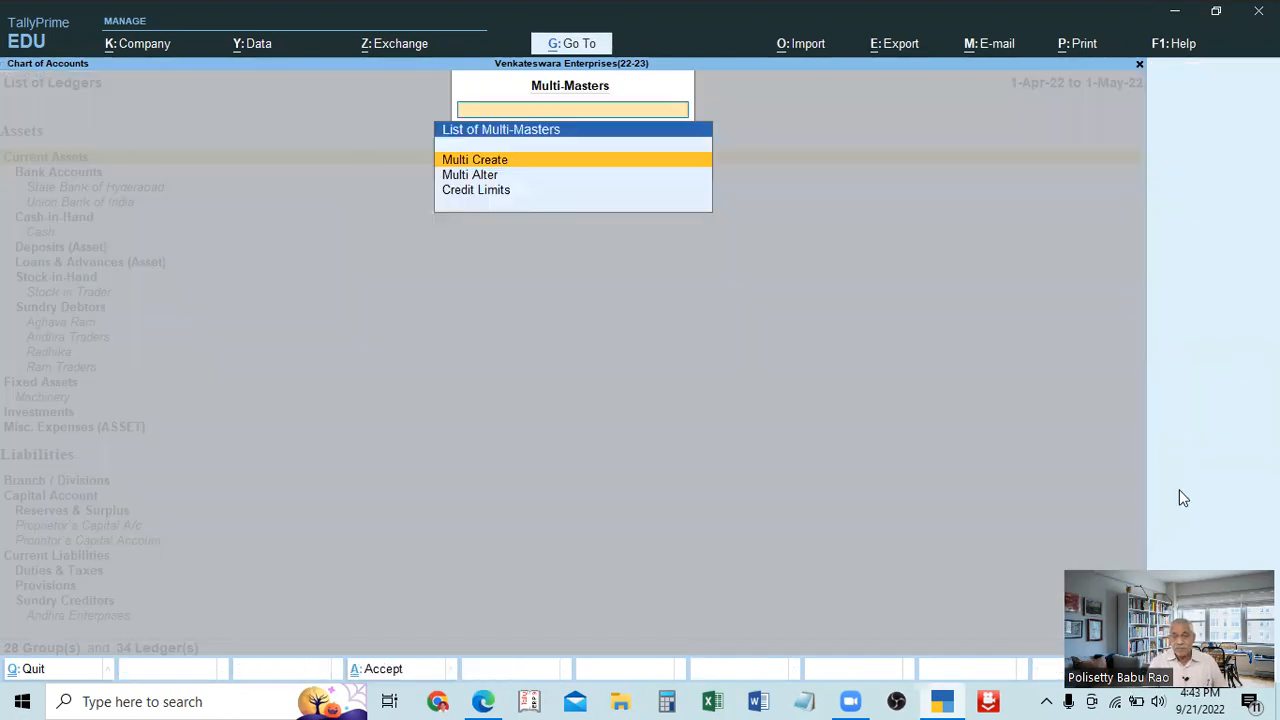
key("Return")
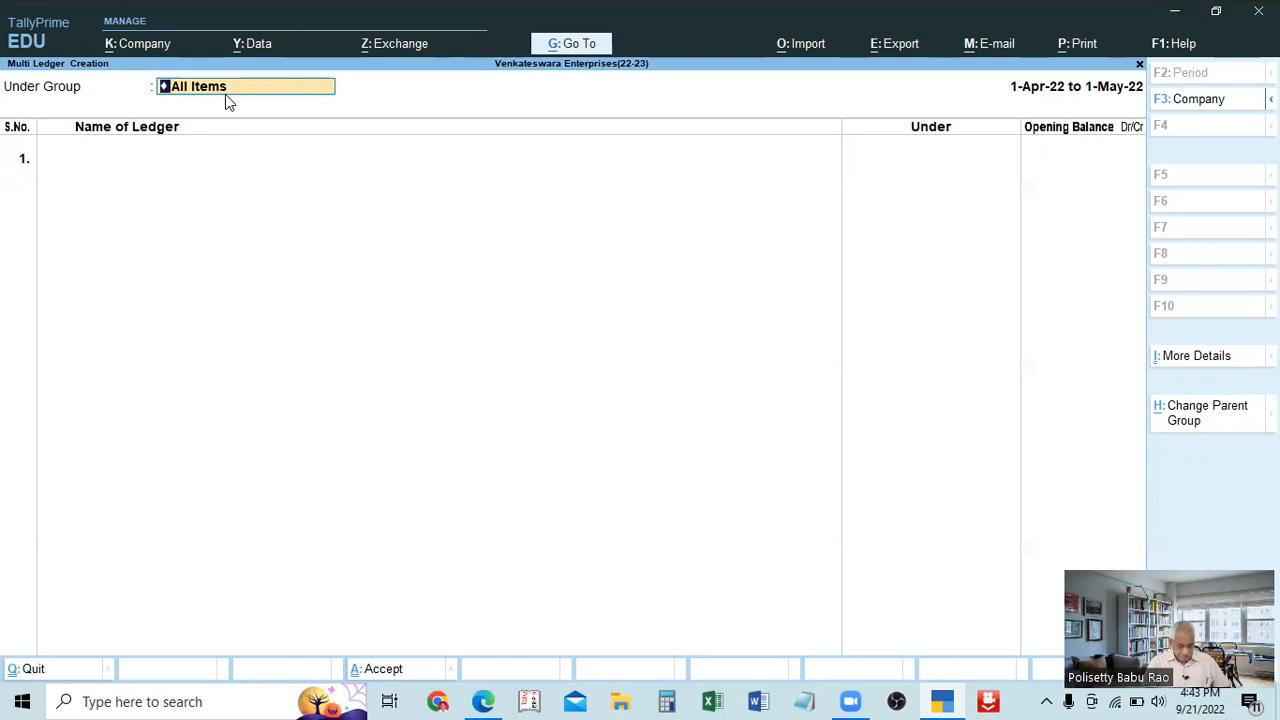
key("BackSpace")
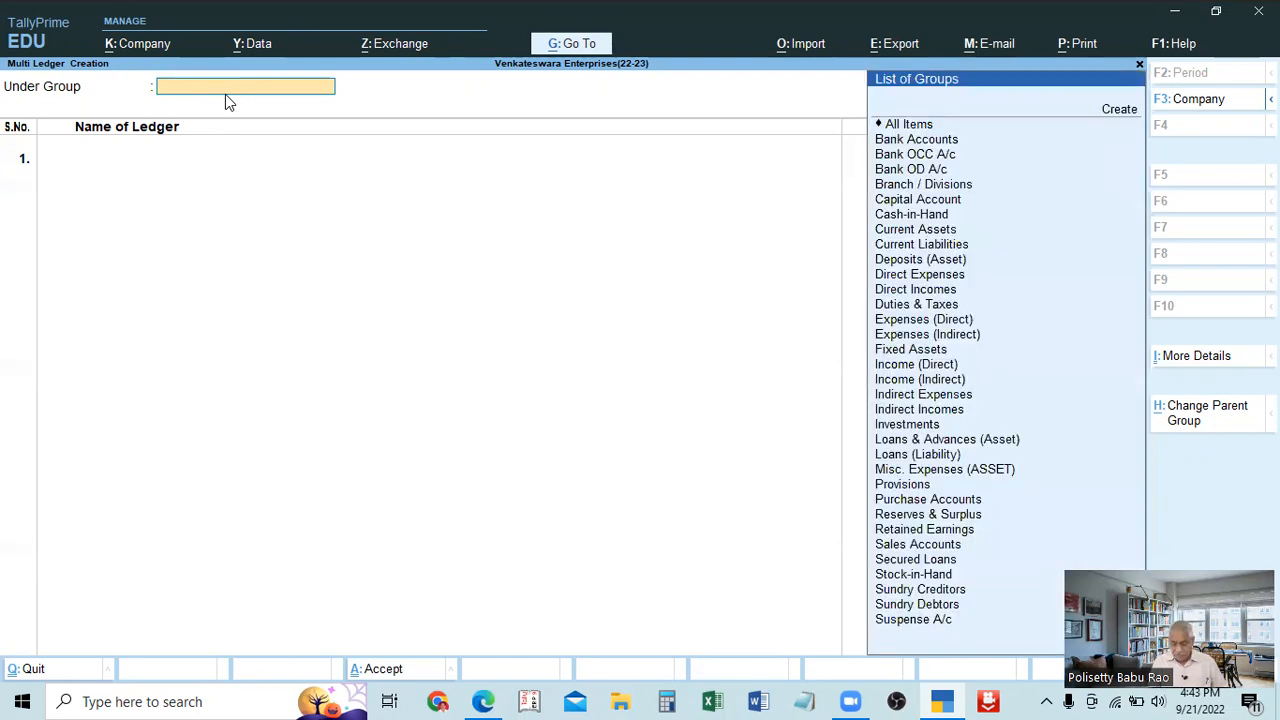
type("Ind")
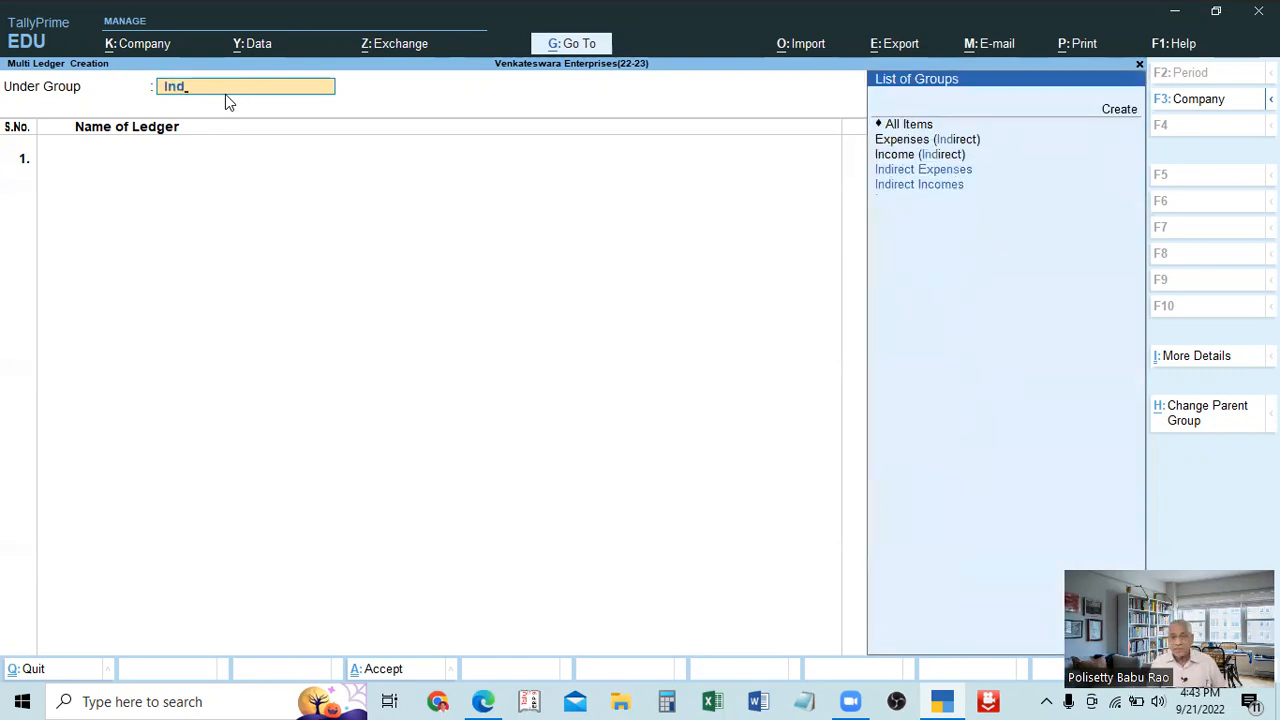
key("Return")
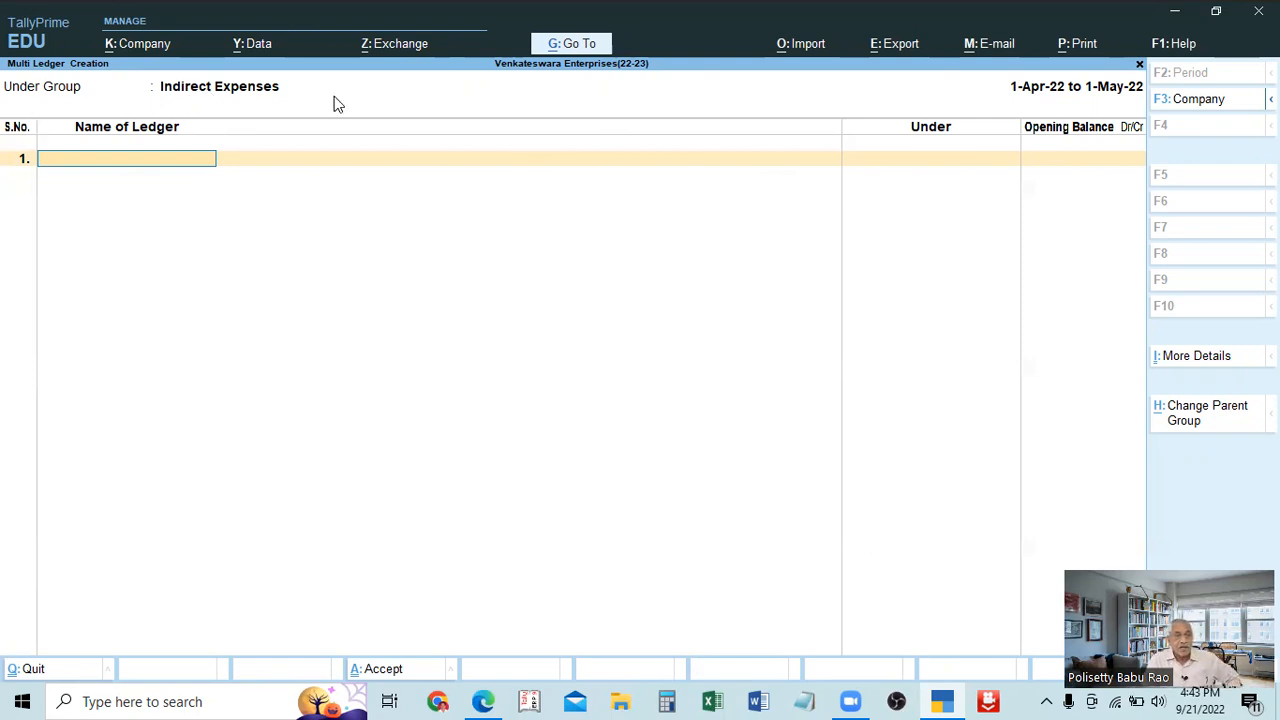
type("Ddedeee")
key("Return")
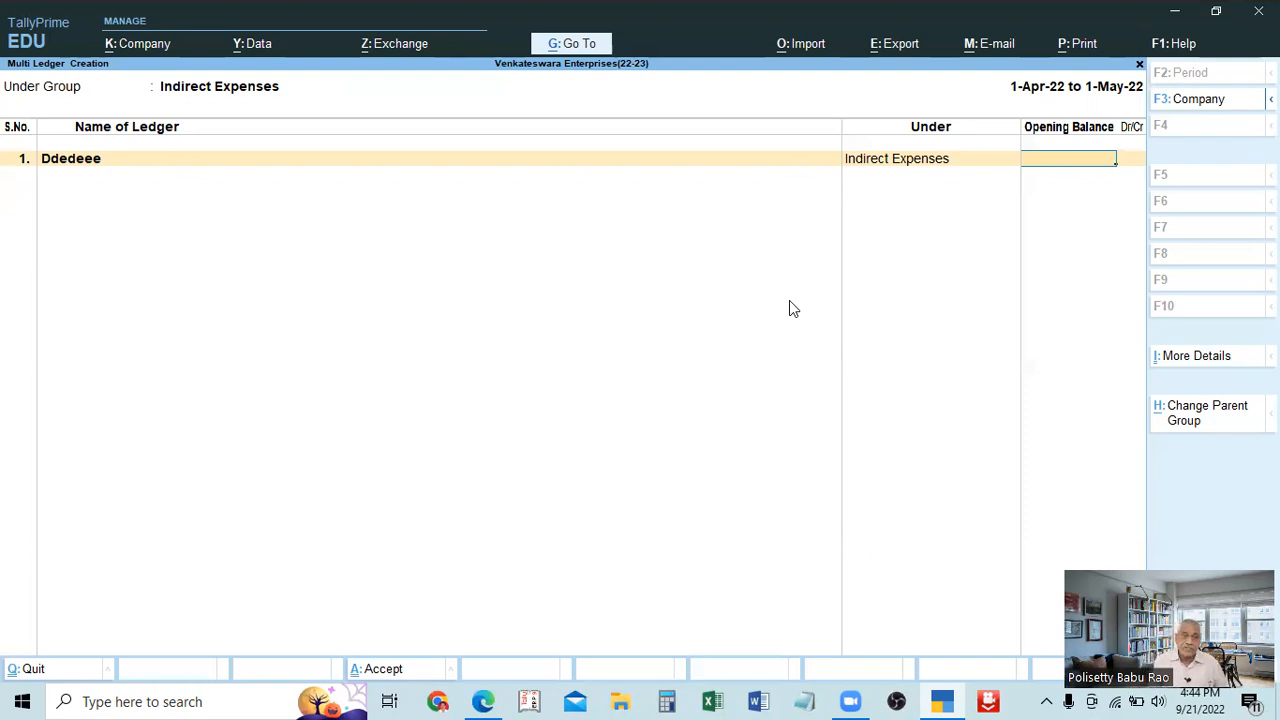
Change the Under Group of the multi ledger creation to All Items and check the trial ledger's line.
left_click(223, 90)
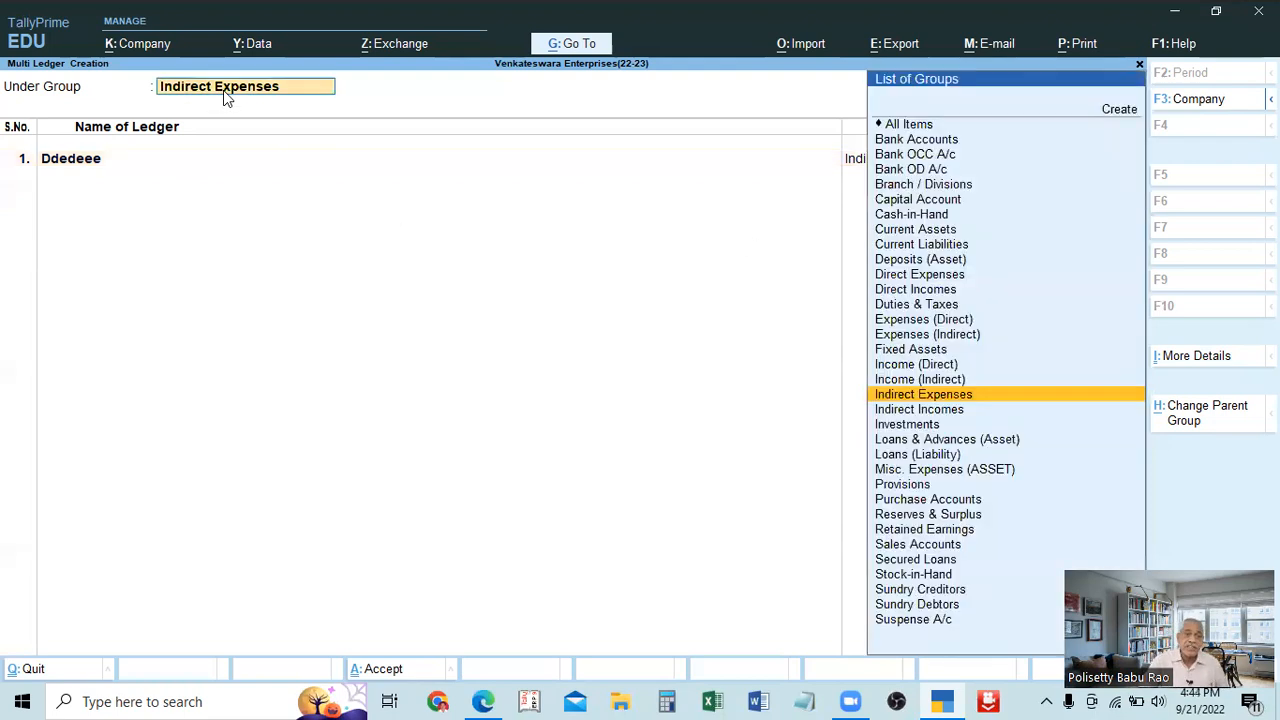
type("All")
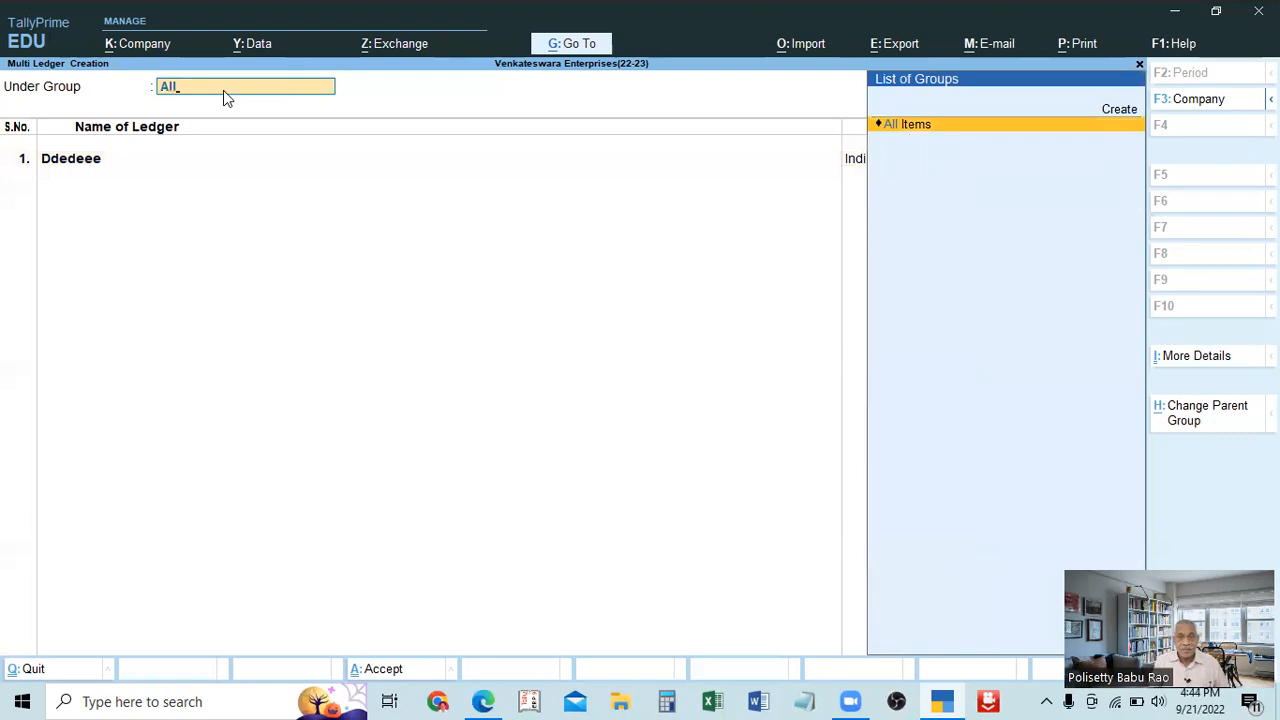
key("Return")
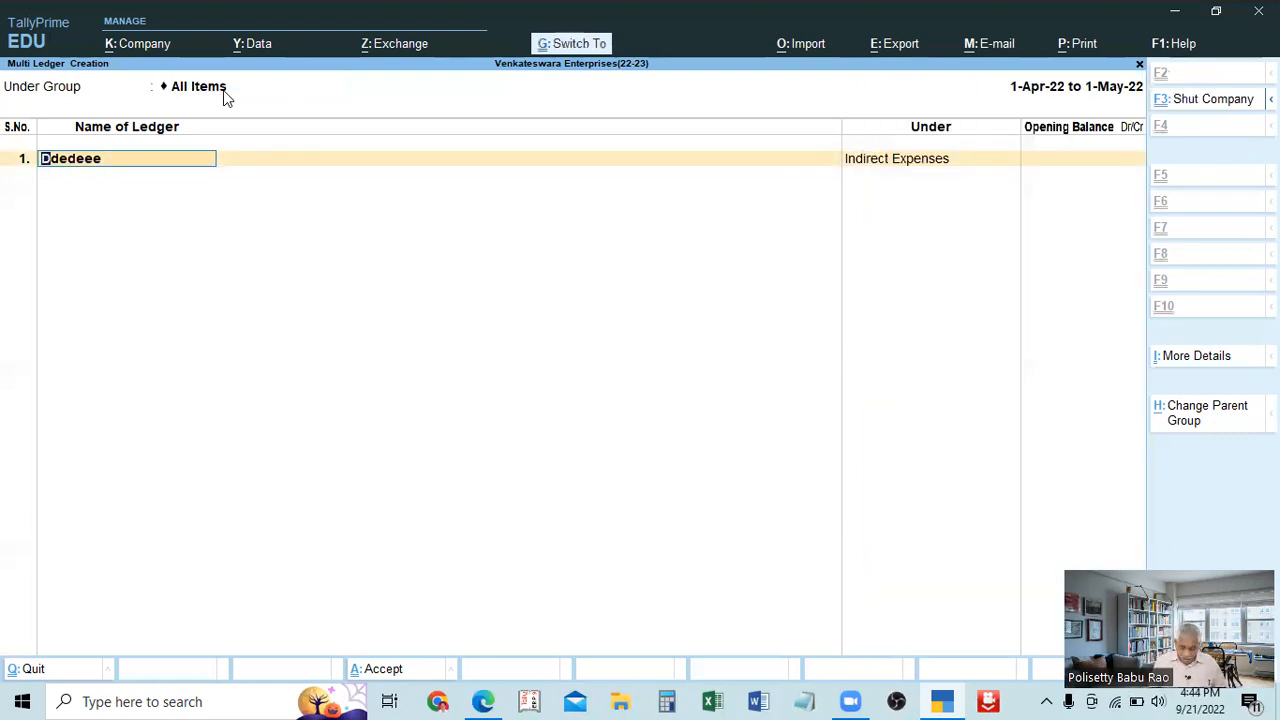
key("Return")
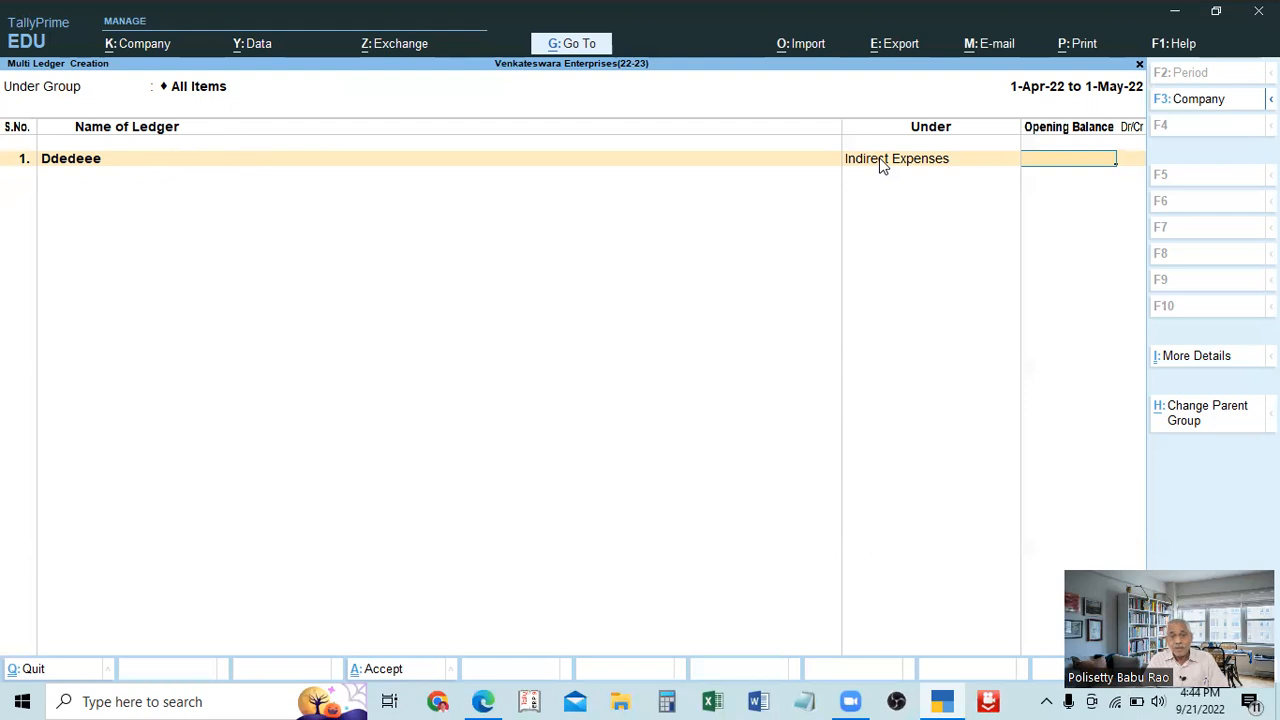
left_click(206, 97)
left_click(87, 160)
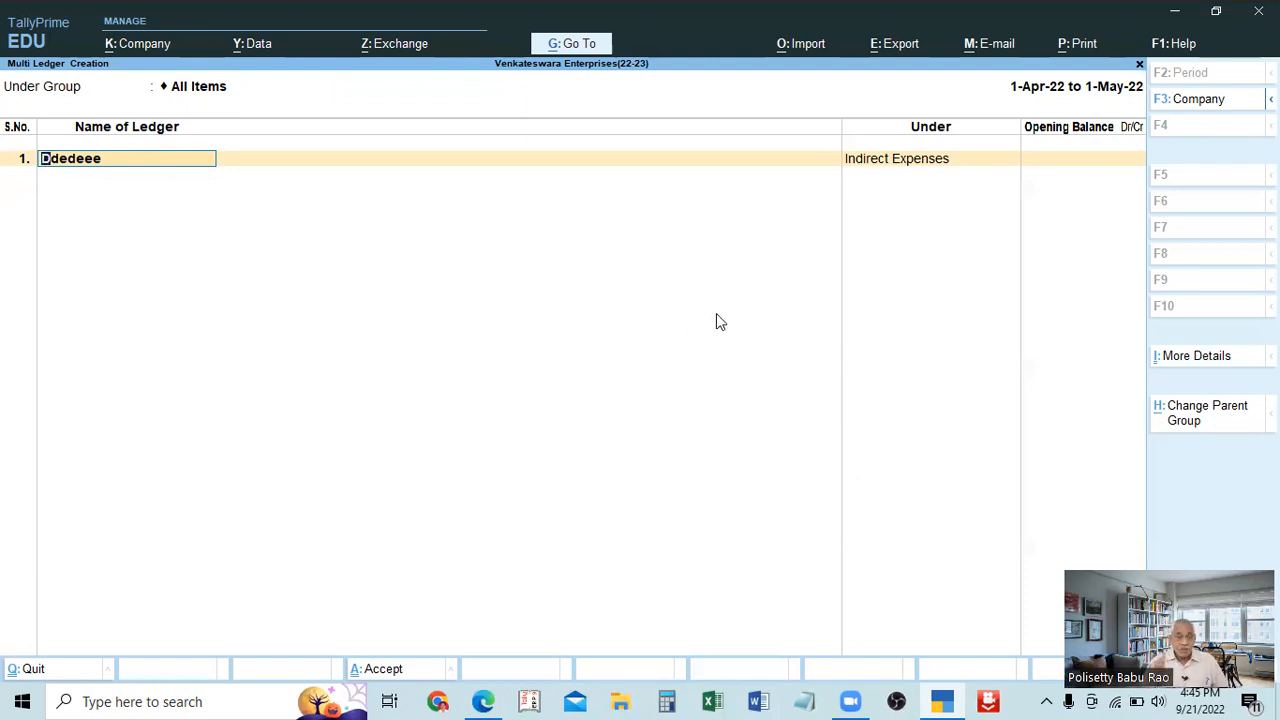
Discard the trial multi ledger entry and return to the Gateway of Tally.
key("Escape")
key("Escape")
key("Return")
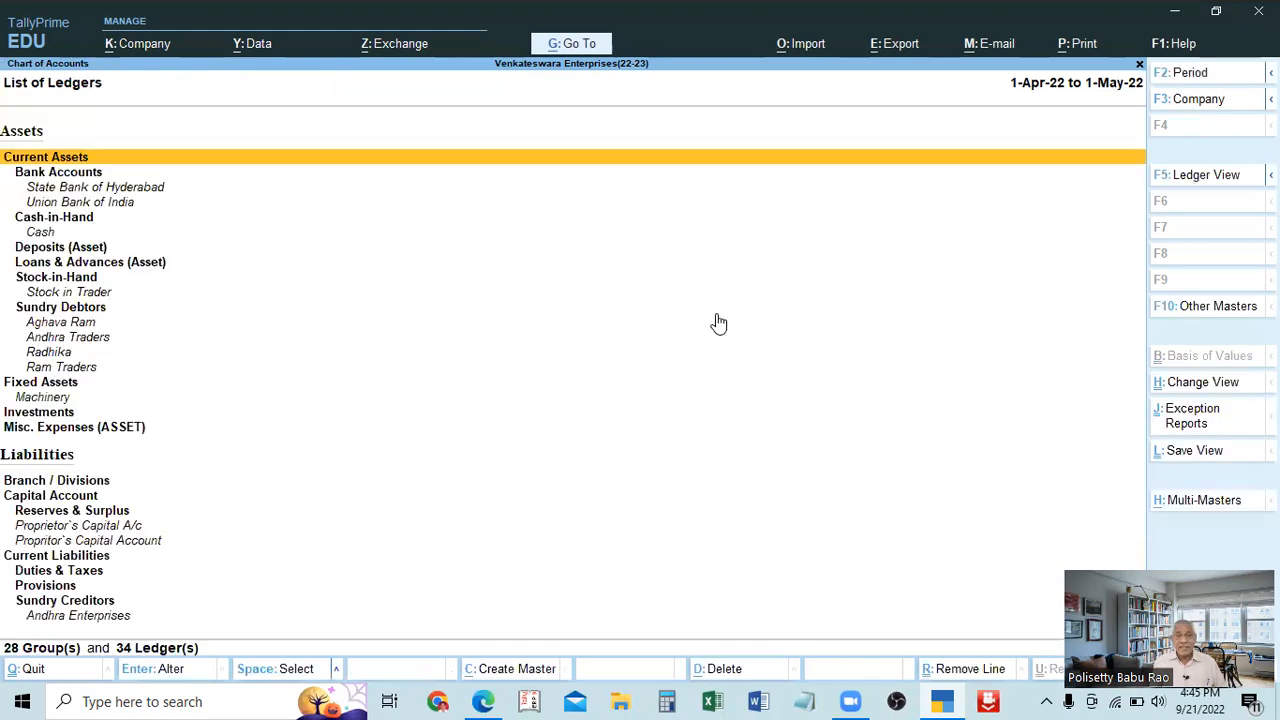
key("Escape")
key("Escape")
key("Escape")
key("Escape")
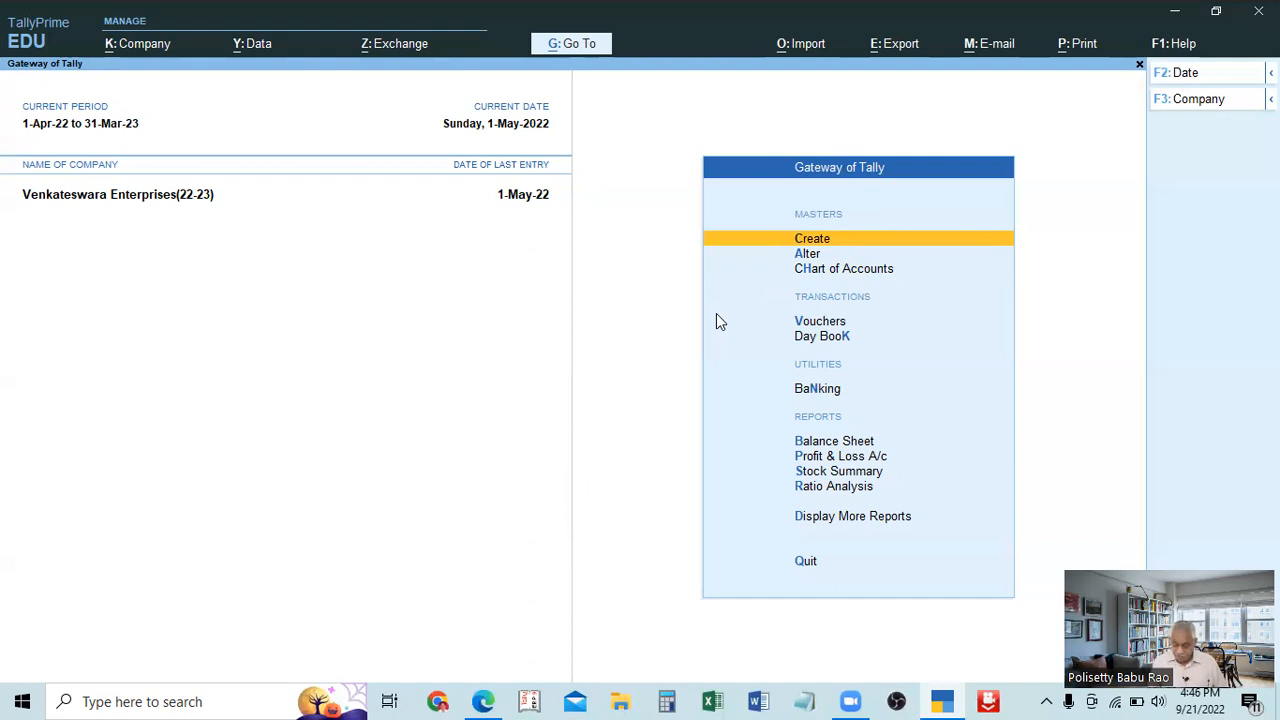
Open the Stock in Trader ledger for alteration.
key("Down")
key("Return")
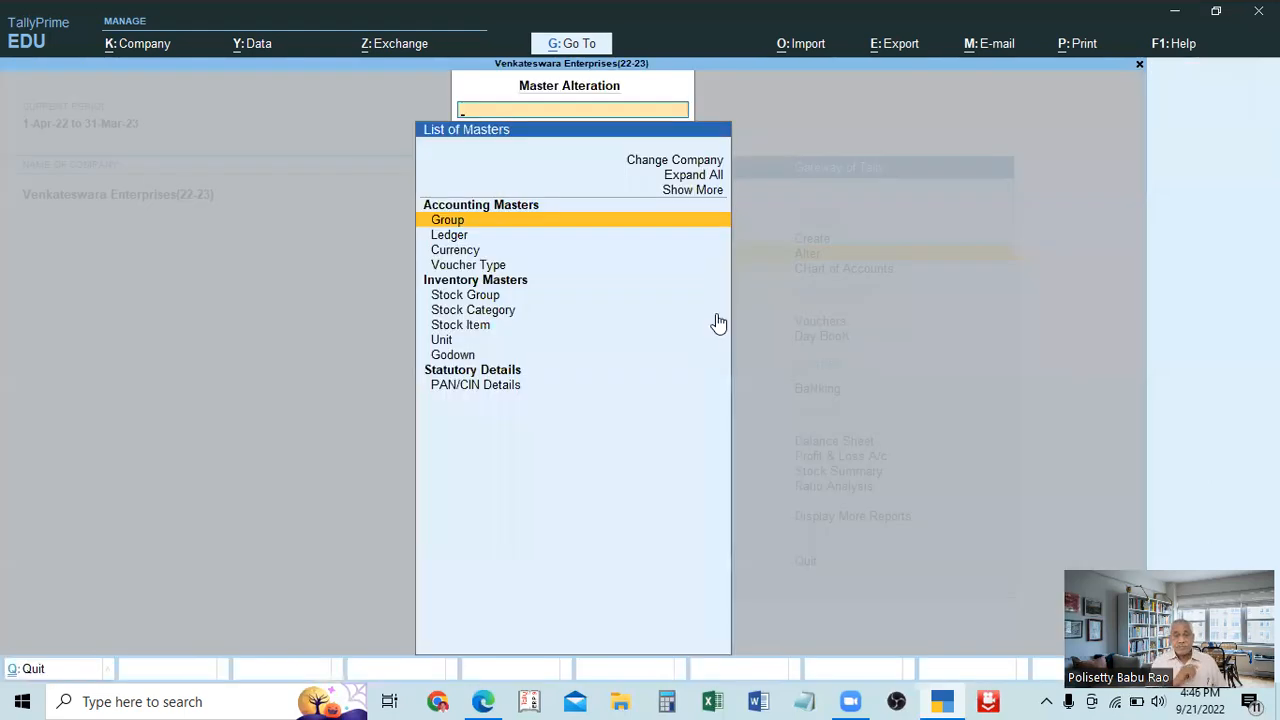
key("Down")
key("Return")
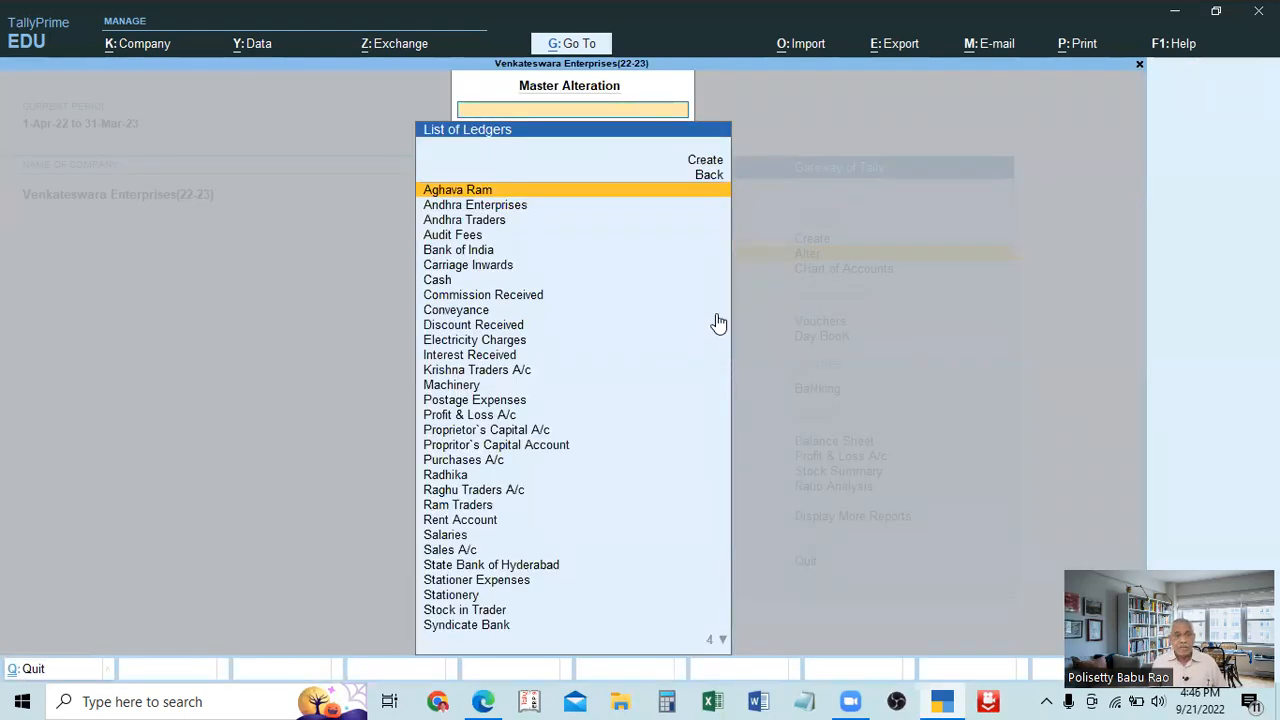
type("St")
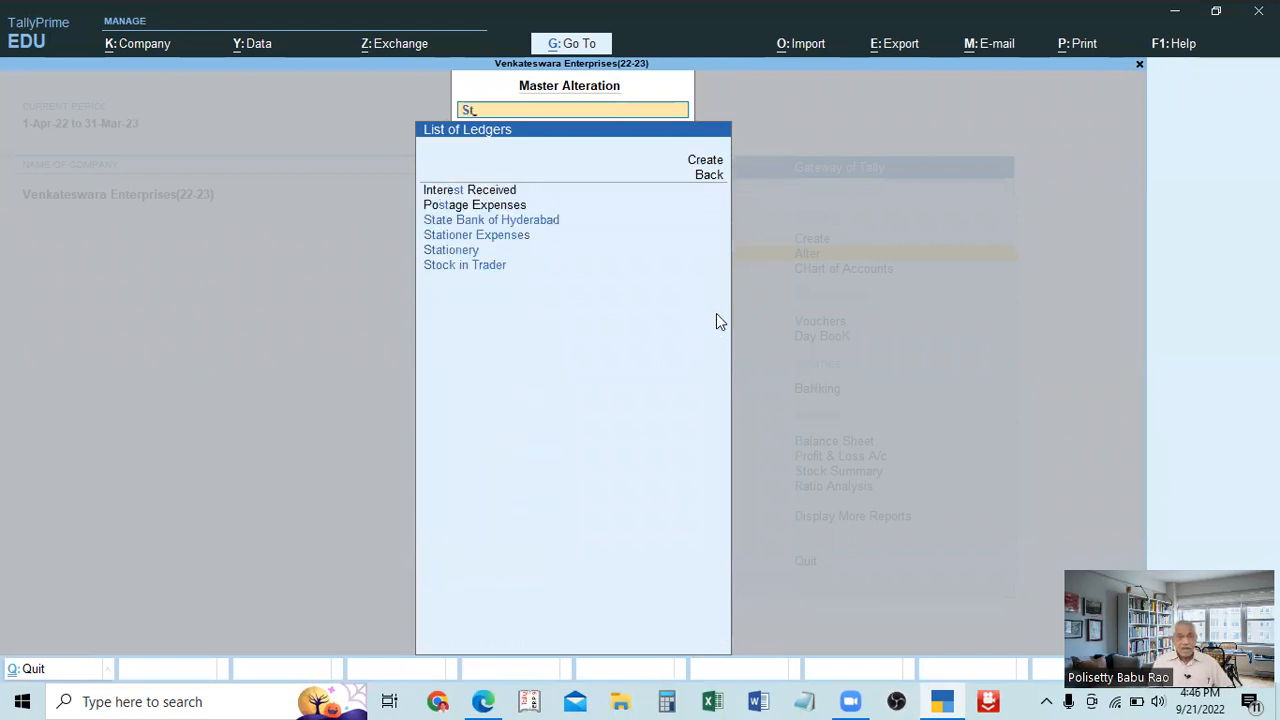
key("Down")
key("Down")
key("Down")
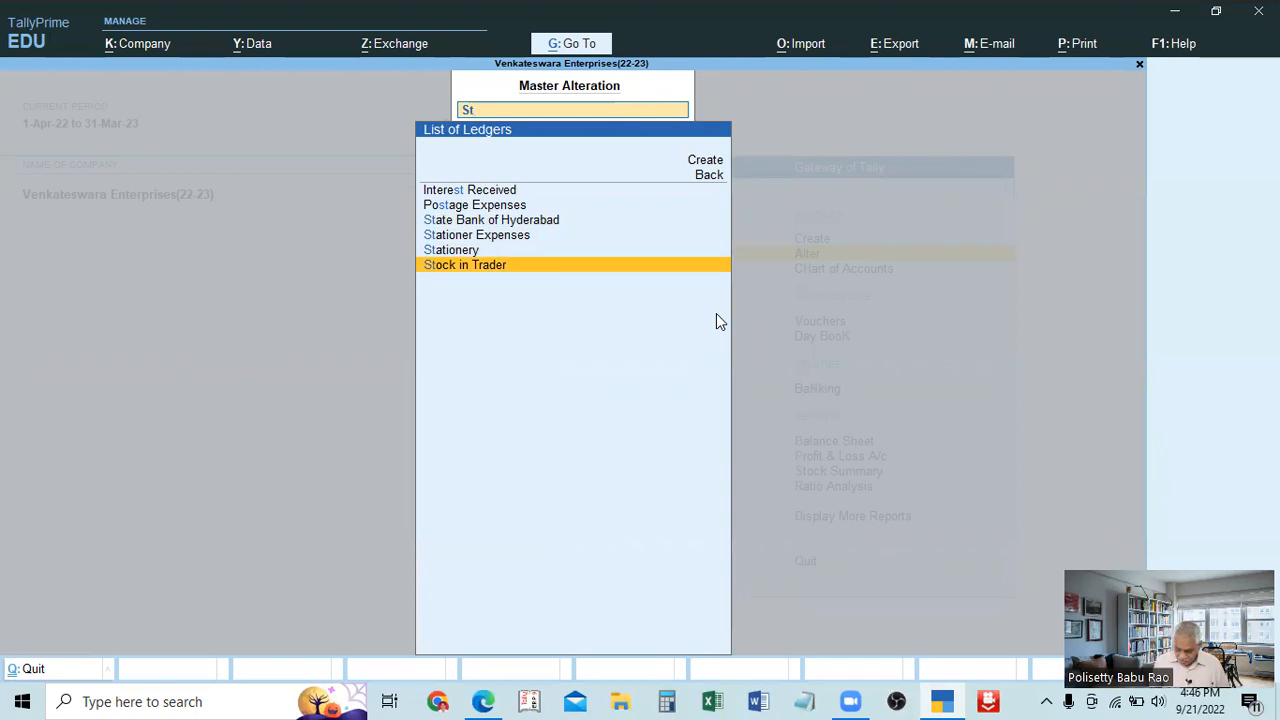
key("BackSpace")
key("Down")
key("Down")
key("Down")
key("Down")
key("Down")
key("Down")
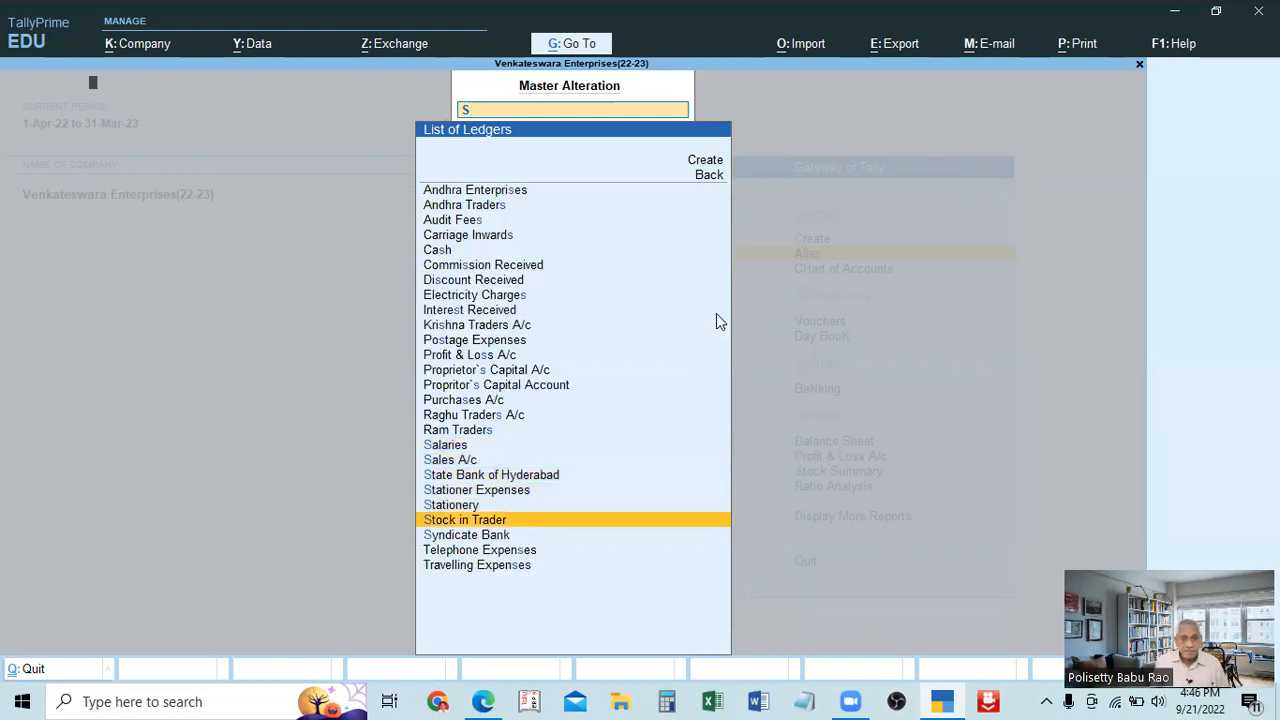
key("Return")
Rename the Stock in Trader ledger as Stock in Trade.
key("Delete")
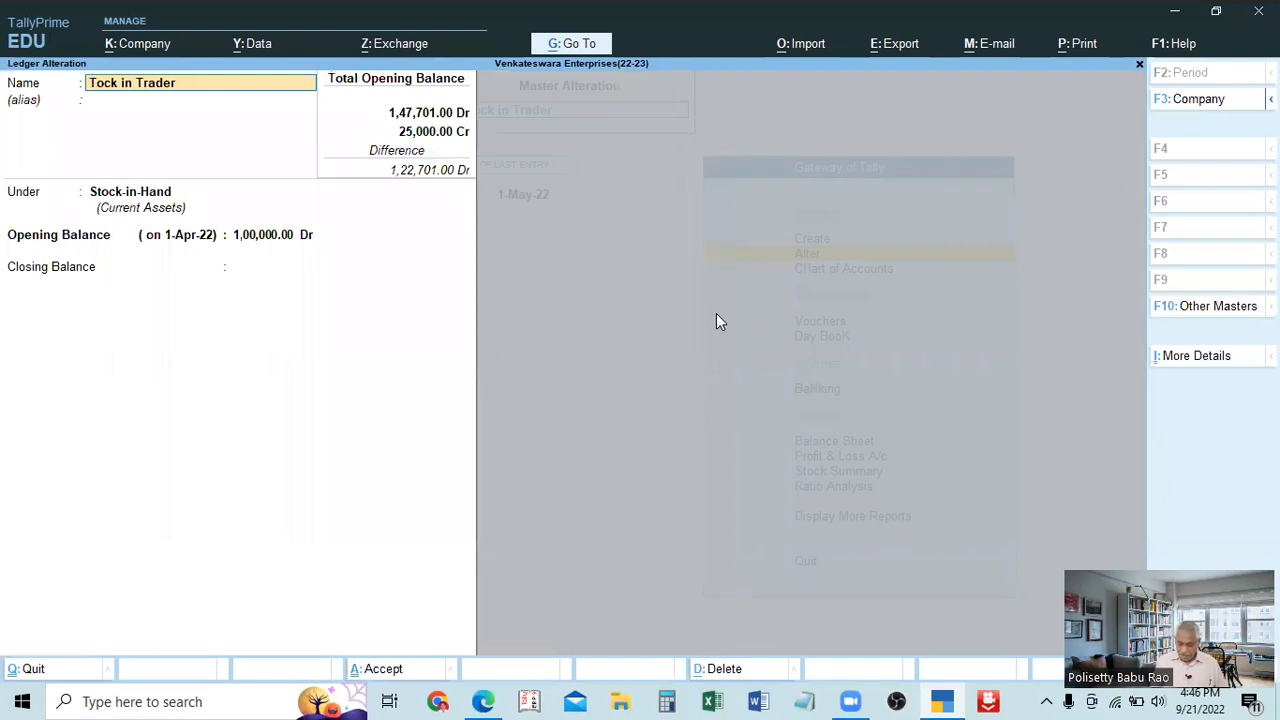
type("Sto")
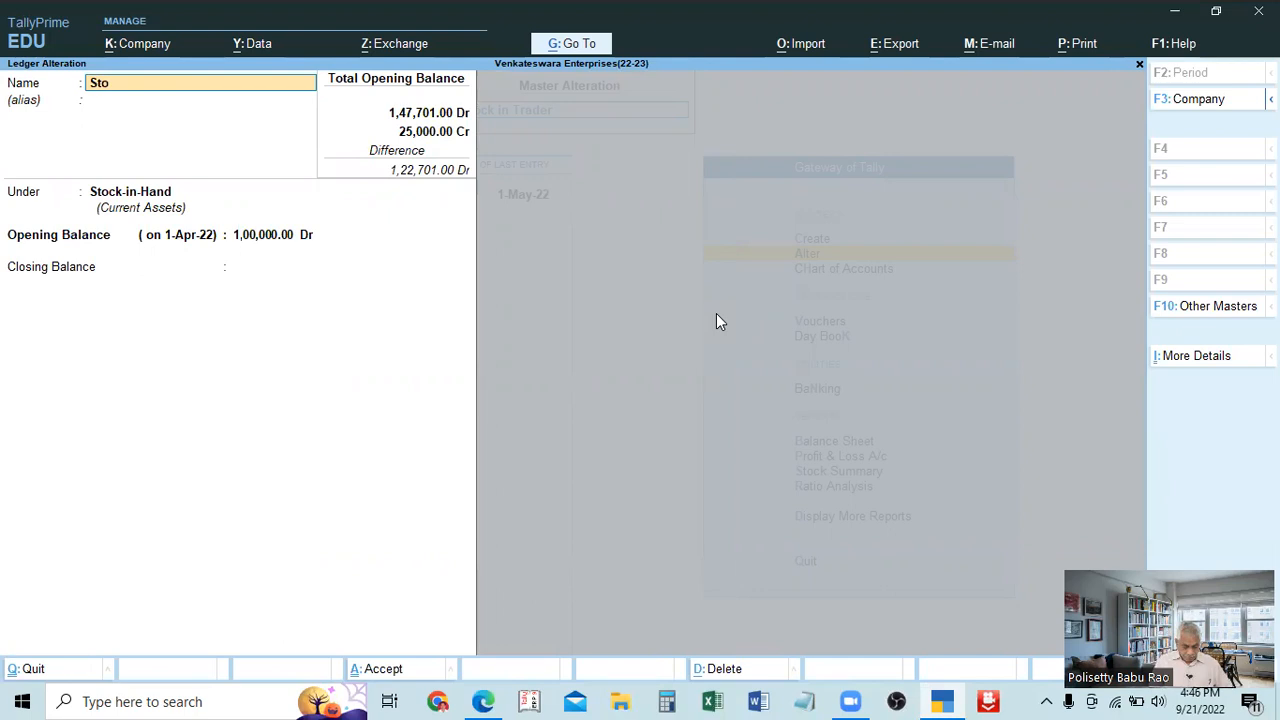
type("ck in Trad")
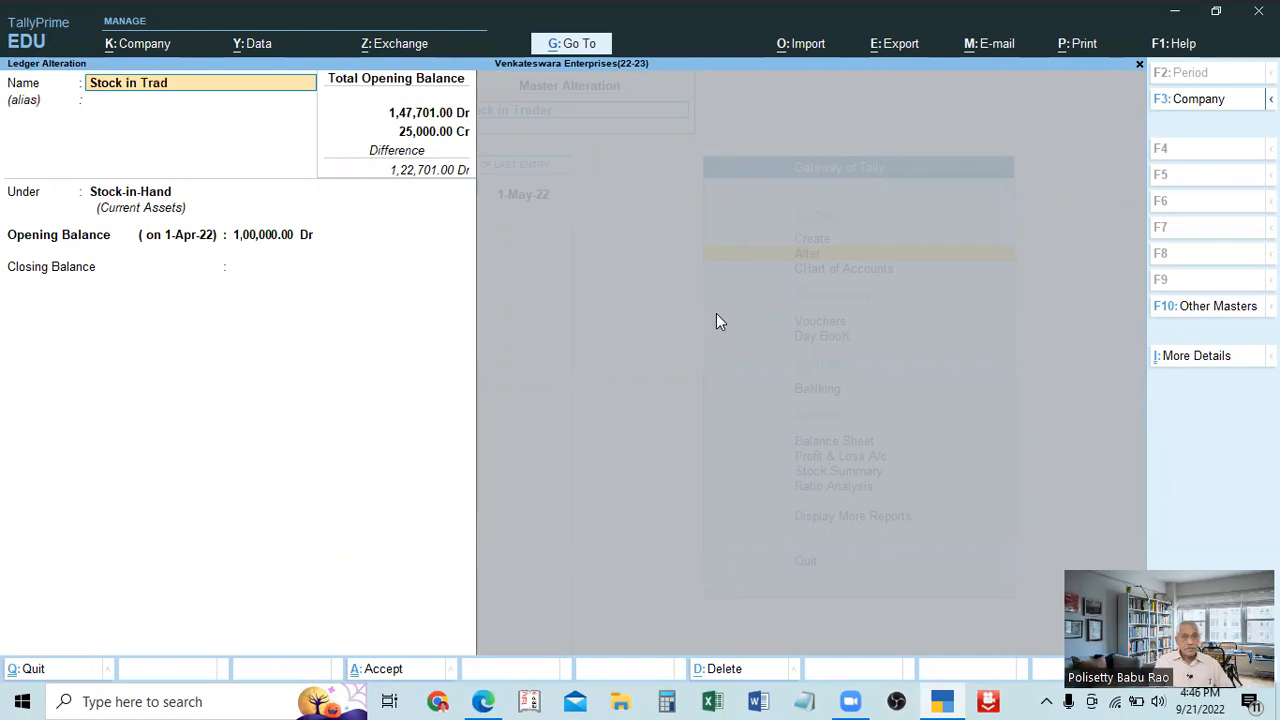
type("e")
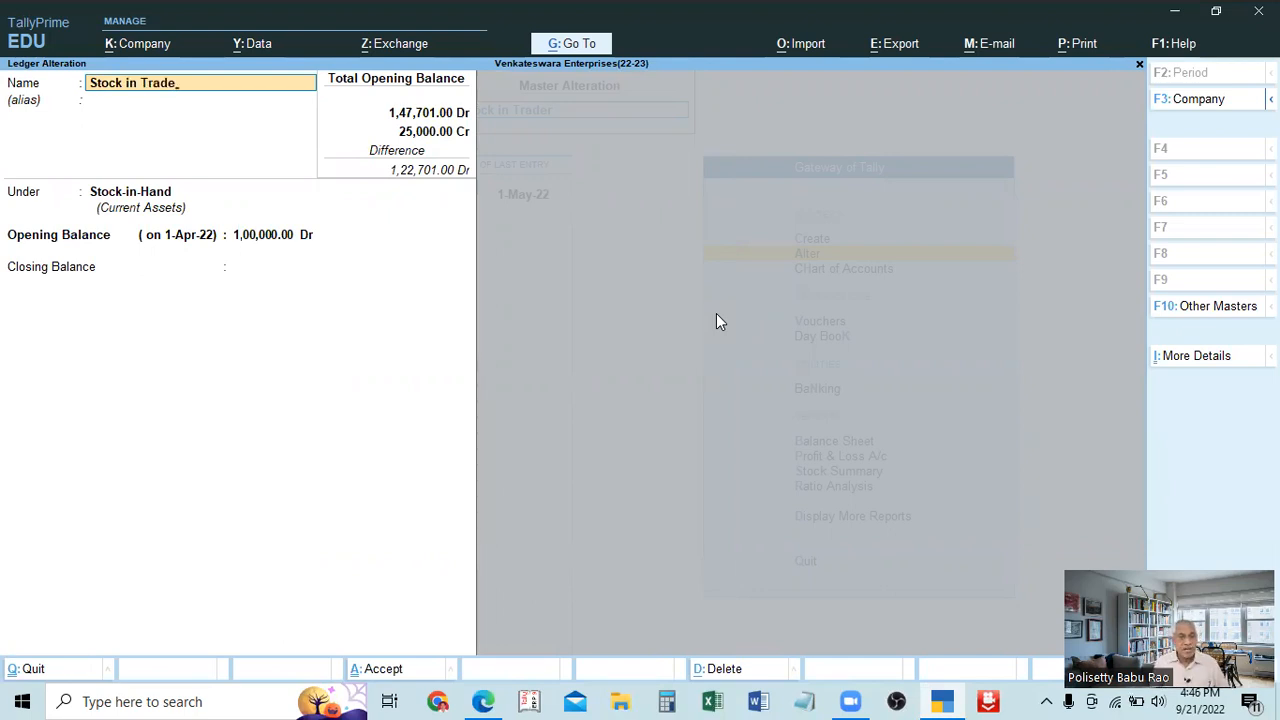
Review the ledger's group and opening and closing balance fields without changing them, and save the renamed ledger.
key("Return")
key("Return")
key("Return")
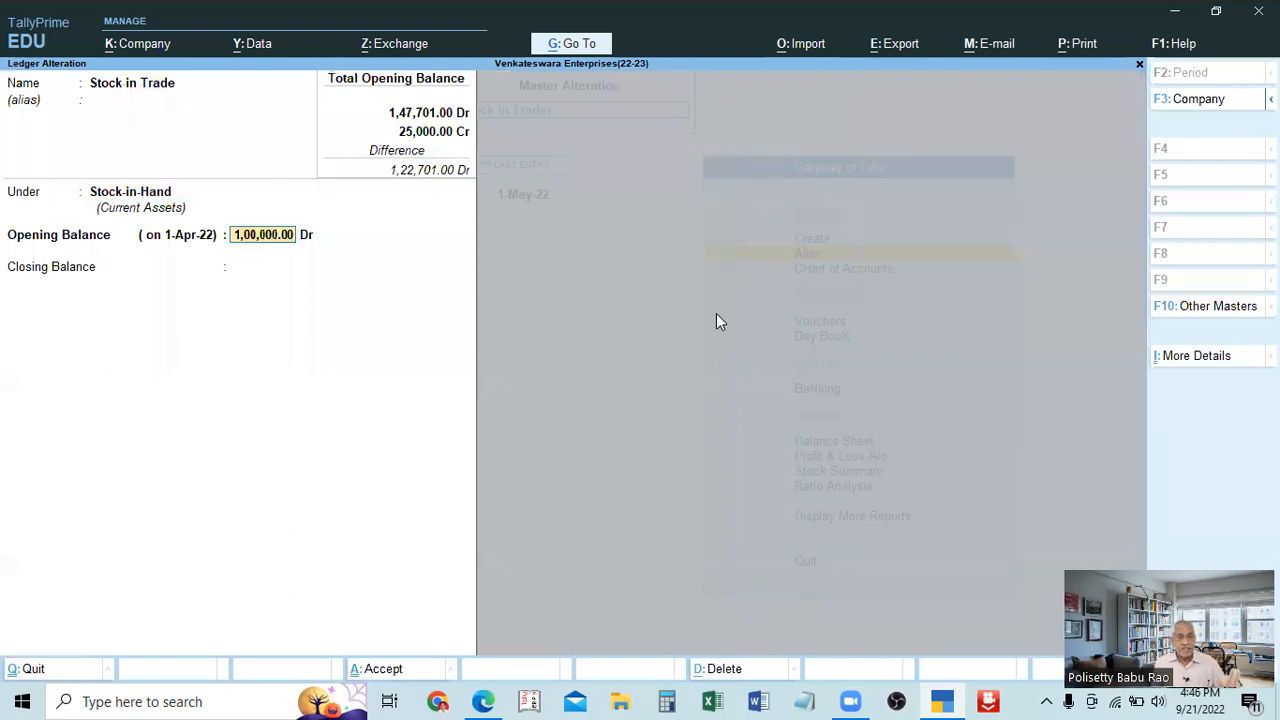
key("Return")
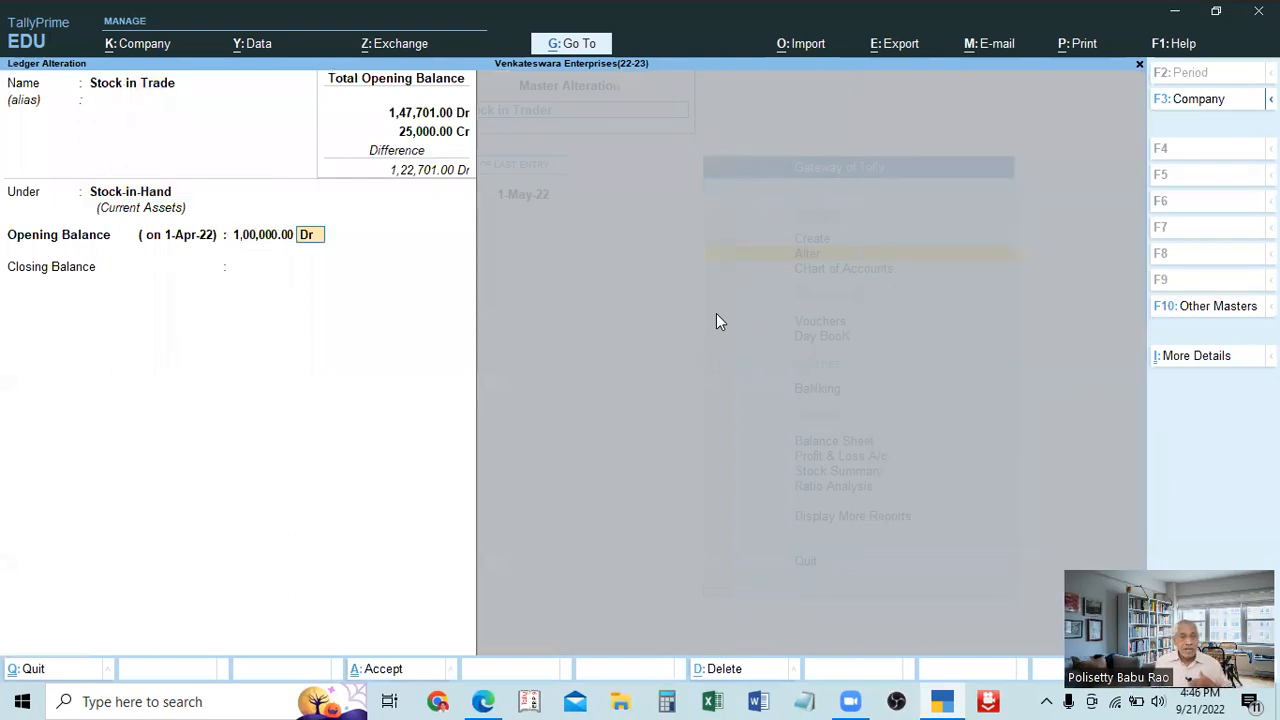
key("Return")
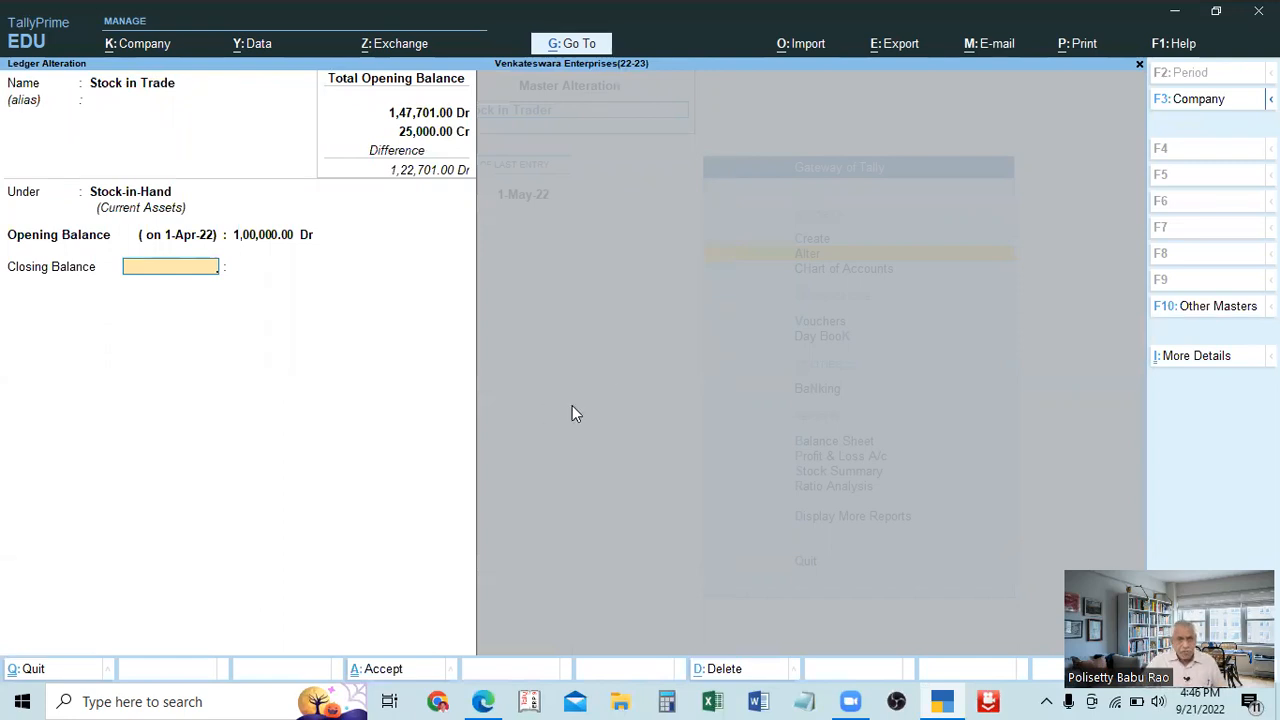
left_click(276, 241)
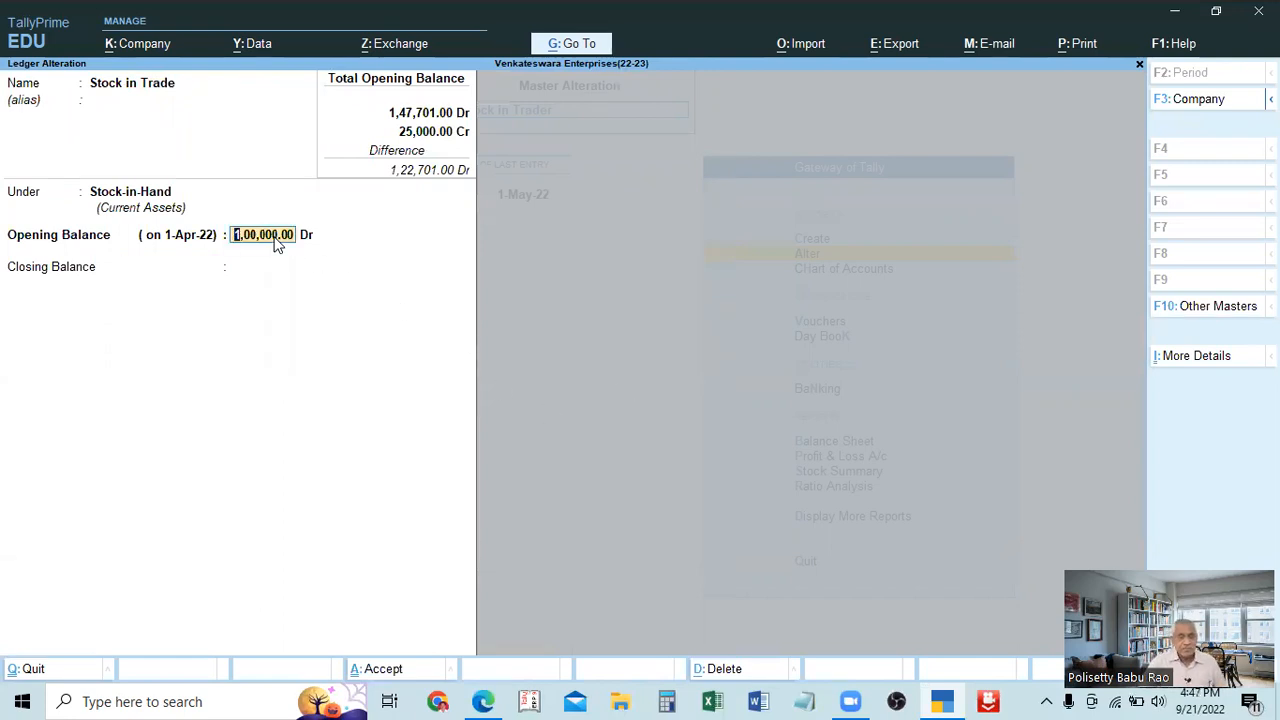
key("Return")
key("Return")
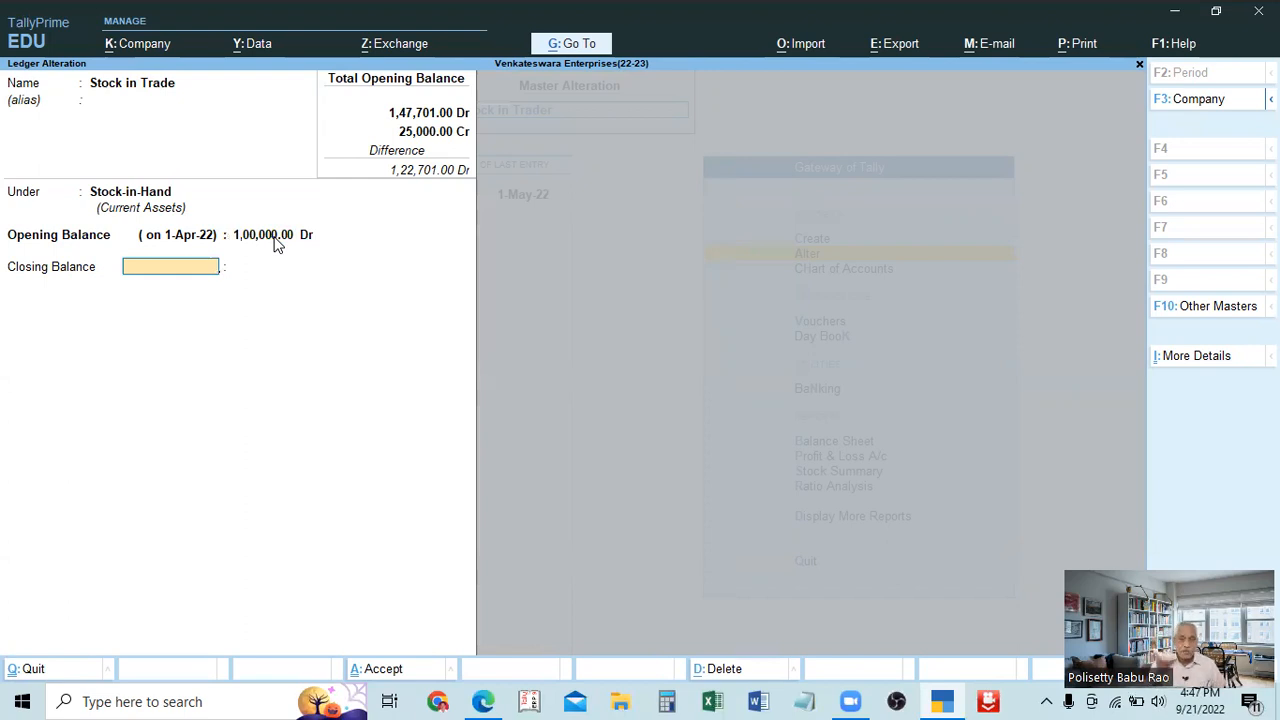
key("Return")
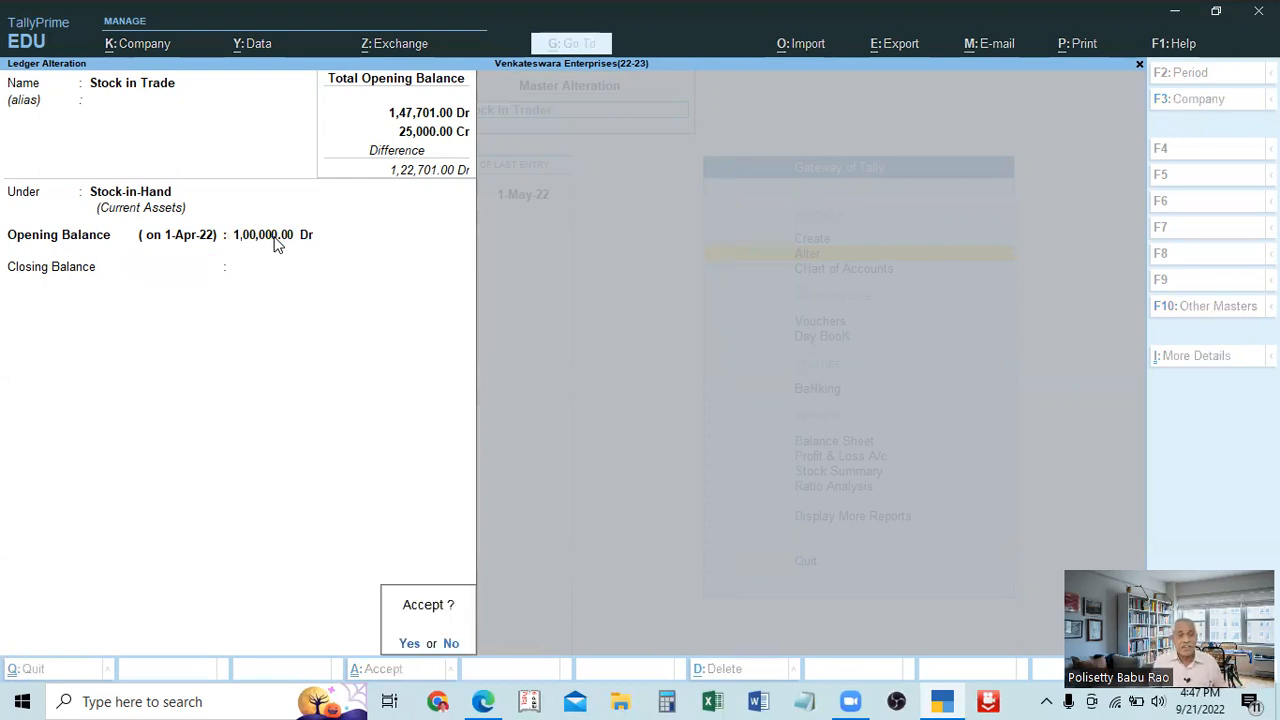
key("Return")
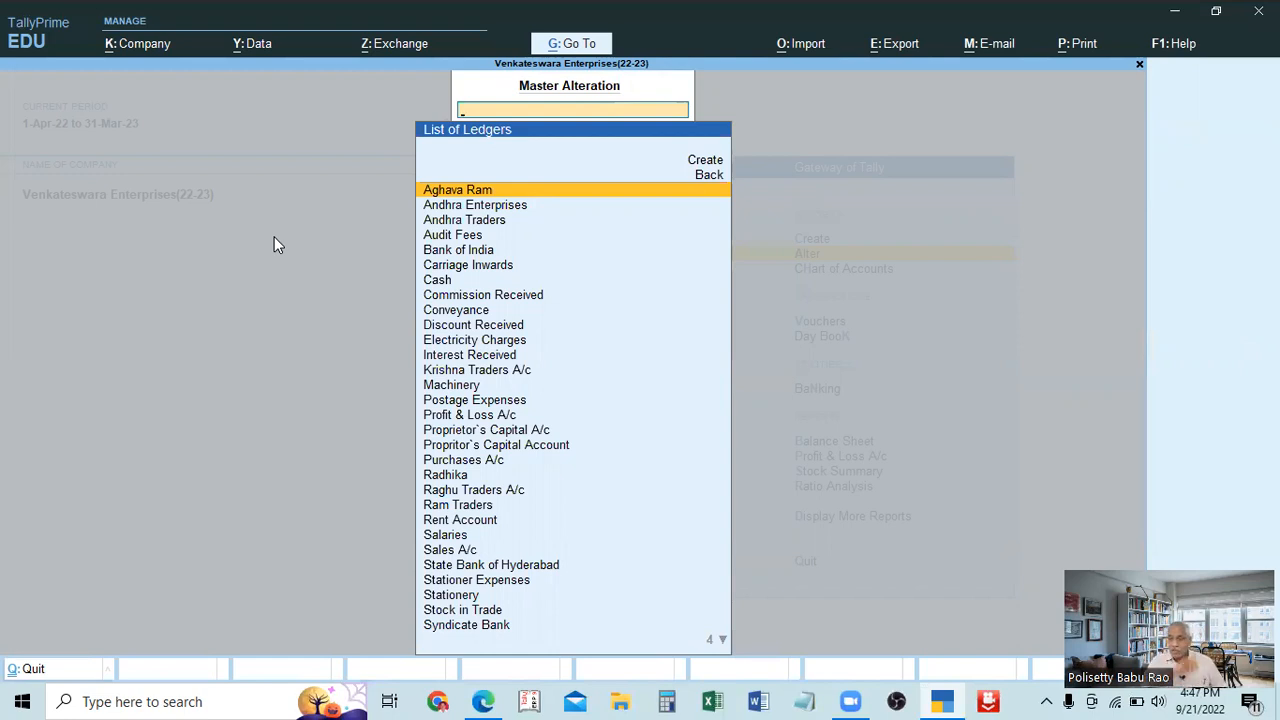
Leave the ledger list for the Gateway of Tally and reopen the Stock in Trade ledger for alteration.
key("Escape")
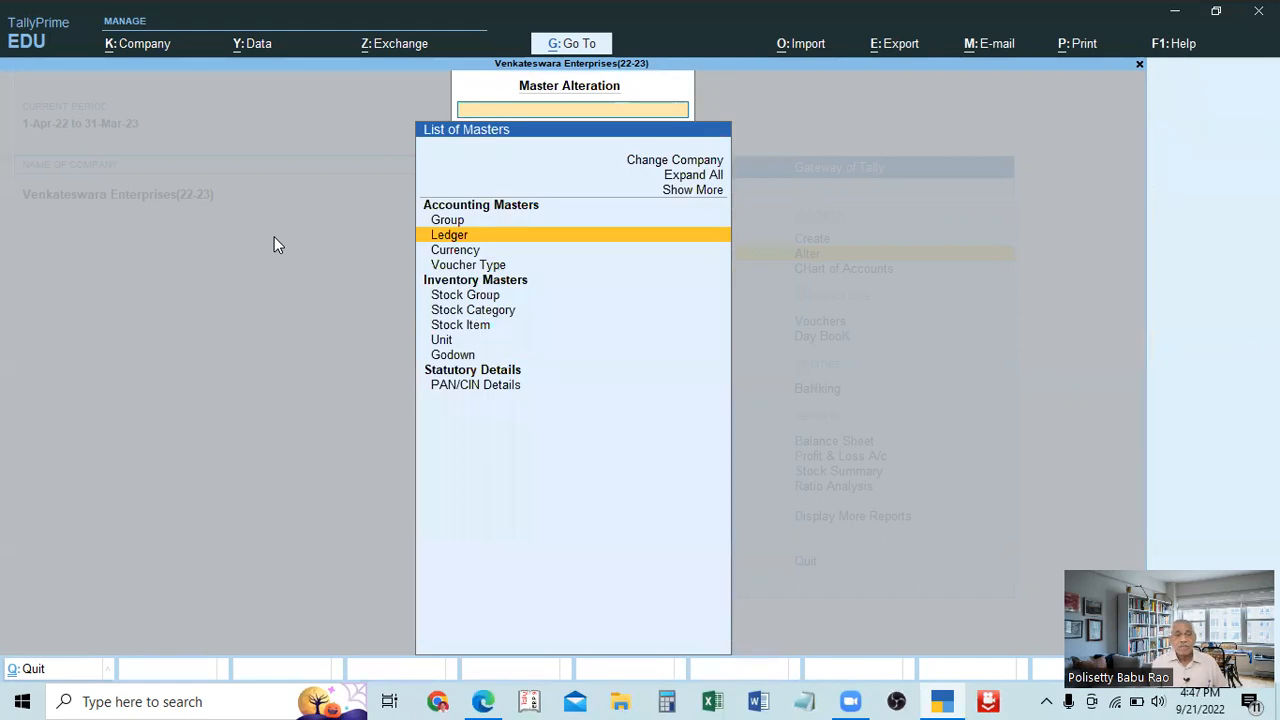
key("Escape")
key("Escape")
key("n")
key("Down")
key("Return")
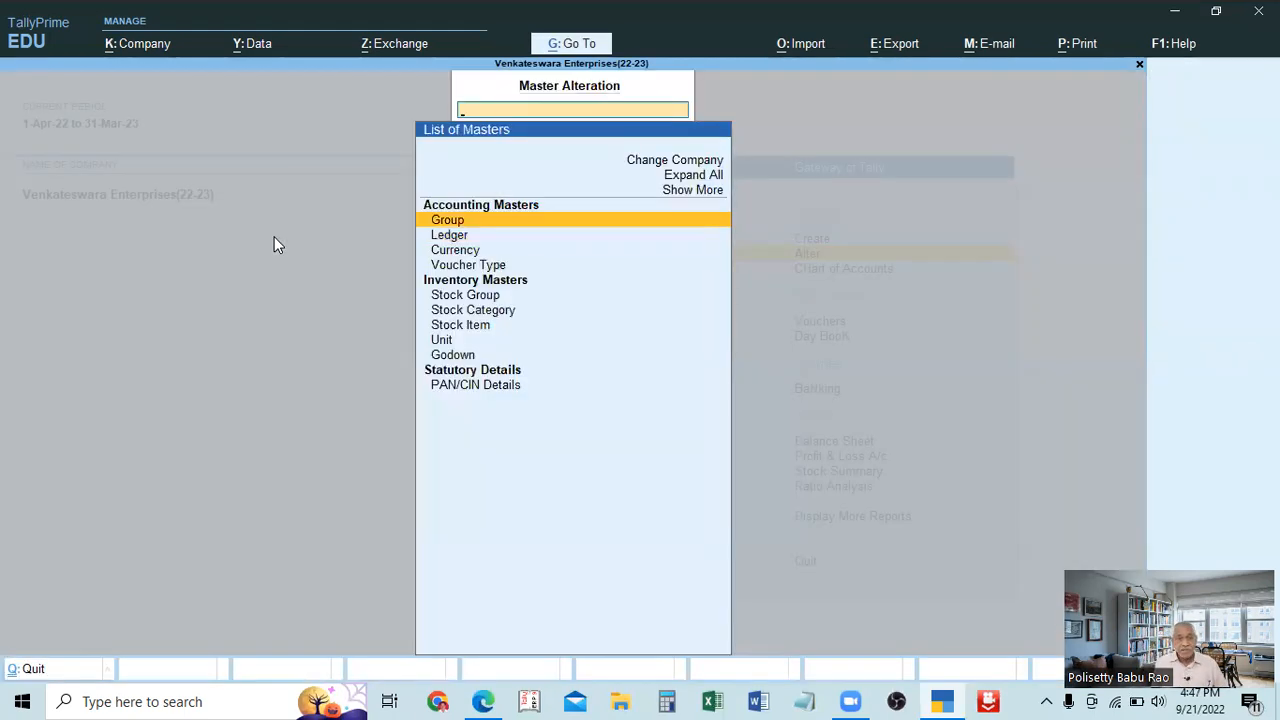
key("Down")
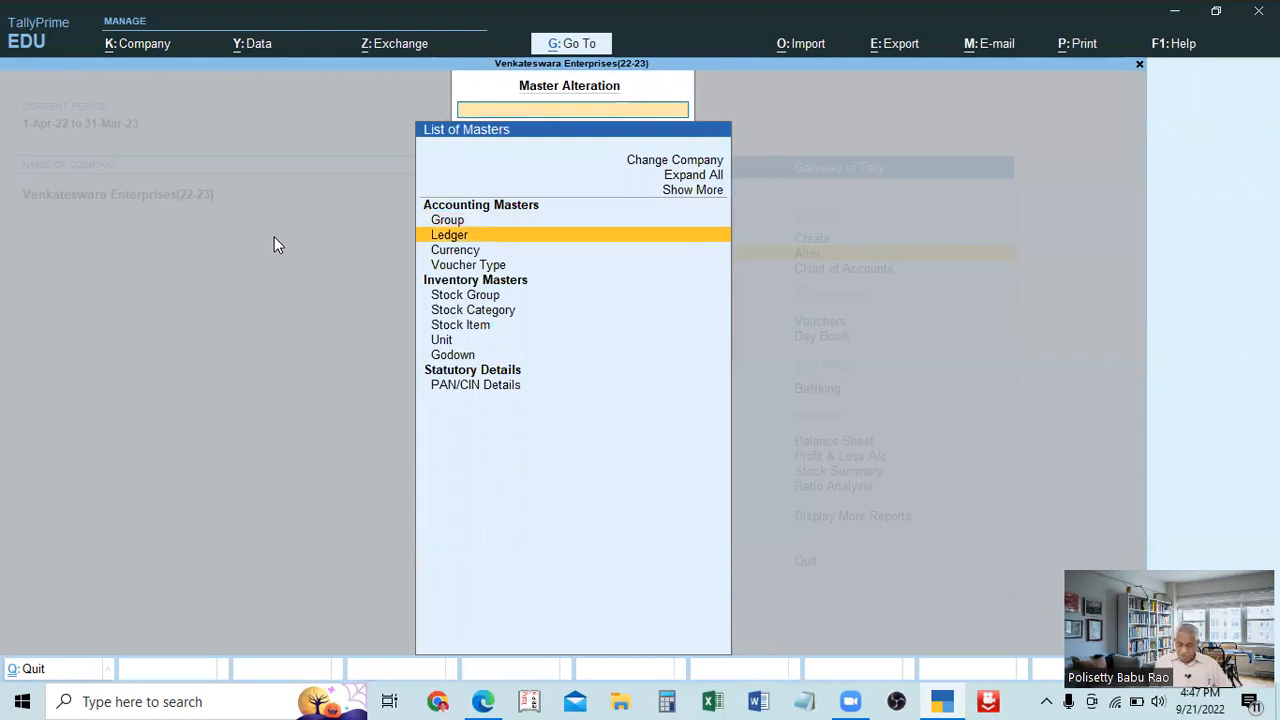
key("Return")
type("Stock")
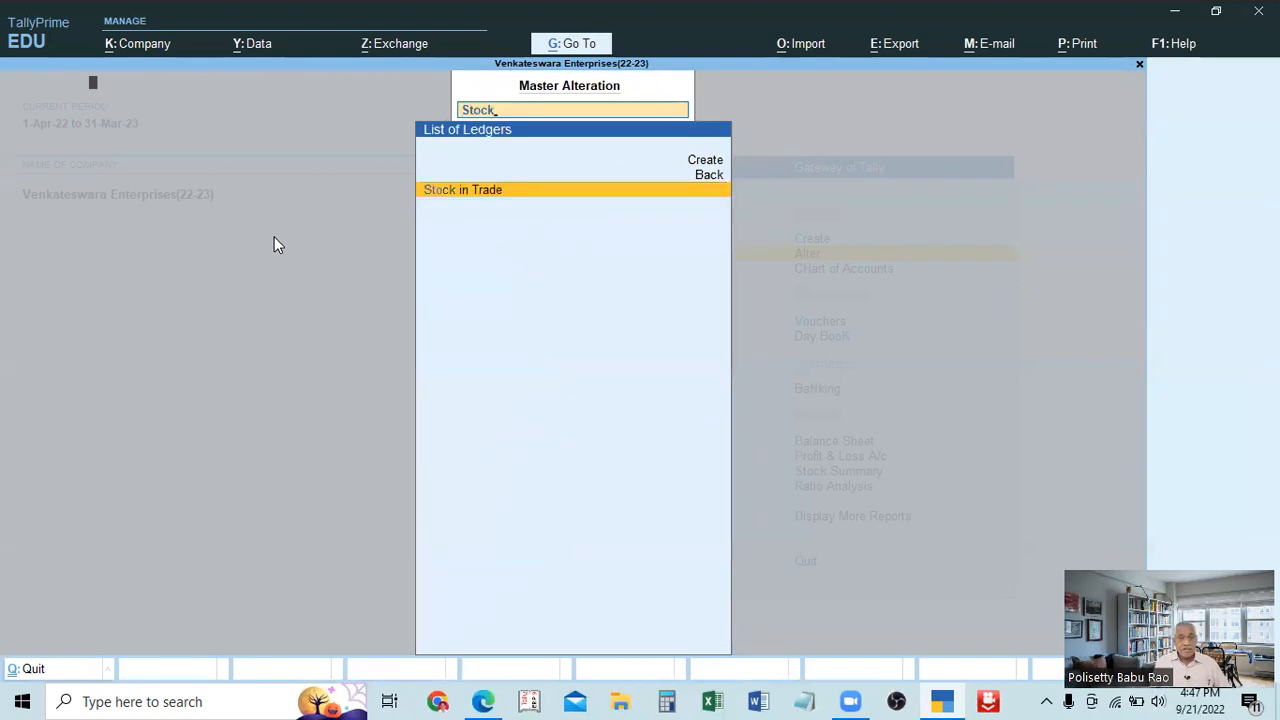
key("Return")
Set the closing balance date of the Stock in Trade ledger to 31-Mar-23.
key("Return")
key("Return")
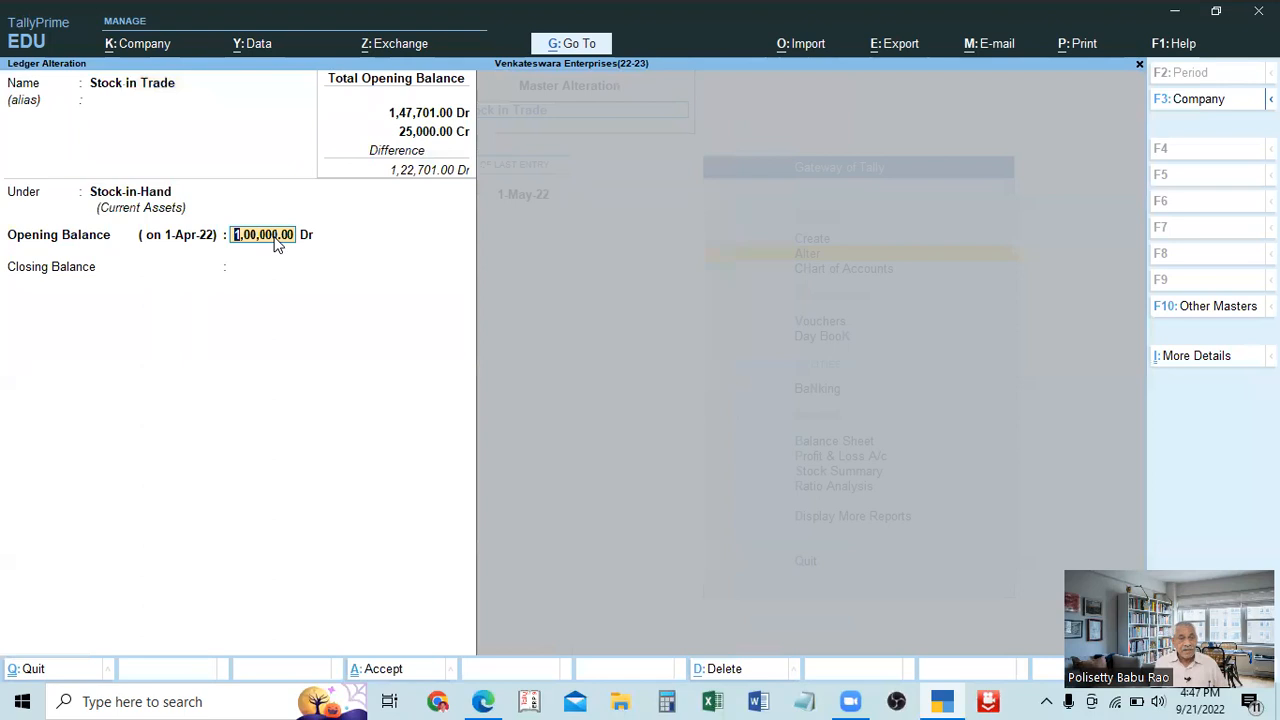
key("Return")
key("Return")
type("31.3")
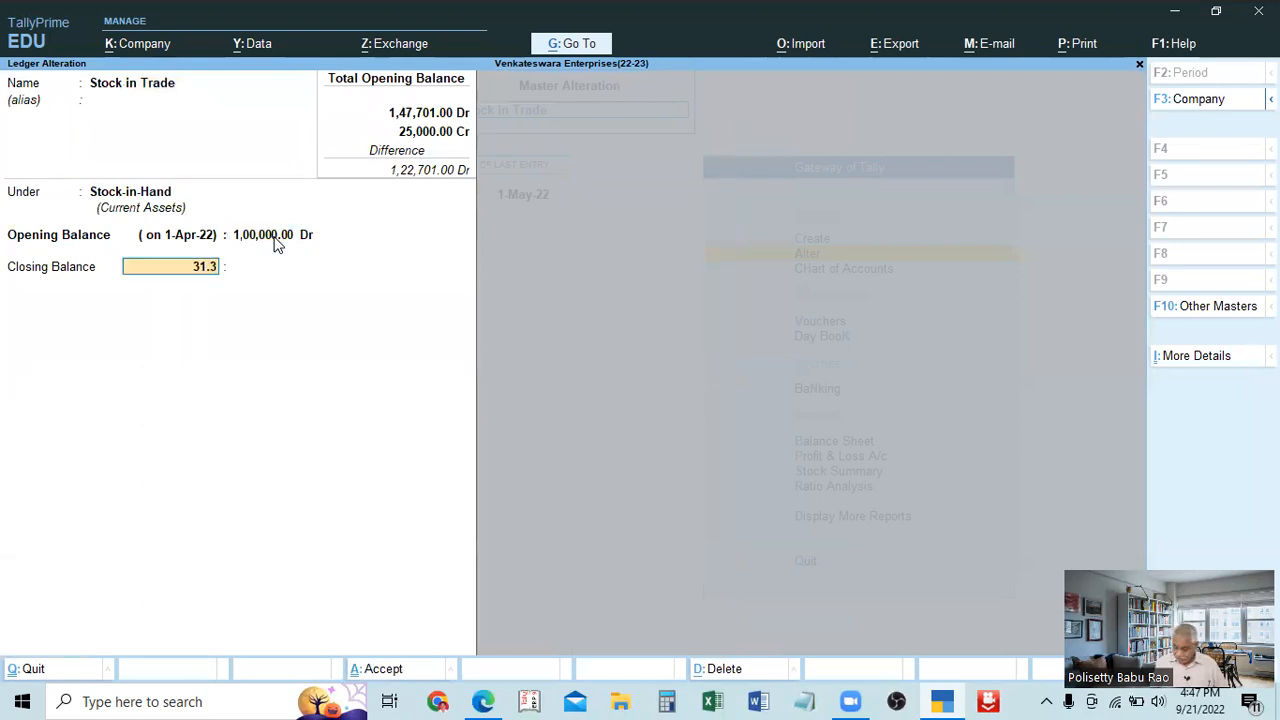
type(".23")
Enter 50,000 as the ledger's closing balance, save the alteration and return to the Gateway of Tally.
key("Return")
type("5")
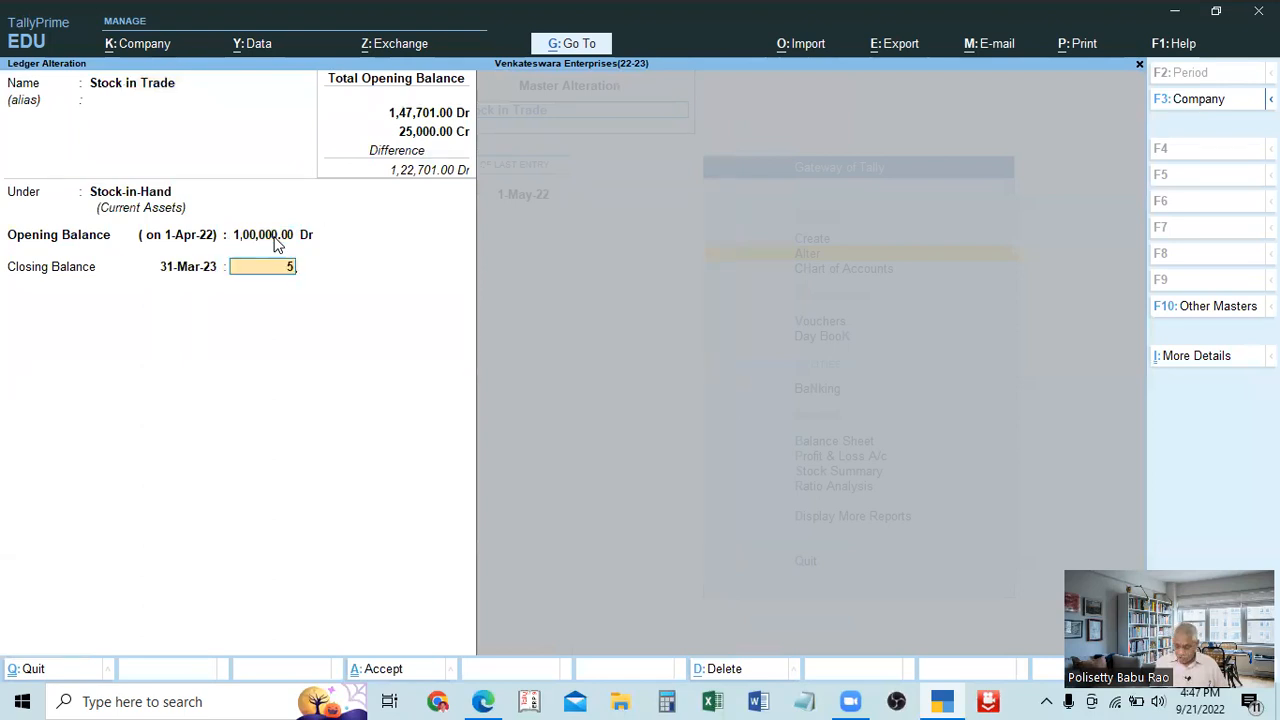
type("0,000000")
key("Return")
key("Return")
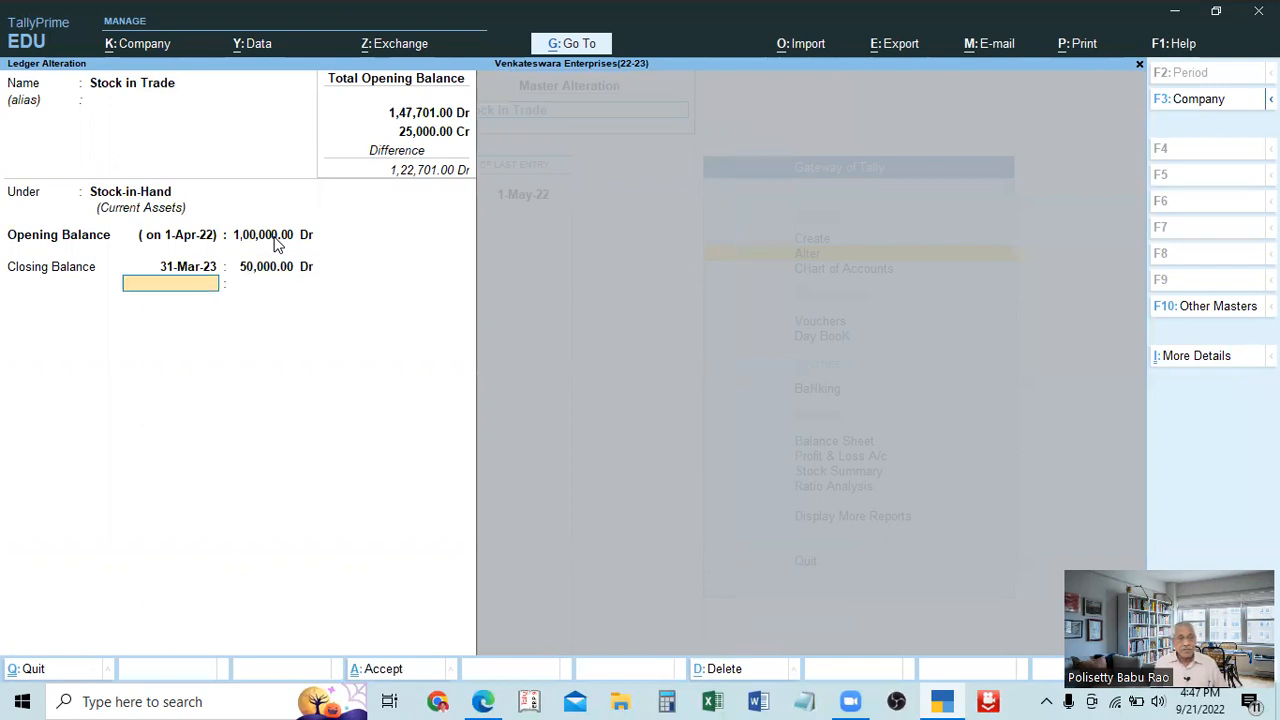
key("Return")
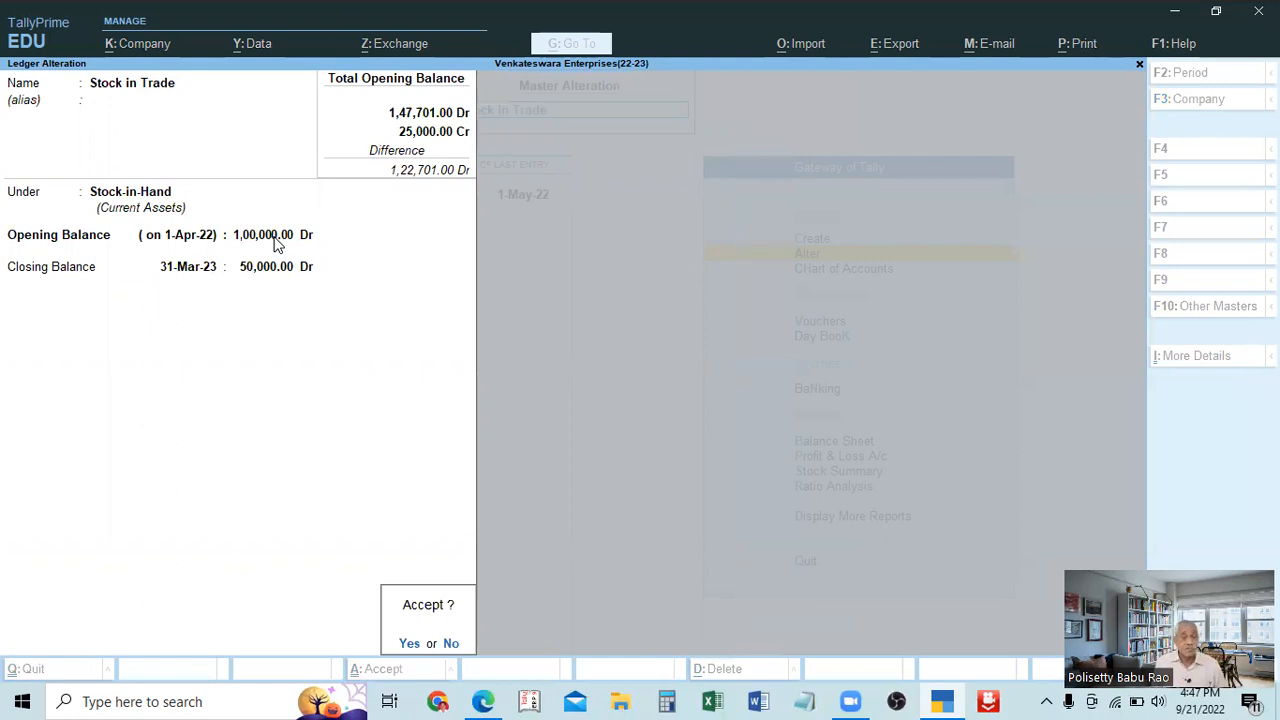
left_click(274, 236)
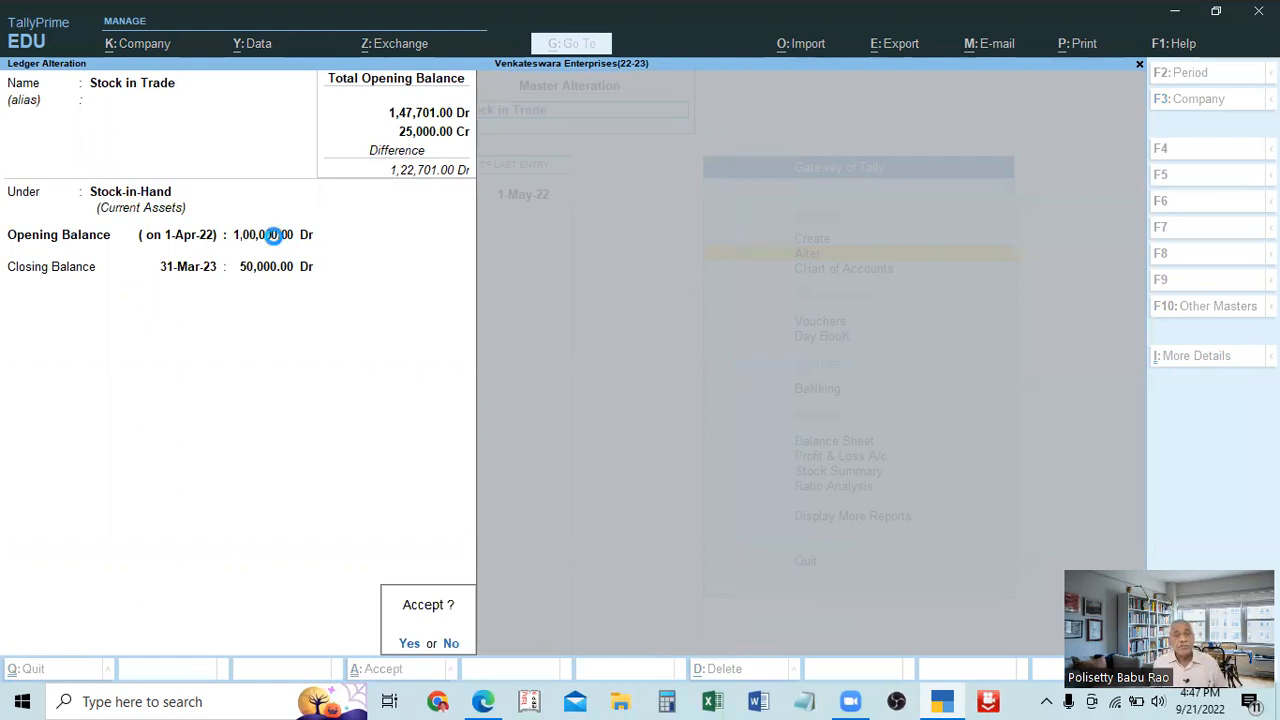
key("Return")
key("Escape")
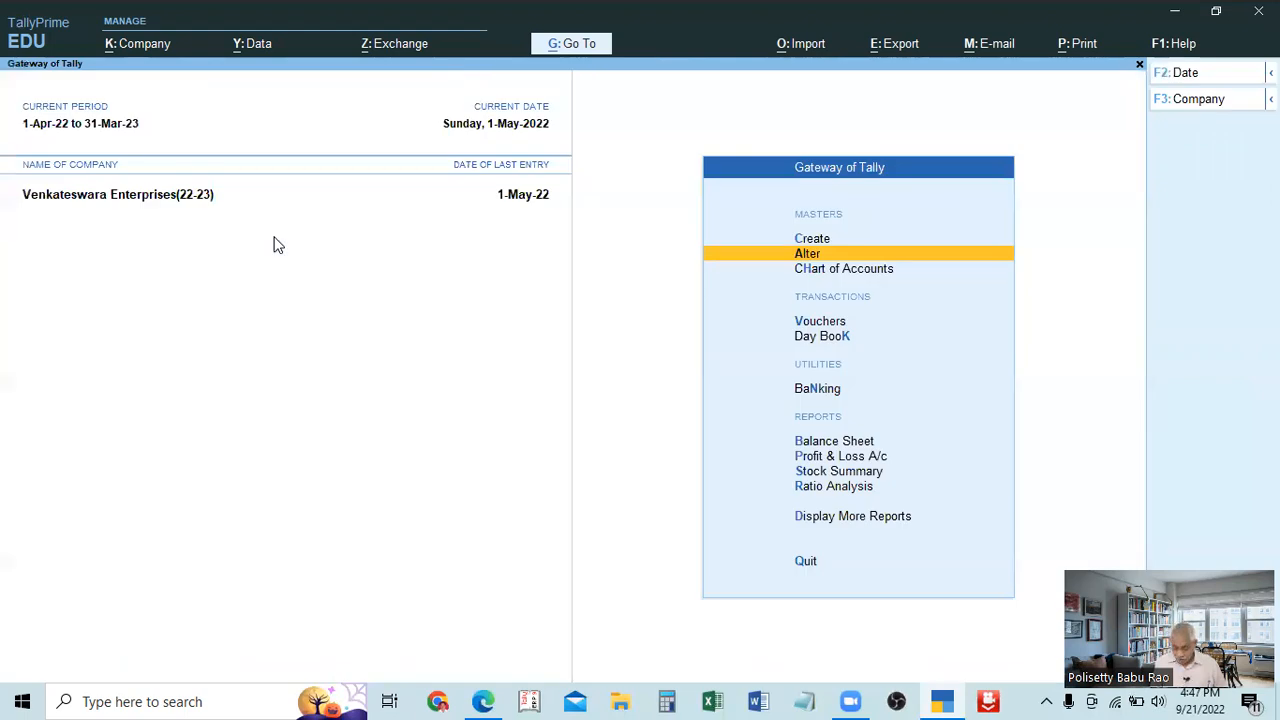
Open the Profit & Loss A/c report to check the opening and closing stock.
key("Down")
key("Down")
key("Down")
key("Down")
key("Down")
key("Down")
key("Return")
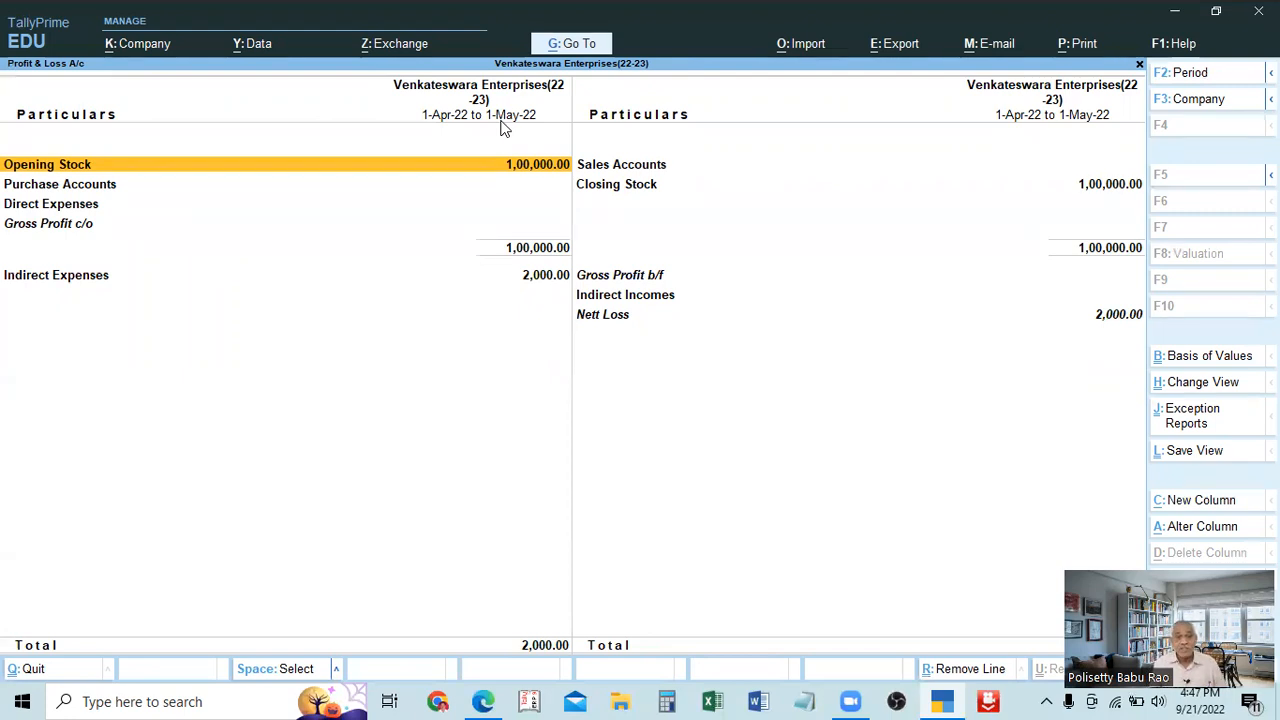
Change the Profit & Loss A/c period to run from 1-4-2022 to 31-3-23.
key("alt")
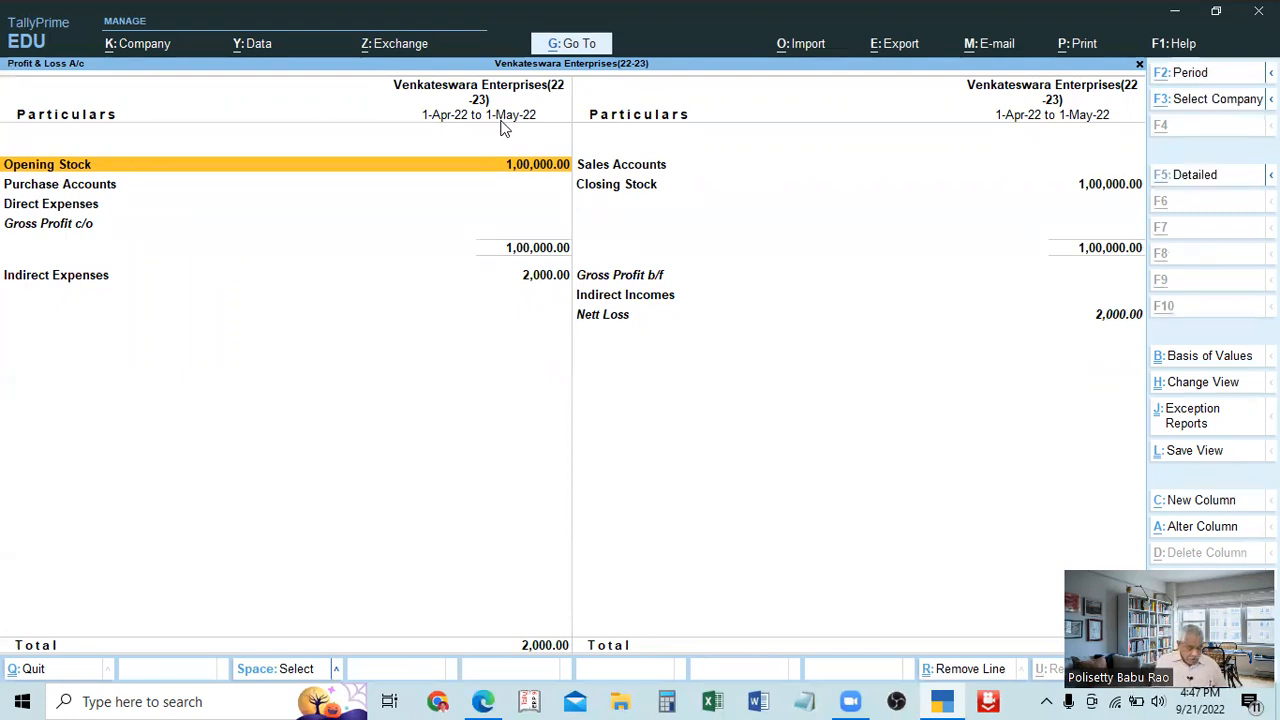
key("alt")
key("alt+F2")
key("Return")
type("1")
key("BackSpace")
type("31.23")
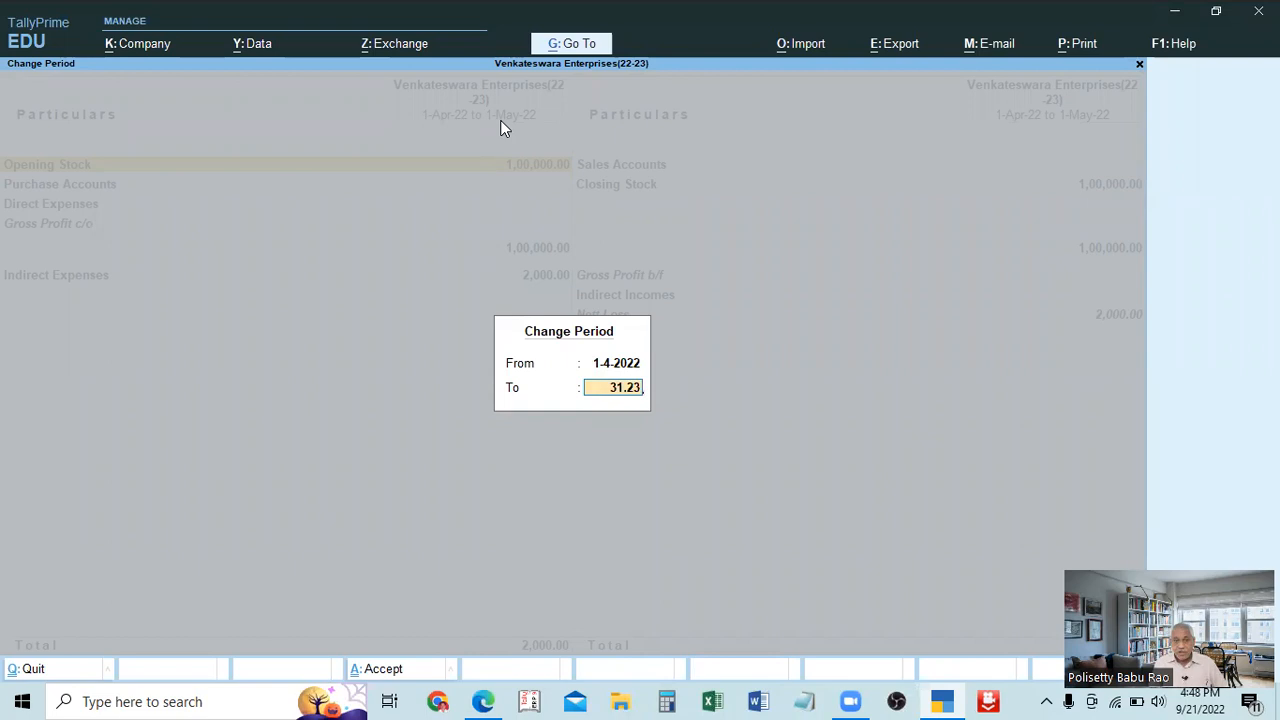
key("BackSpace")
key("BackSpace")
type("3.23")
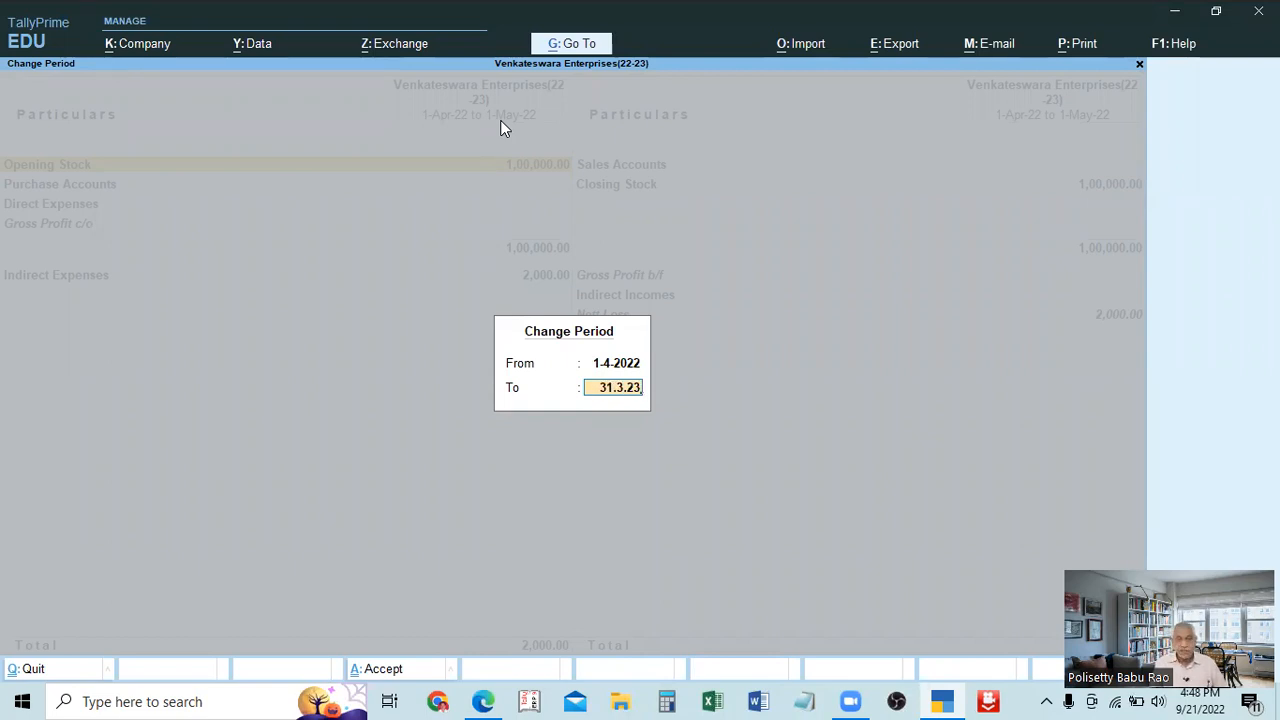
key("Return")
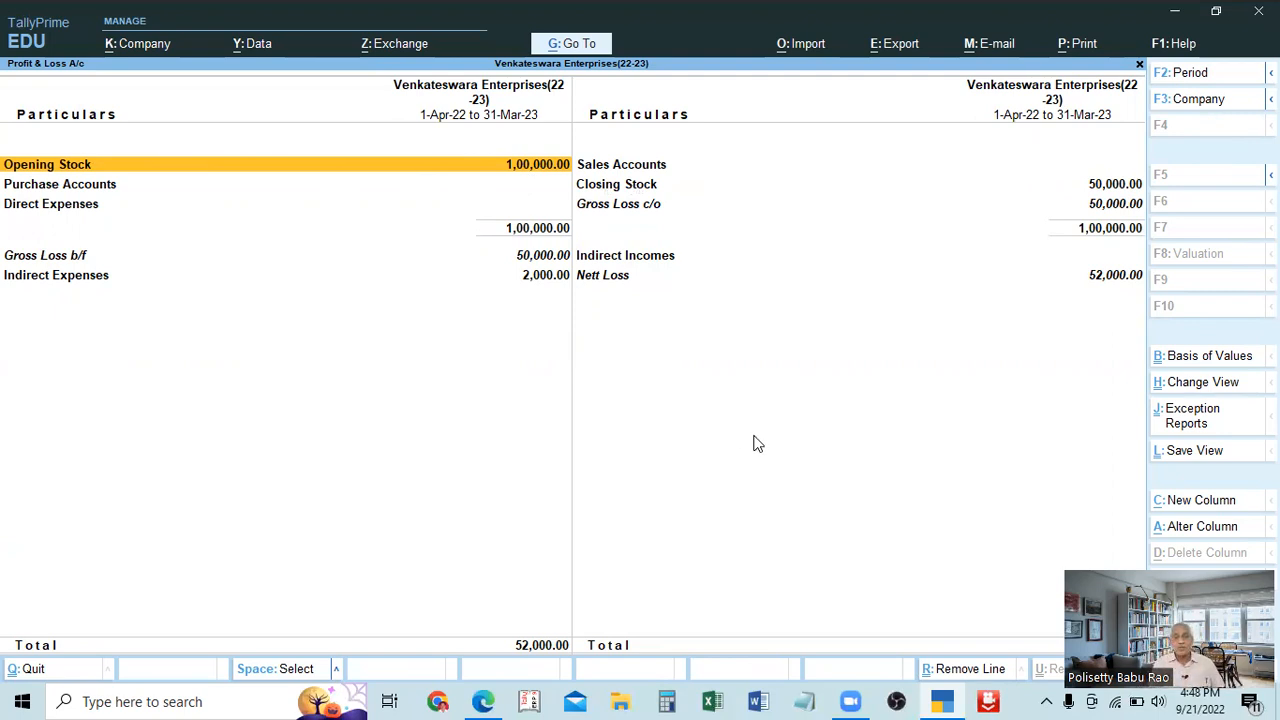
Switch to the Balance Sheet and drill down into the Current Assets group summary.
key("Escape")
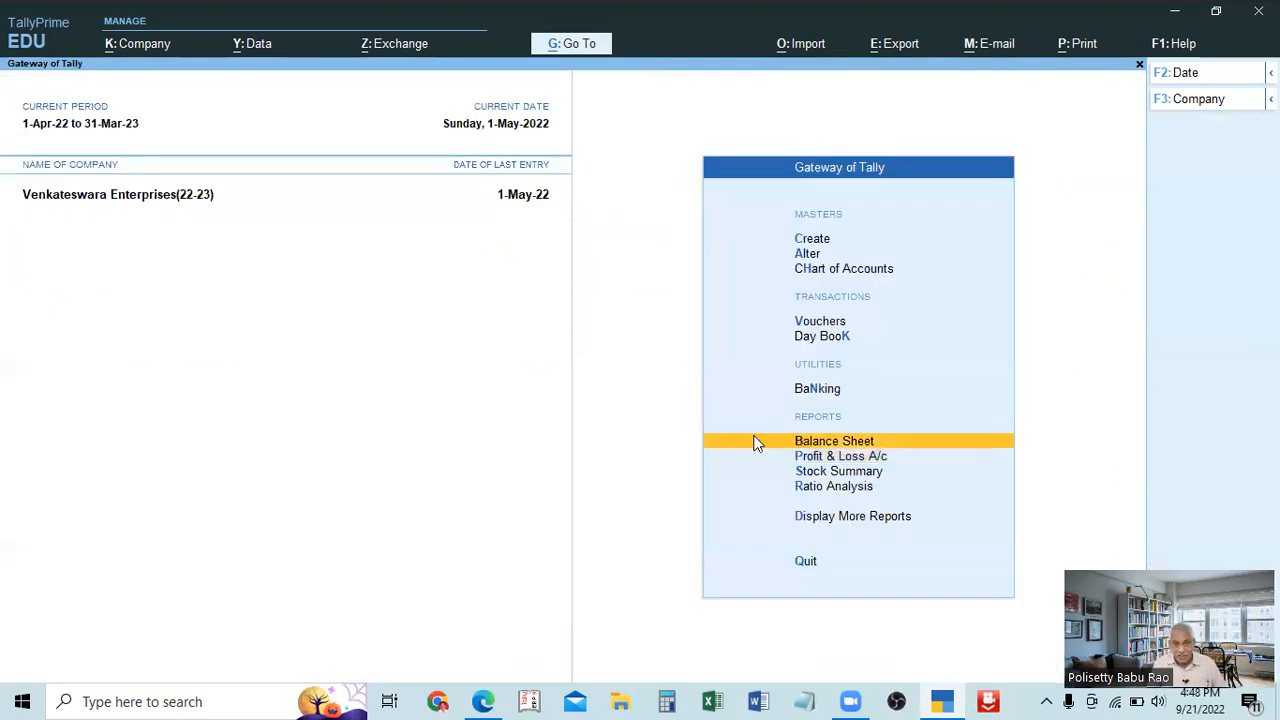
left_click(754, 441)
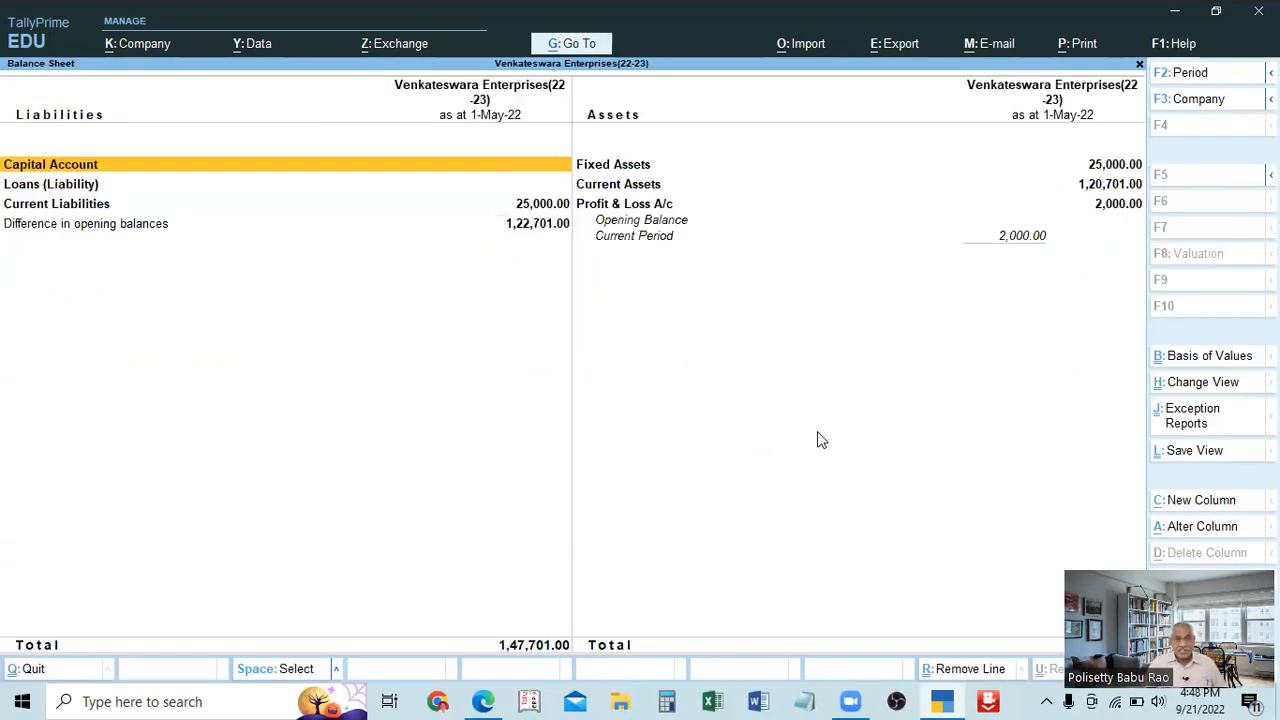
left_click(615, 190)
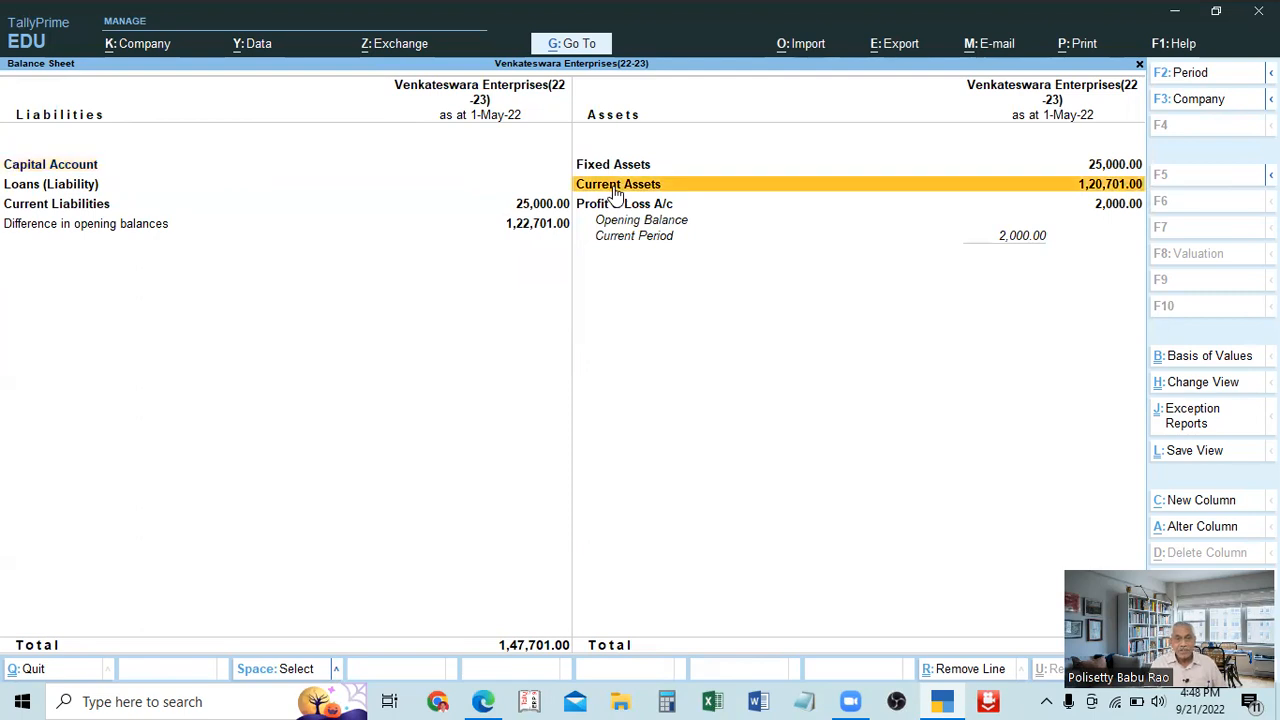
left_click(615, 190)
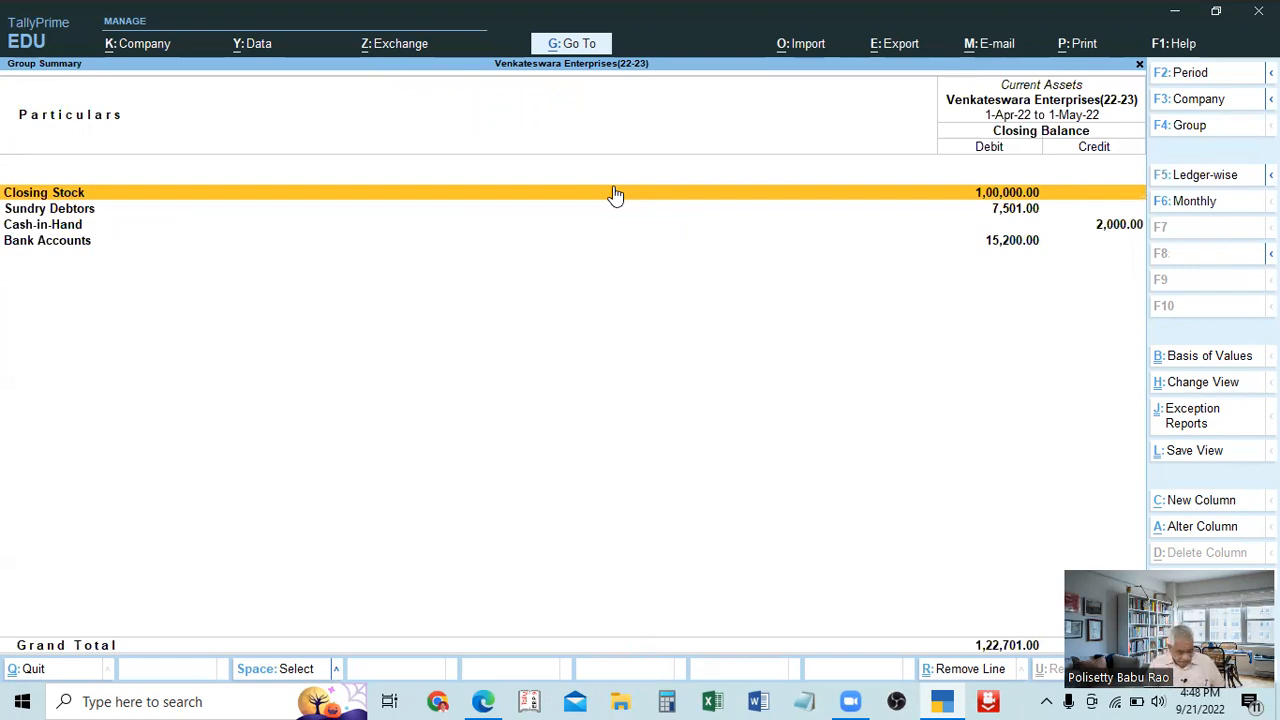
Change the Current Assets summary period to run from 1-Apr-22 to 31-Mar-23 and check the closing stock.
key("F2")
type("1.4.")
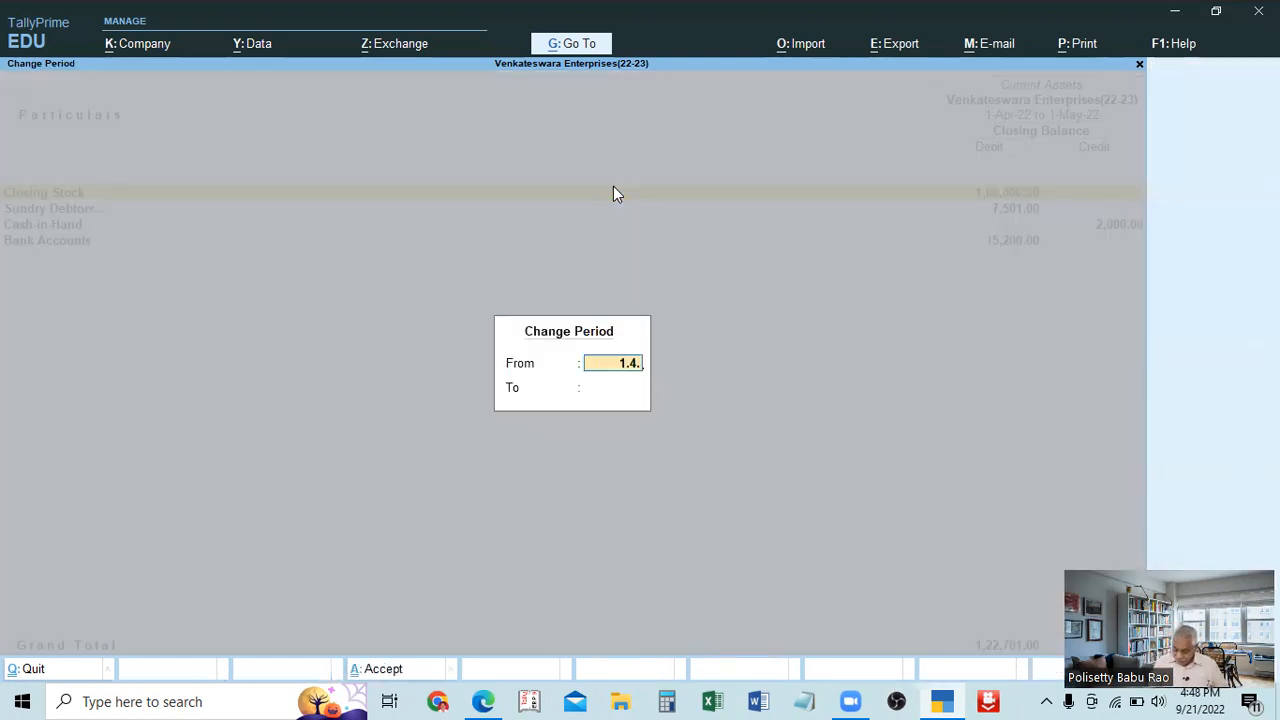
key("Return")
type("31.3.23")
key("Return")
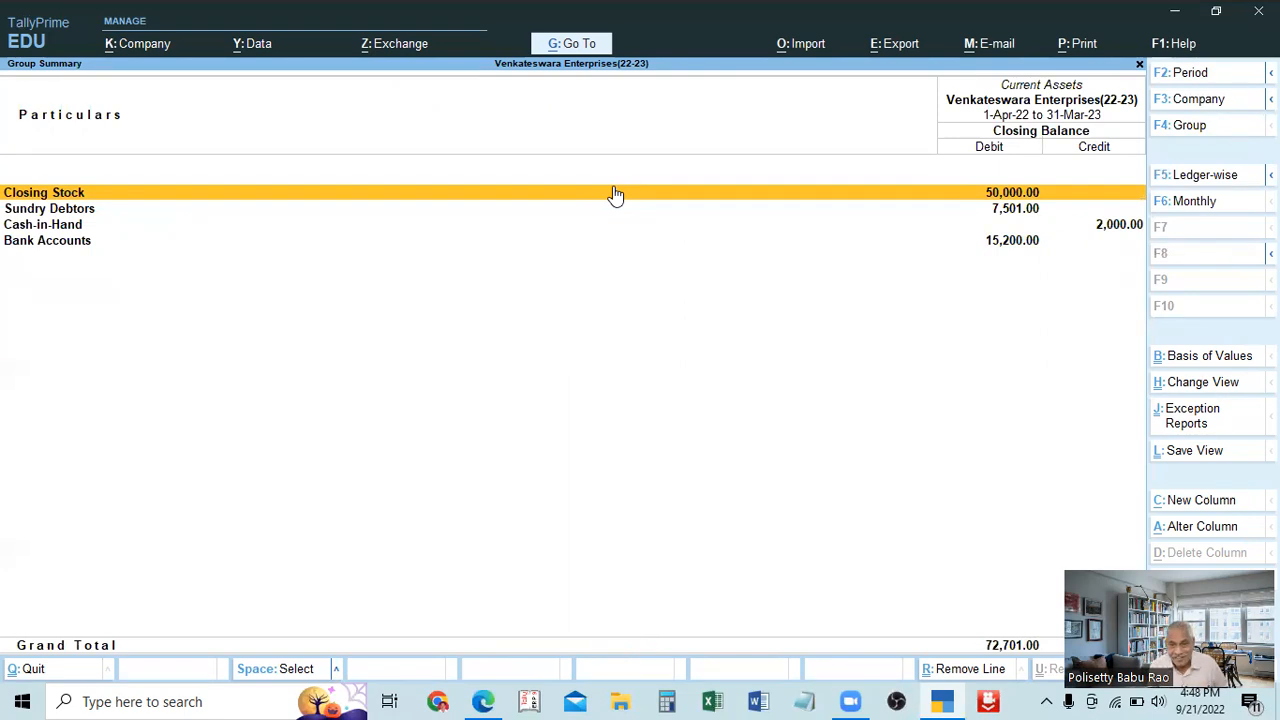
Close the Current Assets summary and Balance Sheet, returning to the Gateway of Tally.
key("Escape")
key("Escape")
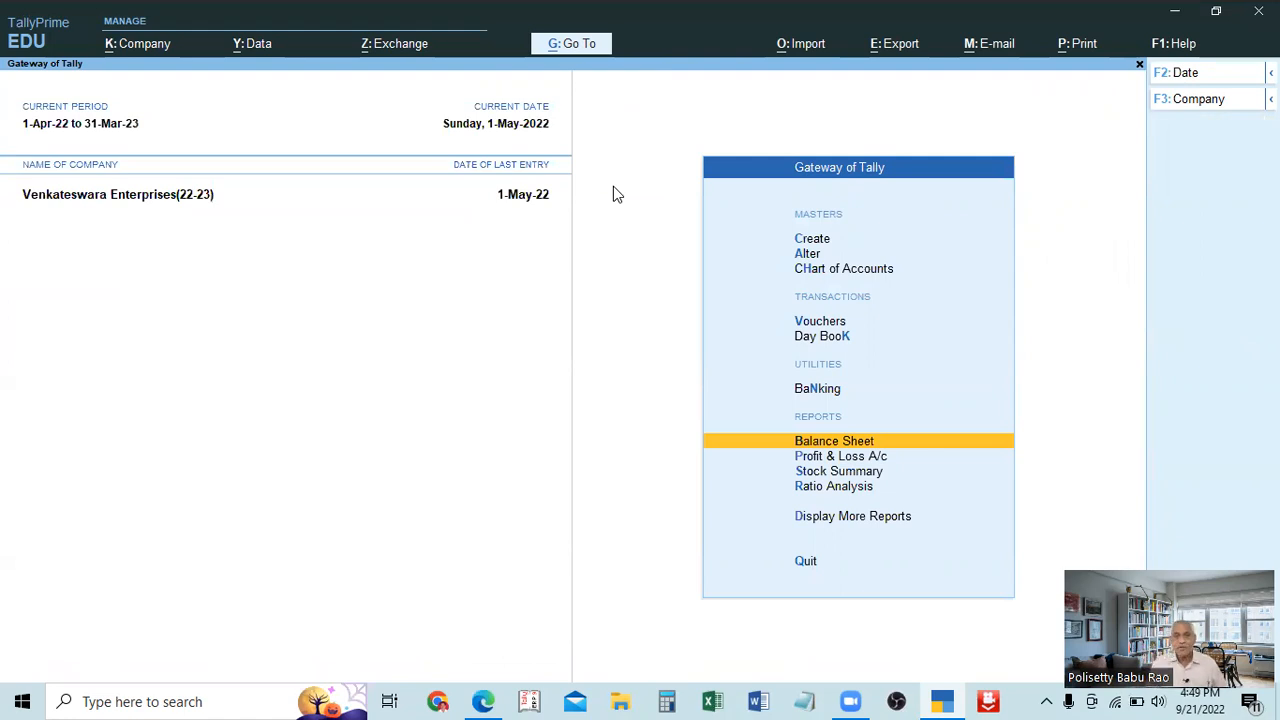
key("c")
key("Escape")
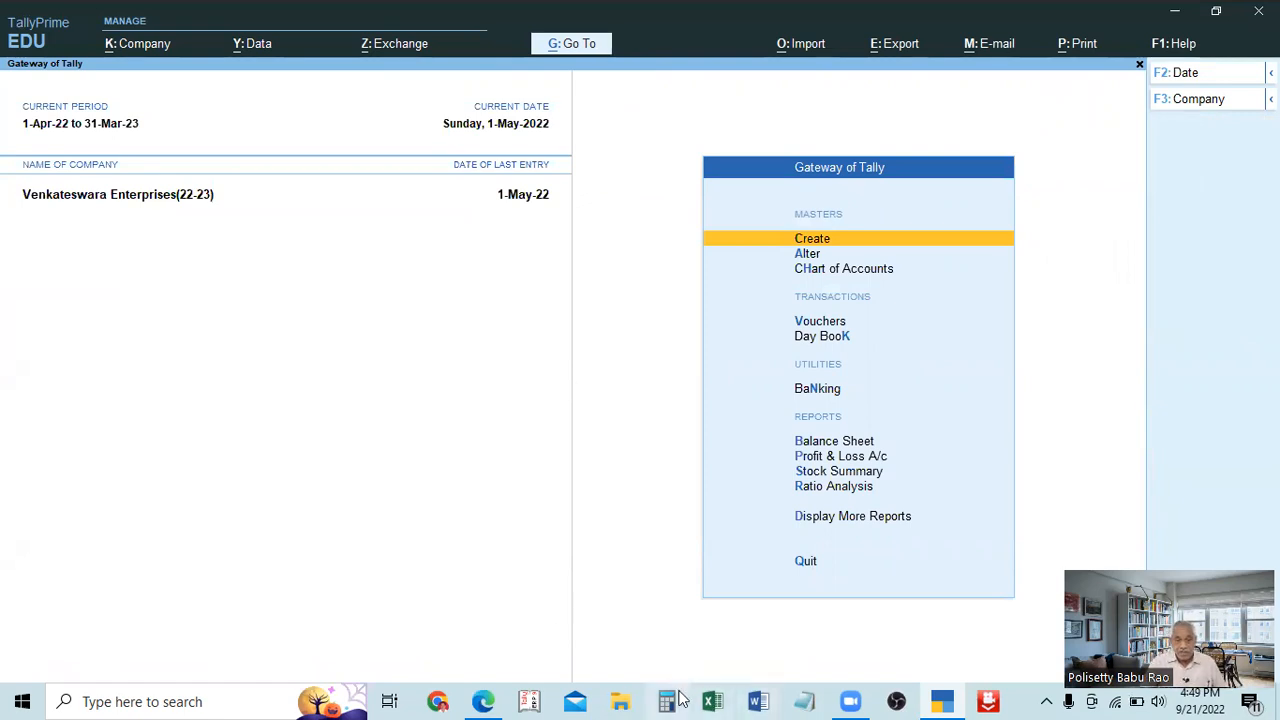
Switch to the TALLY PRIME FULL SUBJECT.pdf in Edge and highlight topic 14 on altering, editing and modifying ledger accounts.
left_click(942, 701)
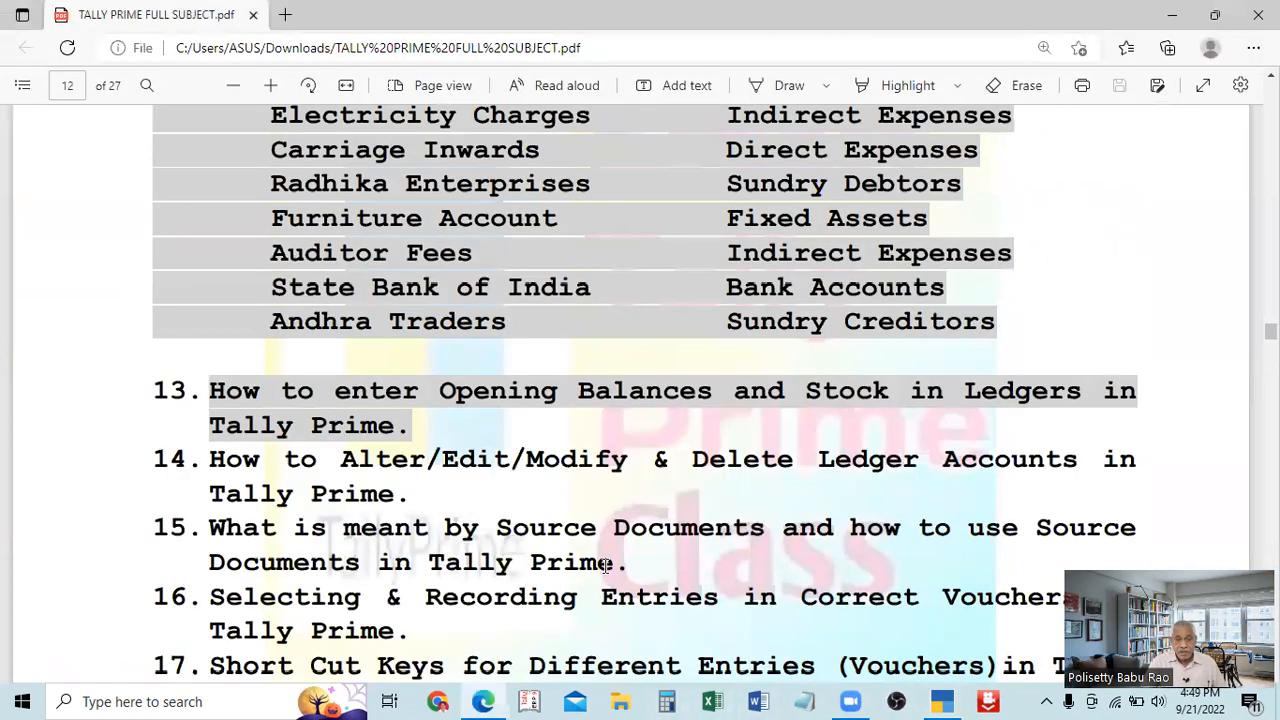
scroll(606, 565, "up", 1)
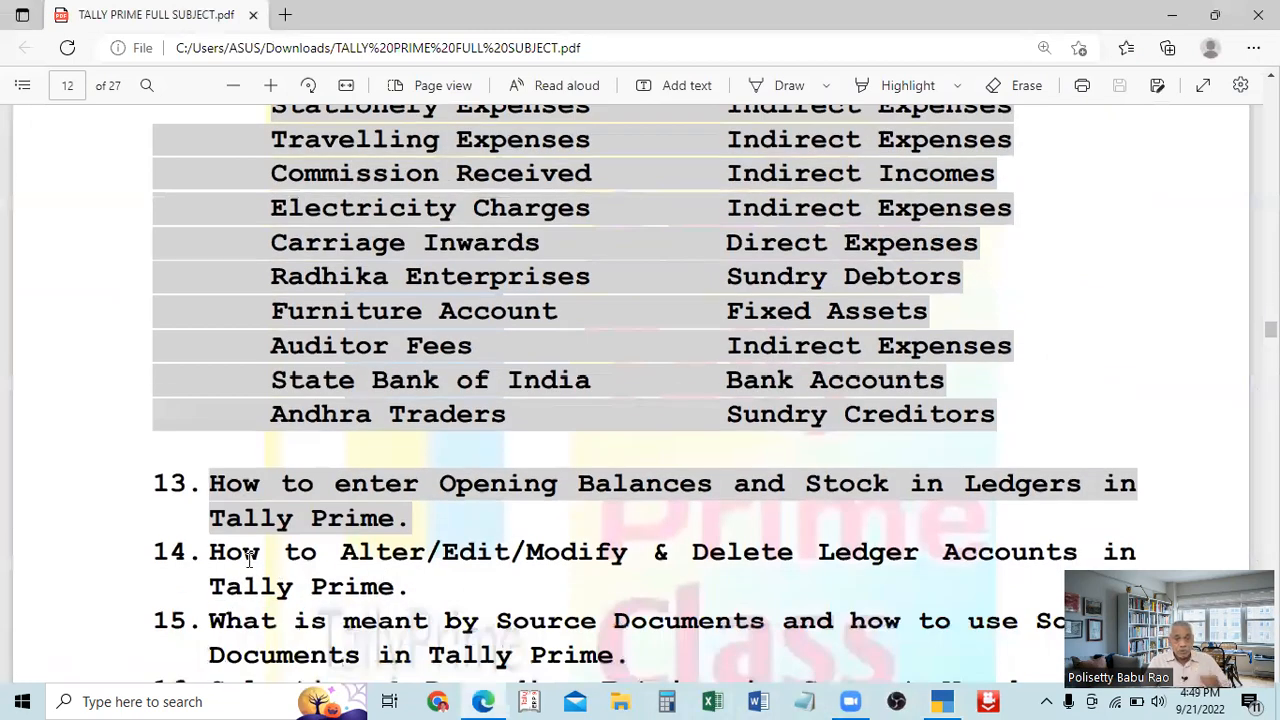
left_click_drag(168, 552, 641, 556)
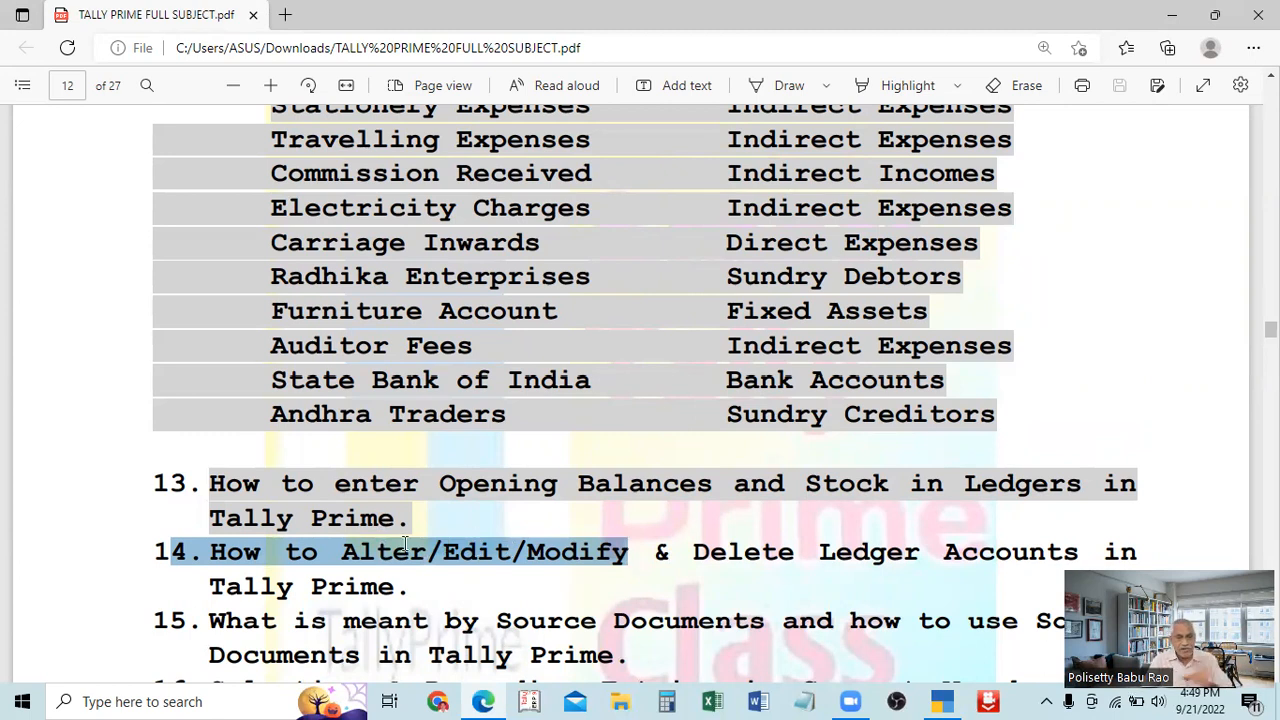
left_click_drag(345, 551, 618, 568)
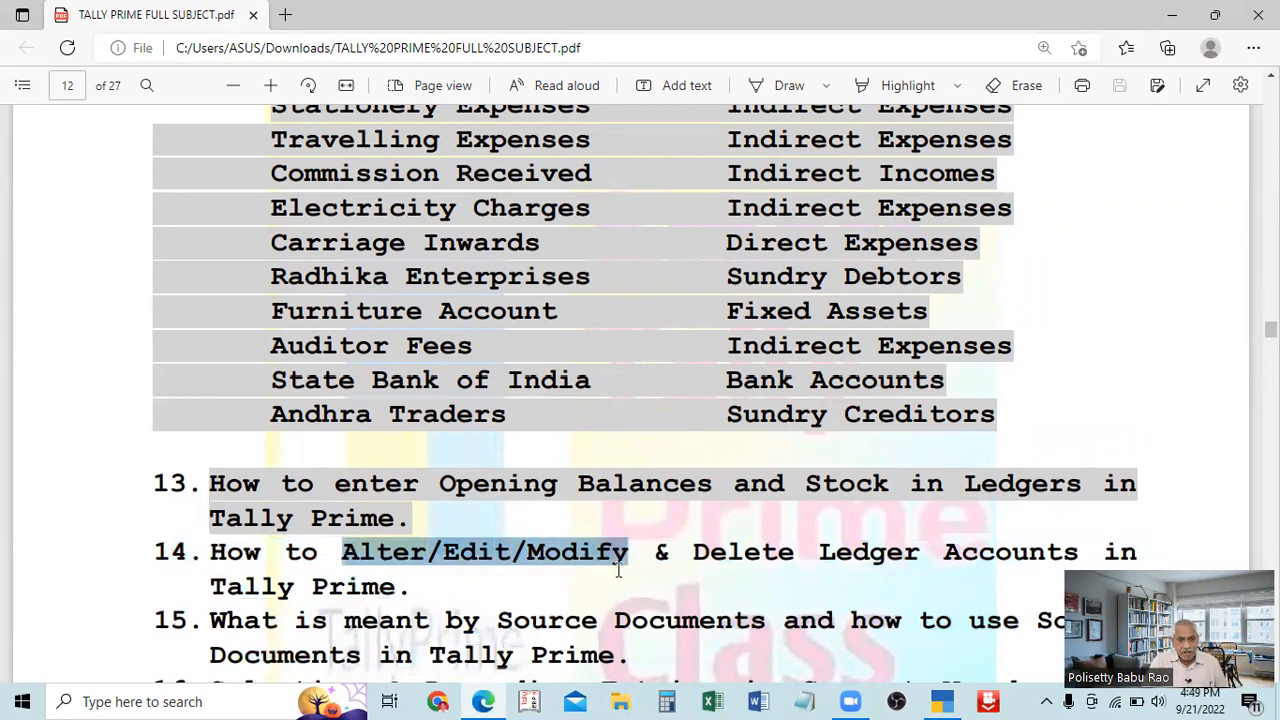
left_click(410, 572)
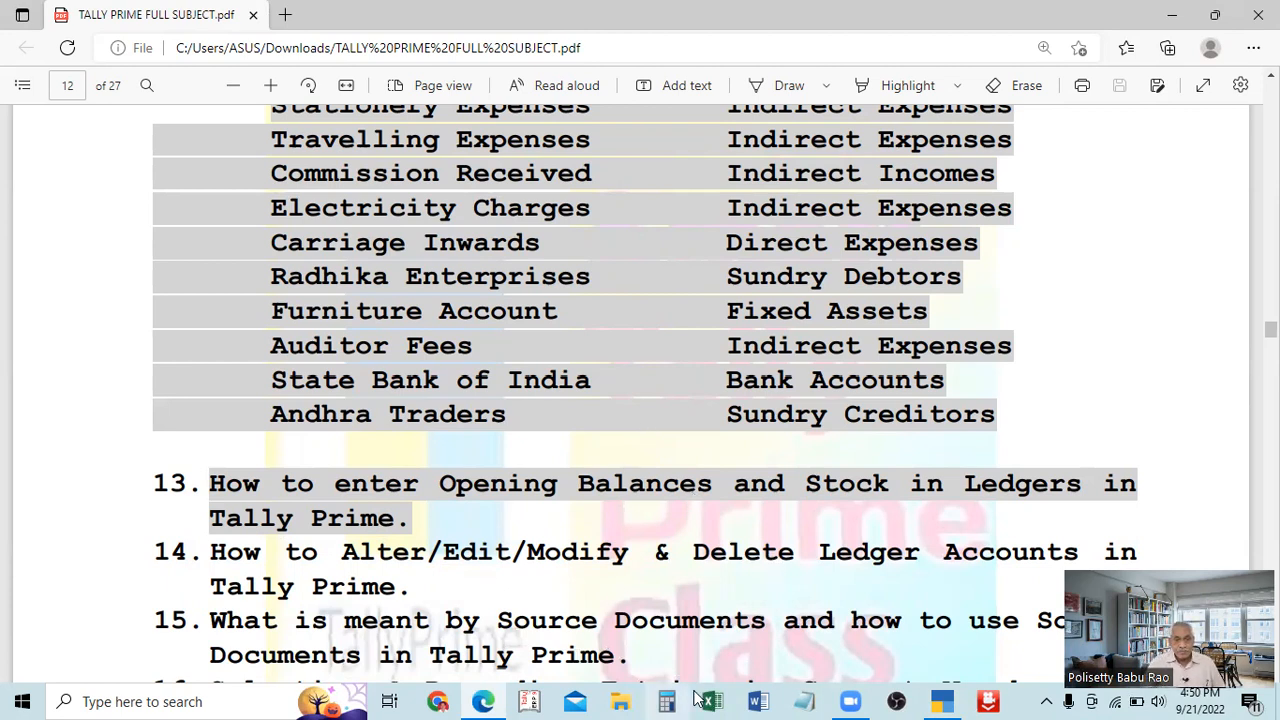
Minimise the PDF window, cancel the Word start-up and switch back to TallyPrime.
left_click(762, 699)
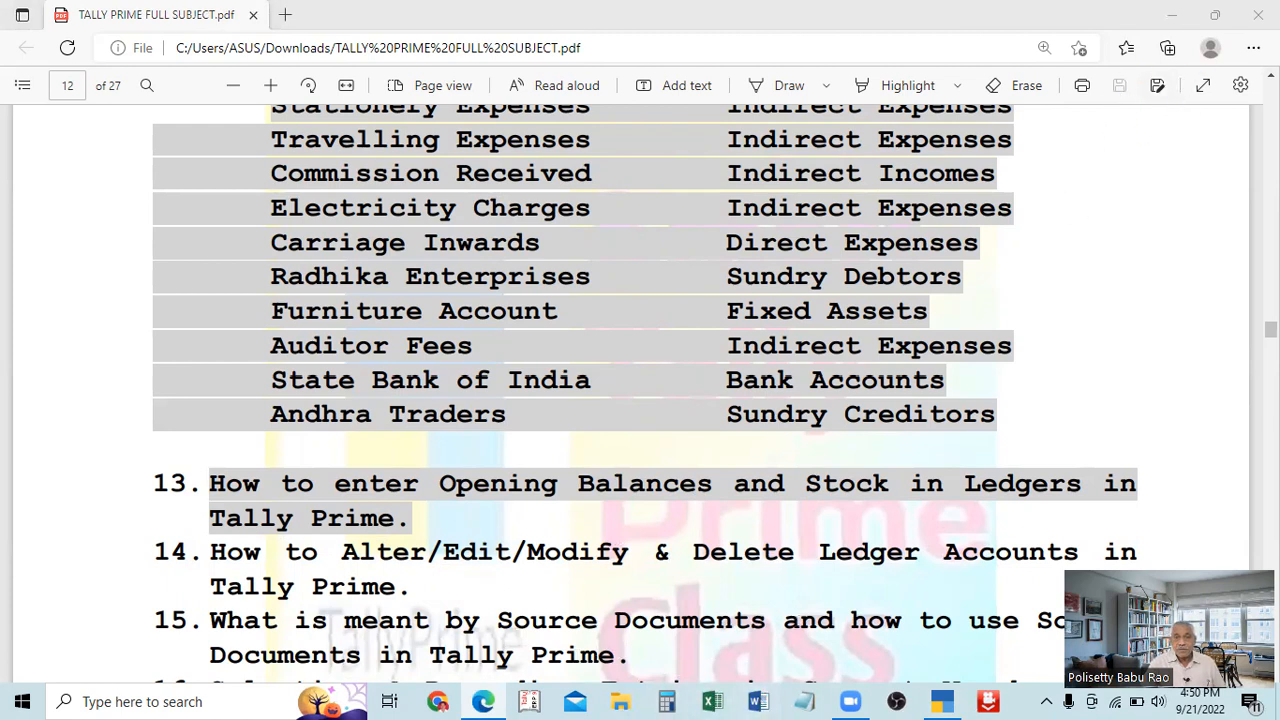
left_click(1174, 15)
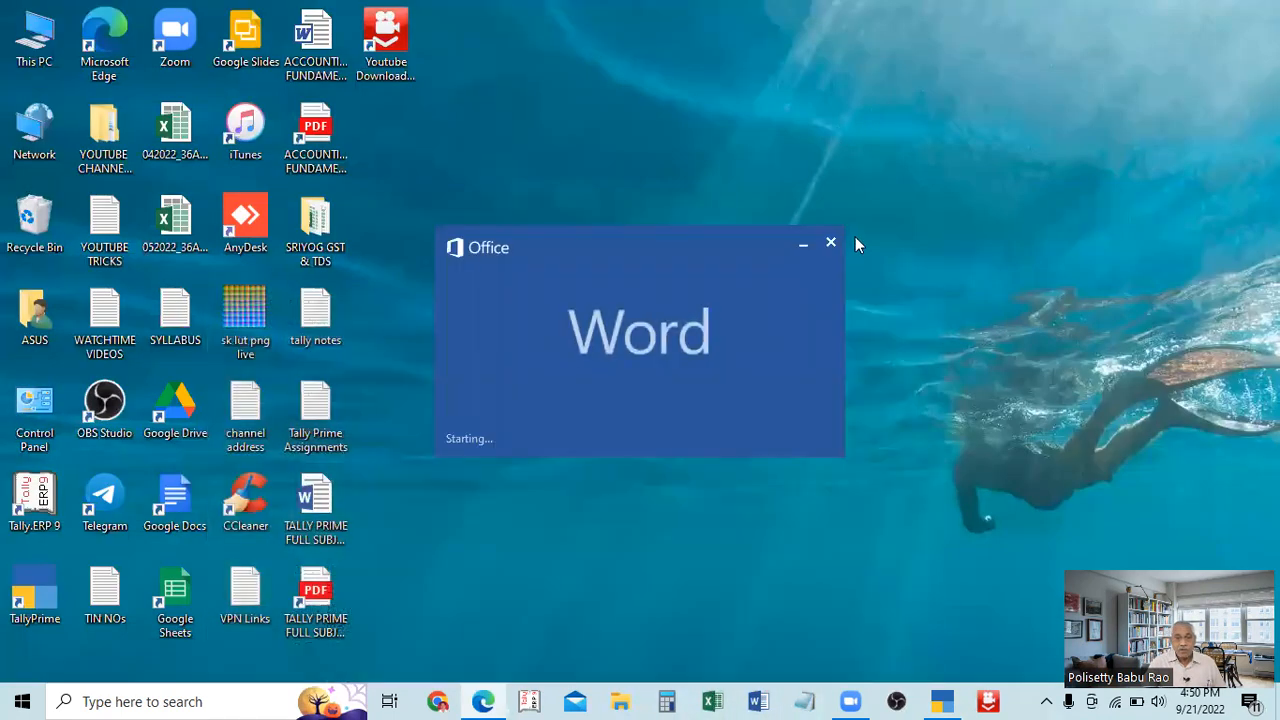
left_click(827, 243)
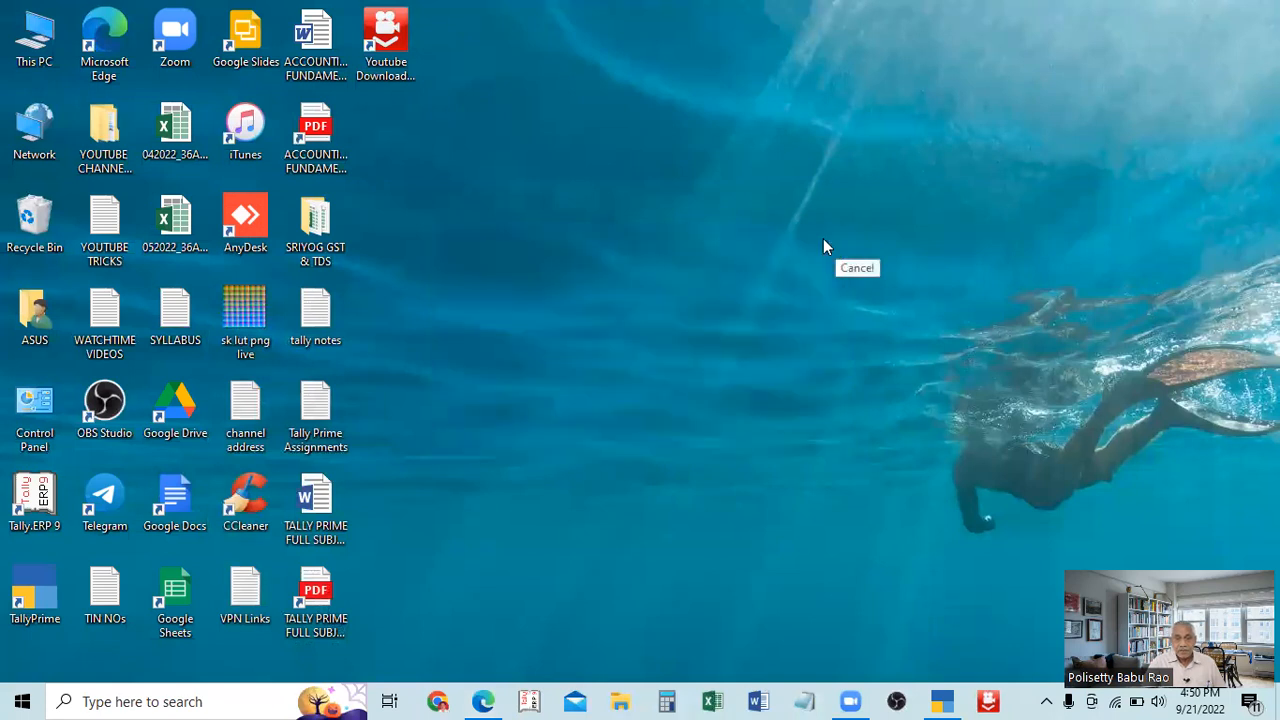
left_click(943, 701)
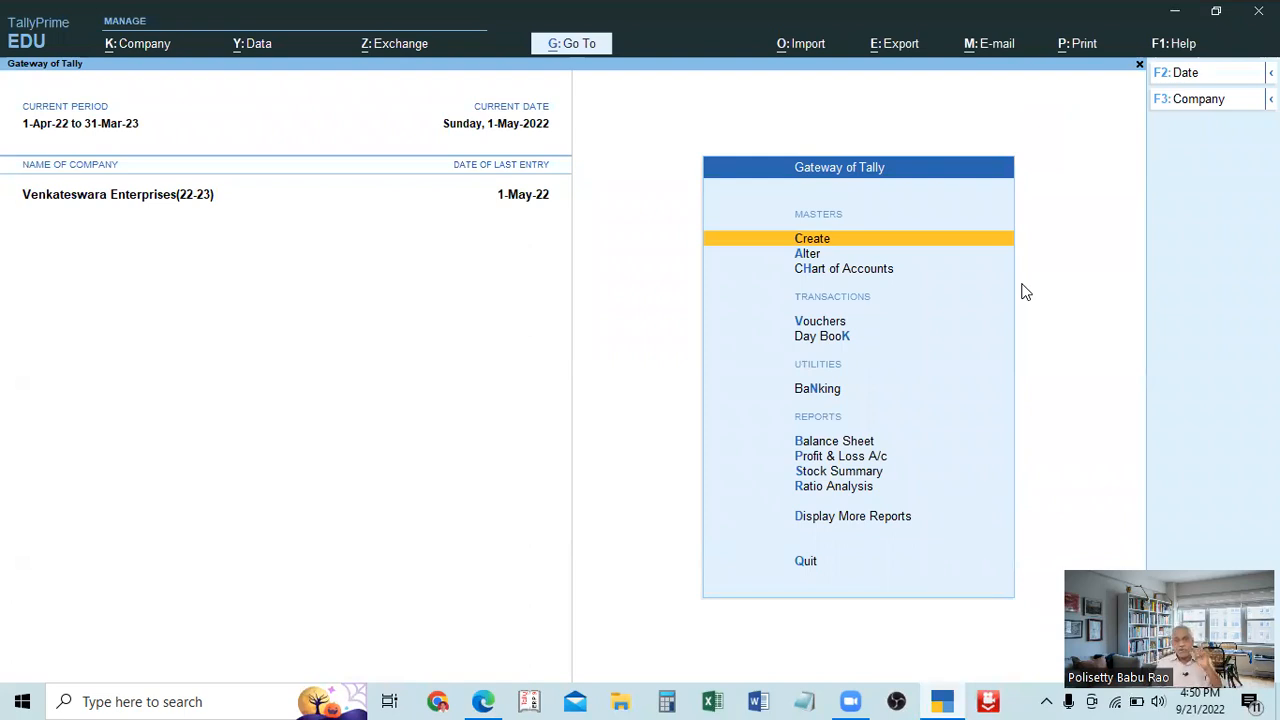
View the company management commands and the list of masters available for alteration, and return to the Gateway of Tally.
left_click(142, 44)
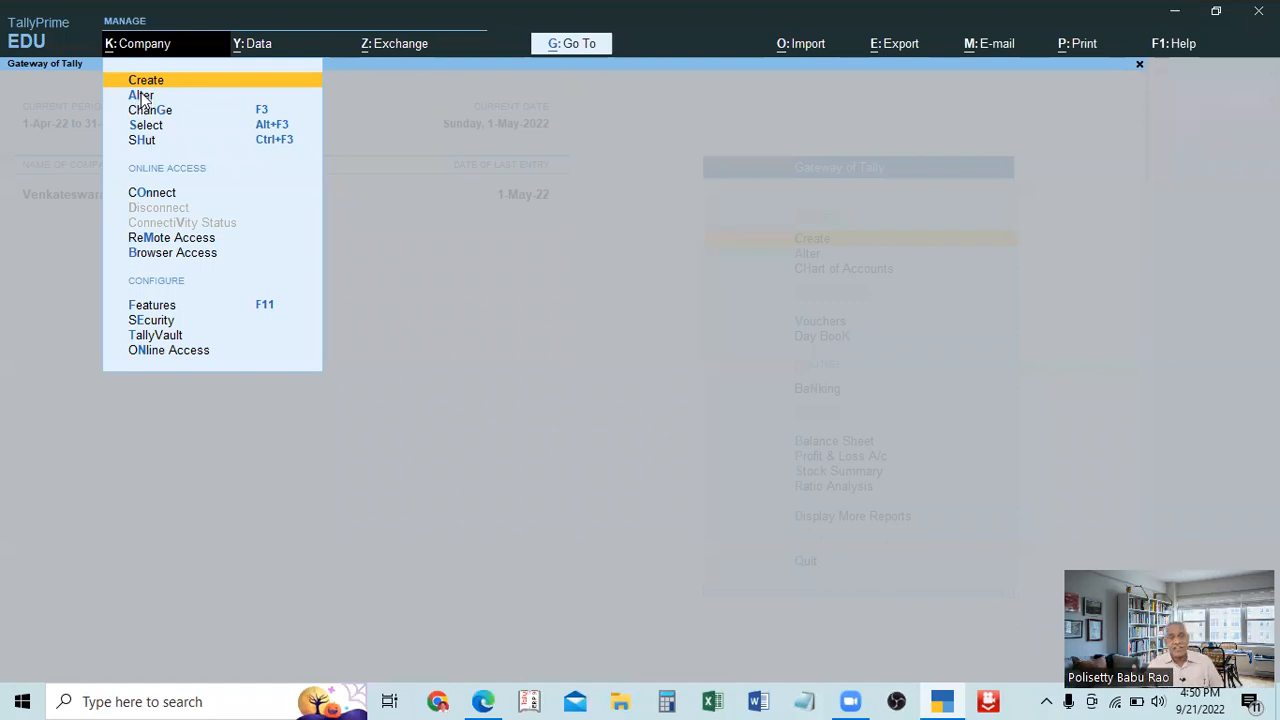
key("Escape")
key("Down")
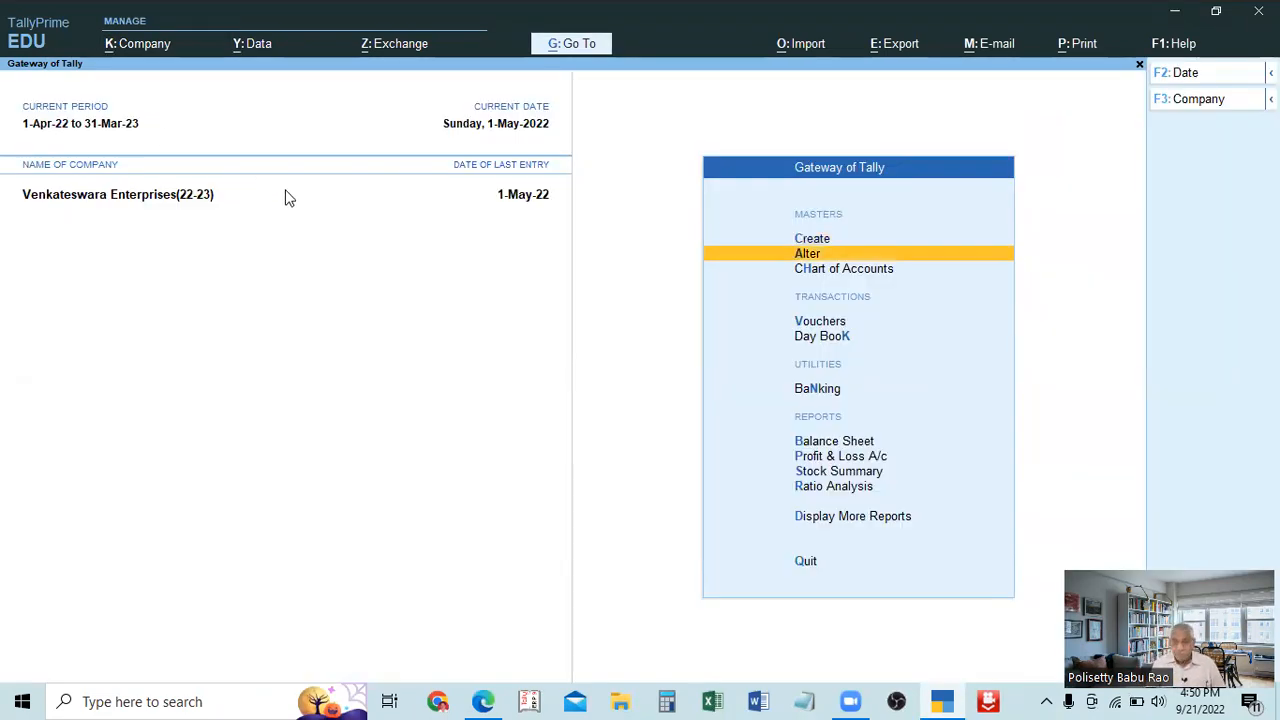
key("Return")
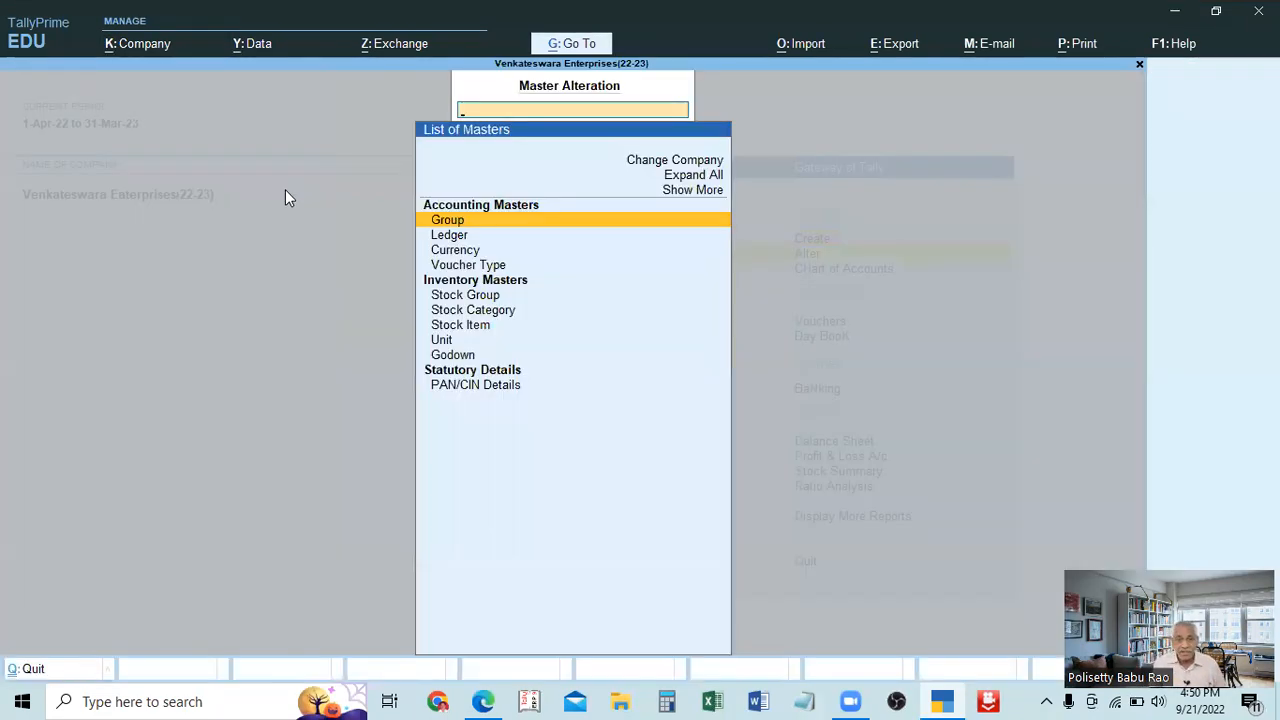
key("Escape")
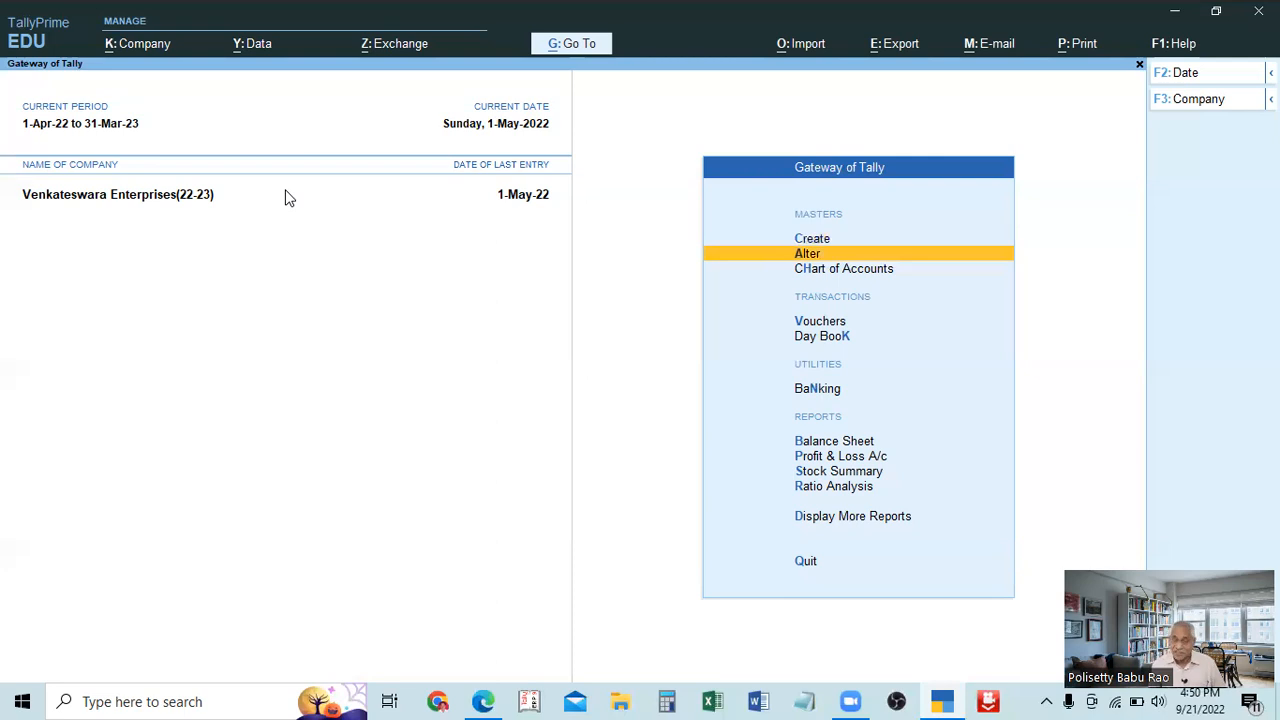
View the blank Ledger Creation form from Master Creation and return to the Gateway of Tally without creating a ledger.
key("Up")
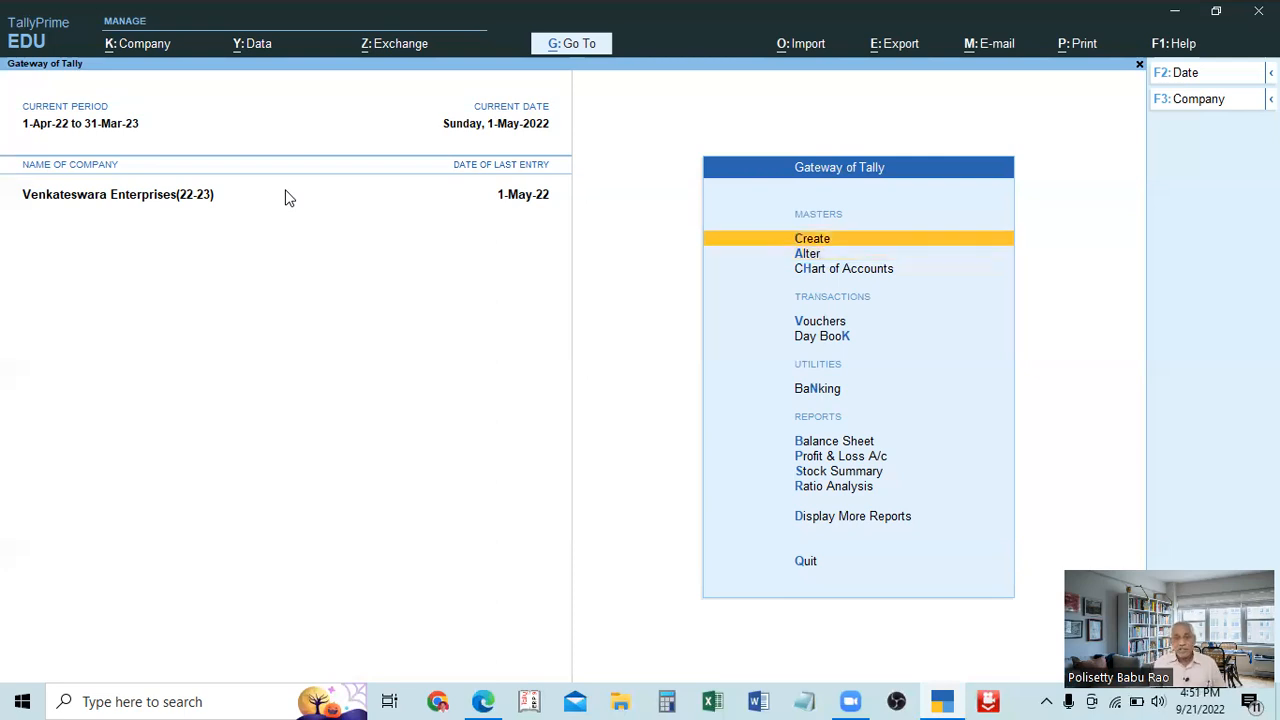
key("Return")
key("Down")
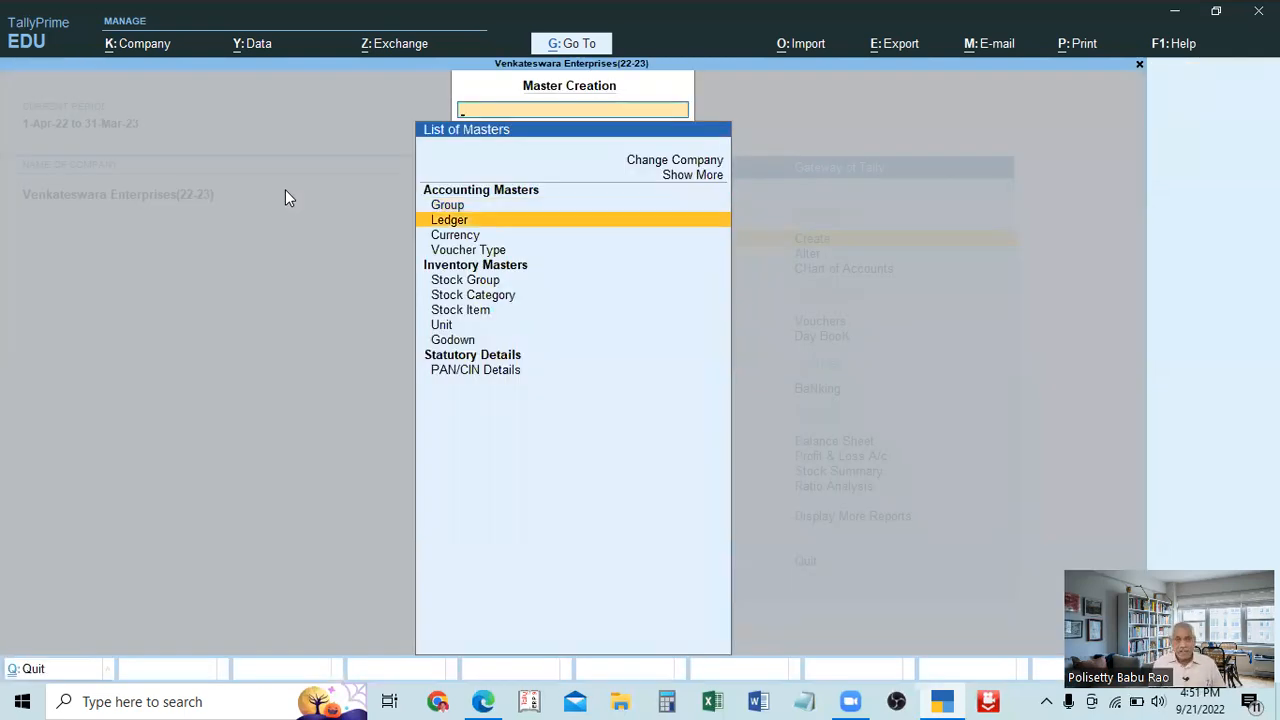
key("Return")
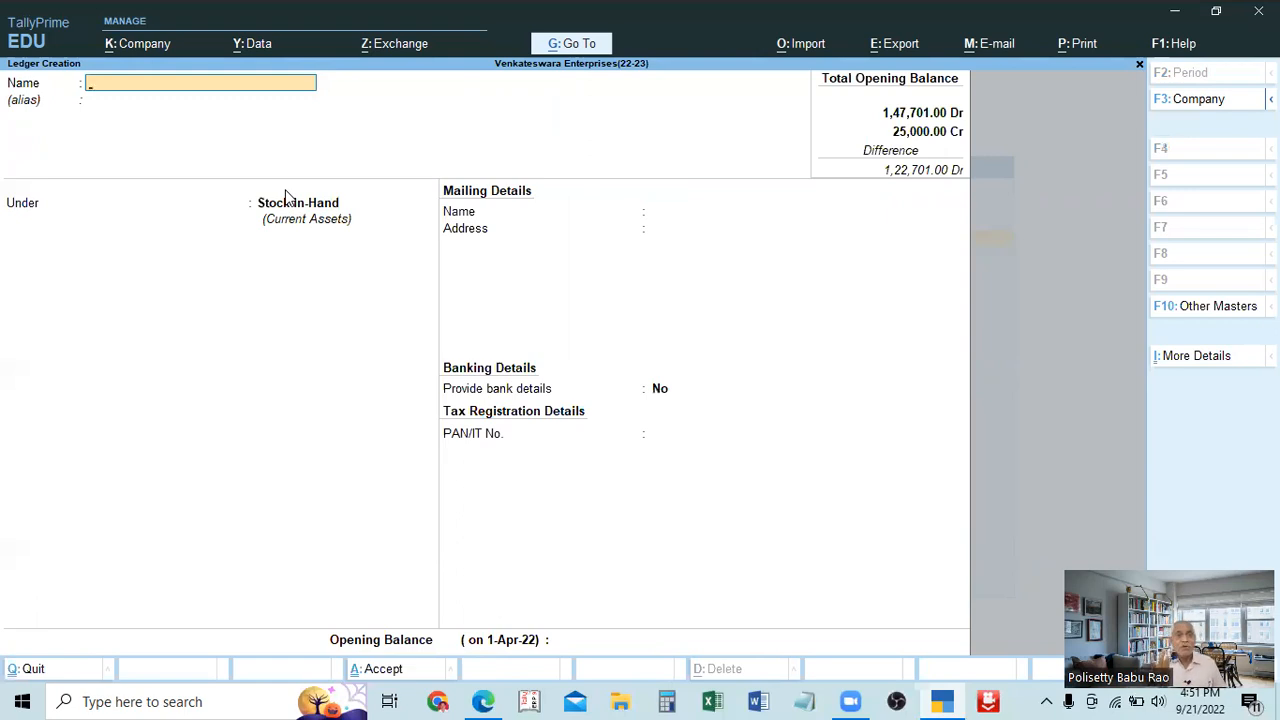
key("Escape")
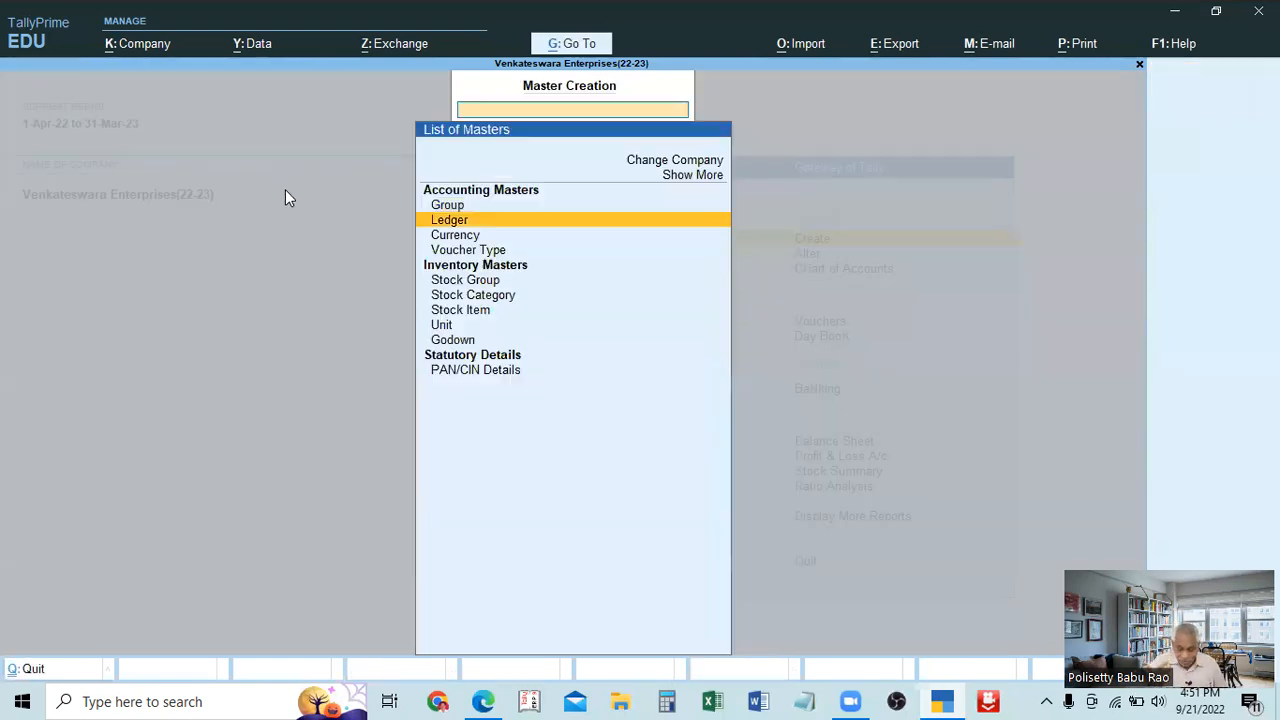
key("Escape")
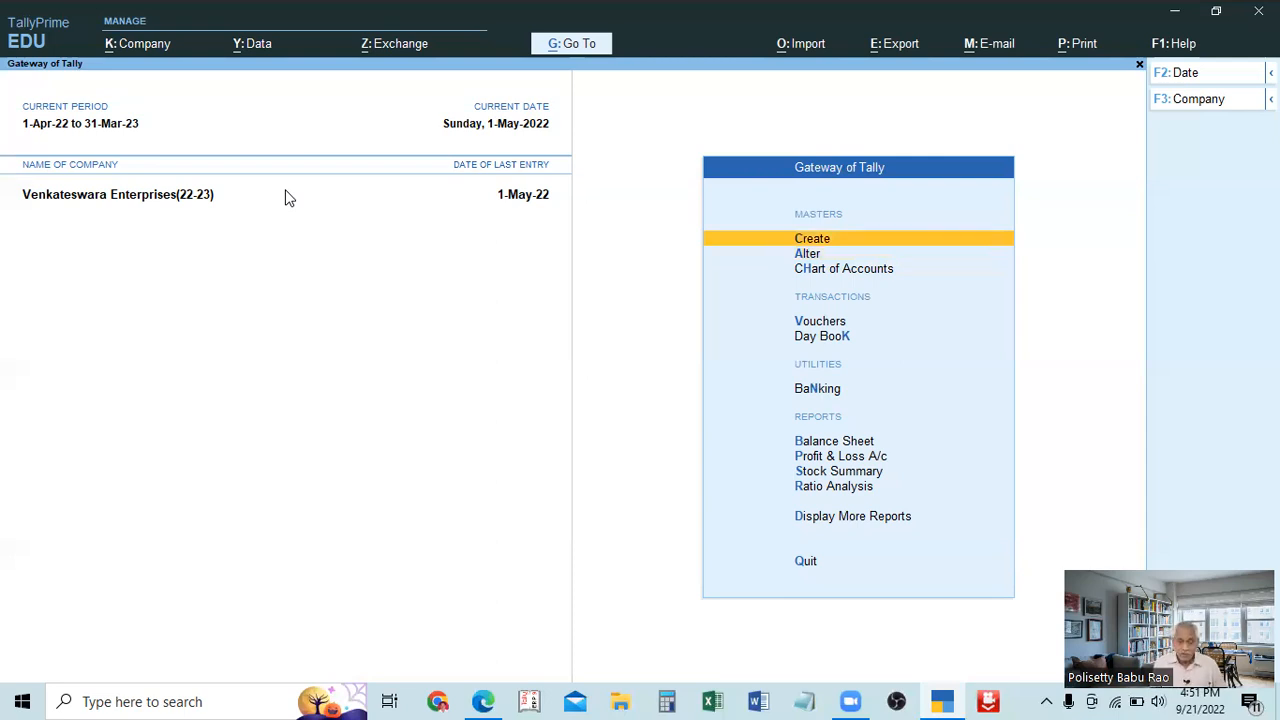
Display the List of Ledgers under Master Alteration and return to the Gateway of Tally.
key("Down")
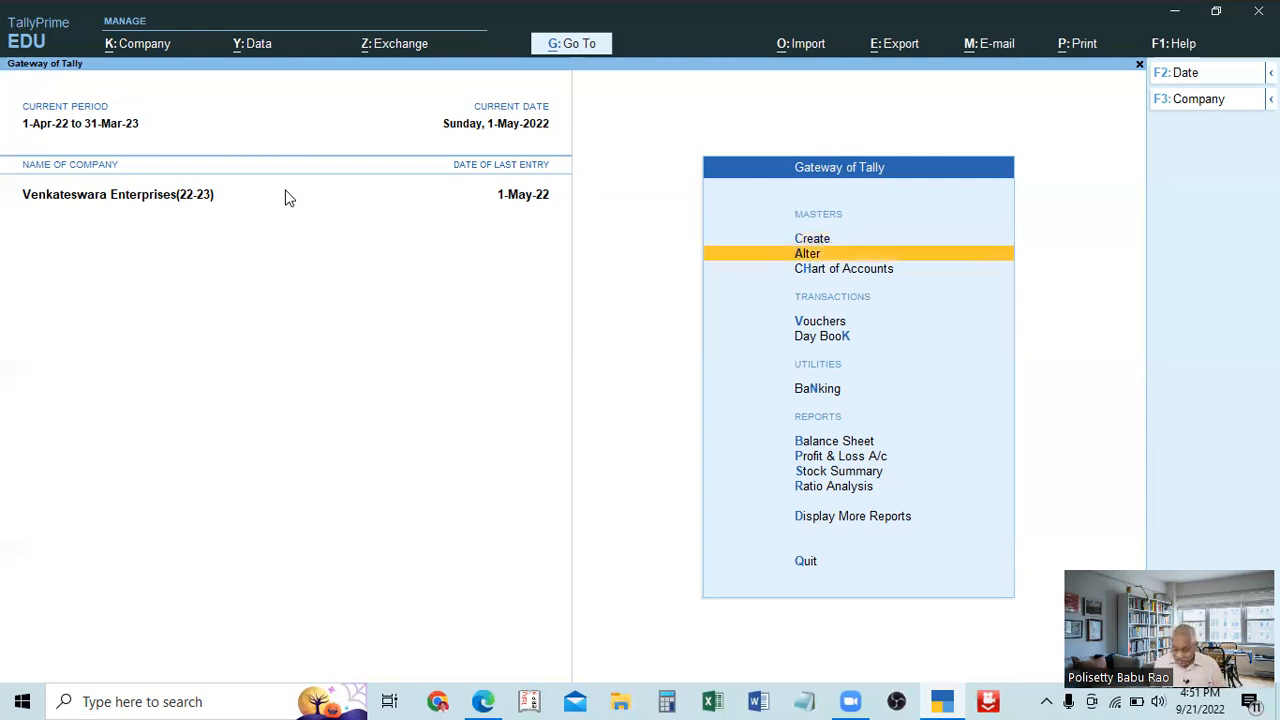
key("Return")
key("Down")
key("Return")
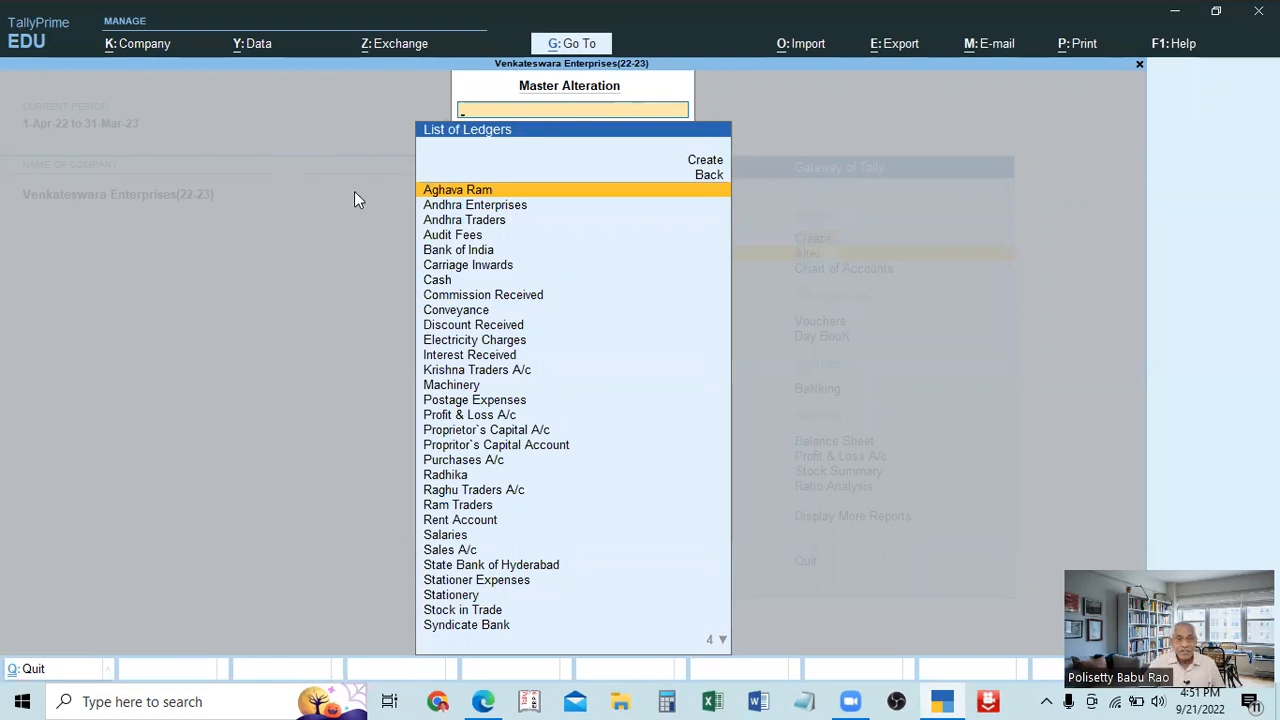
key("Escape")
key("Escape")
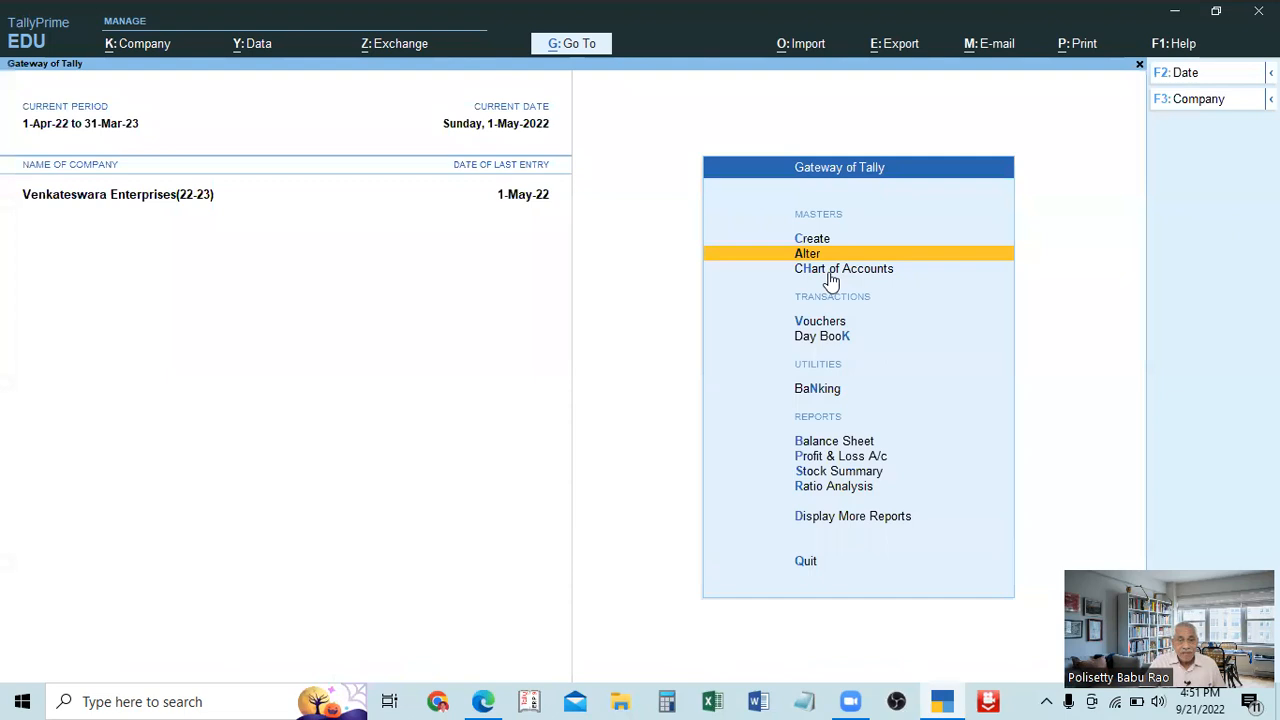
Browse the ledgers available for alteration down to Discount Received and go back to the List of Masters.
key("Return")
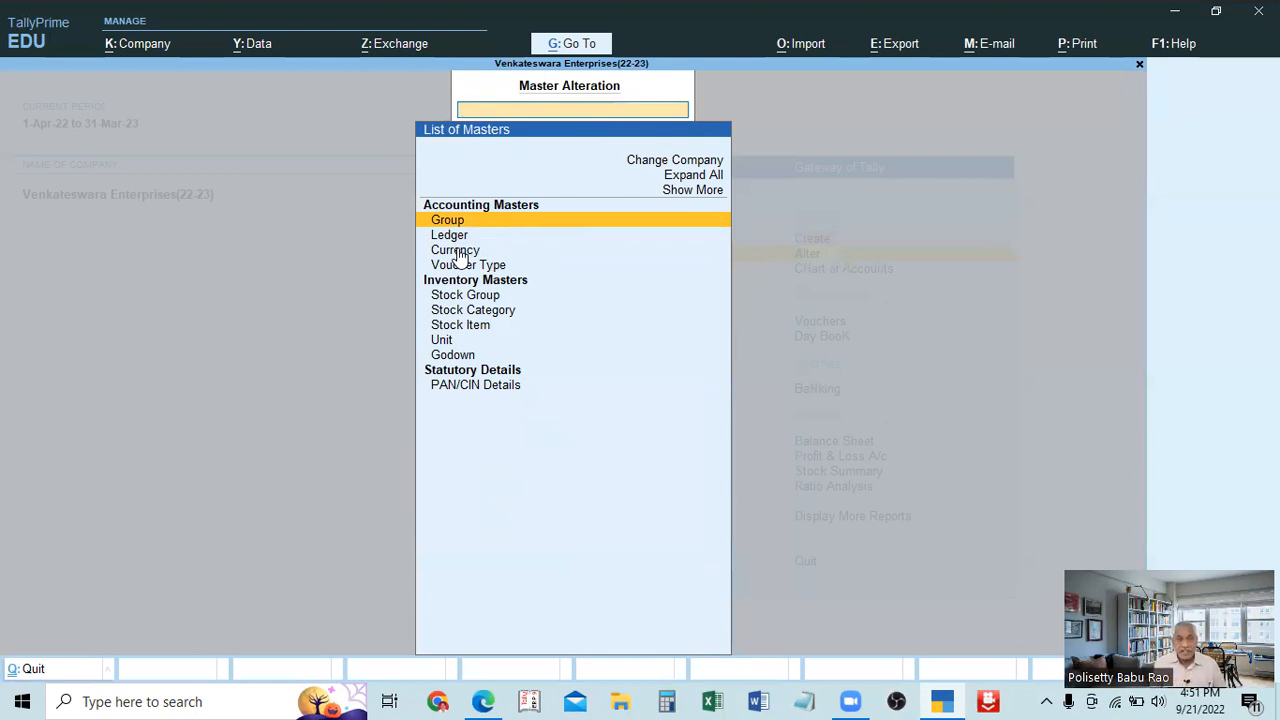
key("Down")
key("Return")
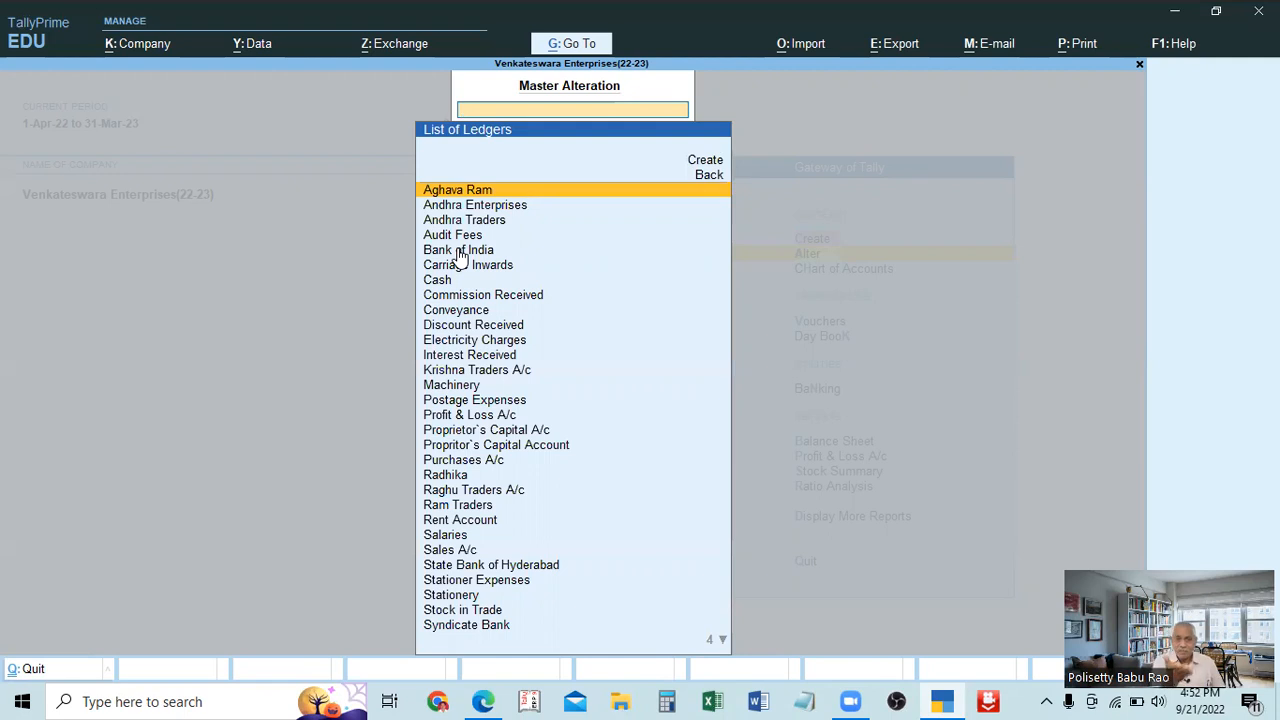
key("Down")
key("Down")
key("Down")
key("Down")
key("Down")
key("Down")
key("Down")
key("Down")
key("Down")
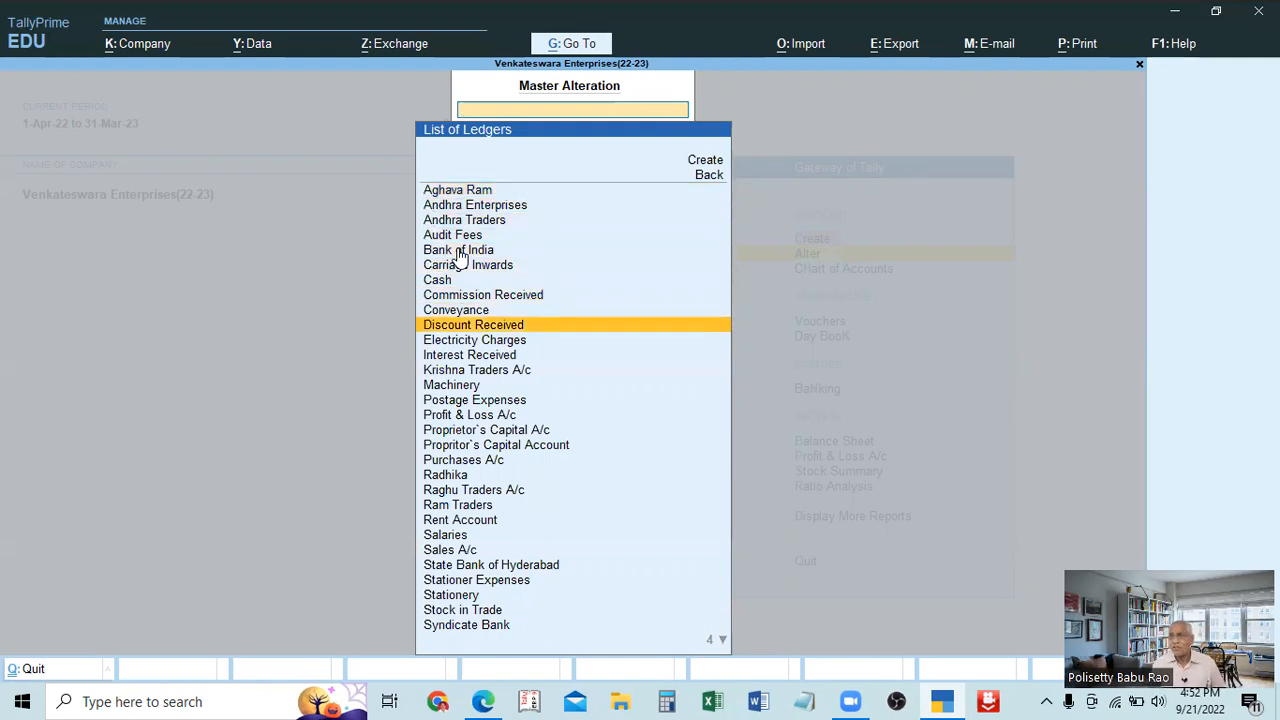
key("Escape")
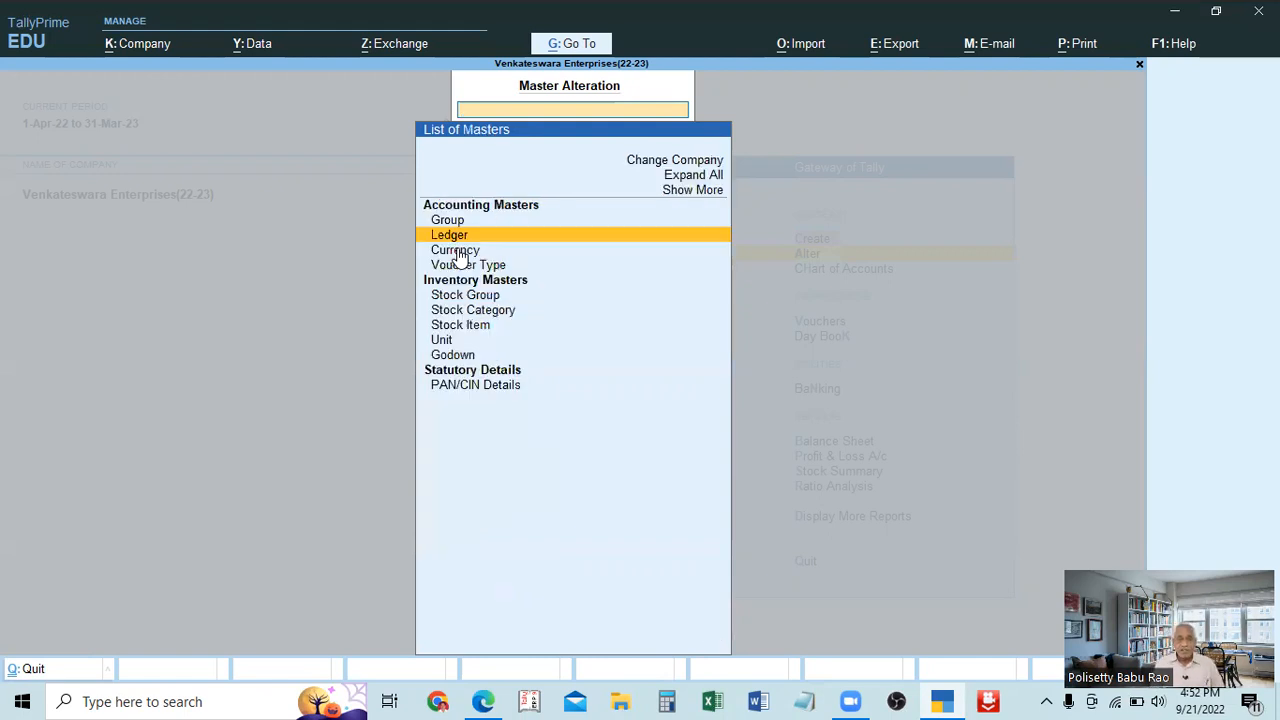
Check the ledger alteration list again, view Master Creation briefly, and return to the Gateway of Tally.
key("Return")
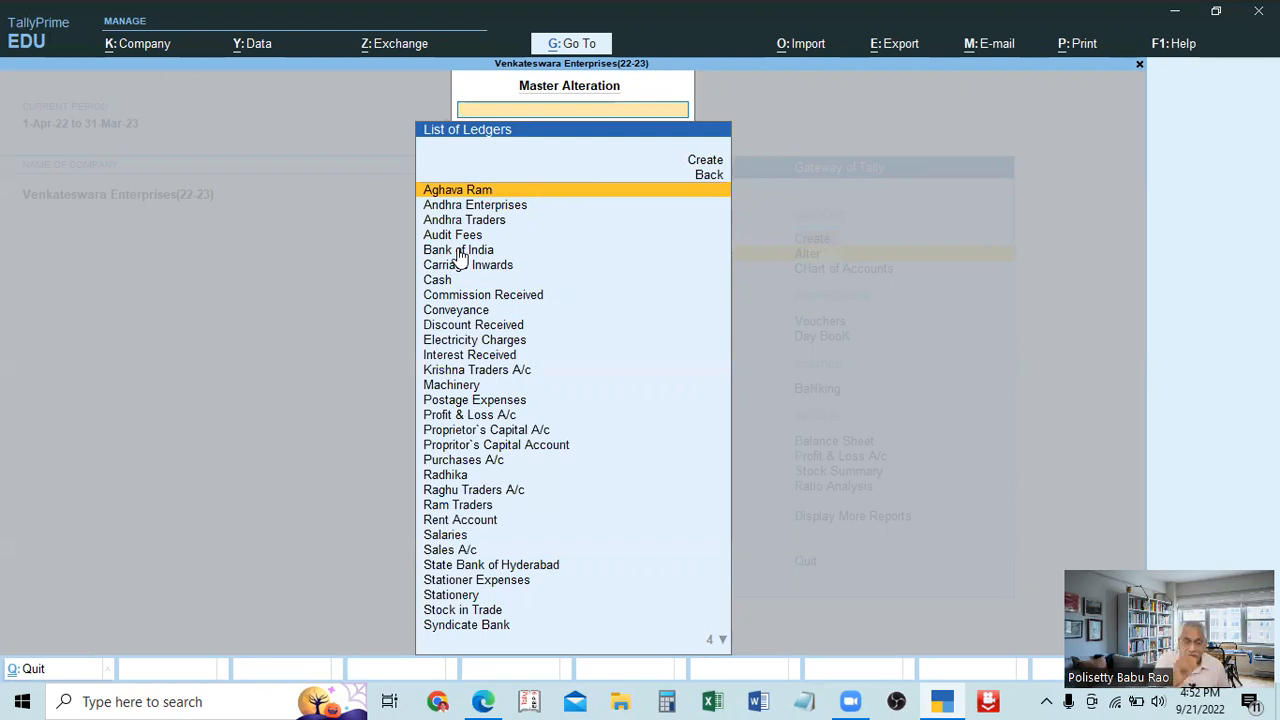
key("Escape")
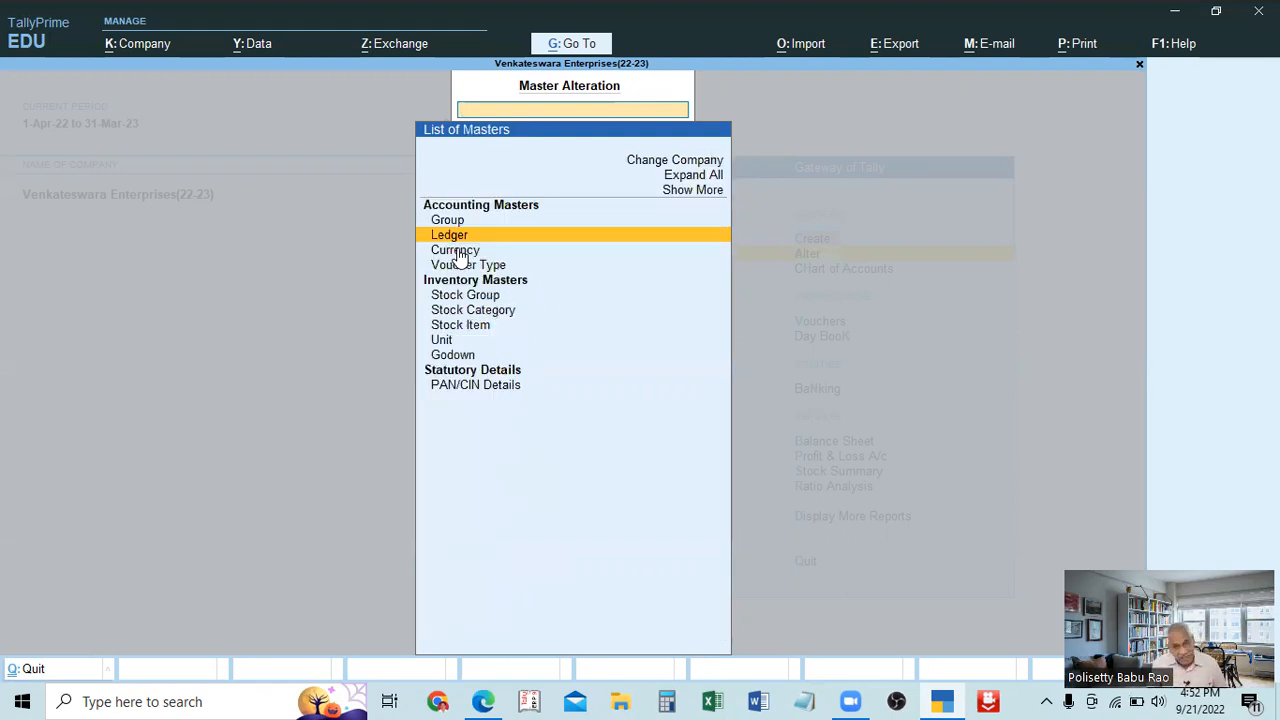
key("Escape")
key("Up")
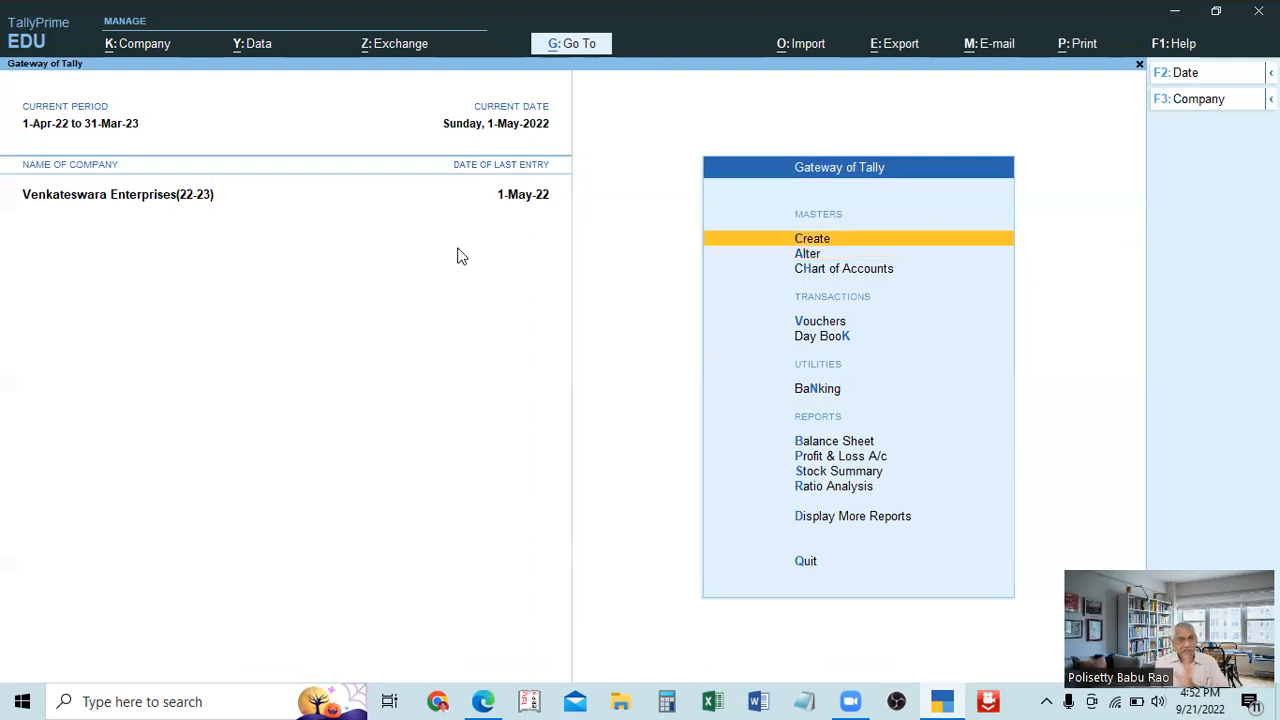
key("Return")
key("Escape")
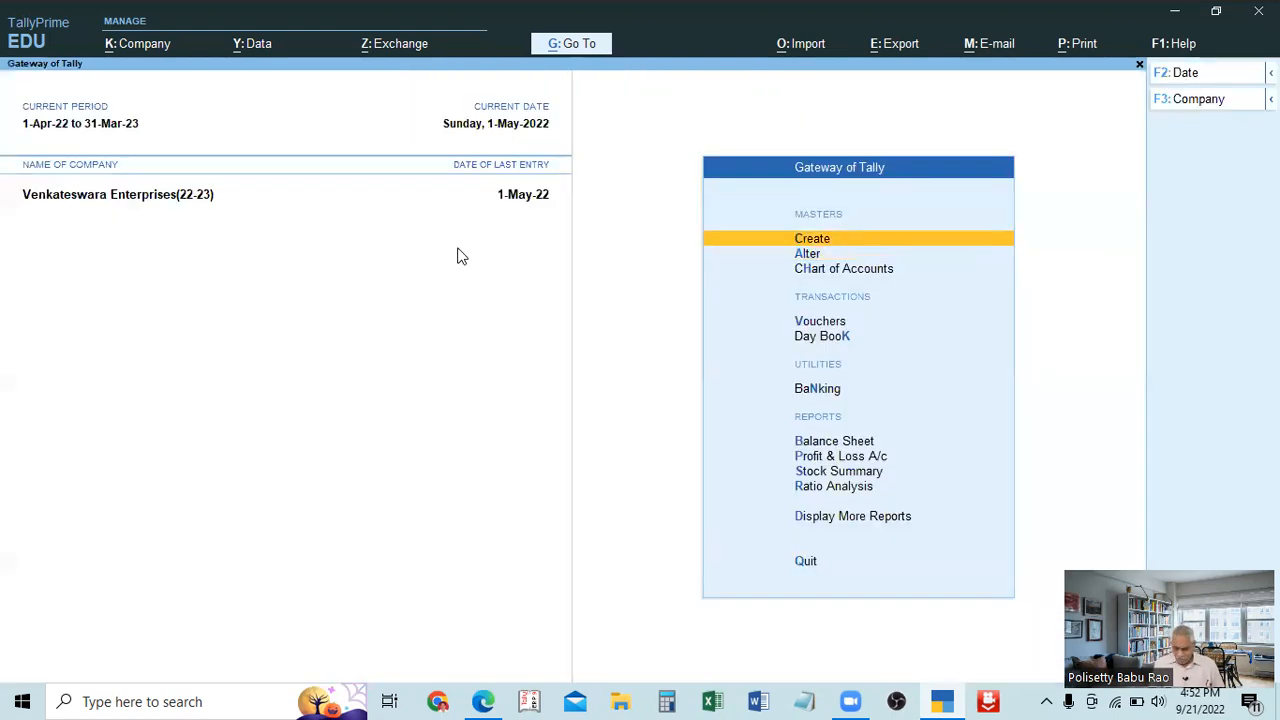
View the Ledger Creation form through the Create option in the ledger alteration list, and quit to the Gateway of Tally without saving.
key("Down")
key("Return")
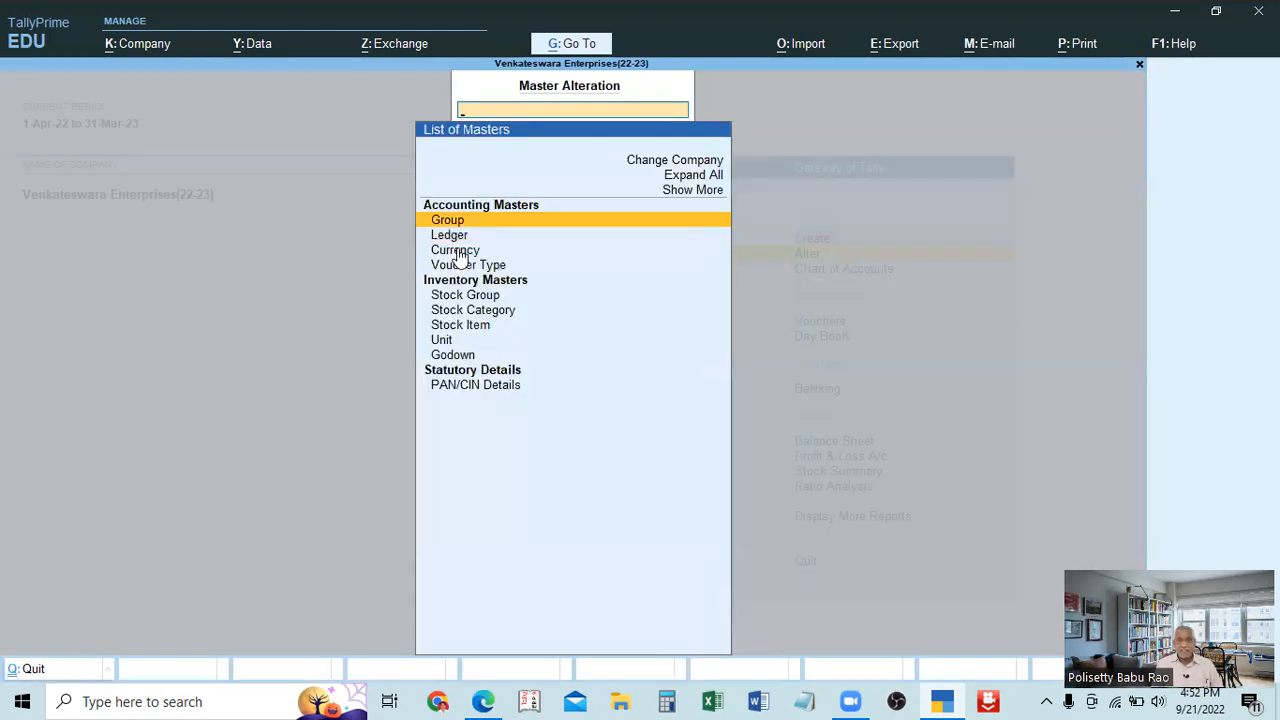
key("Down")
key("Return")
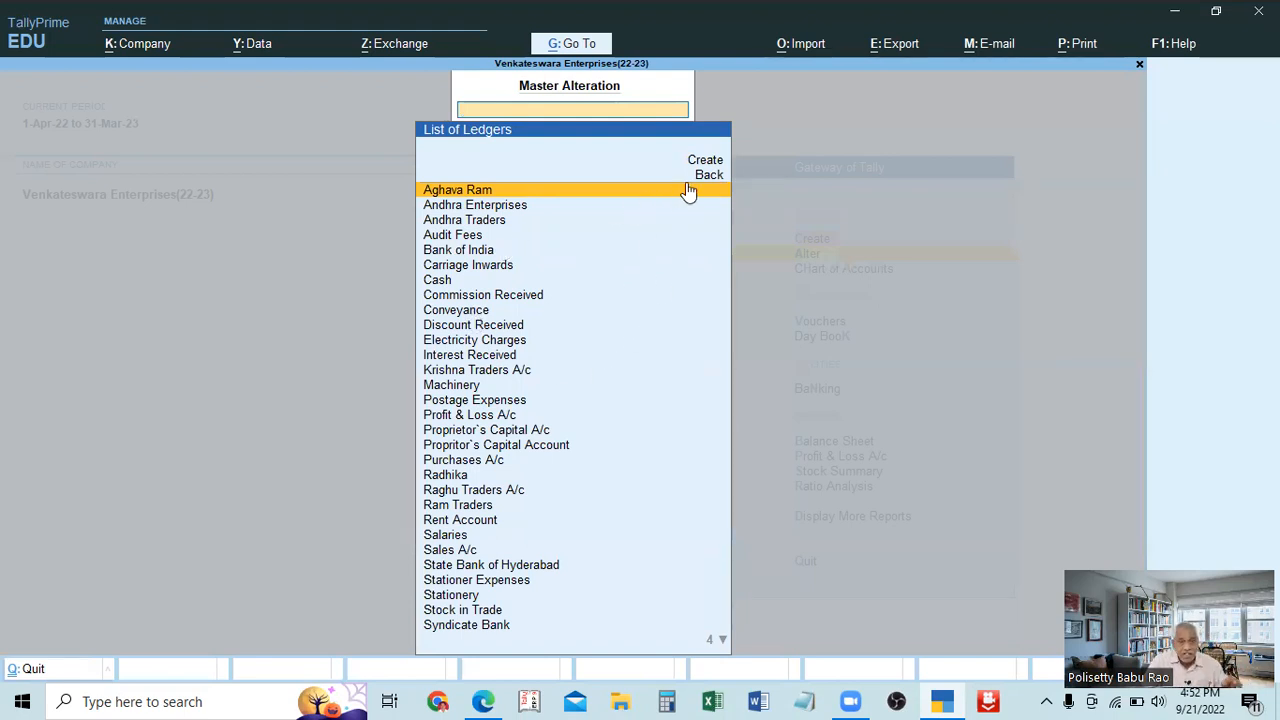
left_click(712, 167)
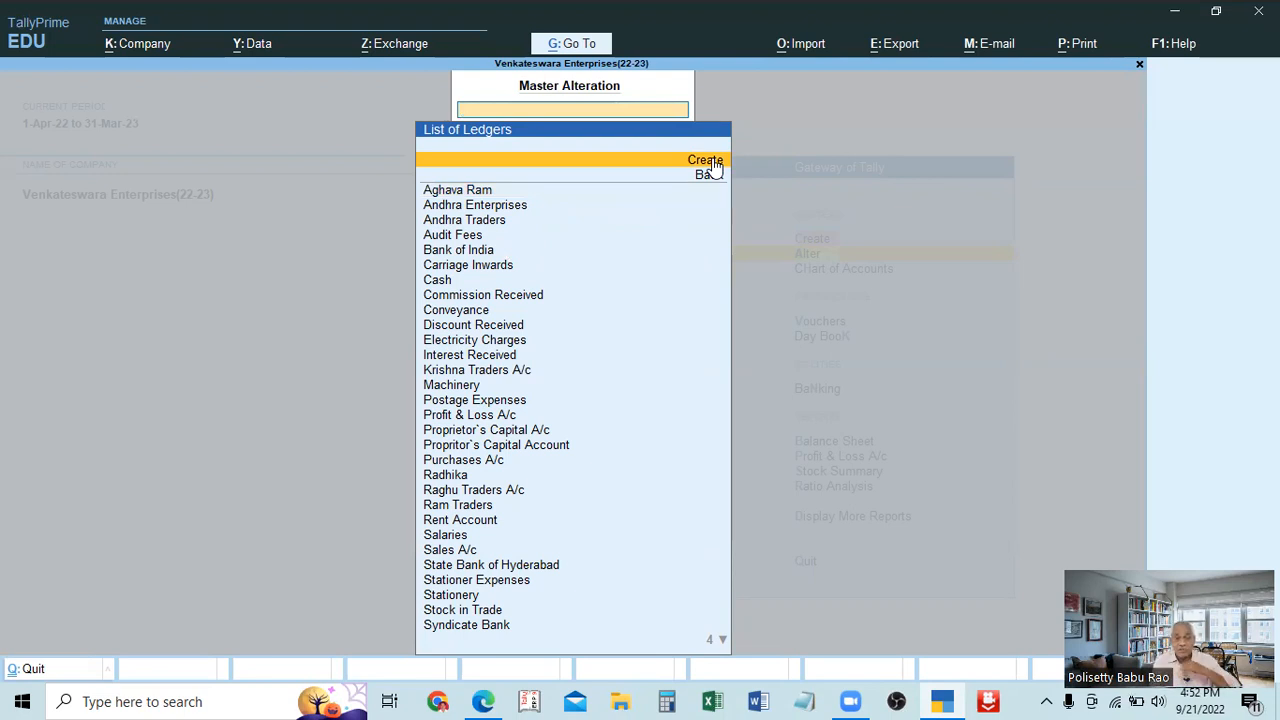
left_click(712, 167)
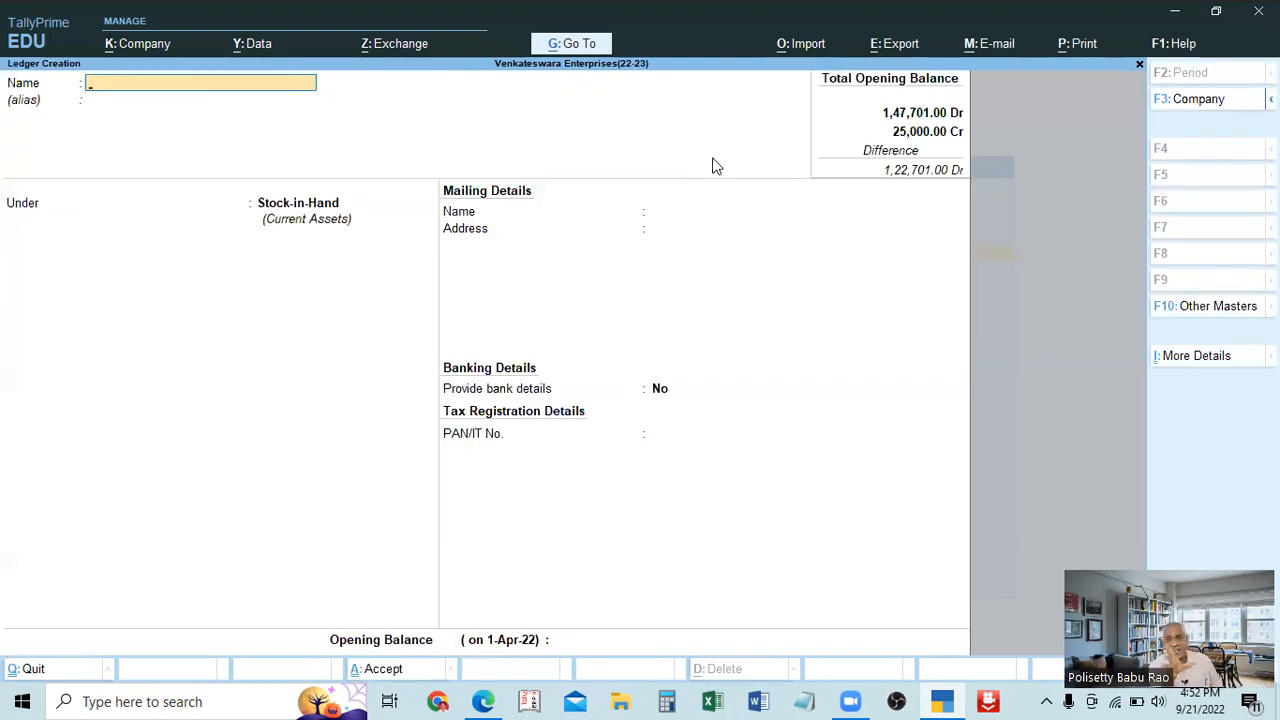
key("Escape")
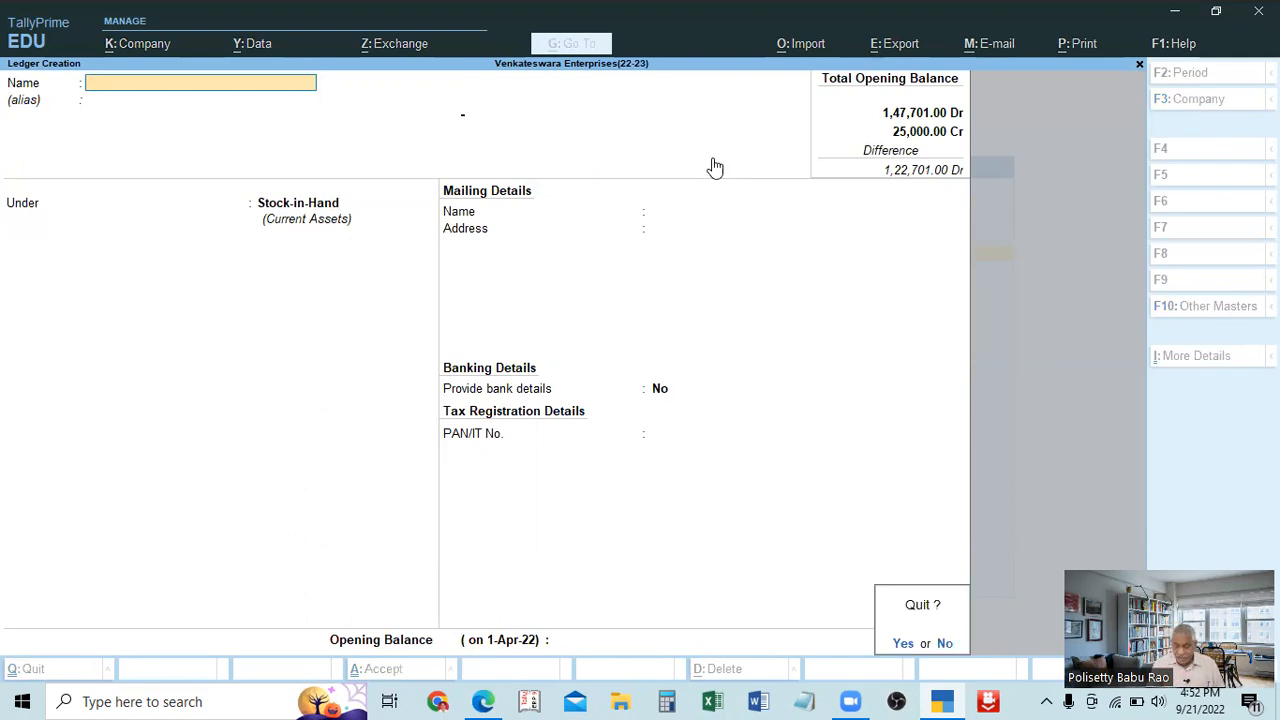
key("y")
key("Escape")
key("Escape")
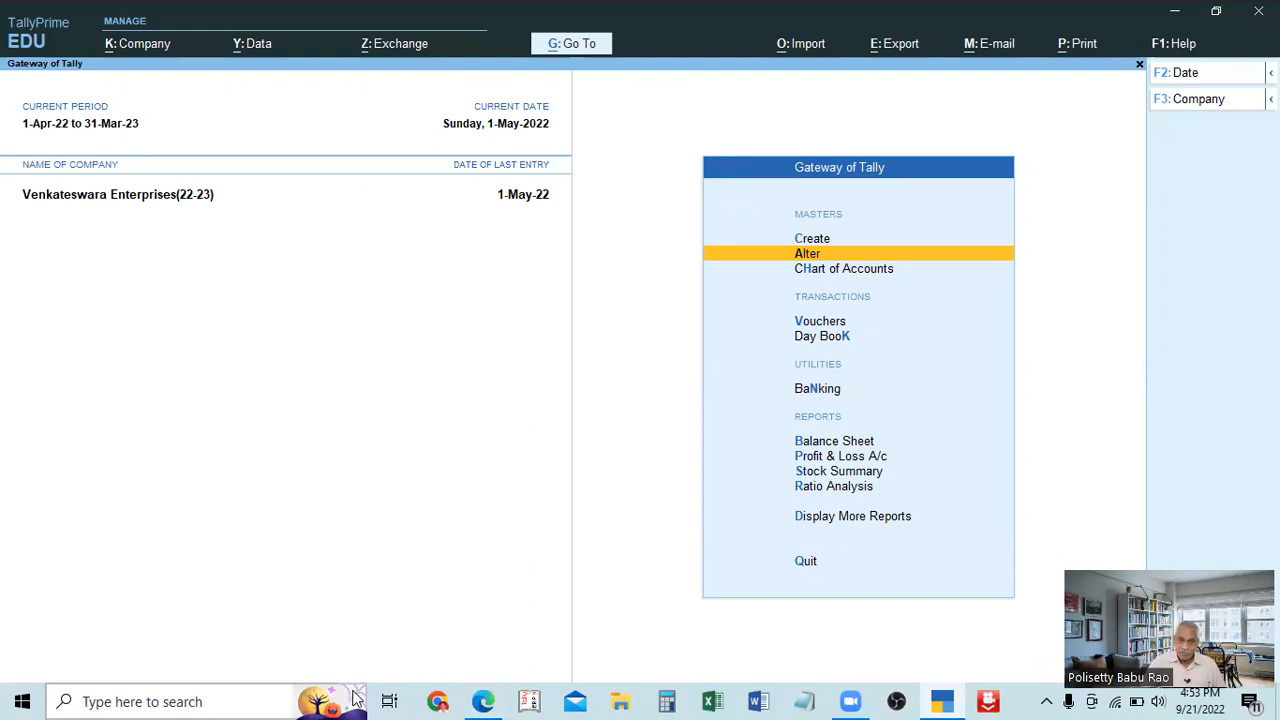
View the Ledger Creation form from the ledger alteration list and quit to the Gateway of Tally without creating a ledger.
mouse_move(355, 697)
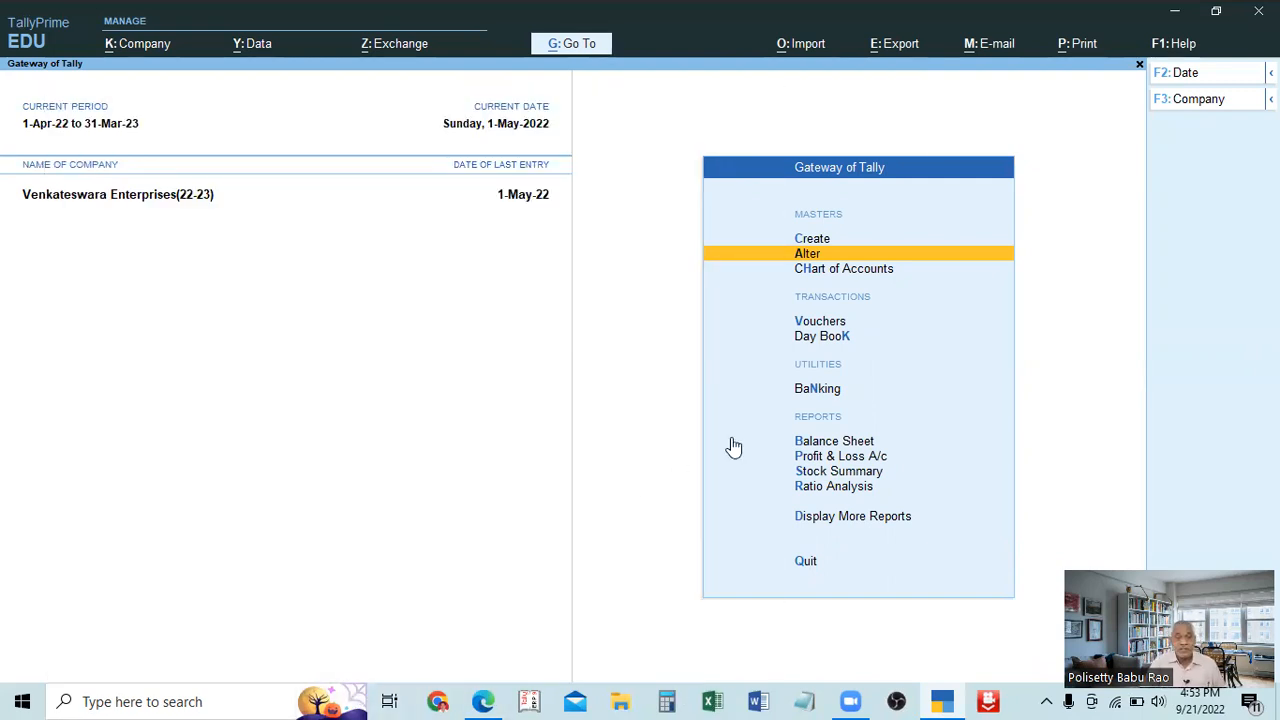
left_click(806, 259)
key("Down")
key("Return")
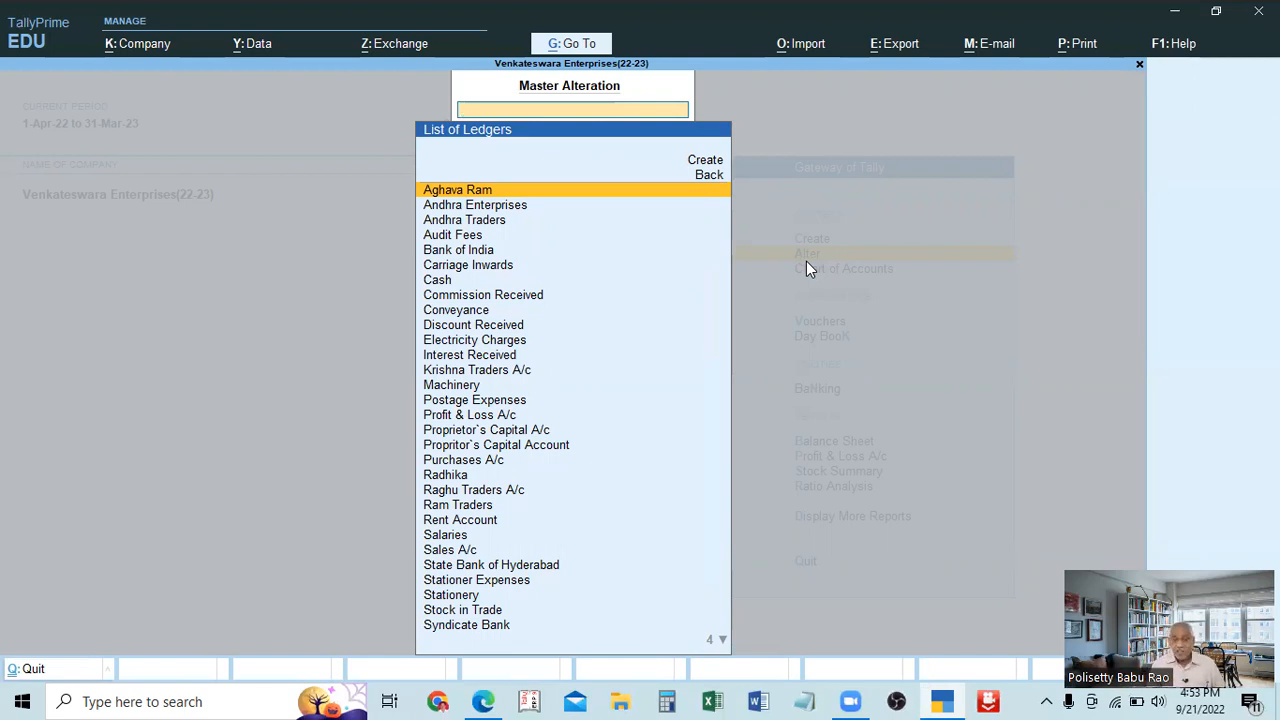
left_click(708, 162)
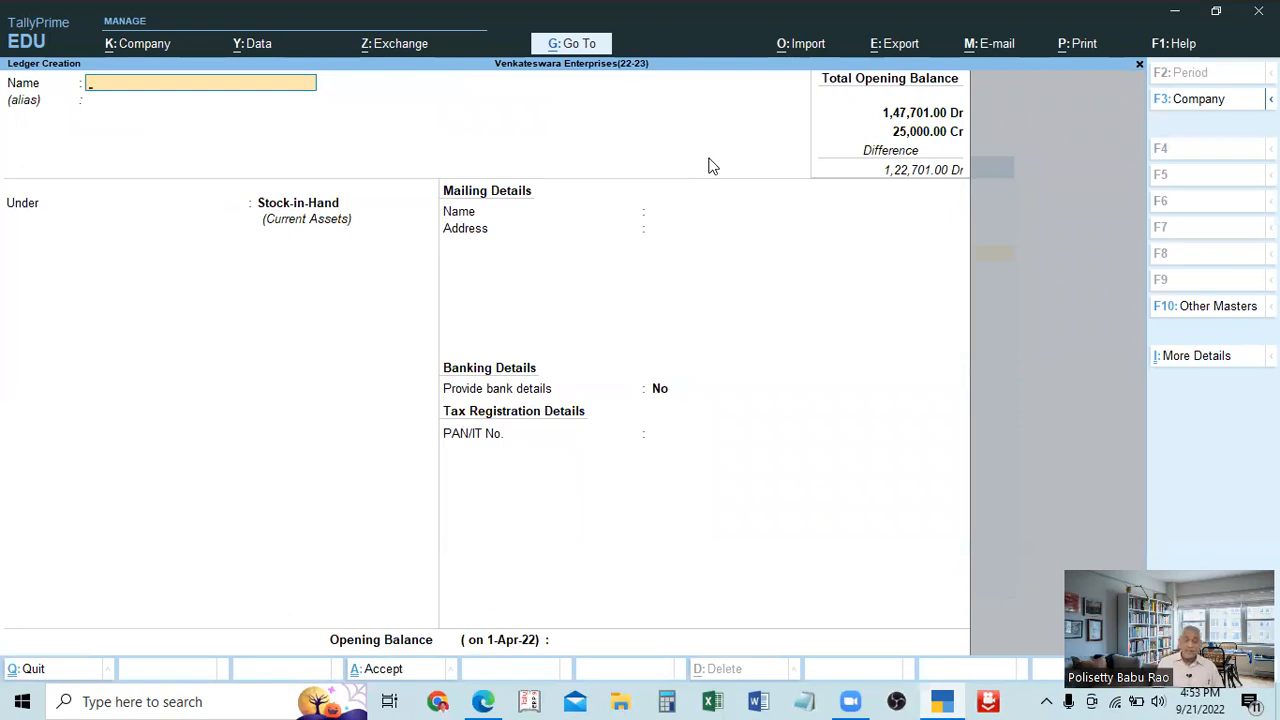
key("Escape")
key("Return")
key("Escape")
key("Up")
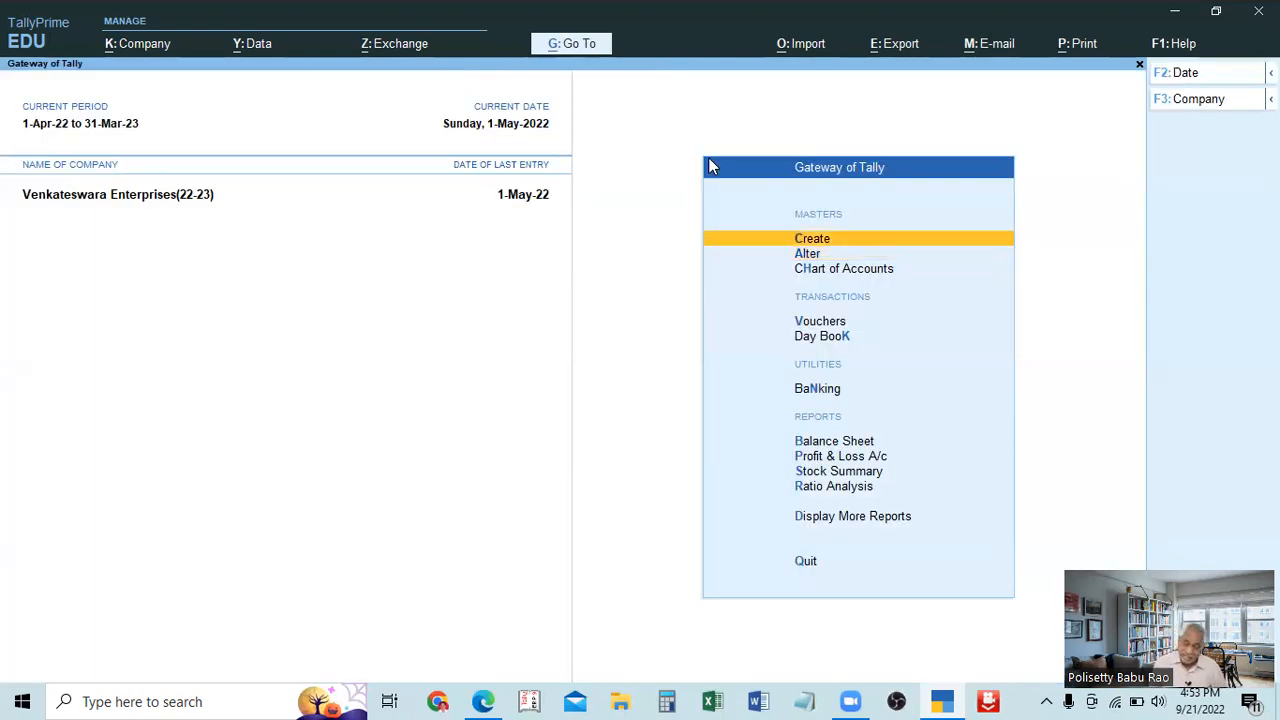
Display the List of Ledgers under Master Alteration and return through the List of Masters to the Gateway of Tally.
key("Down")
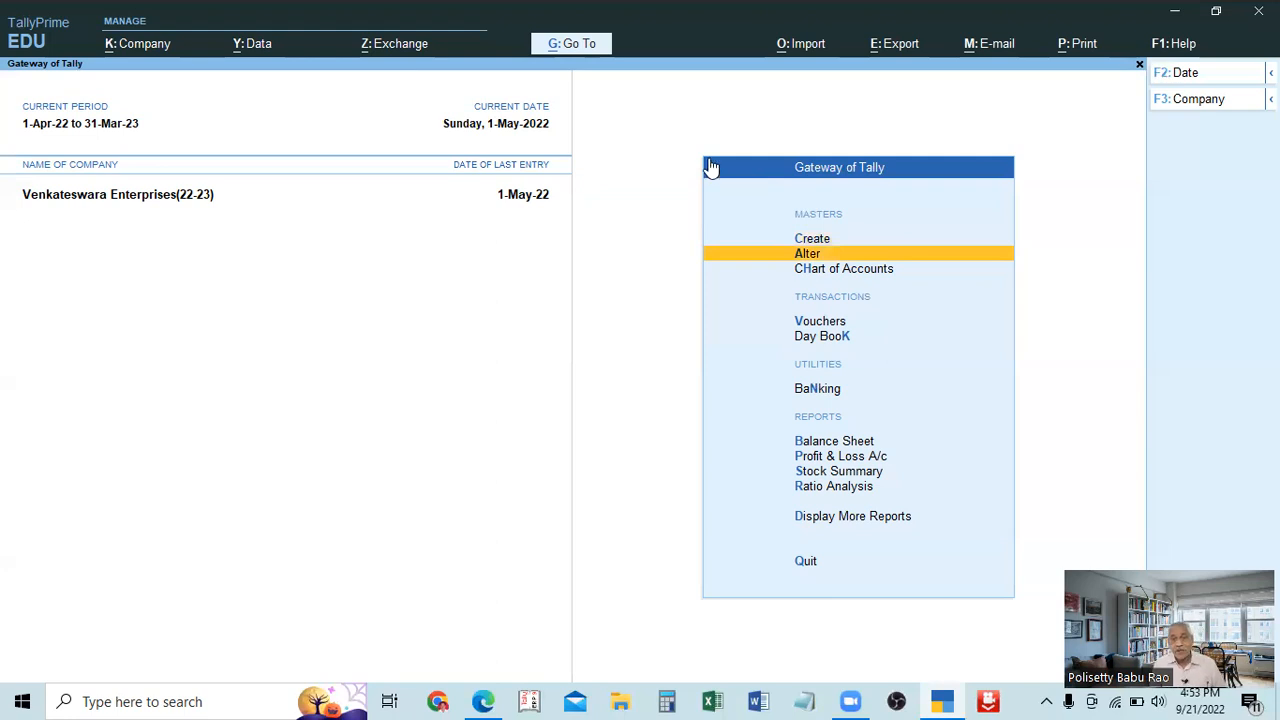
key("Return")
key("Down")
key("Return")
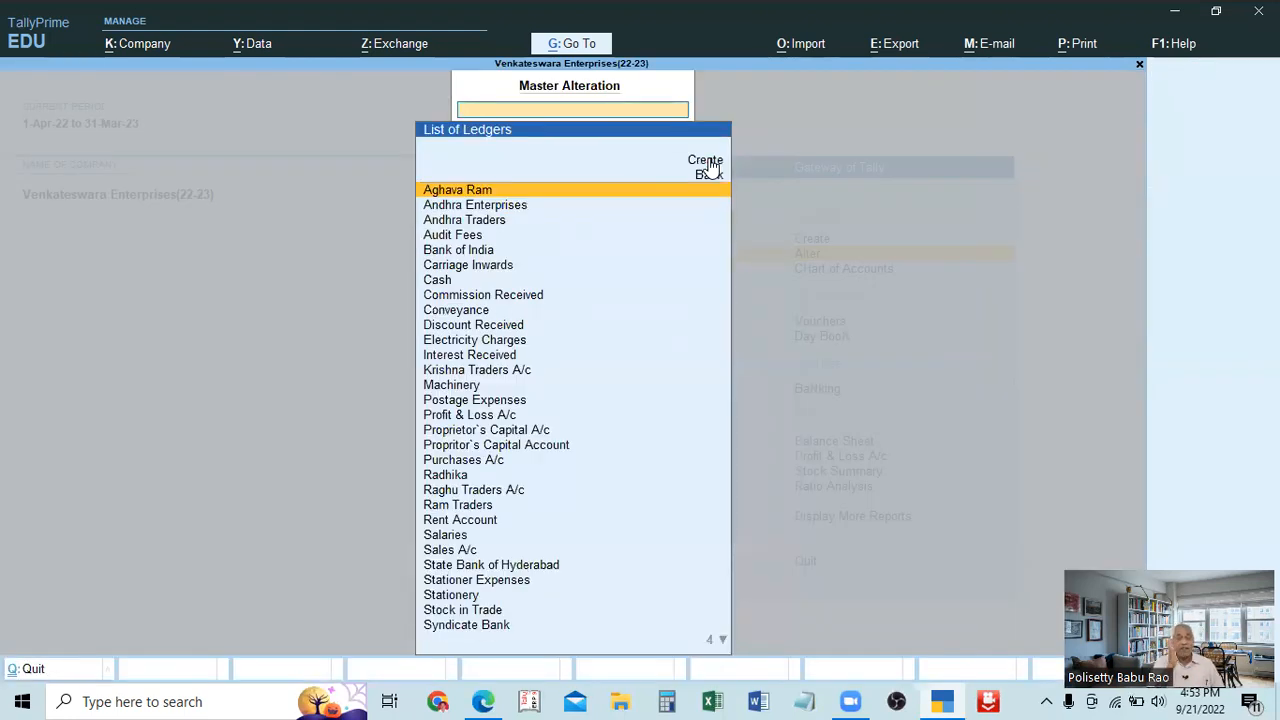
key("Escape")
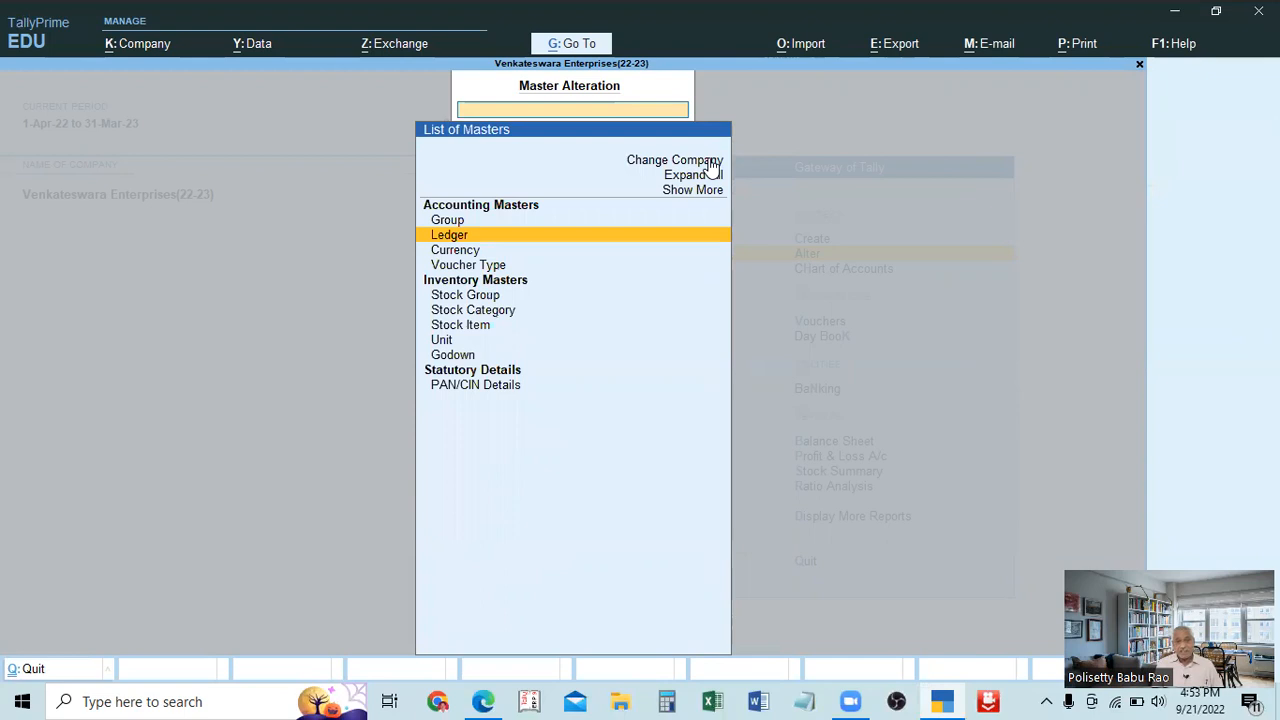
key("Escape")
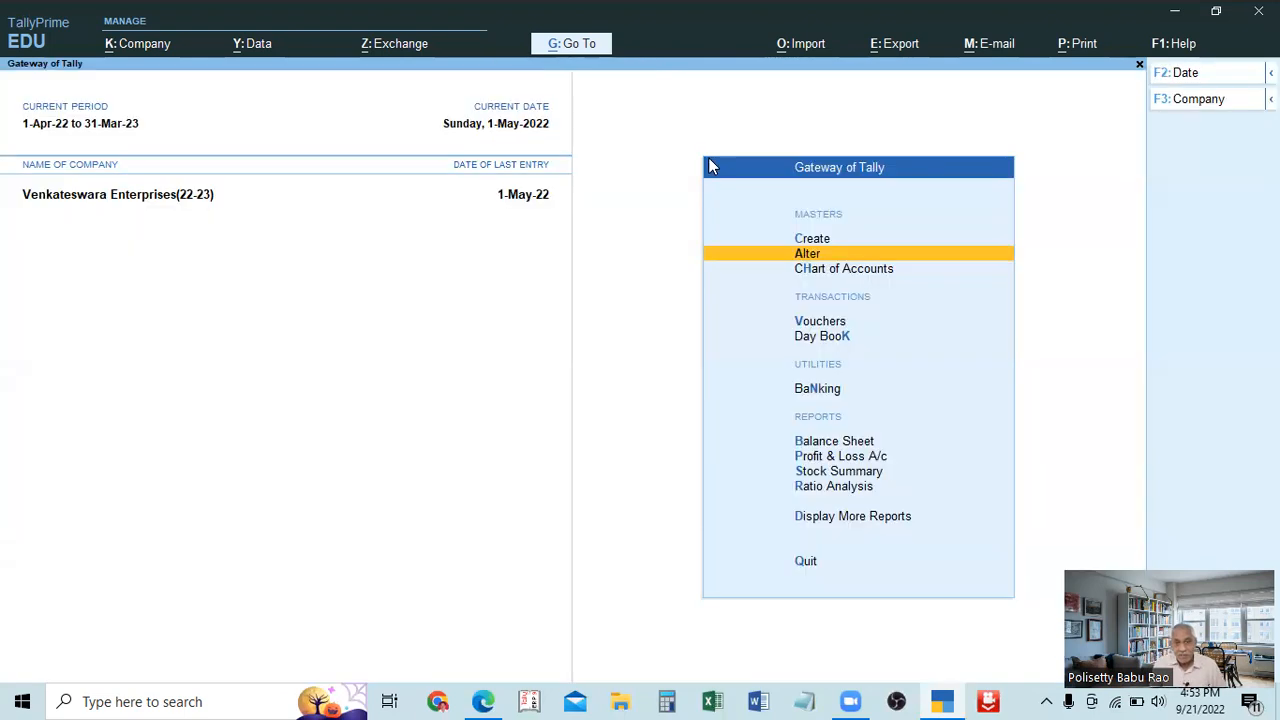
Show the ledger alteration list again and leave it through its Back option to the Gateway of Tally.
key("Return")
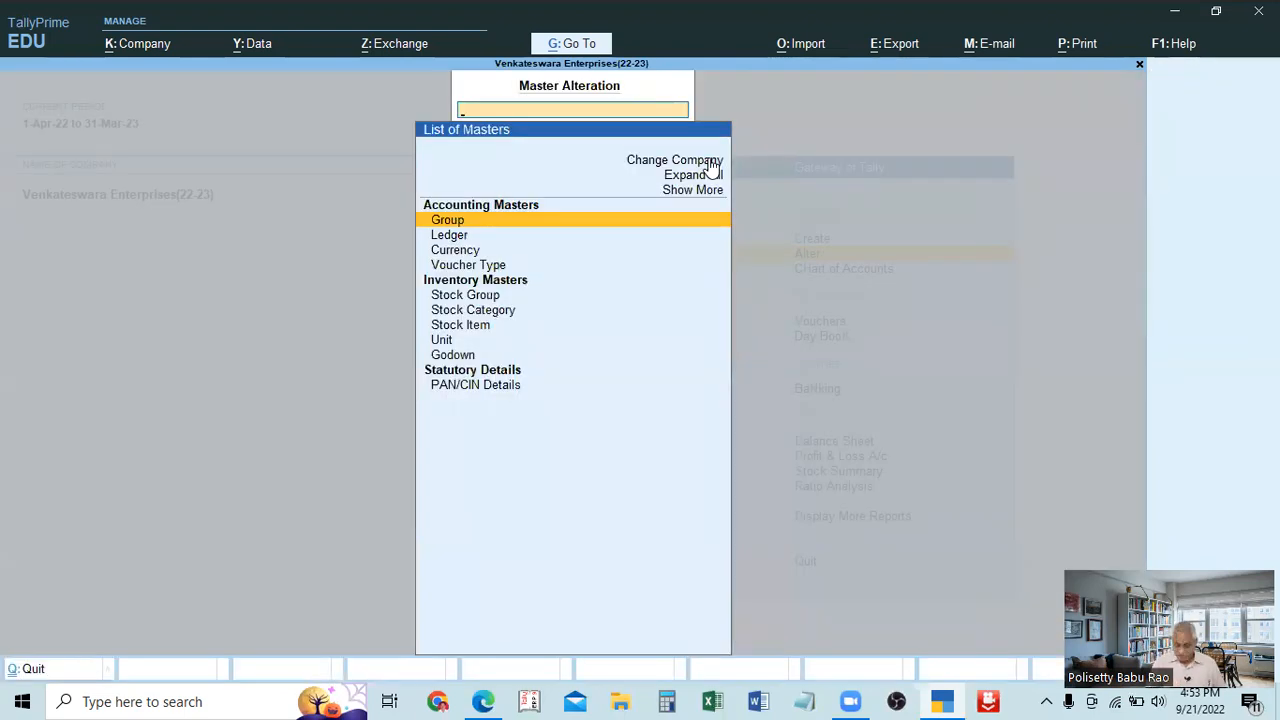
key("Down")
key("Return")
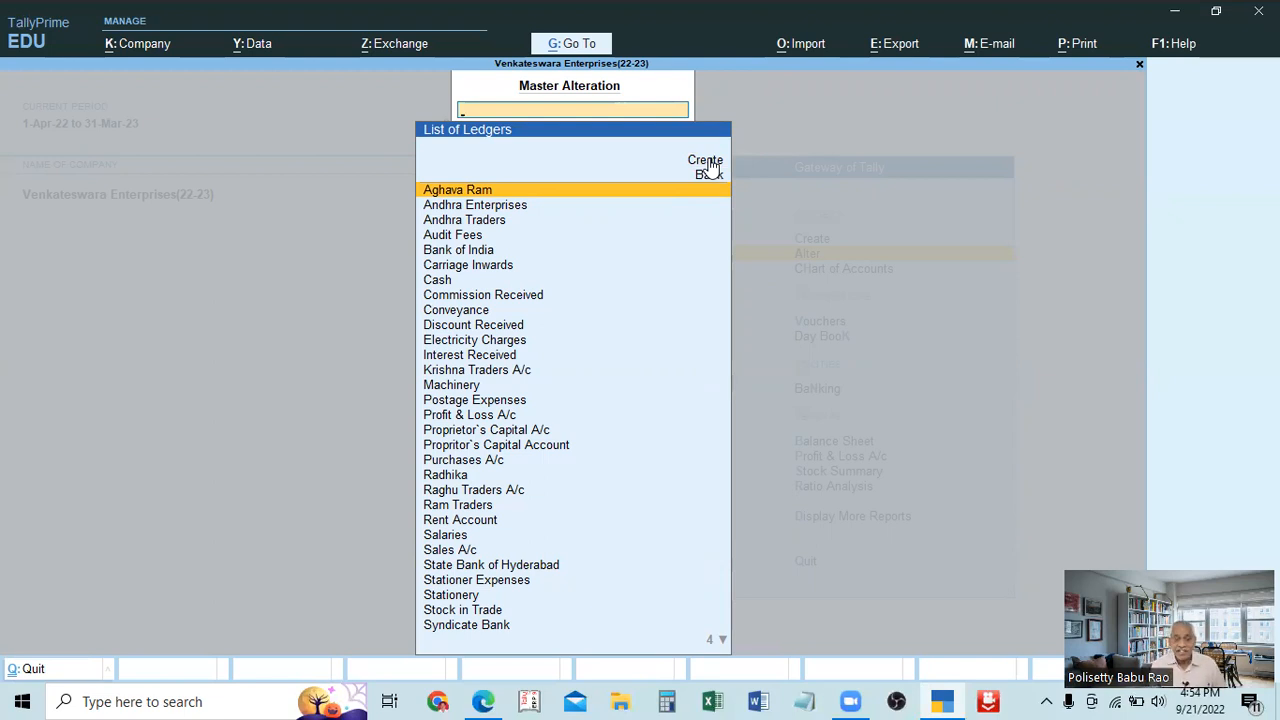
left_click(708, 172)
key("Escape")
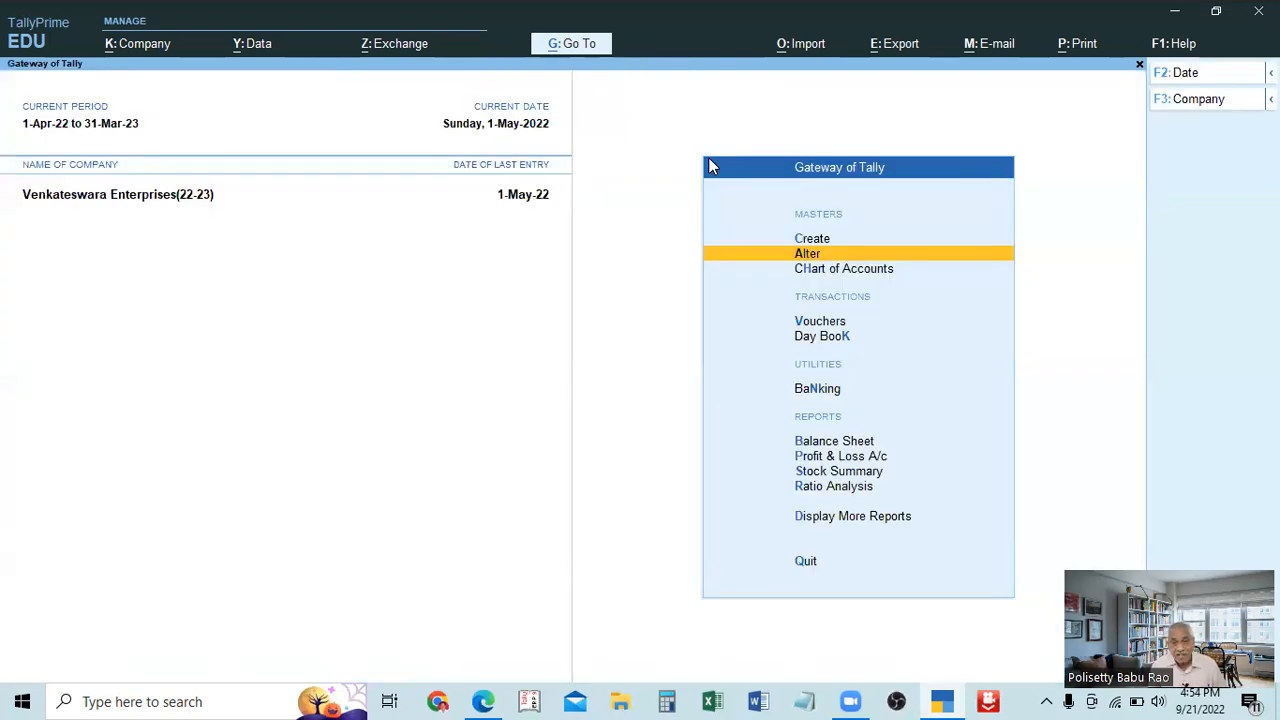
View the List of Masters under Master Creation and return to the Gateway of Tally.
key("Up")
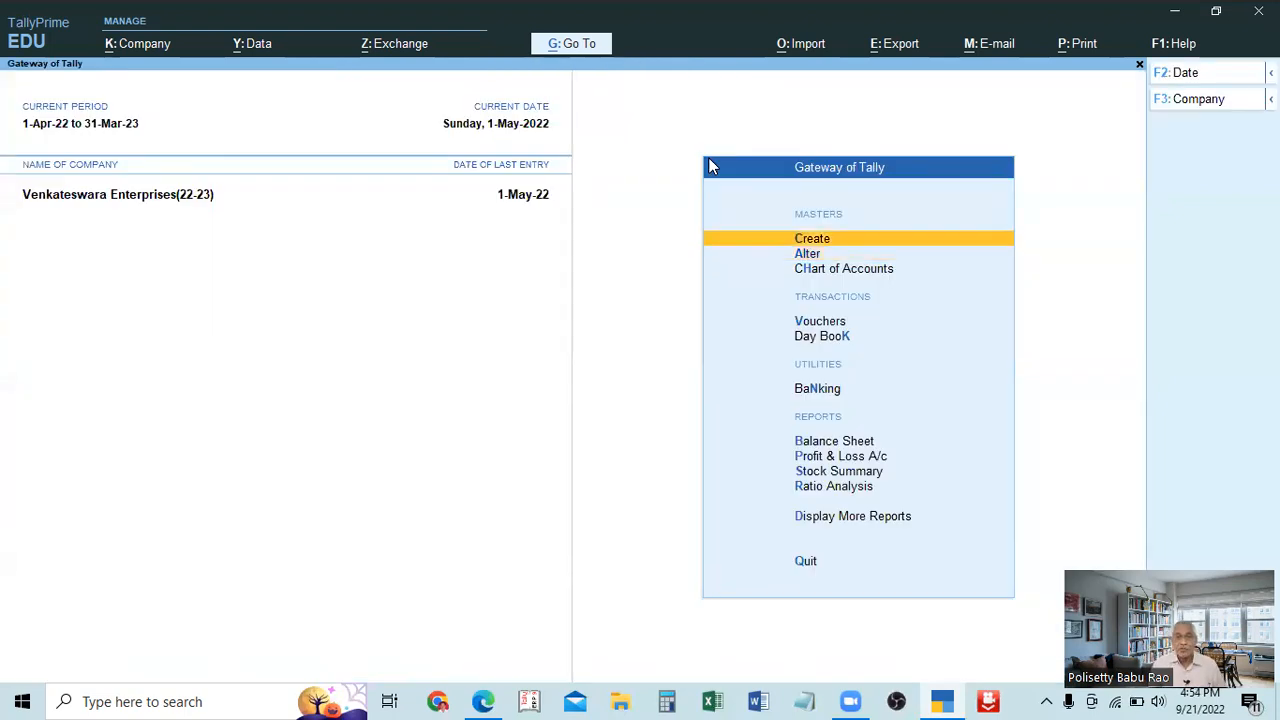
key("Return")
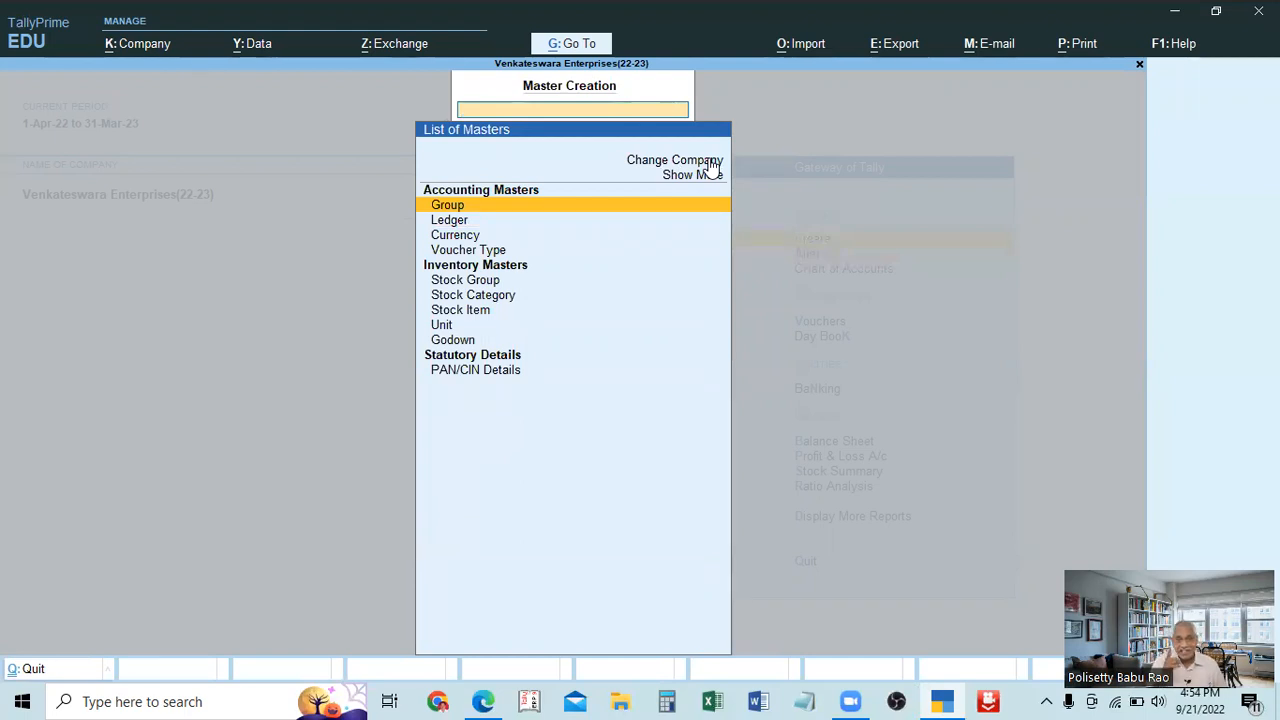
key("Escape")
key("Down")
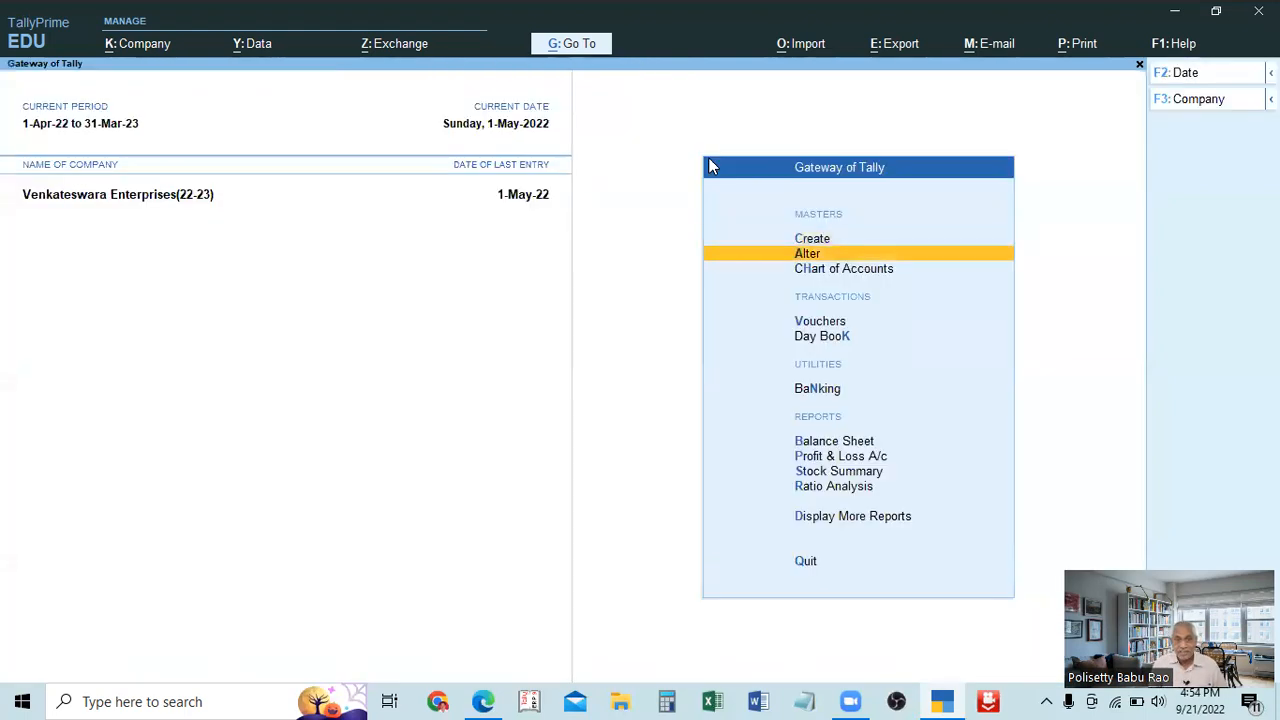
Examine the Back option and ledger entries in the ledger alteration list, and return to the Gateway of Tally.
key("Return")
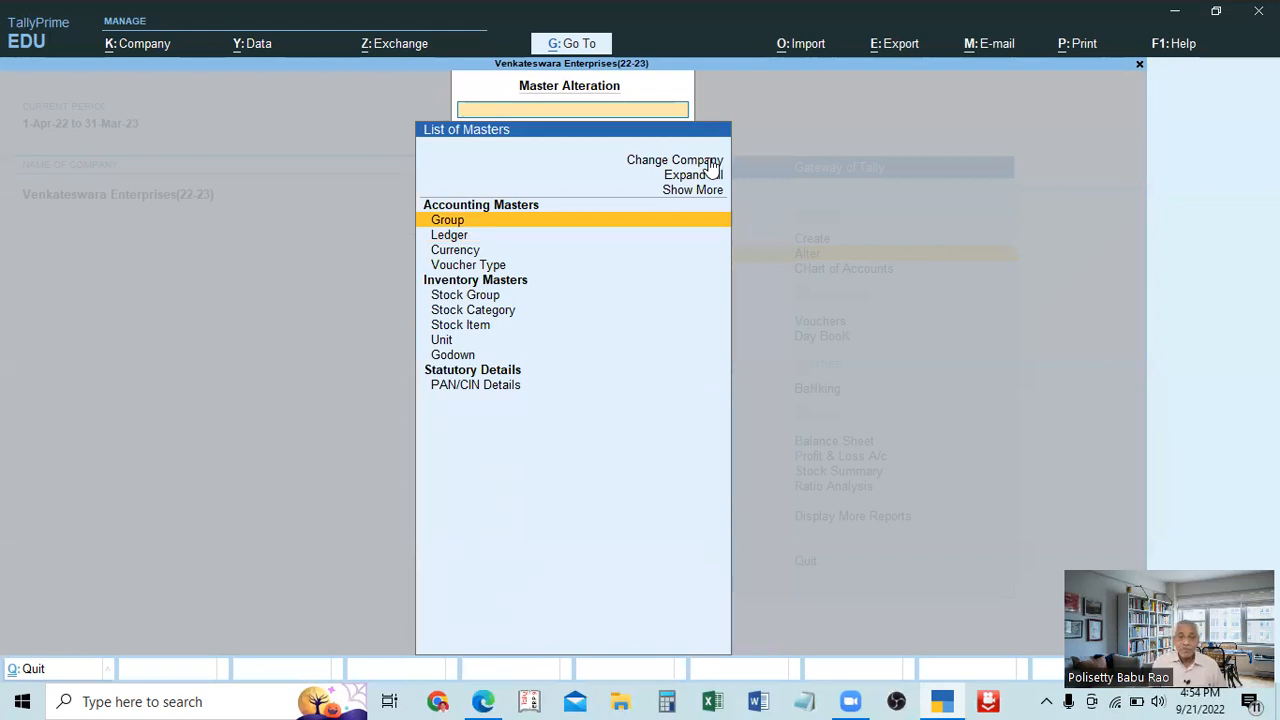
key("Down")
key("Return")
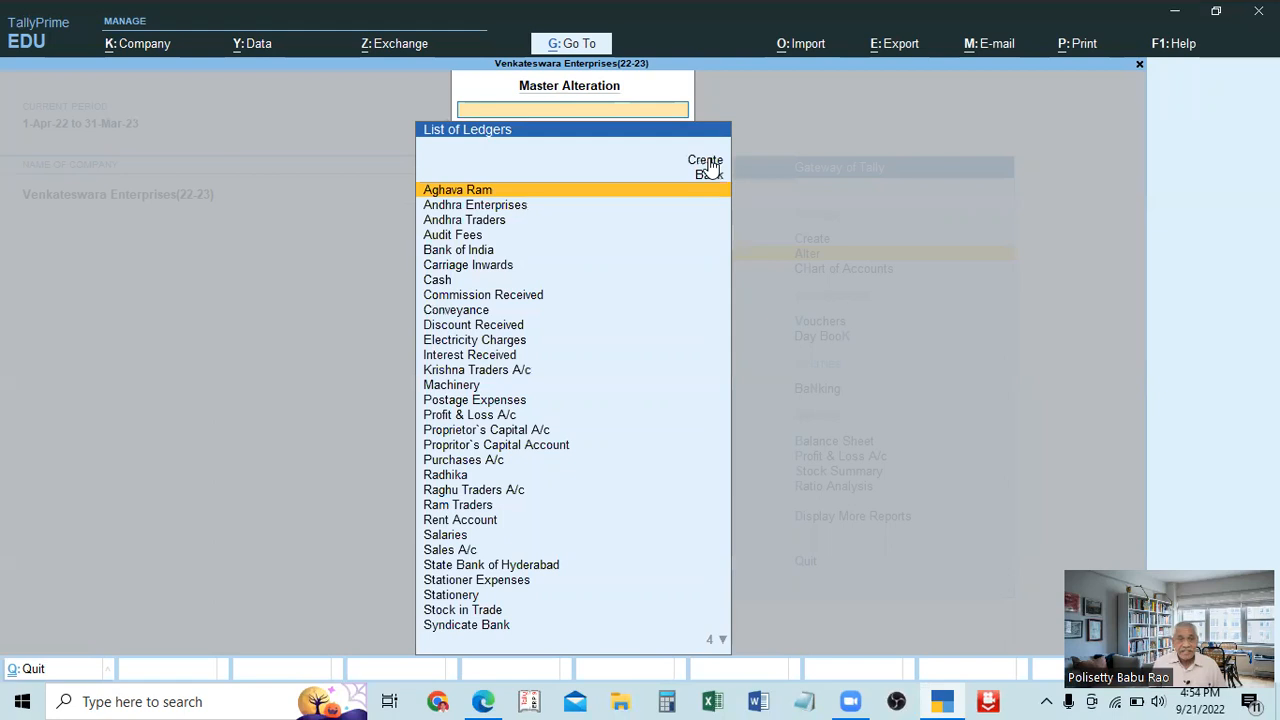
key("Up")
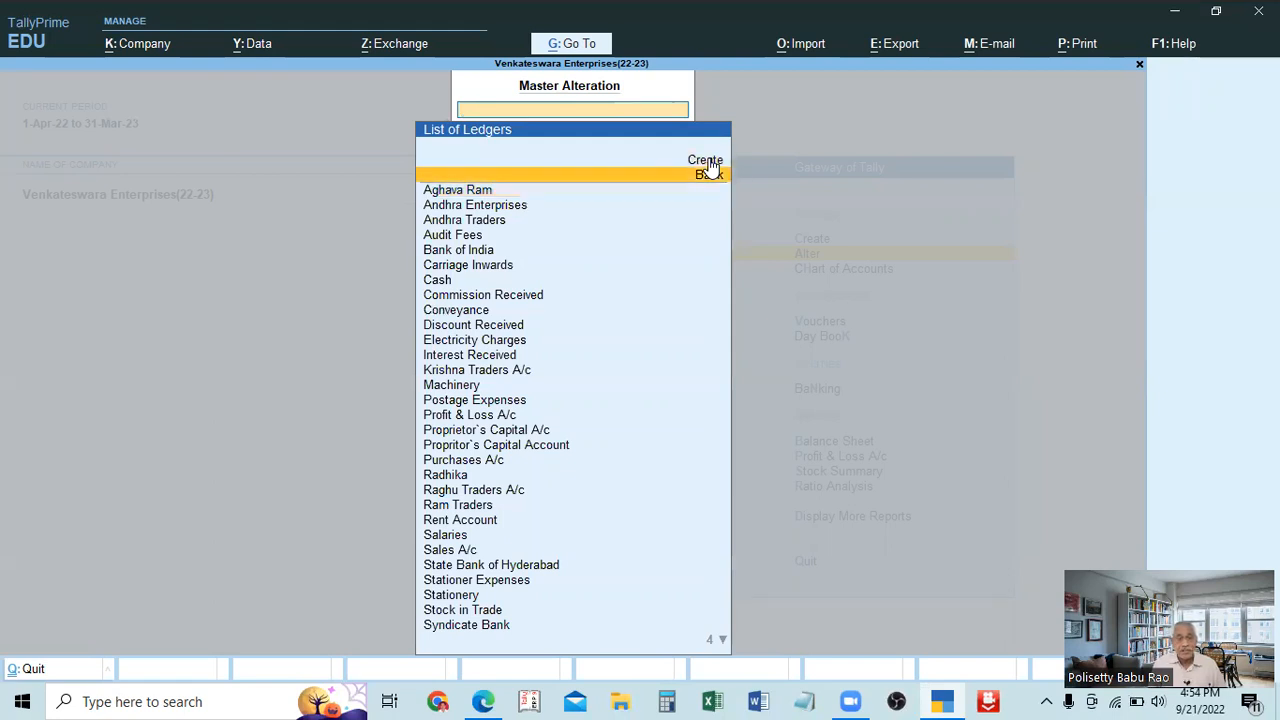
key("Down")
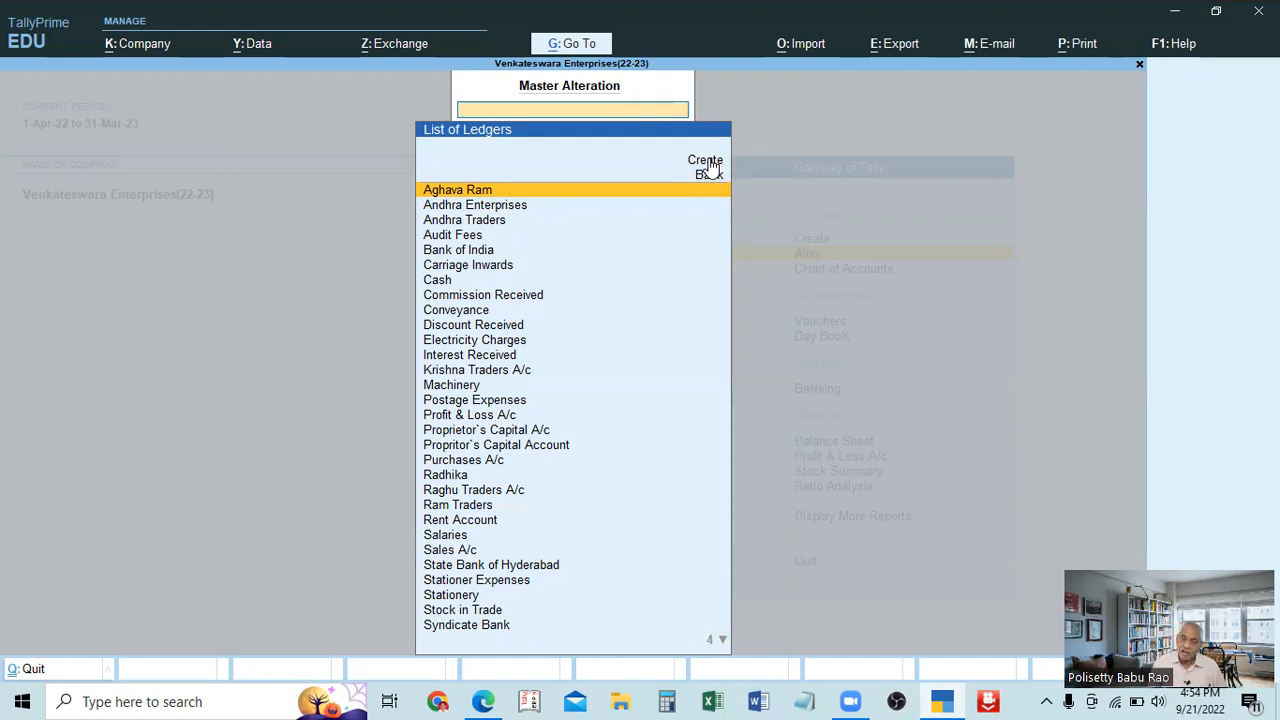
key("Escape")
key("Escape")
key("Escape")
key("Escape")
key("Down")
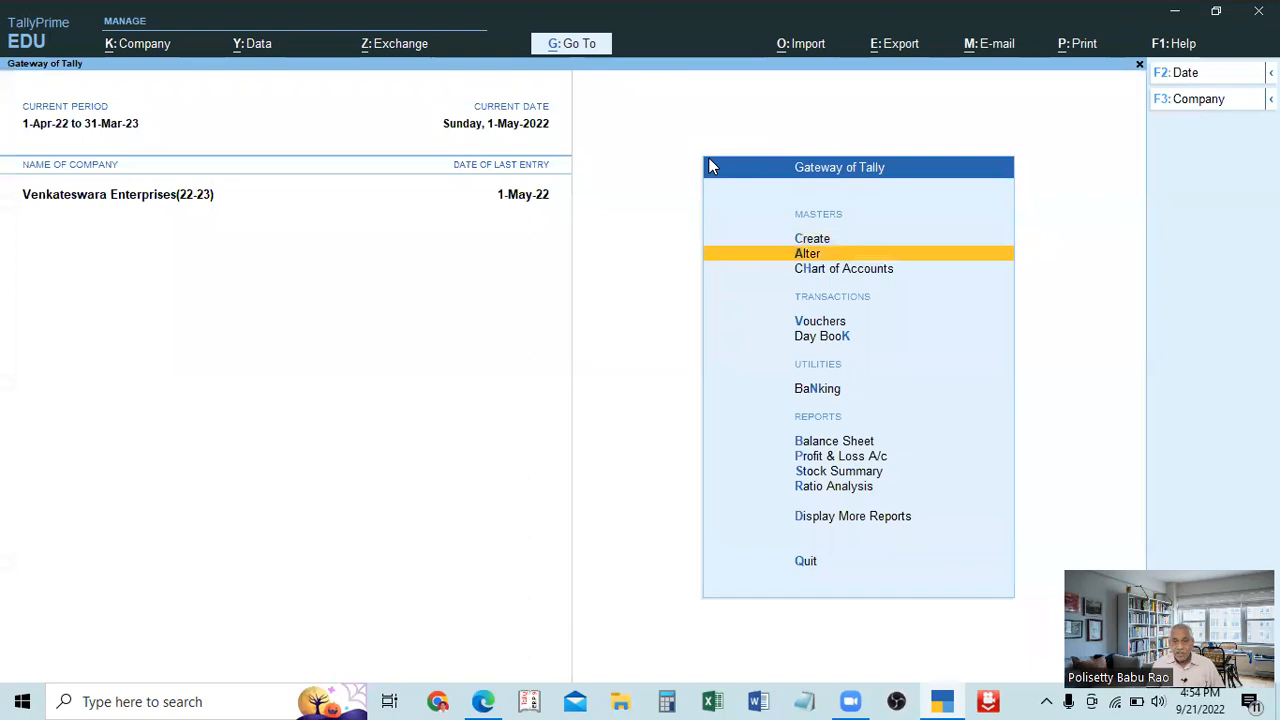
Bring up the List of Ledgers for alteration from the accounting masters.
key("Return")
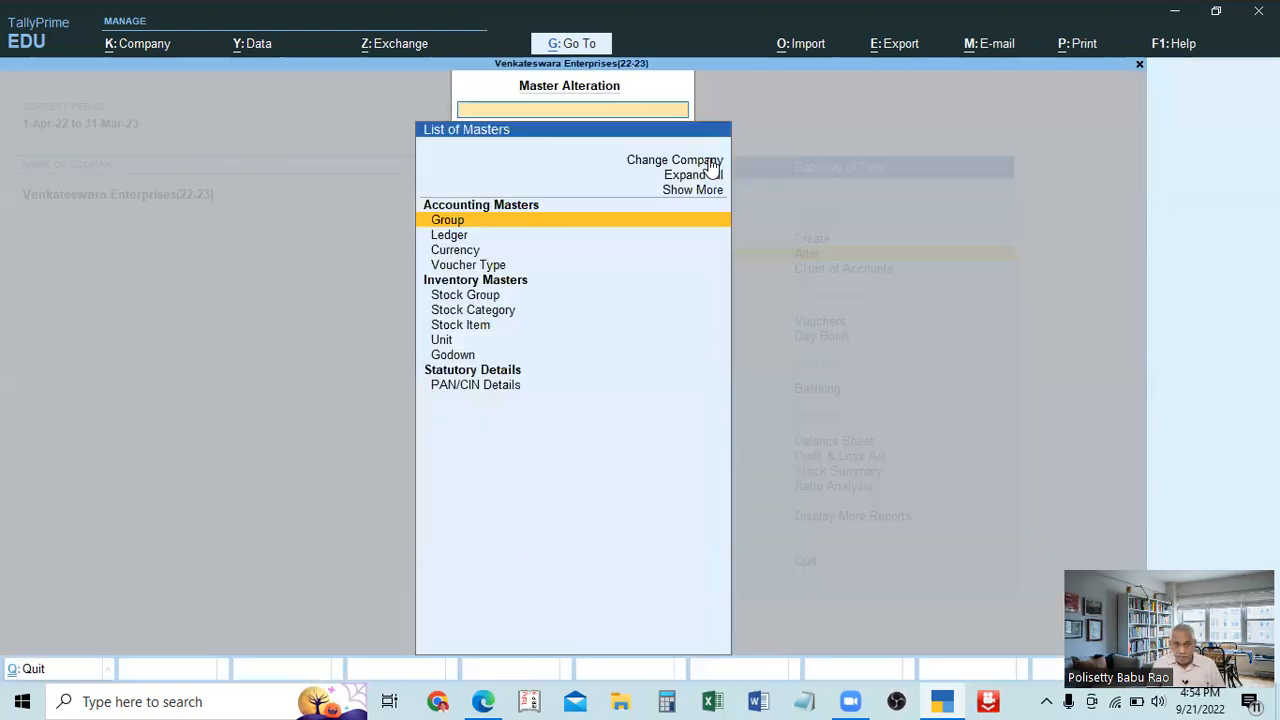
key("Down")
key("Return")
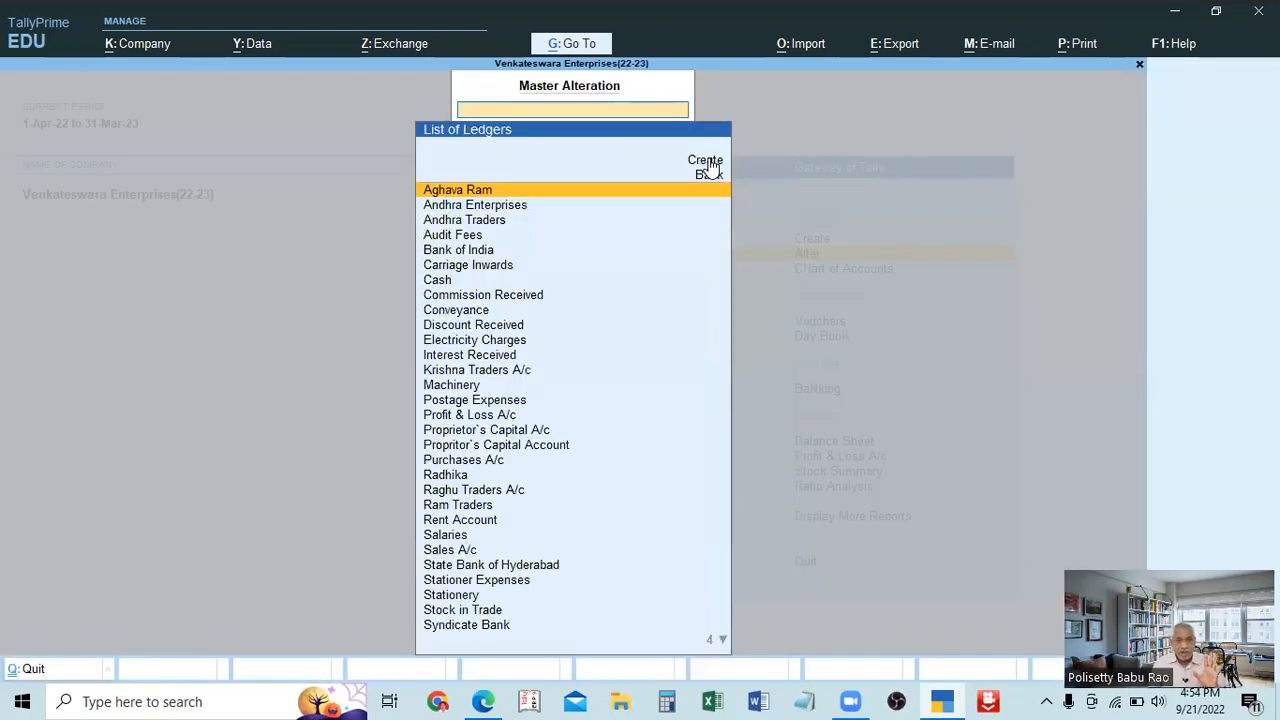
key("Down")
key("Up")
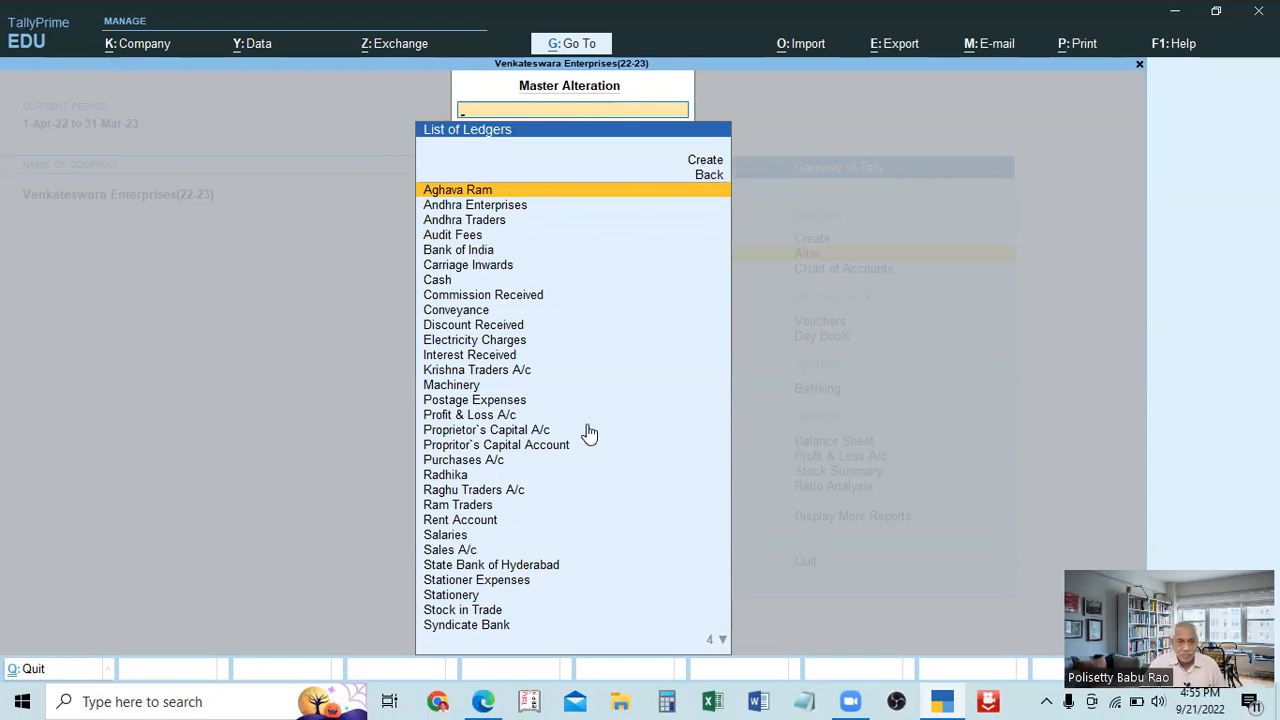
Find Krishna Traders A/c in the List of Ledgers and open it for alteration.
key("Down")
key("Down")
key("Down")
key("Down")
key("Down")
key("Down")
key("Down")
key("Down")
key("Down")
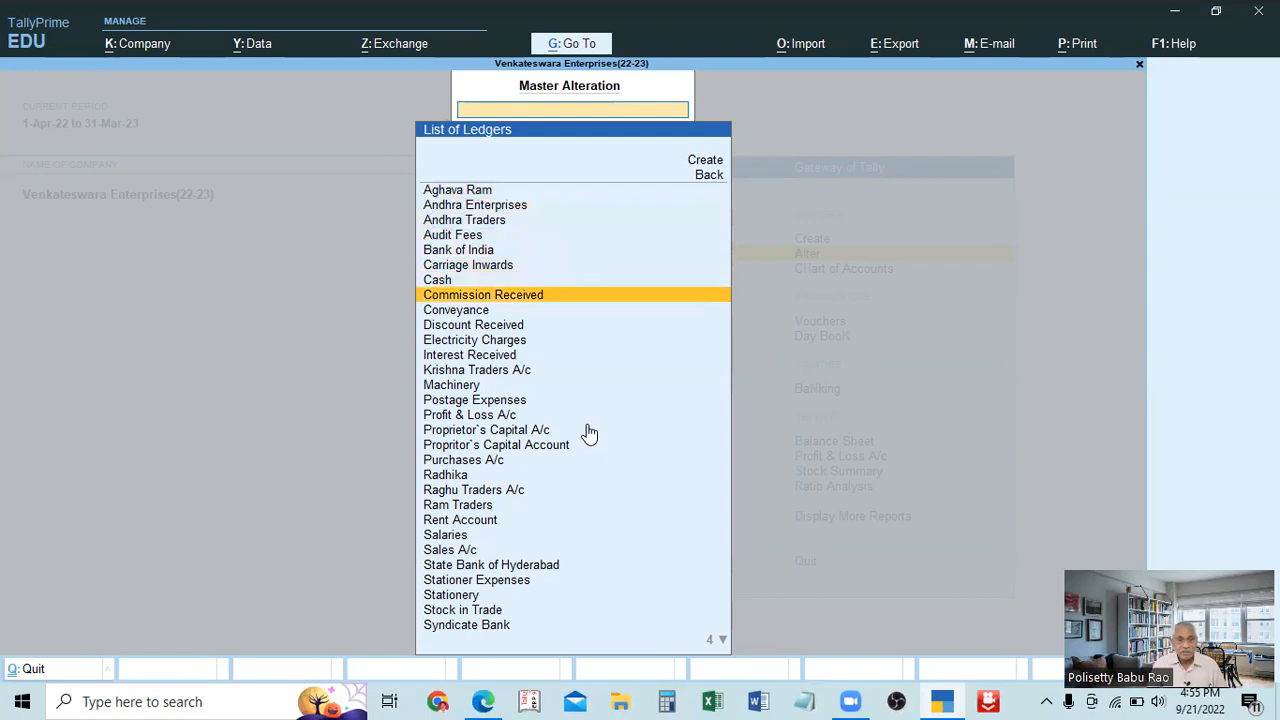
key("Down")
key("Down")
key("Down")
key("Down")
key("Down")
key("Down")
key("Down")
key("Down")
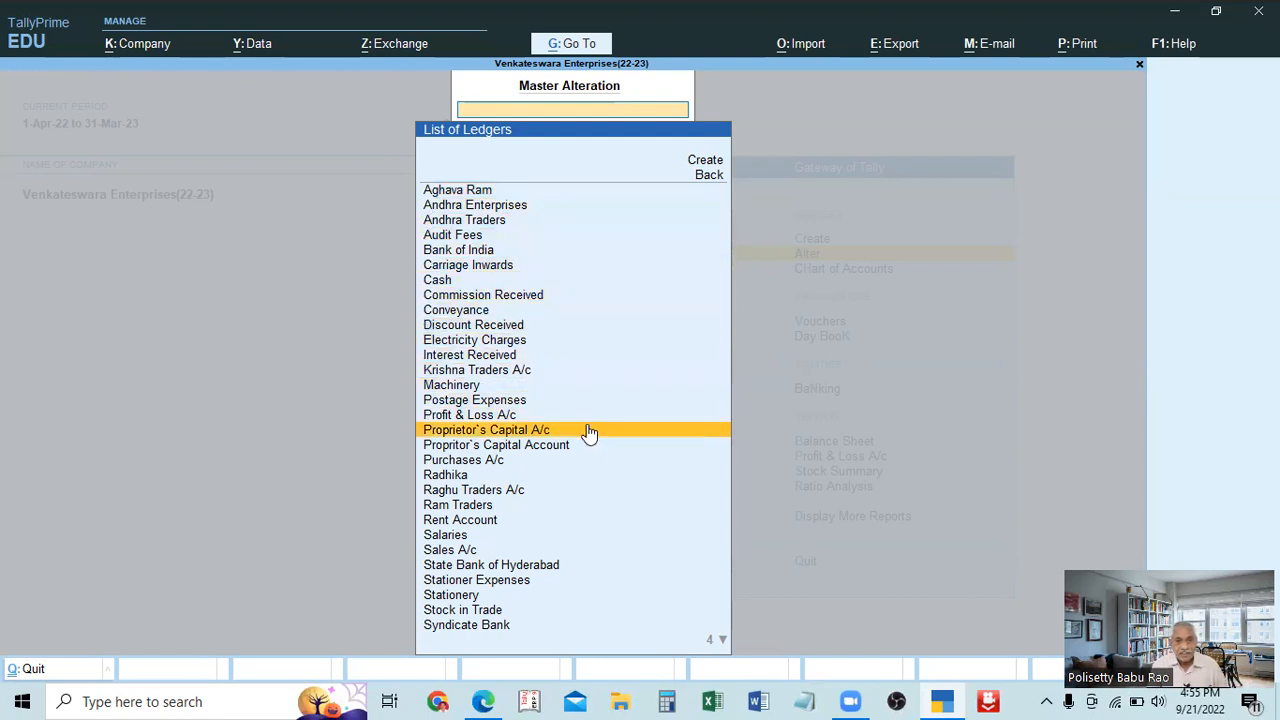
key("Up")
key("Up")
key("Up")
key("Up")
key("Up")
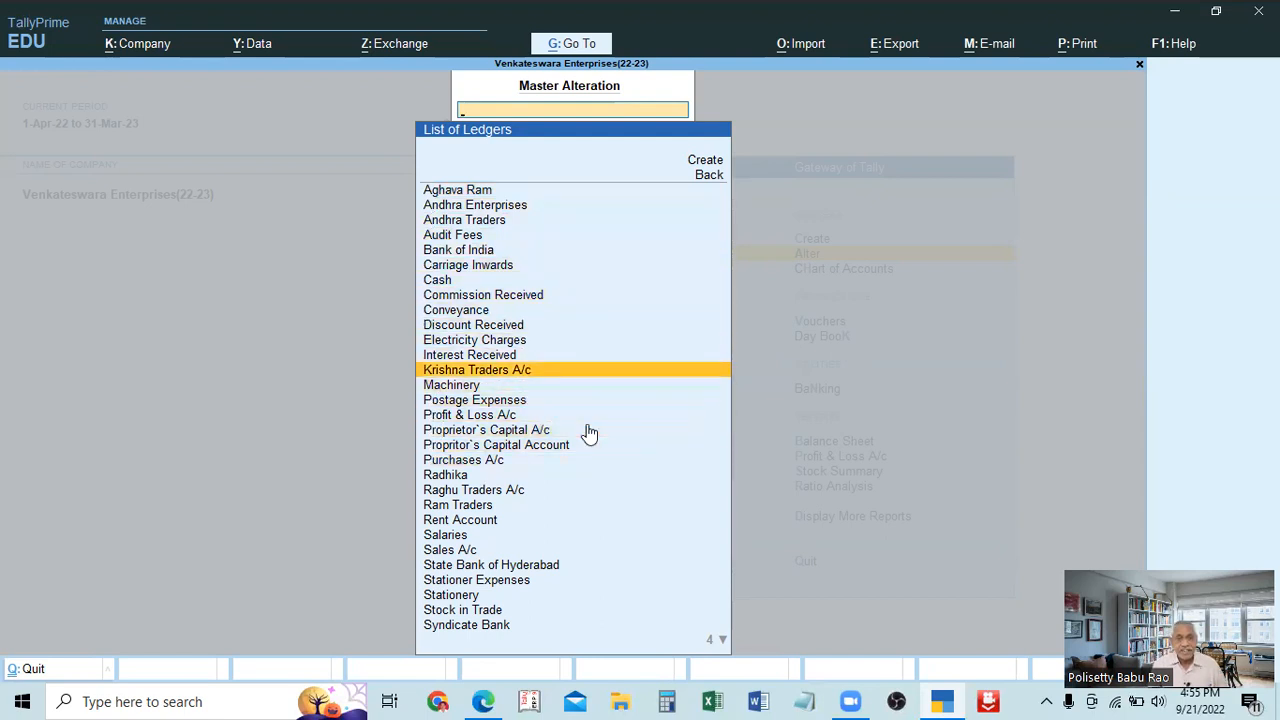
key("Return")
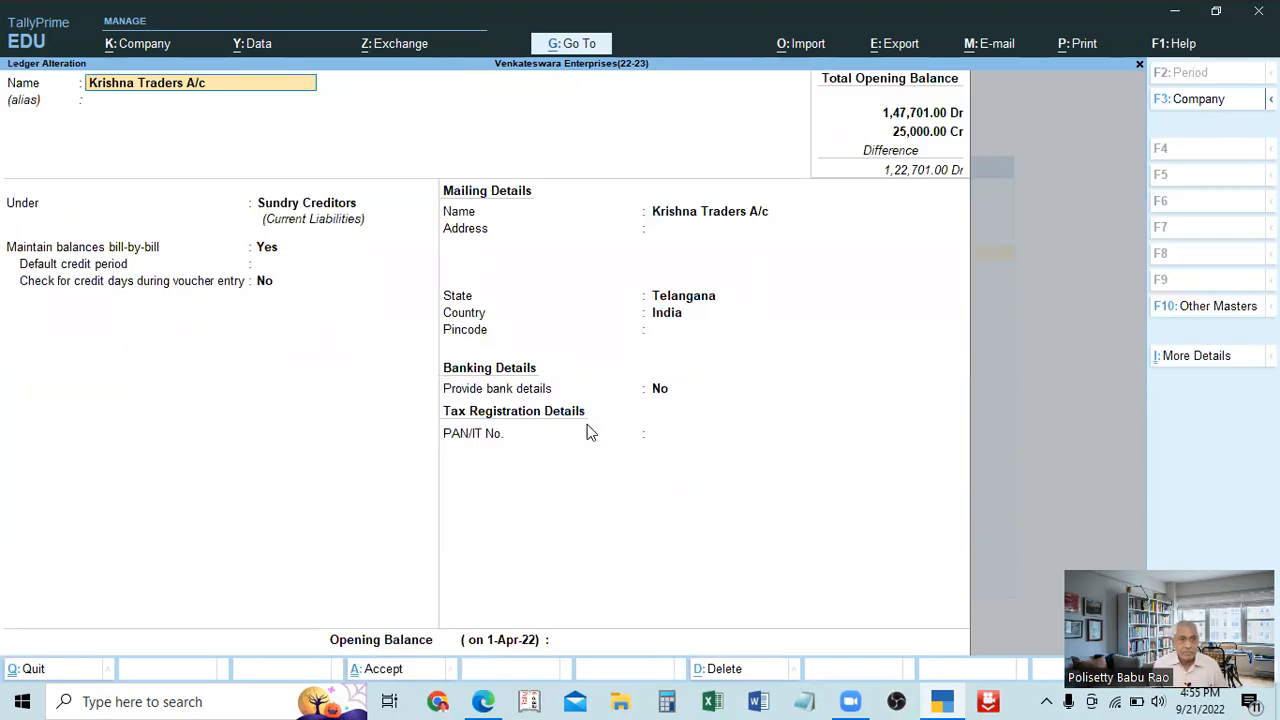
Change the group of the Krishna Traders A/c ledger to Sundry Debtors, keeping its other details.
key("Return")
key("Return")
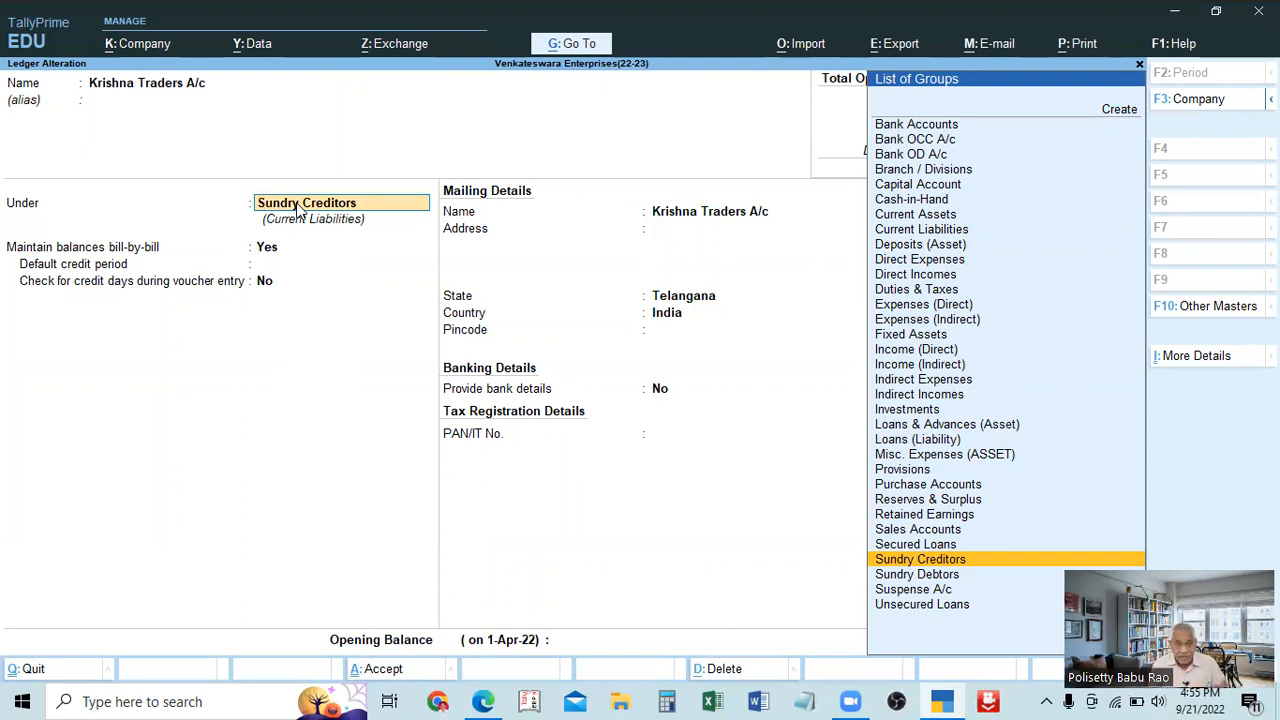
key("Down")
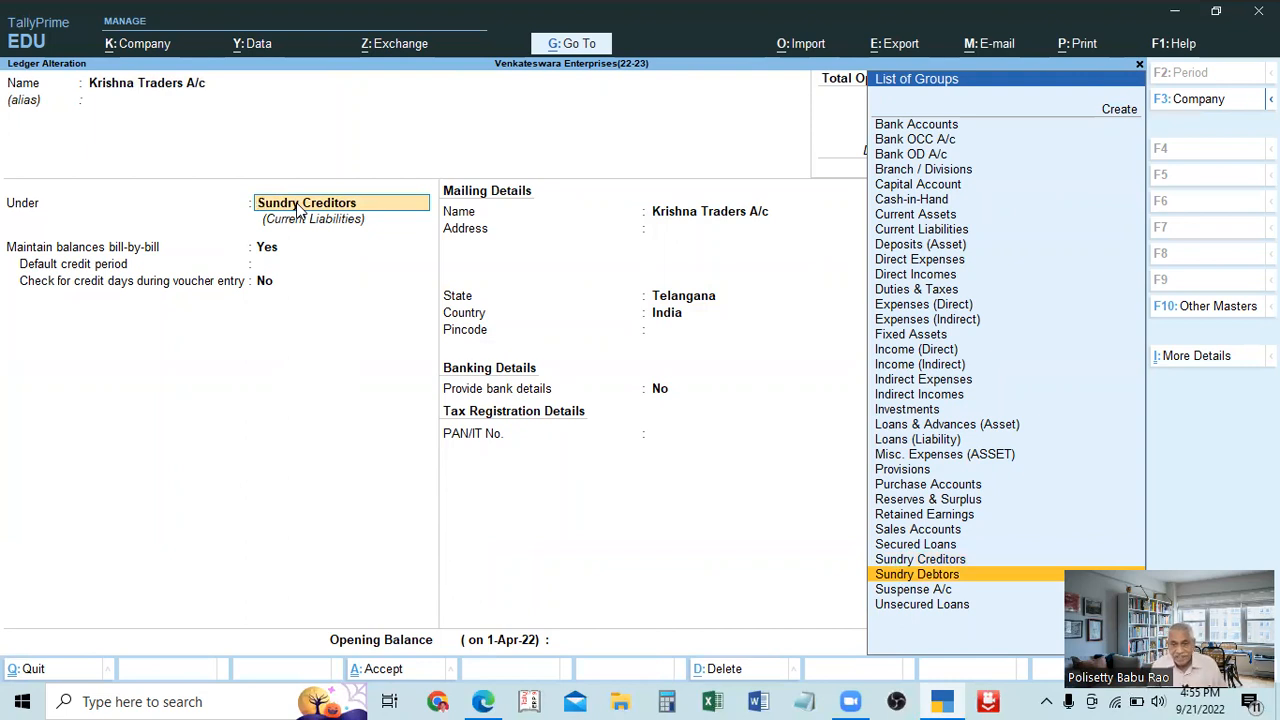
key("Return")
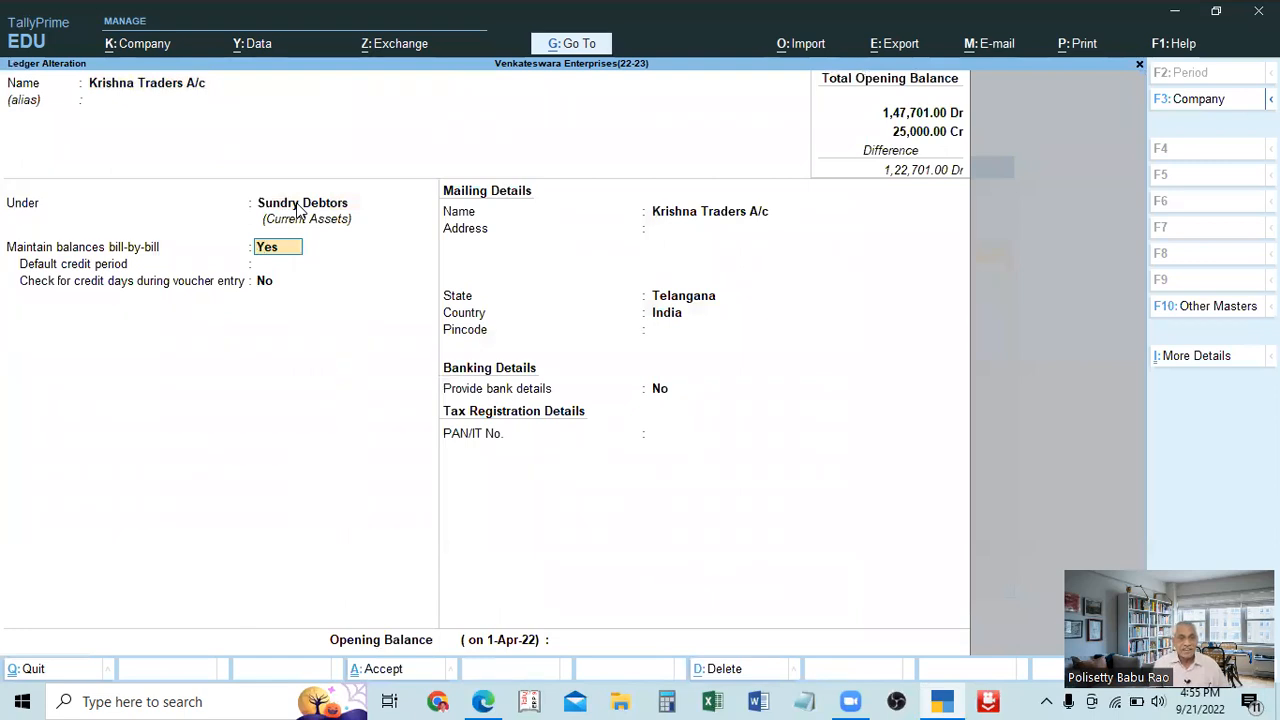
key("Return")
key("Return")
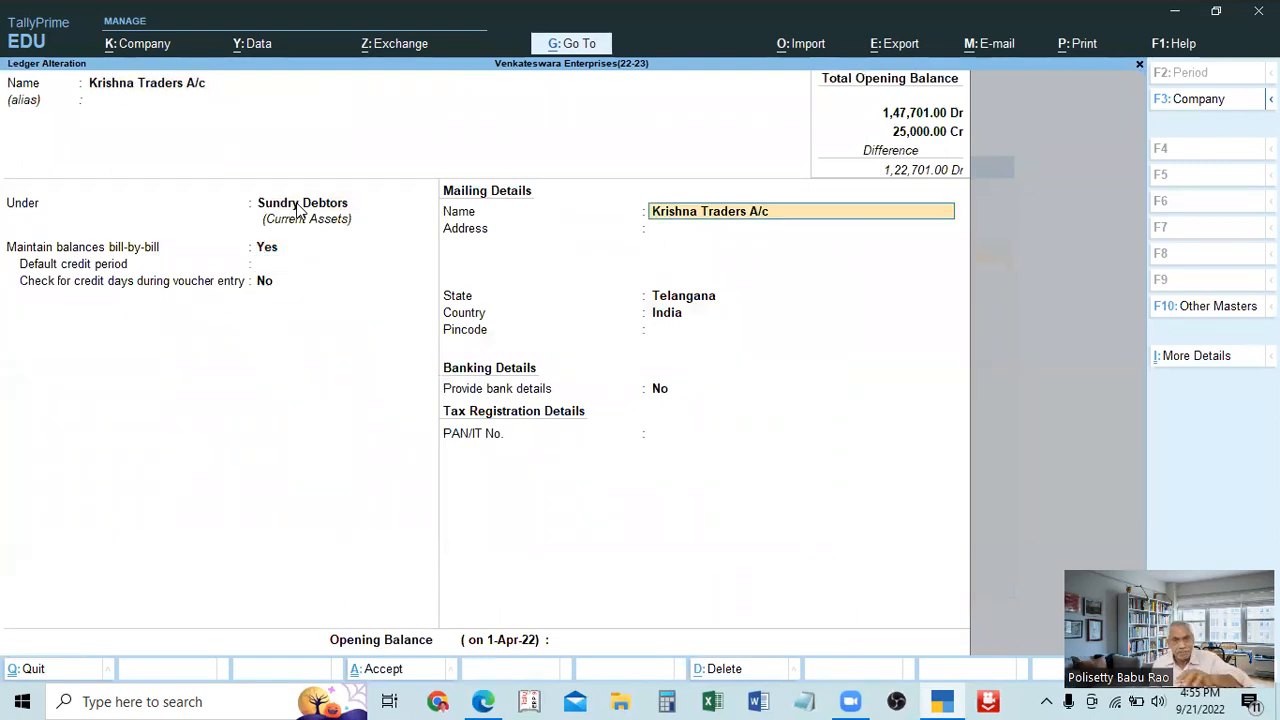
key("Return")
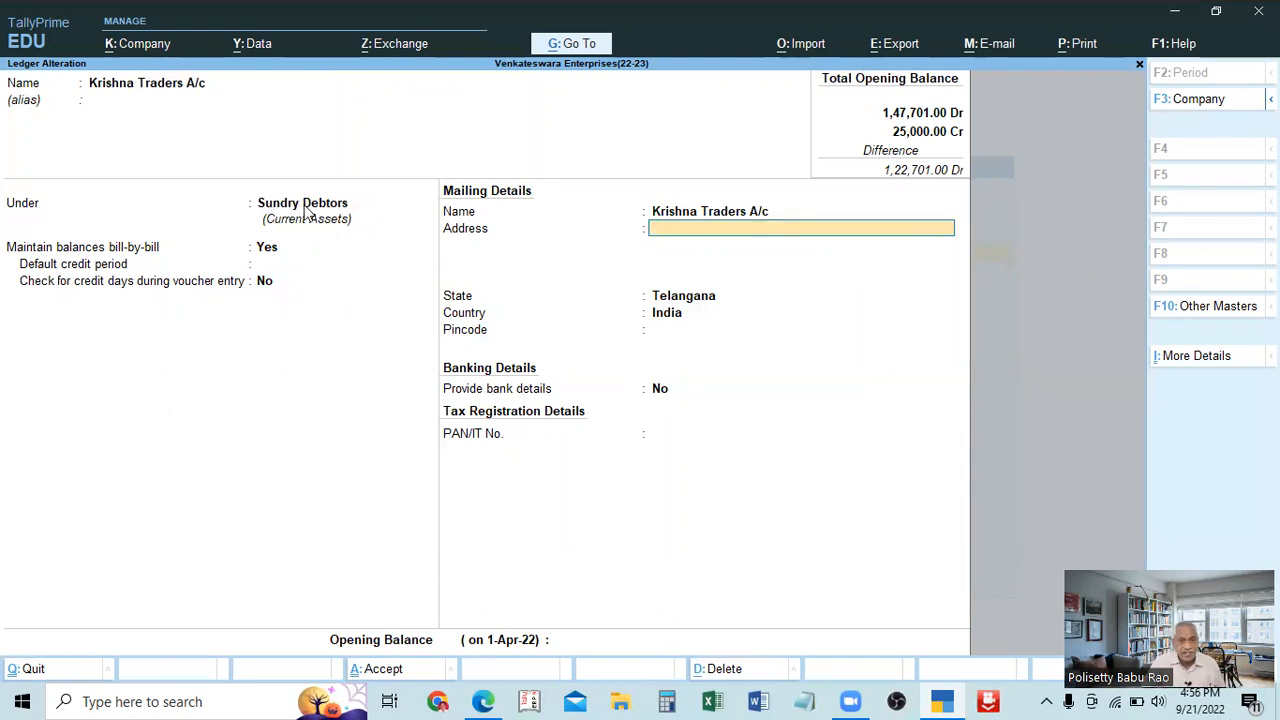
Reconfirm Sundry Debtors as the ledger's group and save the altered Krishna Traders A/c ledger.
left_click(307, 213)
key("Return")
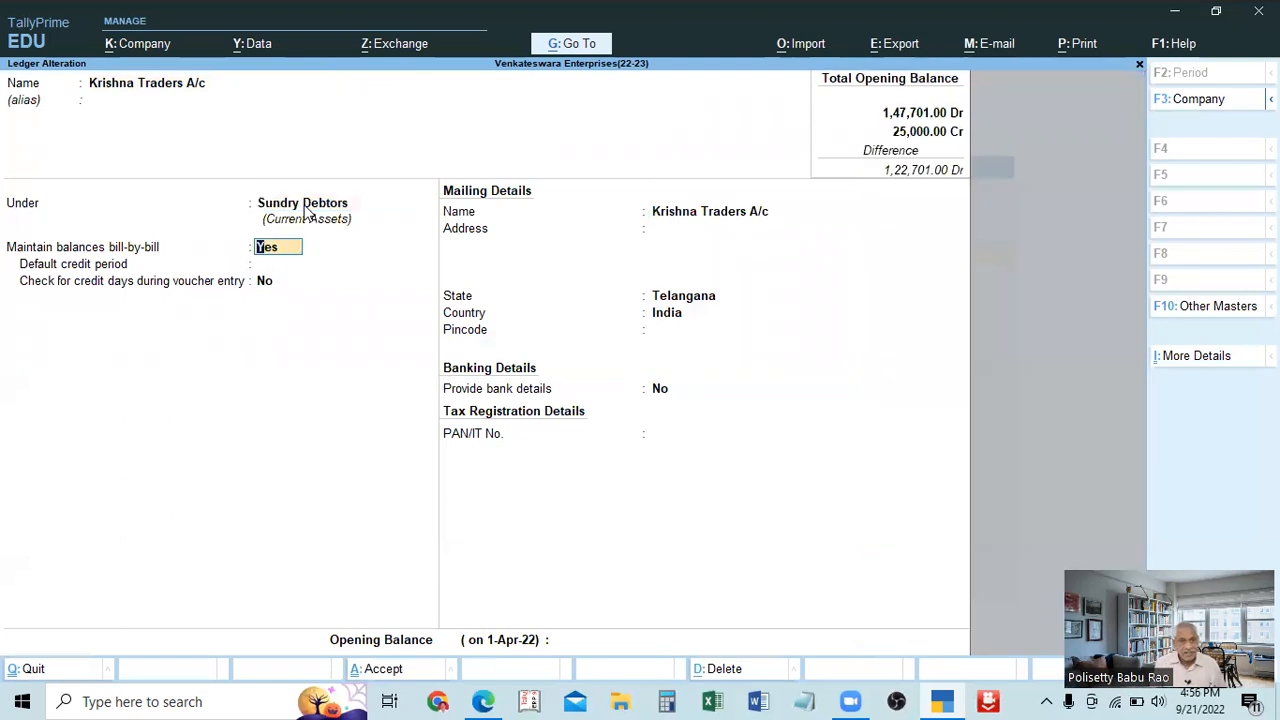
key("ctrl")
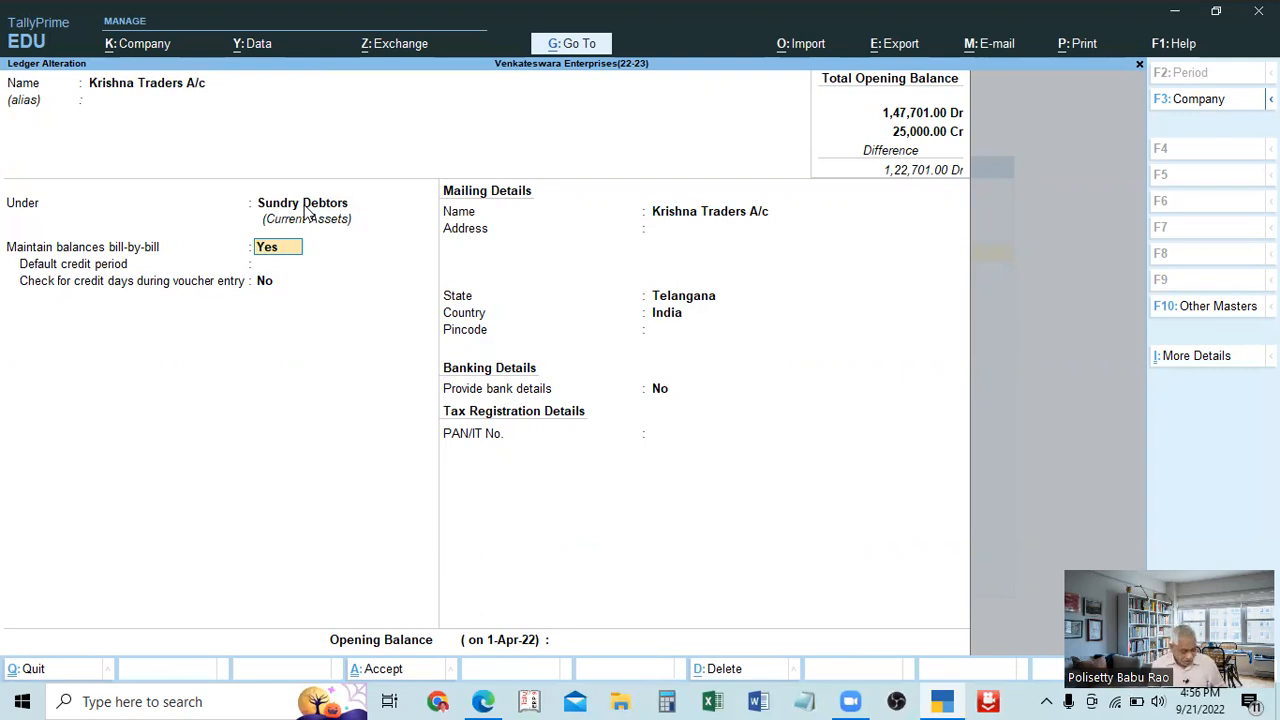
key("ctrl")
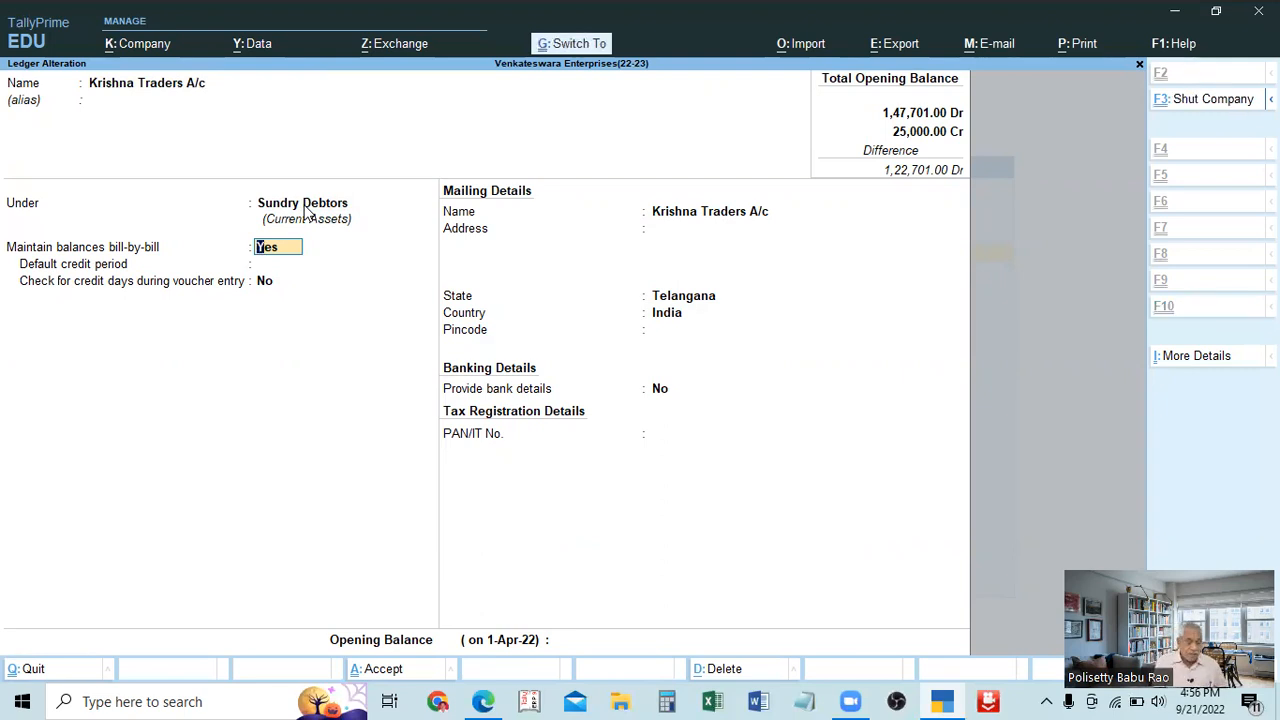
key("ctrl+a")
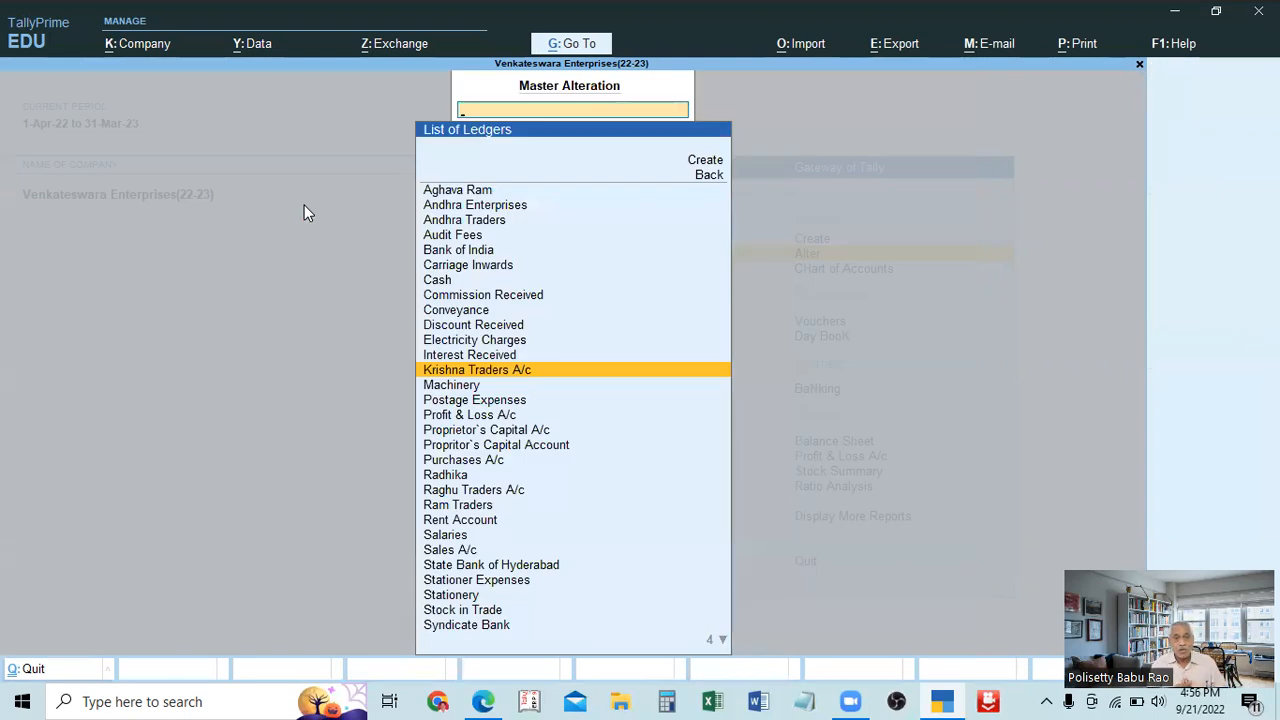
Reopen the Krishna Traders A/c ledger to check its group and return to the List of Ledgers.
key("Return")
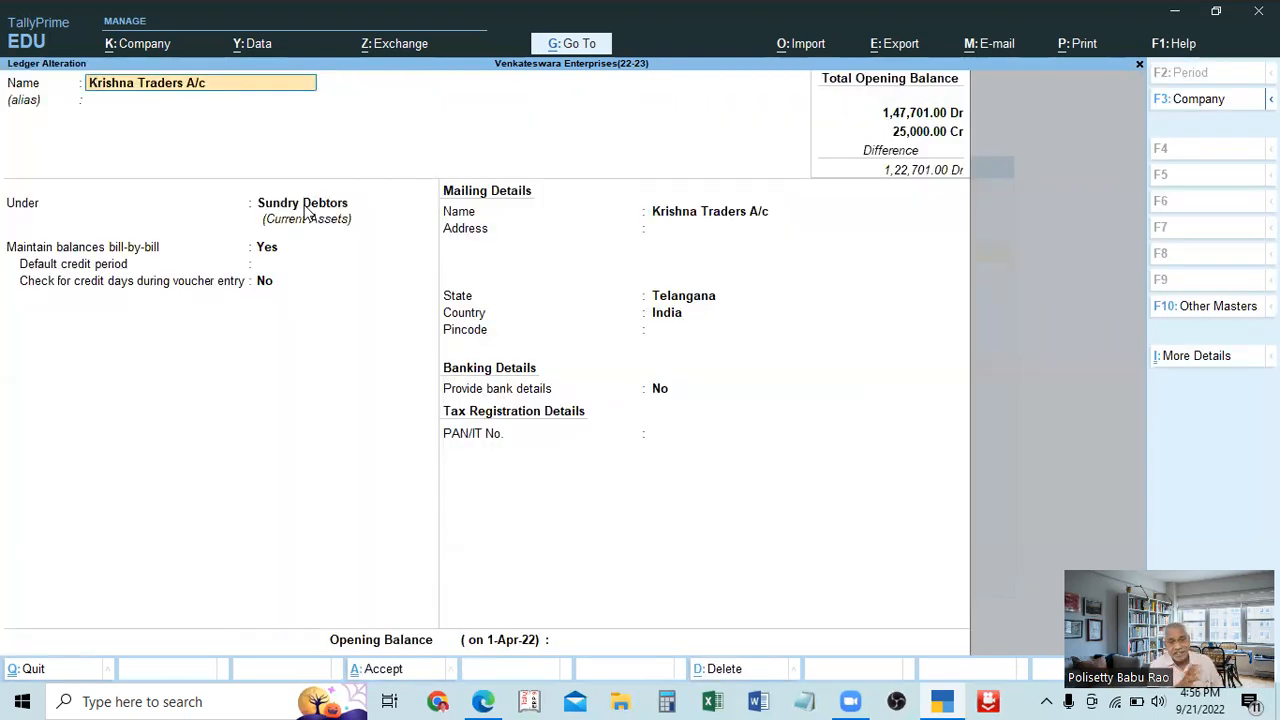
key("BackSpace")
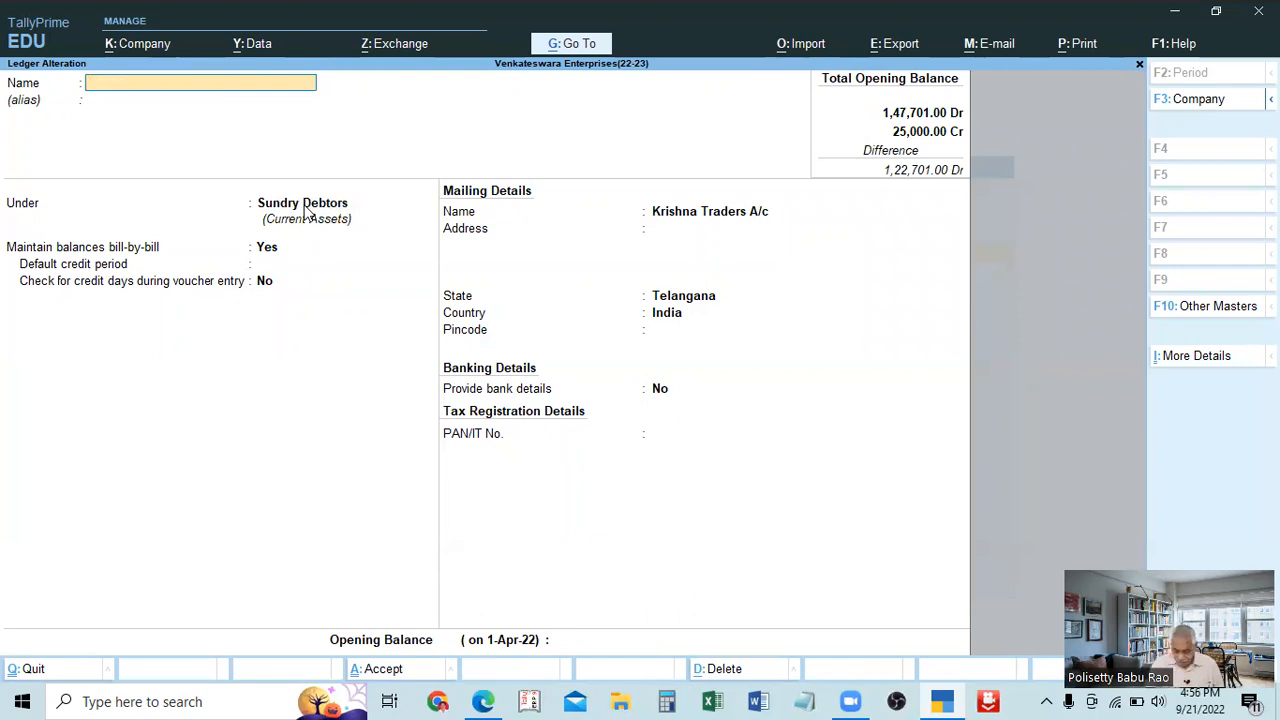
key("Escape")
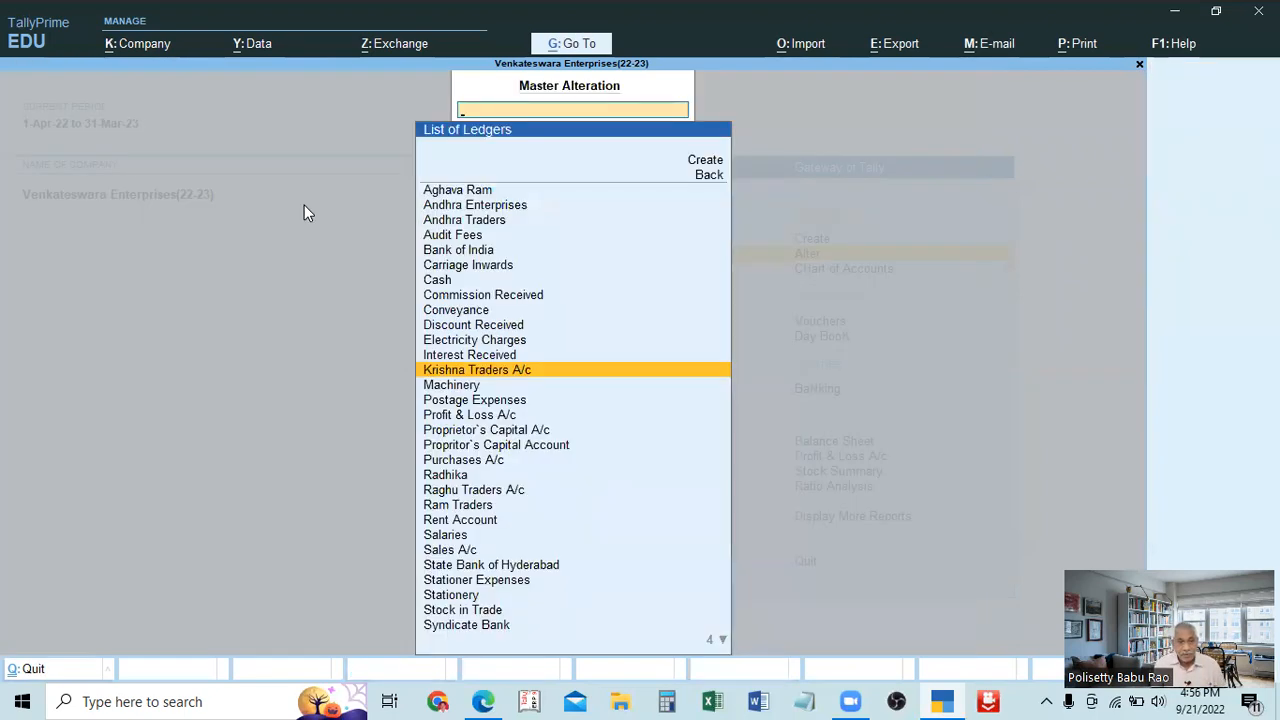
Find Ram Traders in the List of Ledgers and open it for alteration.
key("Down")
key("Down")
key("Down")
key("Down")
key("Down")
key("Down")
key("Down")
key("Down")
key("Down")
key("Down")
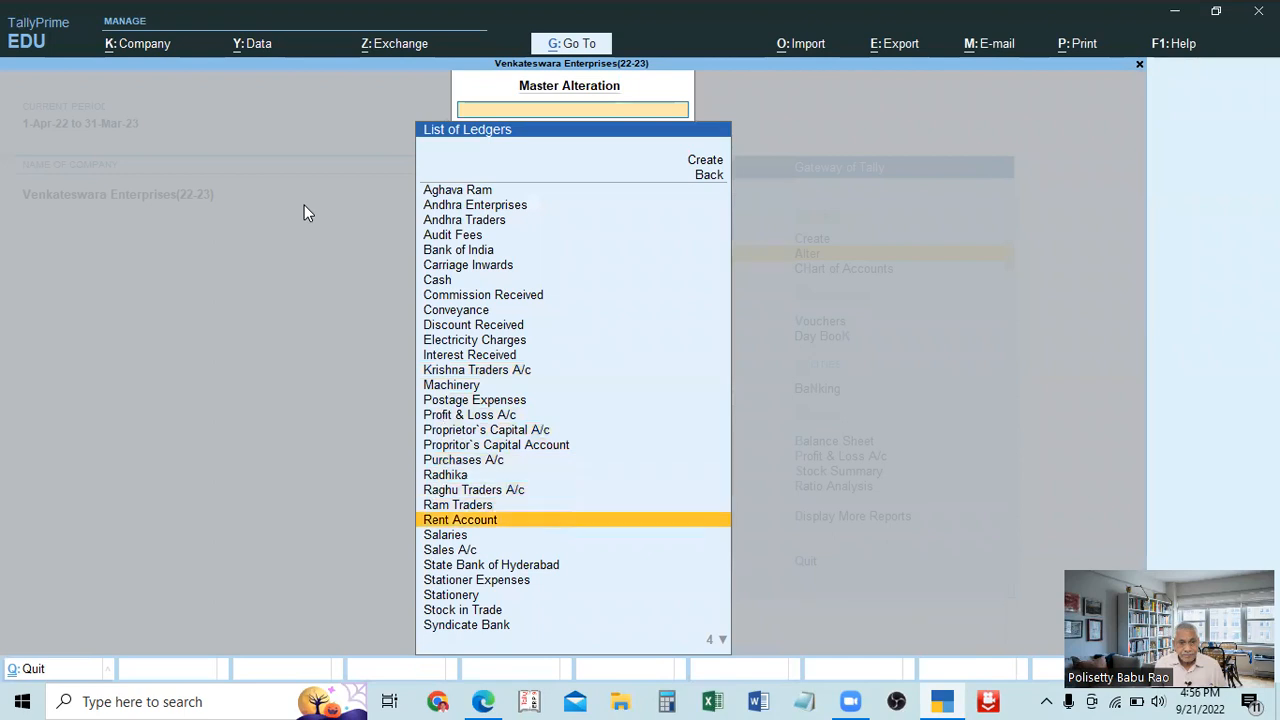
key("Up")
key("Return")
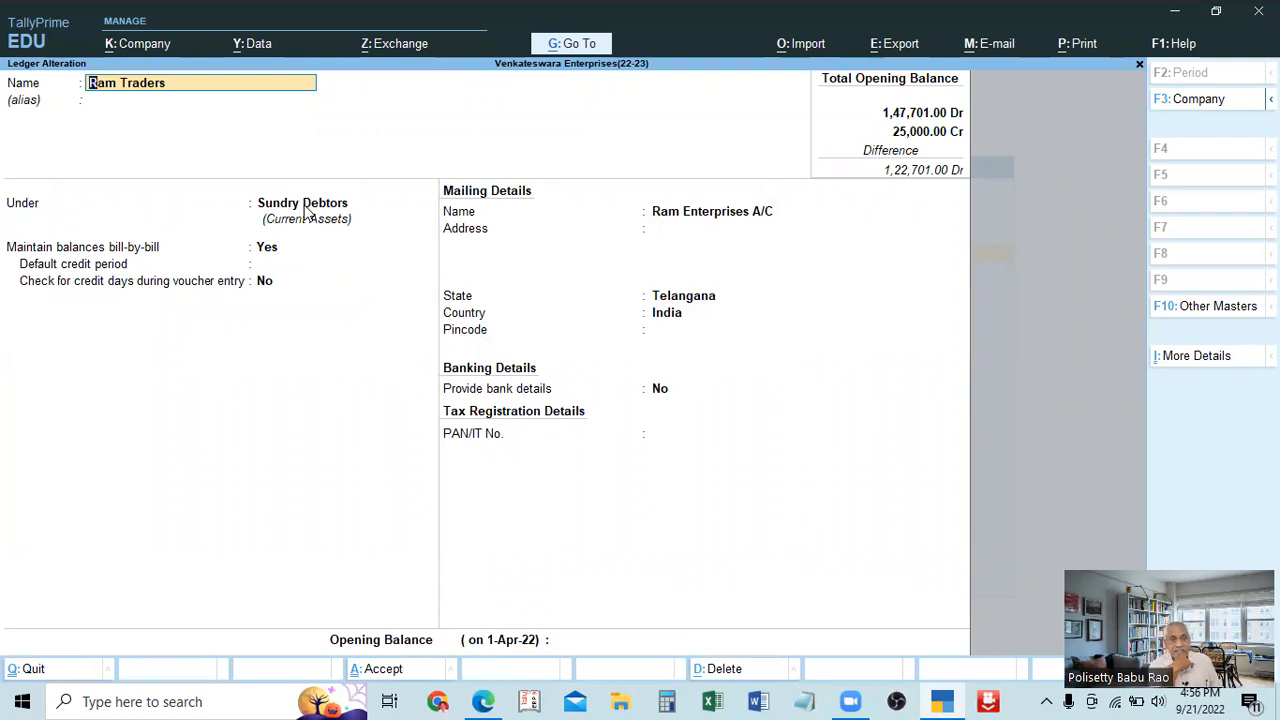
Change the group of the Ram Traders ledger to Sundry Creditors and save the alteration.
key("Return")
key("Return")
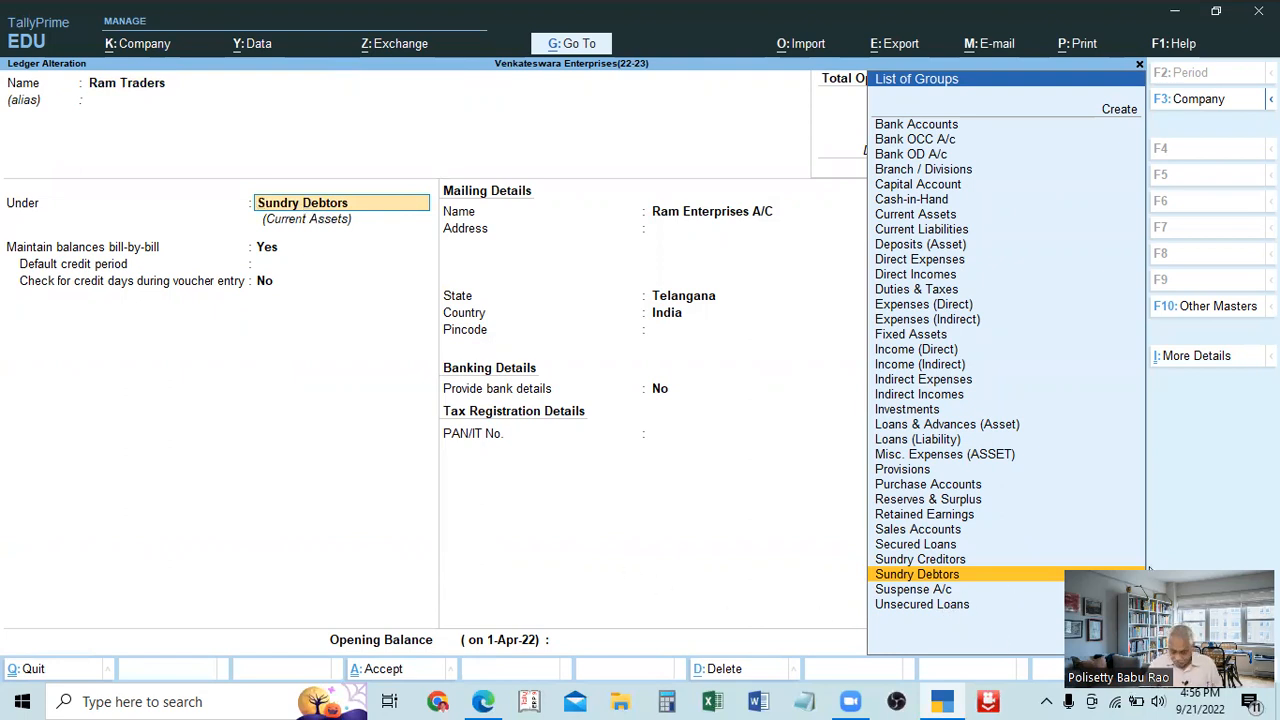
key("Up")
key("Down")
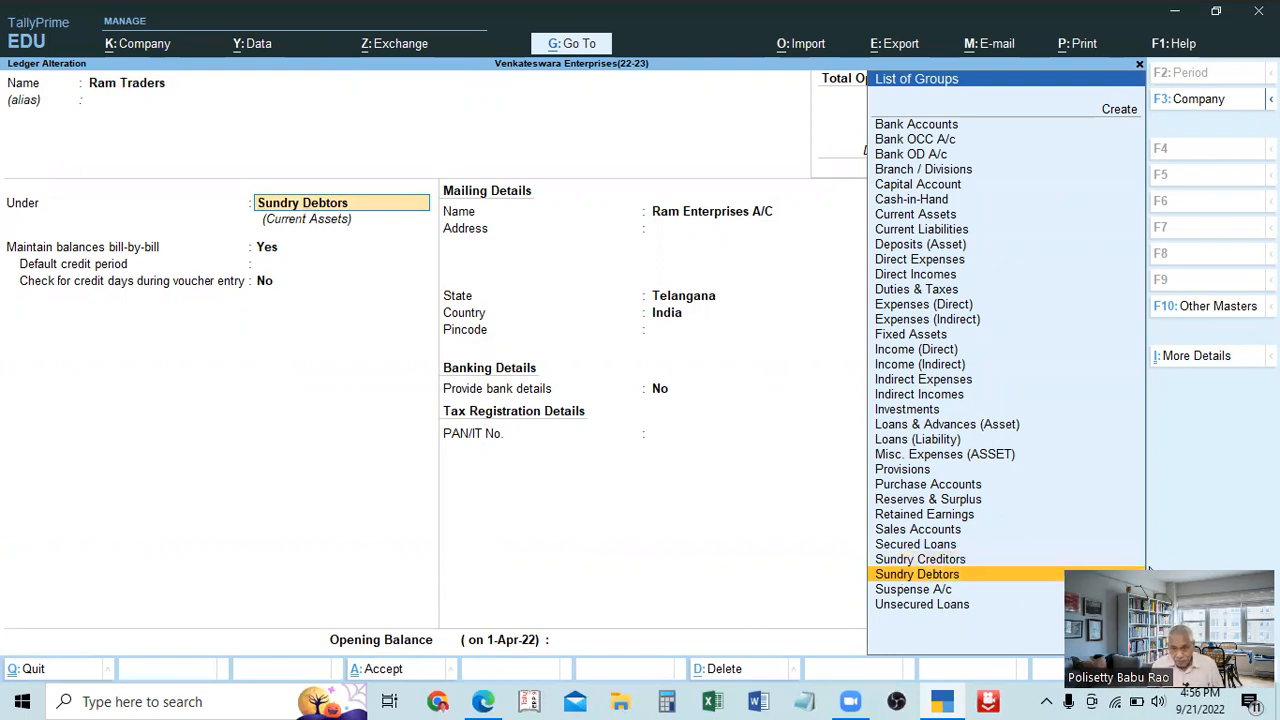
left_click(903, 564)
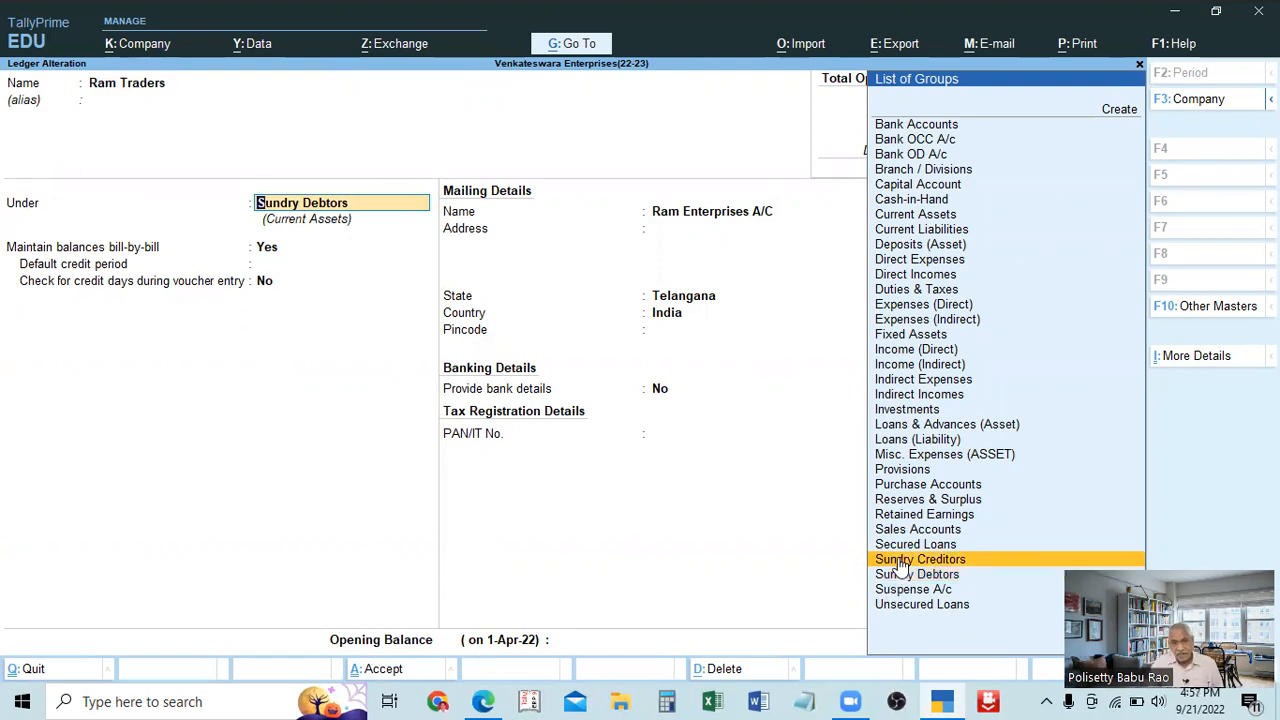
left_click(903, 564)
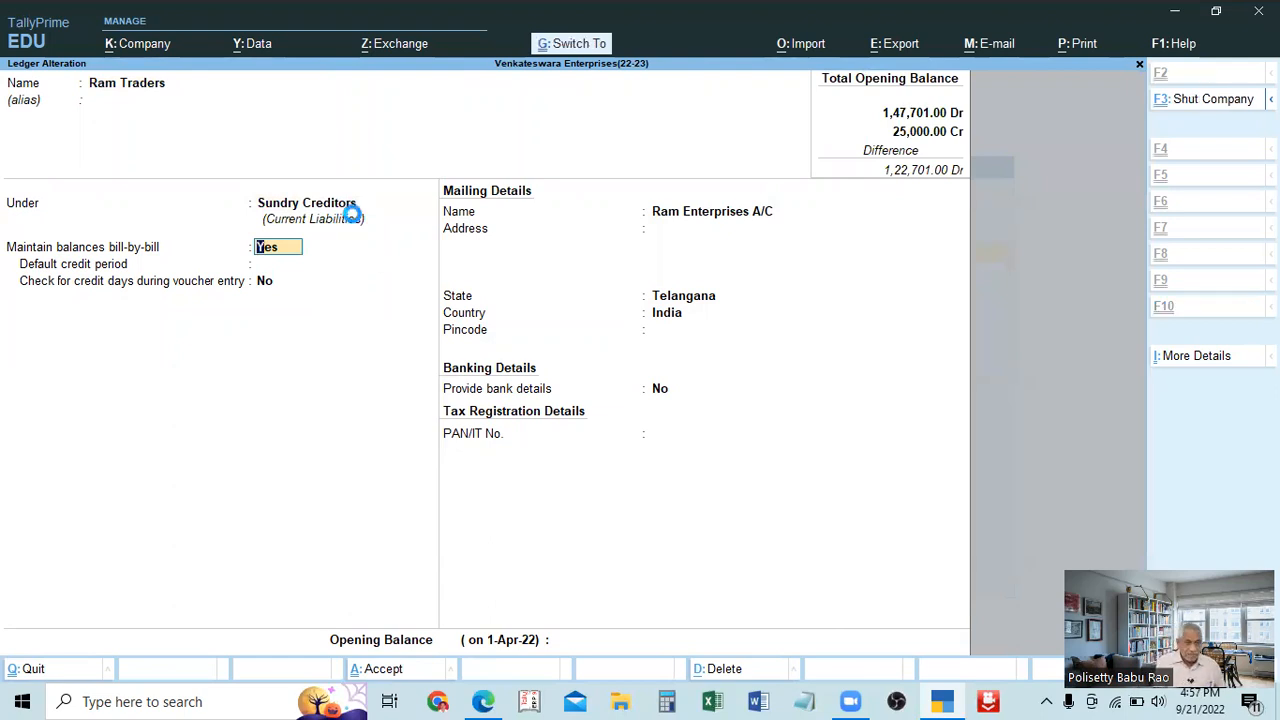
key("ctrl+a")
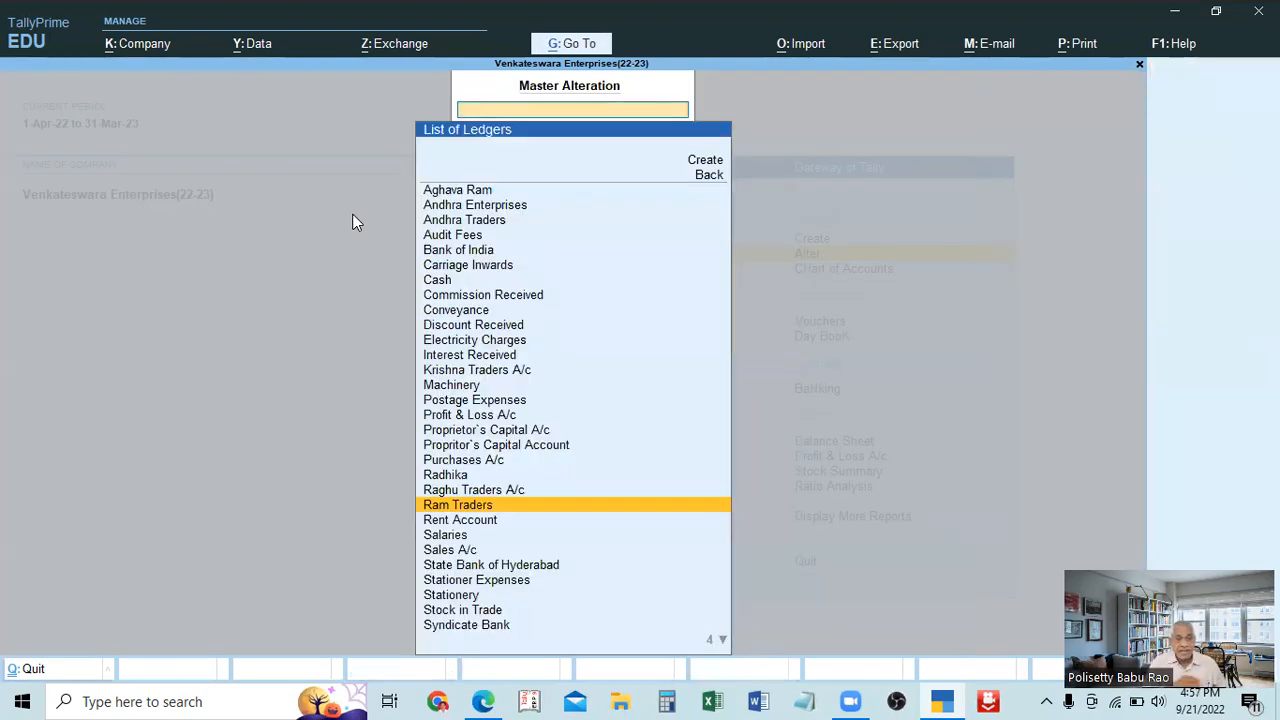
Reopen the Ram Traders ledger to check its group and return to the List of Ledgers.
key("Return")
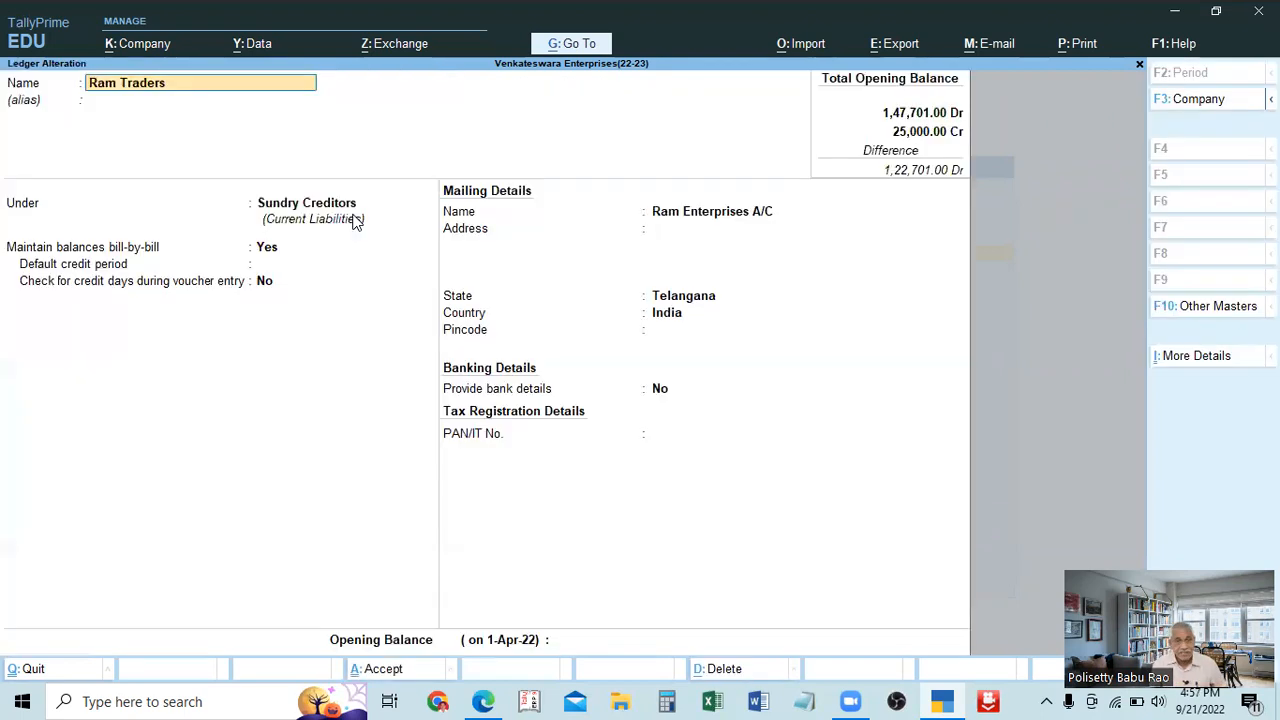
key("BackSpace")
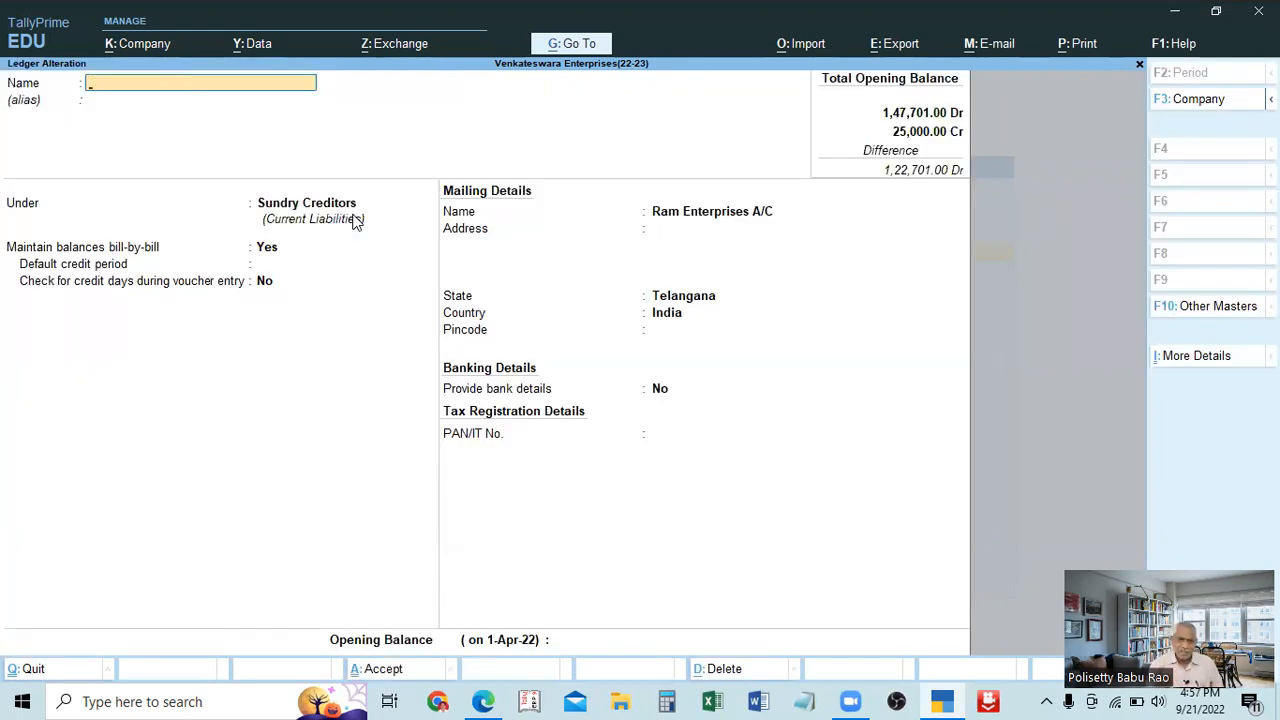
key("Escape")
Find State Bank of Hyderabad in the List of Ledgers and open it for alteration.
key("Down")
key("Down")
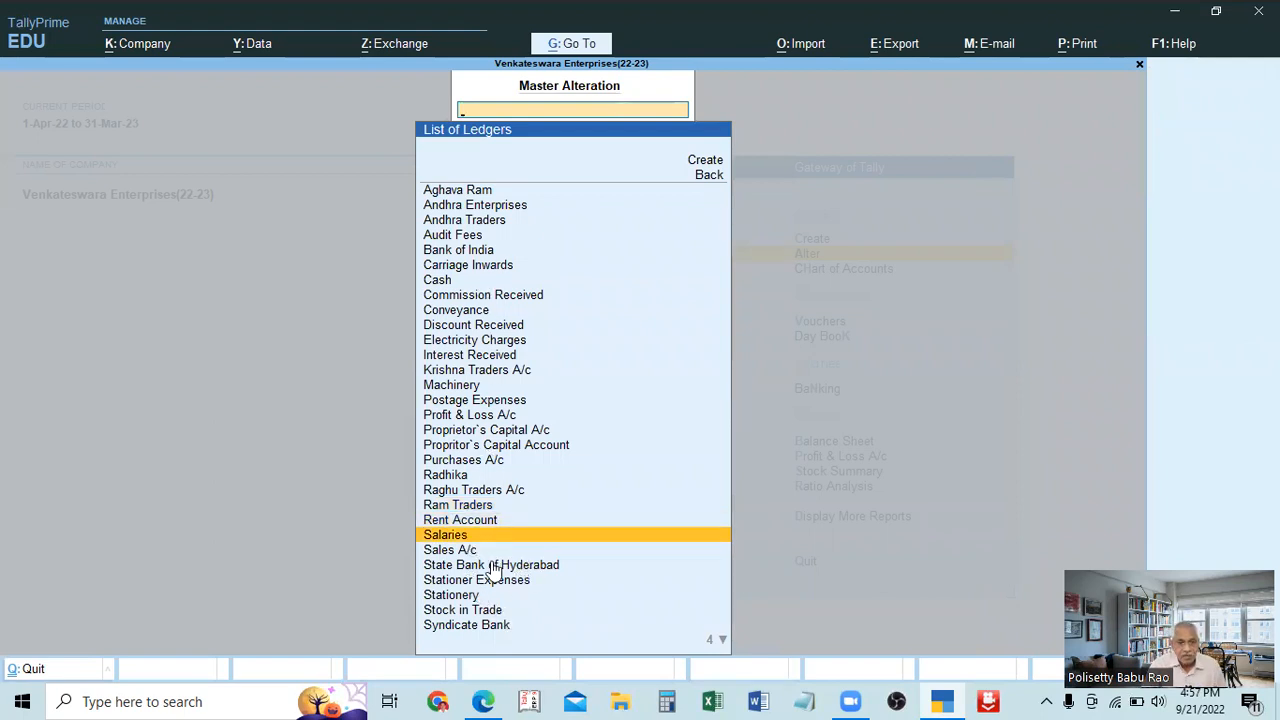
left_click(492, 566)
left_click(493, 566)
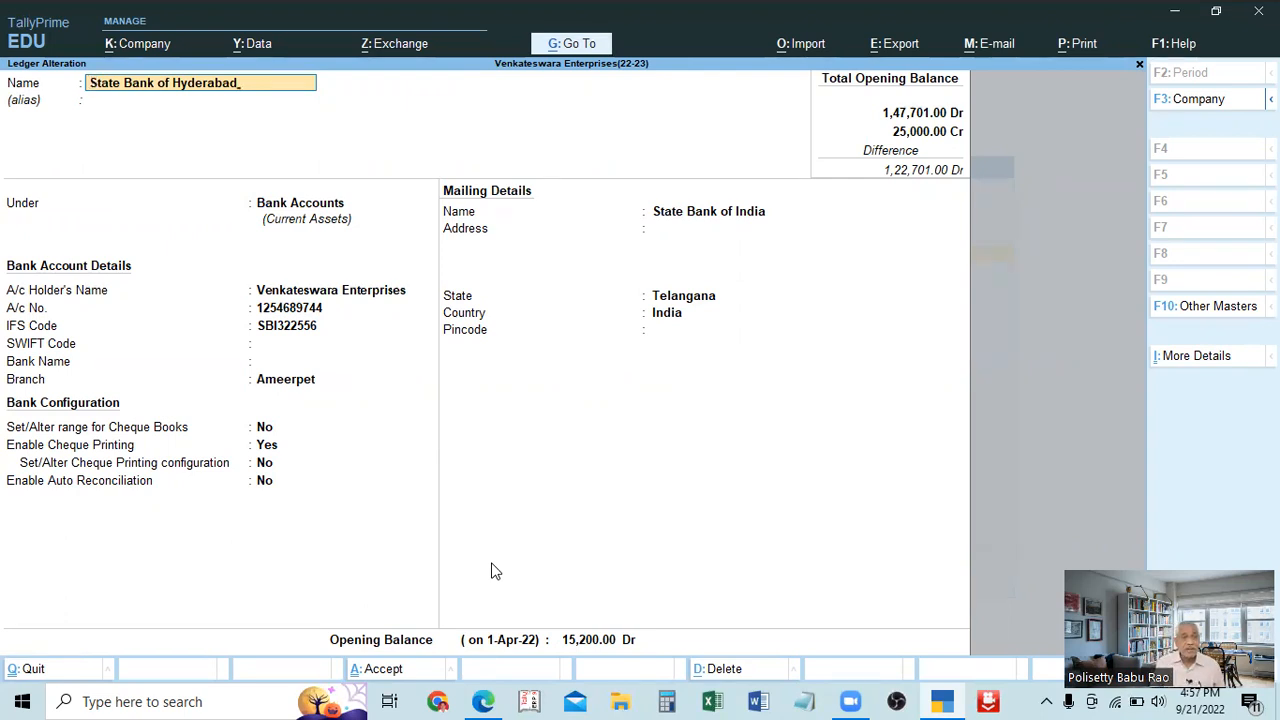
Rename the State Bank of Hyderabad ledger as State Bank of India.
key("BackSpace")
key("BackSpace")
key("BackSpace")
key("BackSpace")
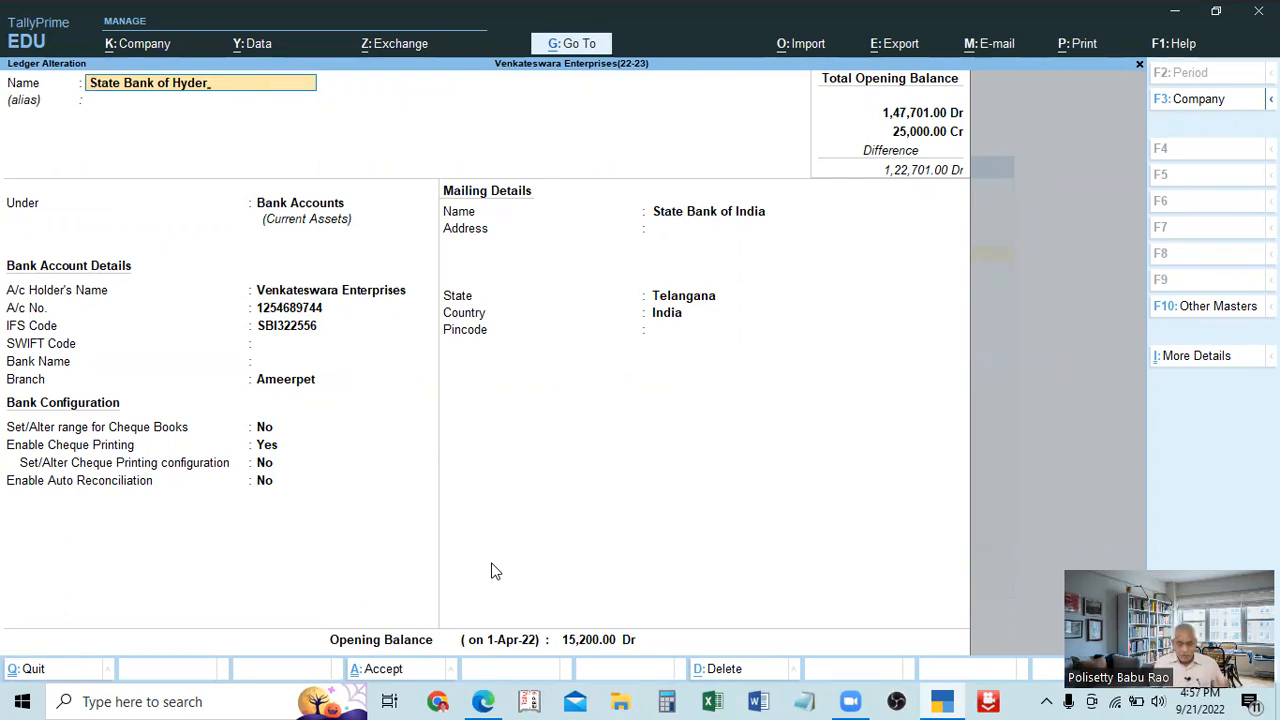
key("BackSpace")
key("BackSpace")
key("BackSpace")
key("BackSpace")
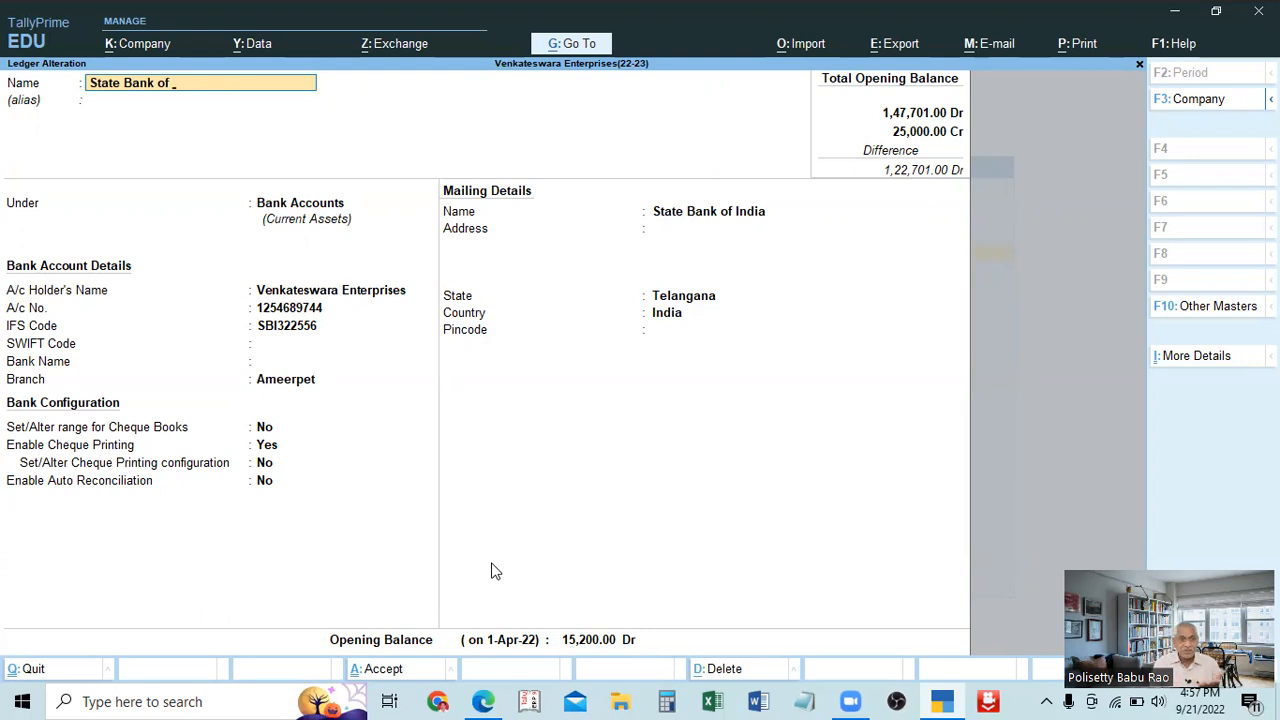
type("India")
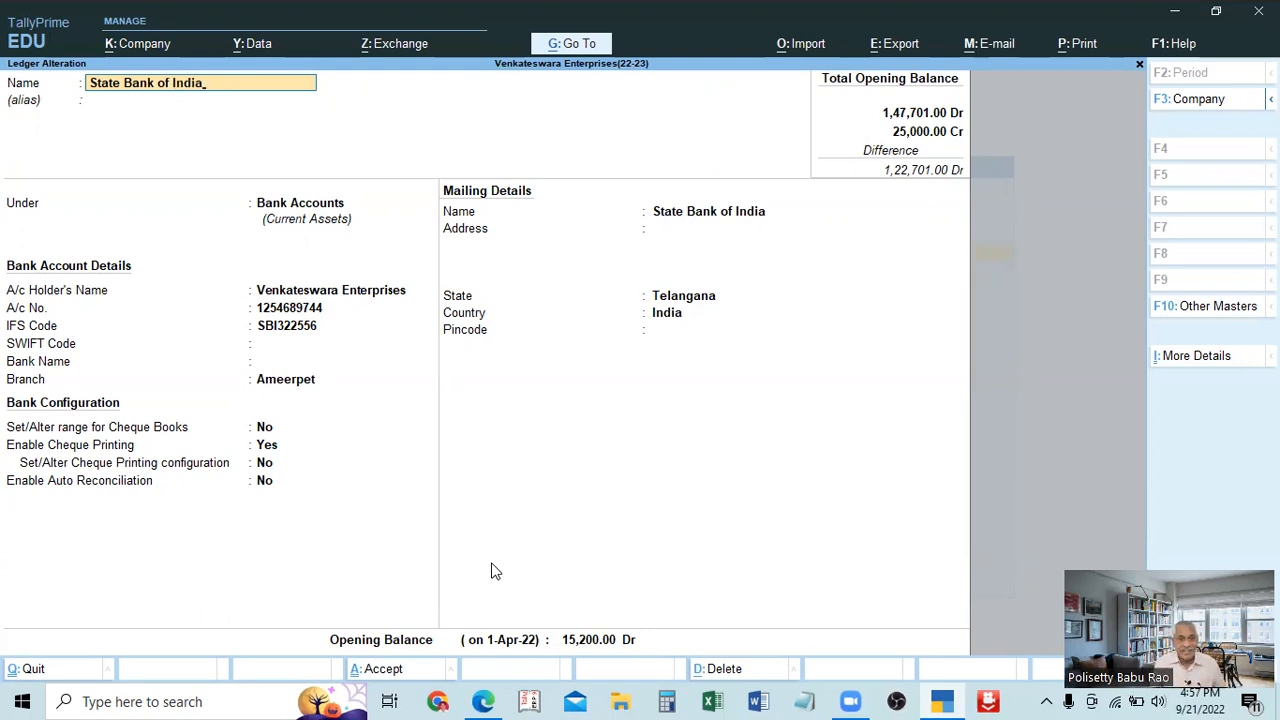
Go through the bank ledger's remaining details, dismiss the not-responding dialog and the IFS code warning, and save the State Bank of India ledger.
key("Return")
key("Return")
key("Return")
key("Return")
key("Return")
key("Return")
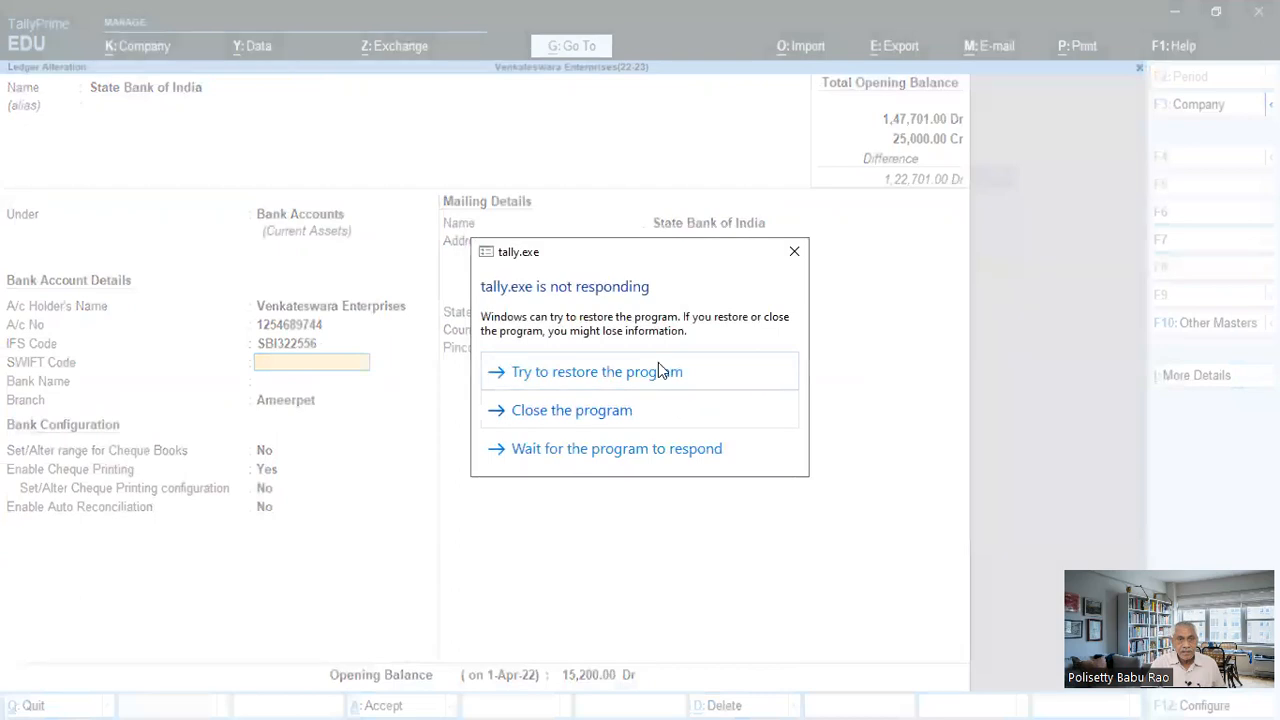
left_click(795, 252)
left_click(285, 378)
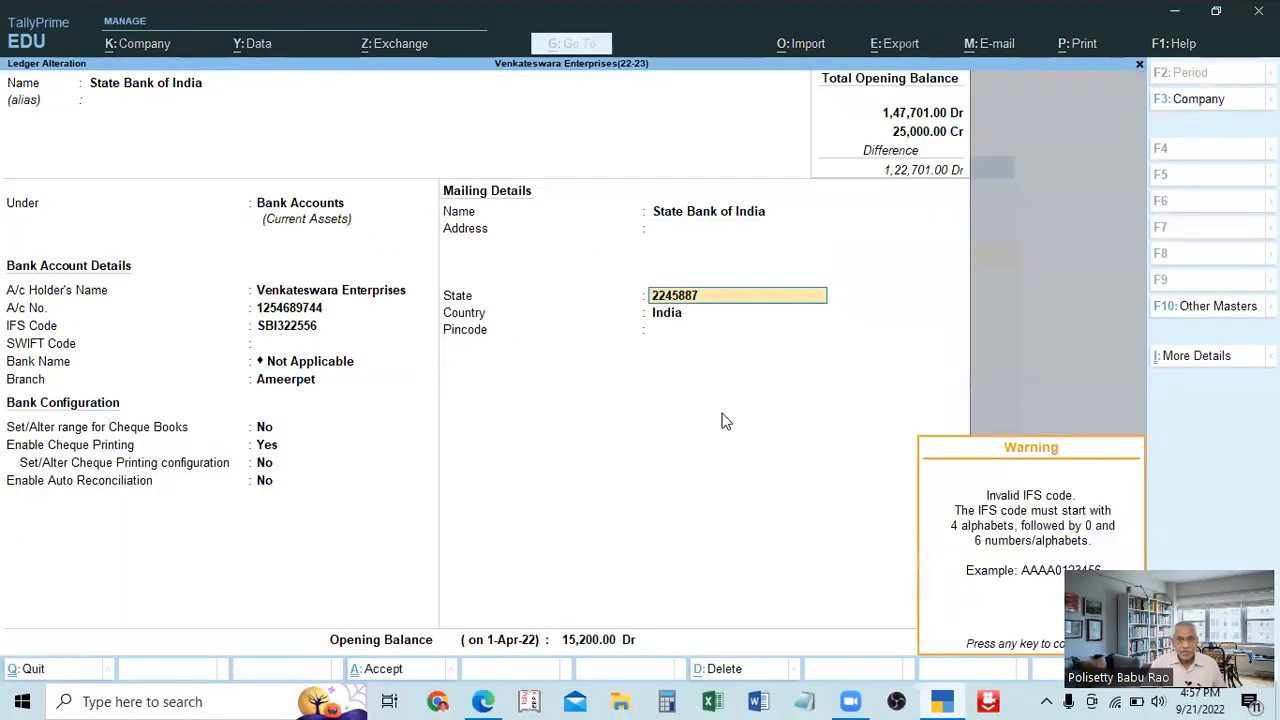
left_click(296, 345)
key("Return")
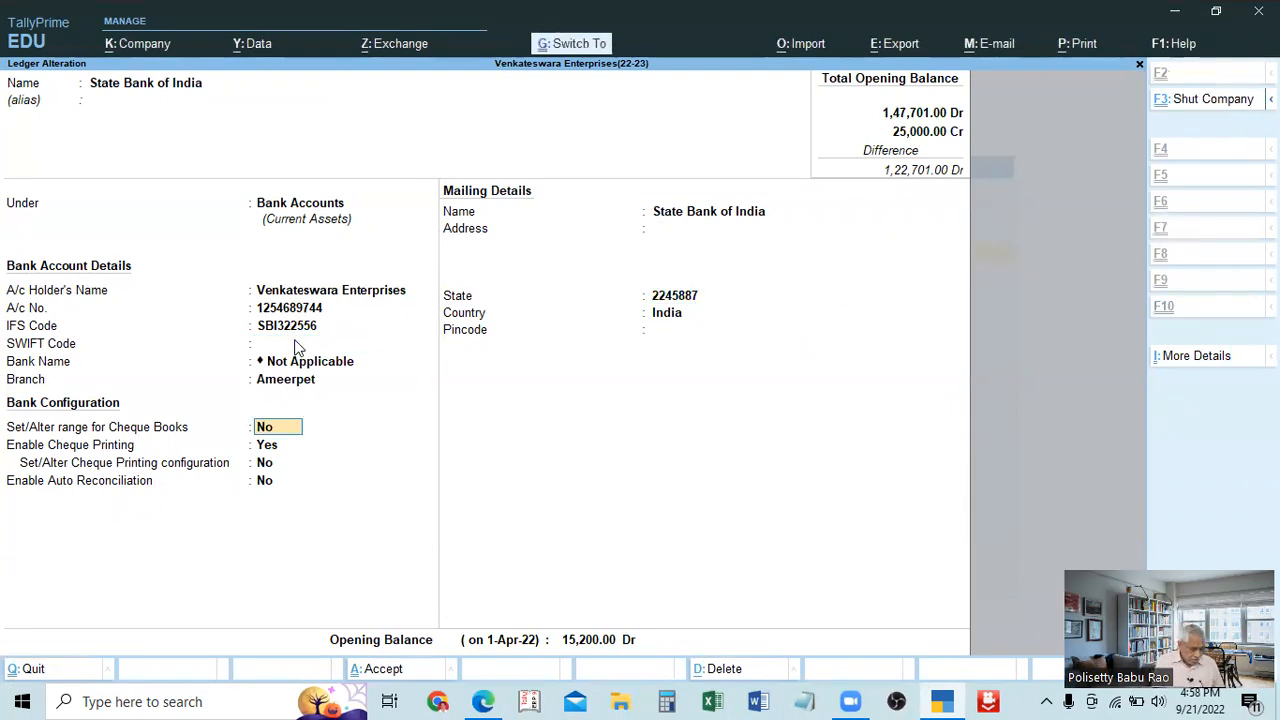
key("ctrl+a")
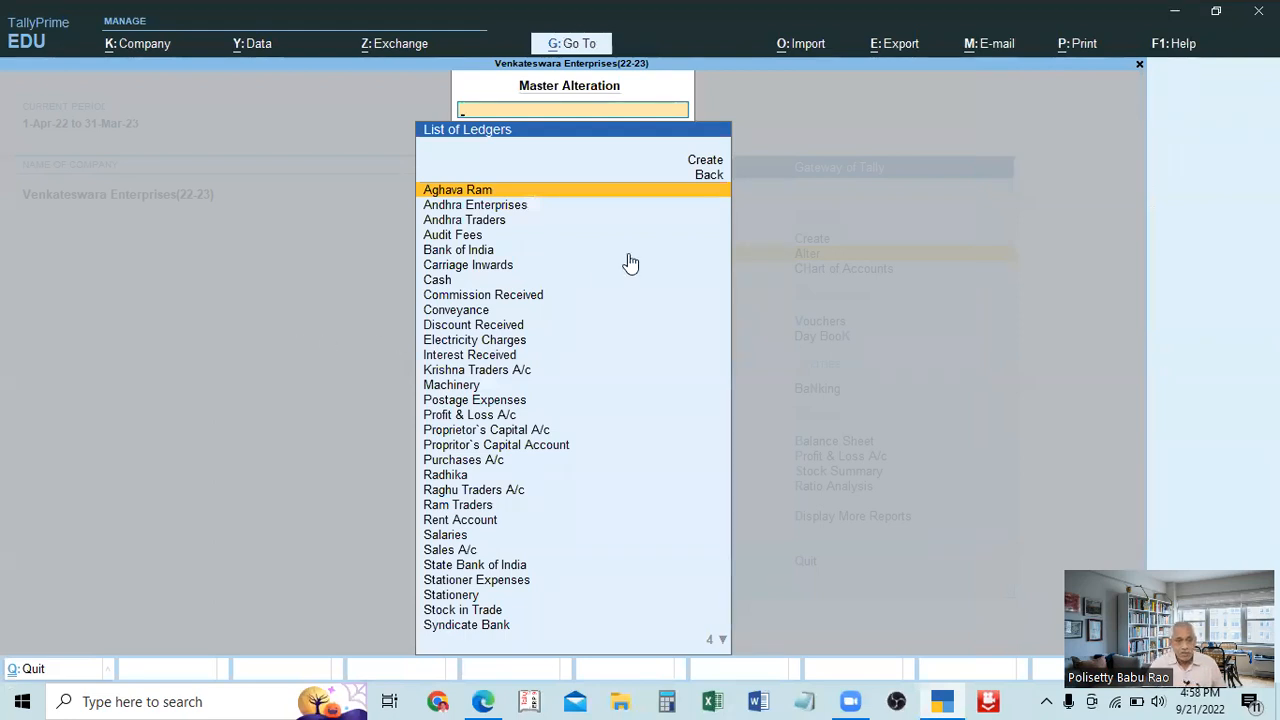
Search the ledgers for "st", open State Bank of India to check its saved details, and return to the List of Ledgers.
type("st")
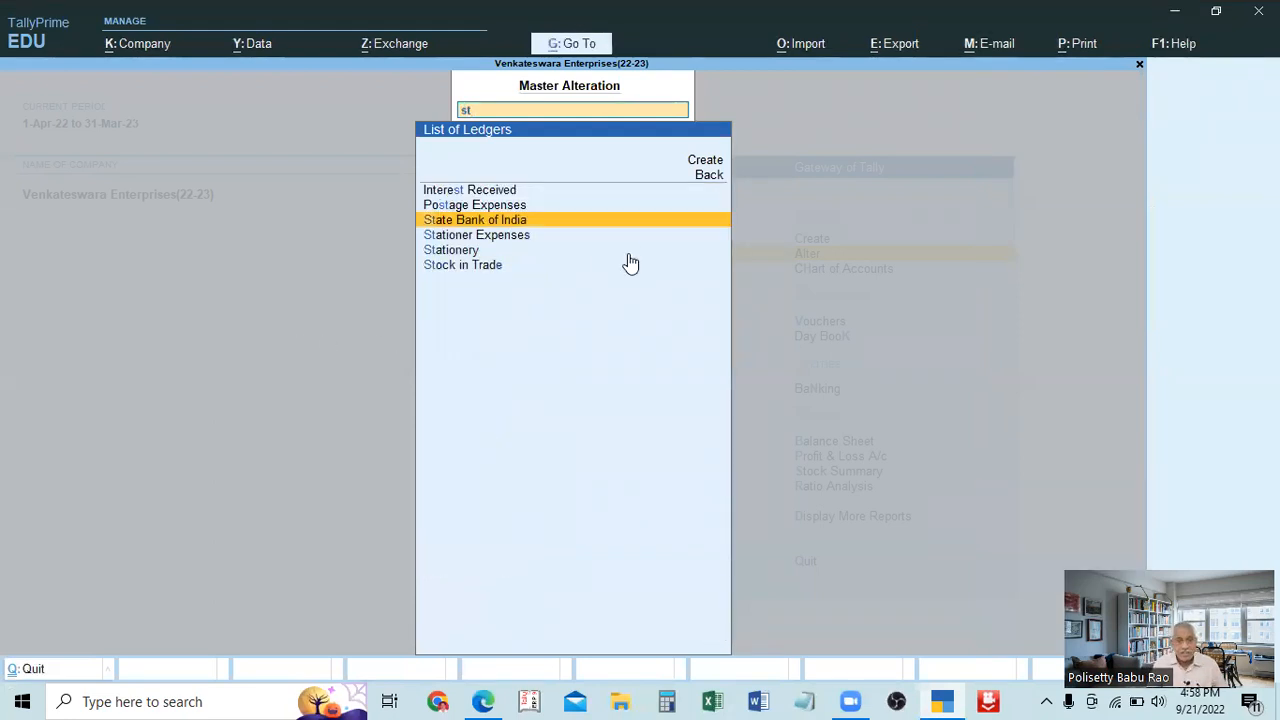
key("Return")
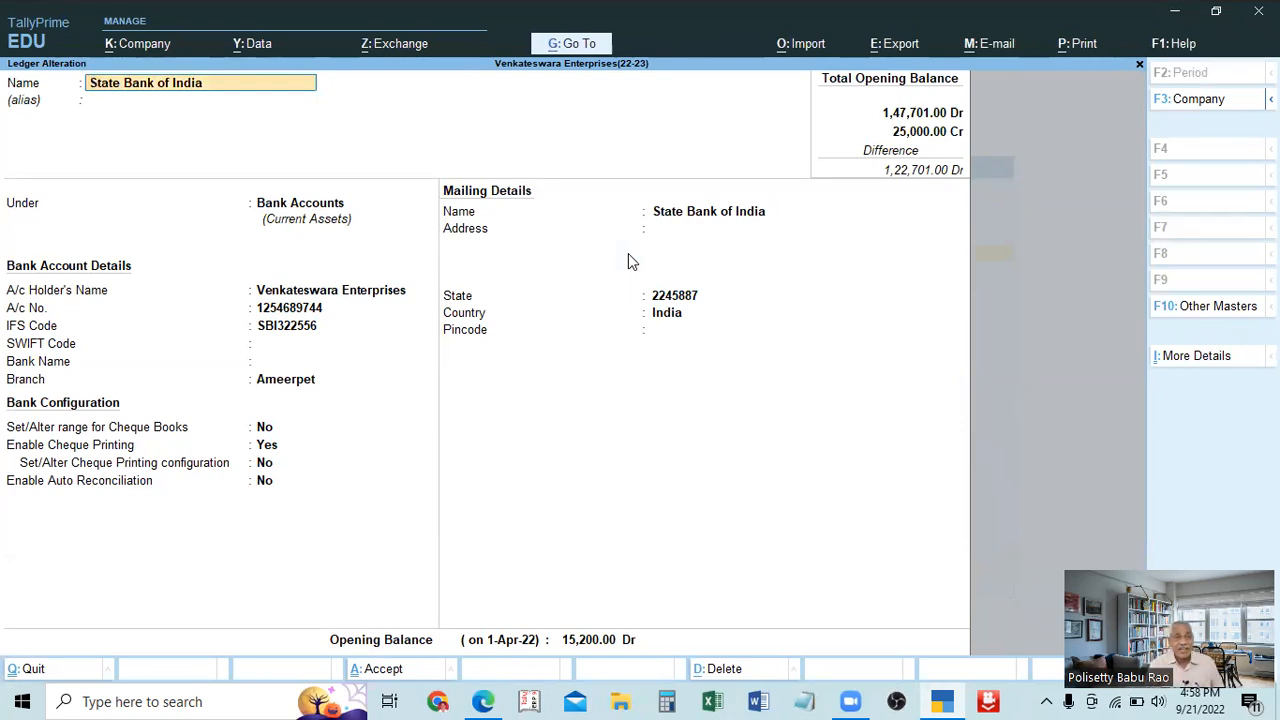
key("BackSpace")
key("Escape")
key("Return")
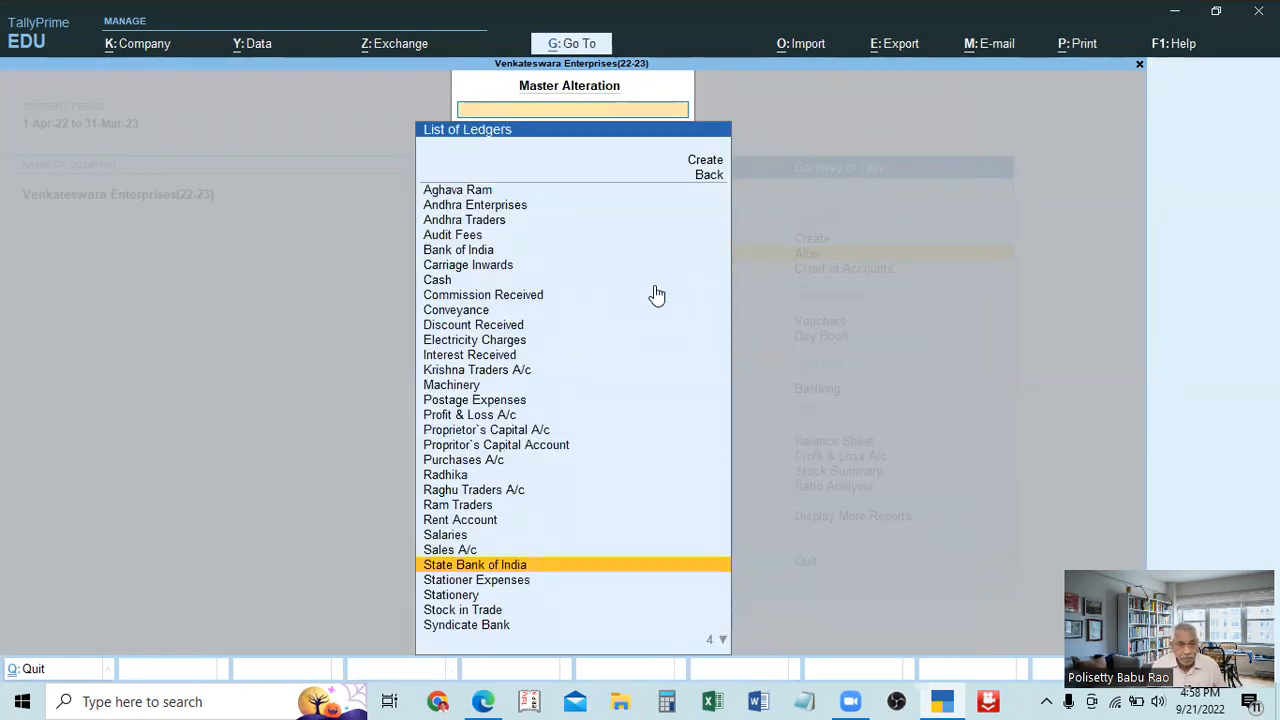
Find Syndicate Bank in the List of Ledgers and open it for alteration.
key("Up")
key("Up")
key("Up")
key("Up")
key("Up")
key("Up")
key("Up")
key("Up")
key("Down")
key("Down")
key("Down")
key("Down")
key("Down")
key("Down")
key("Down")
key("Down")
key("Down")
key("Down")
key("Down")
key("Down")
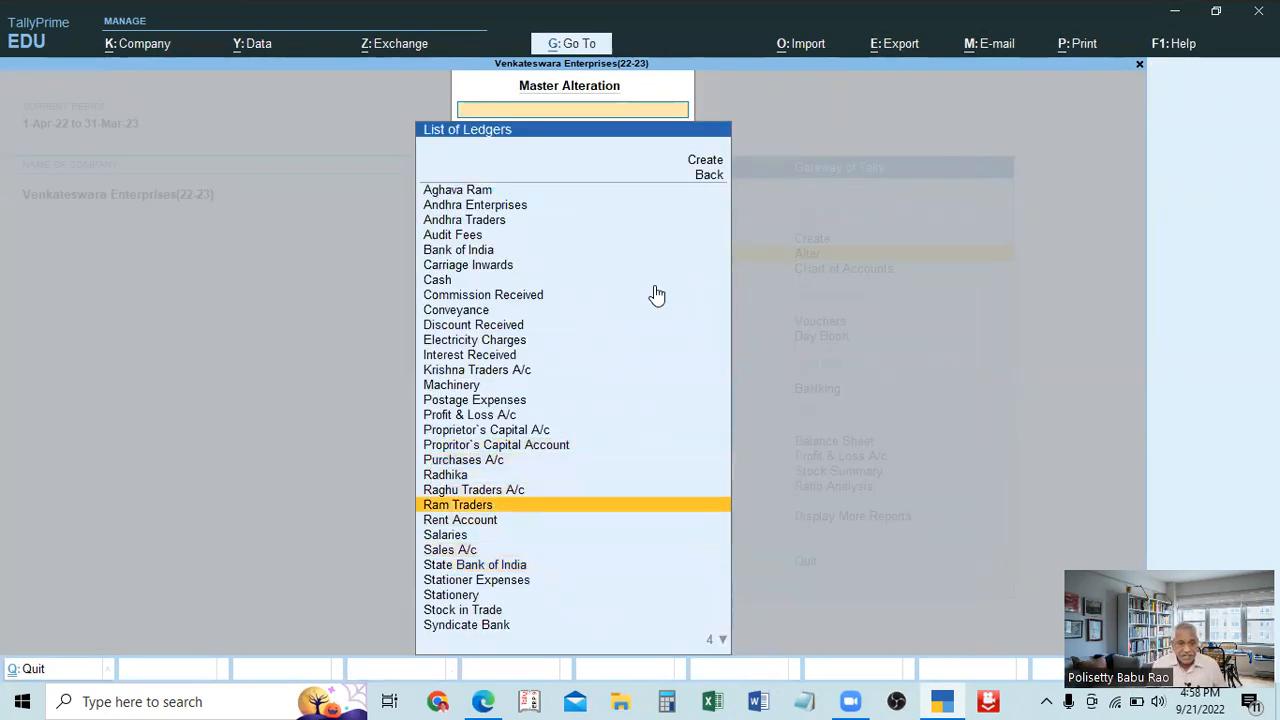
key("Return")
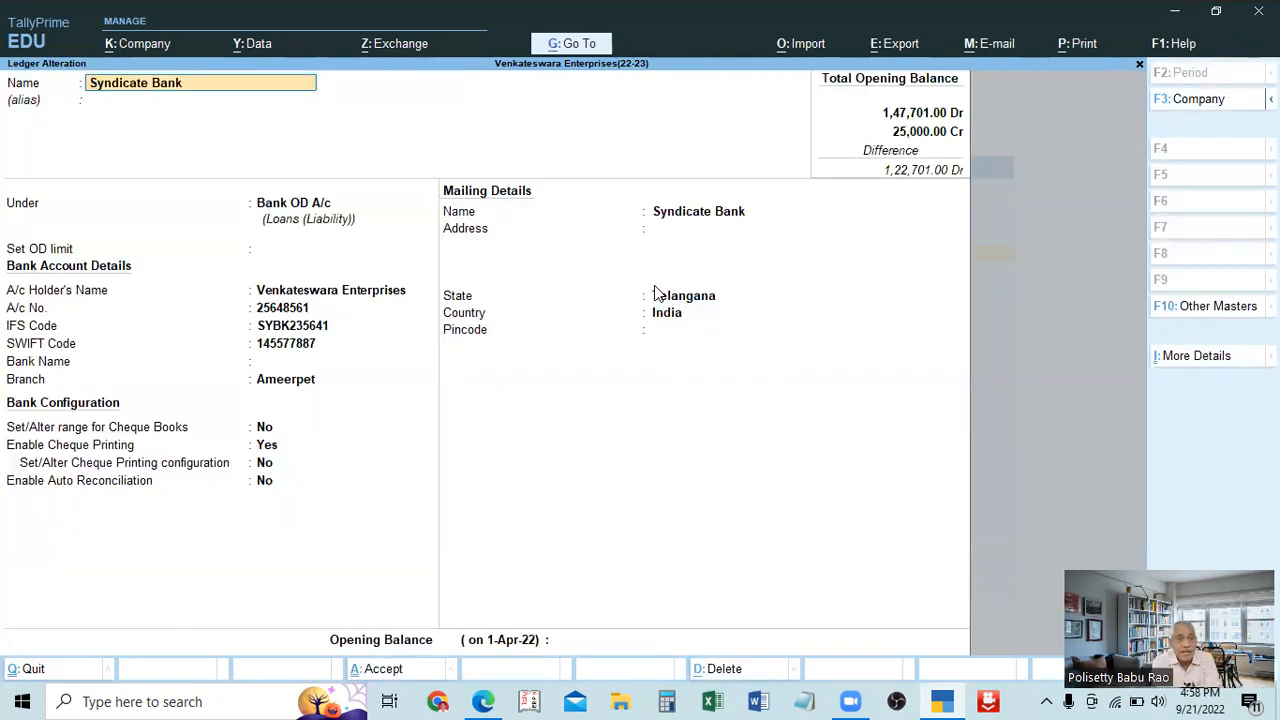
Go to the group field of the Syndicate Bank ledger and examine the direct and indirect expense and income groups available.
key("Return")
key("Return")
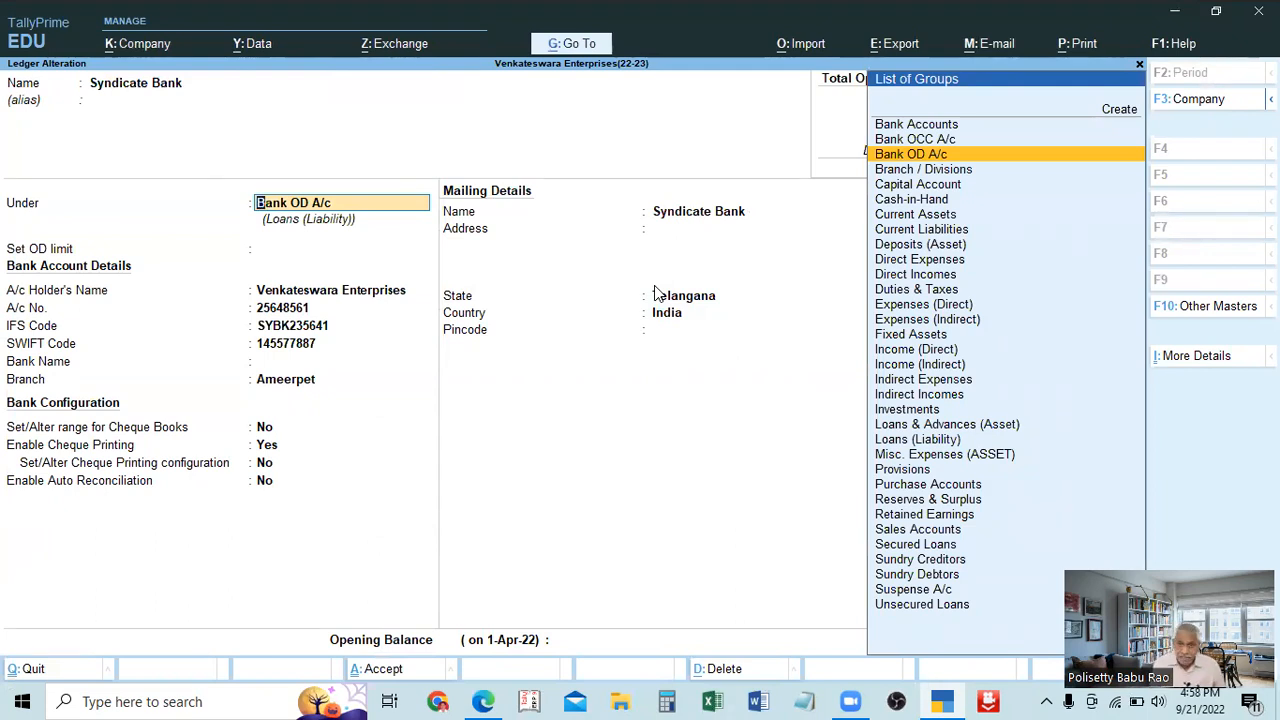
key("Down")
key("Down")
key("Down")
key("Down")
key("Down")
key("Down")
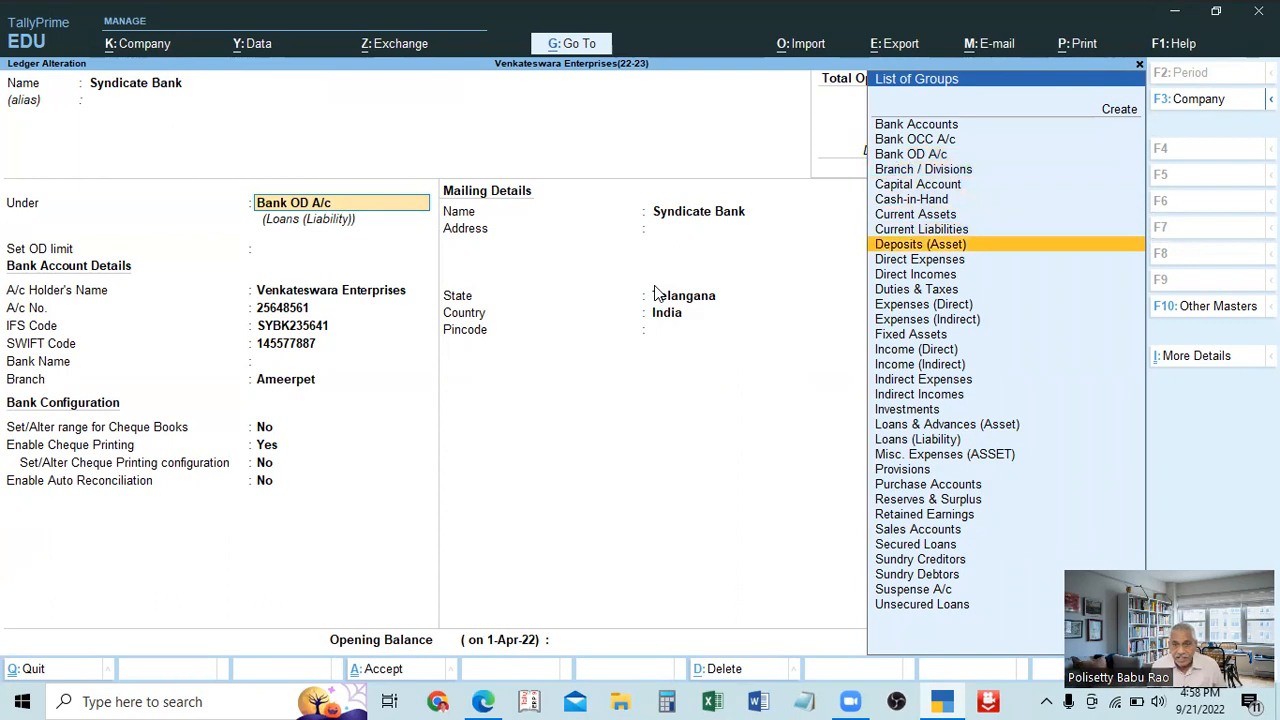
key("Down")
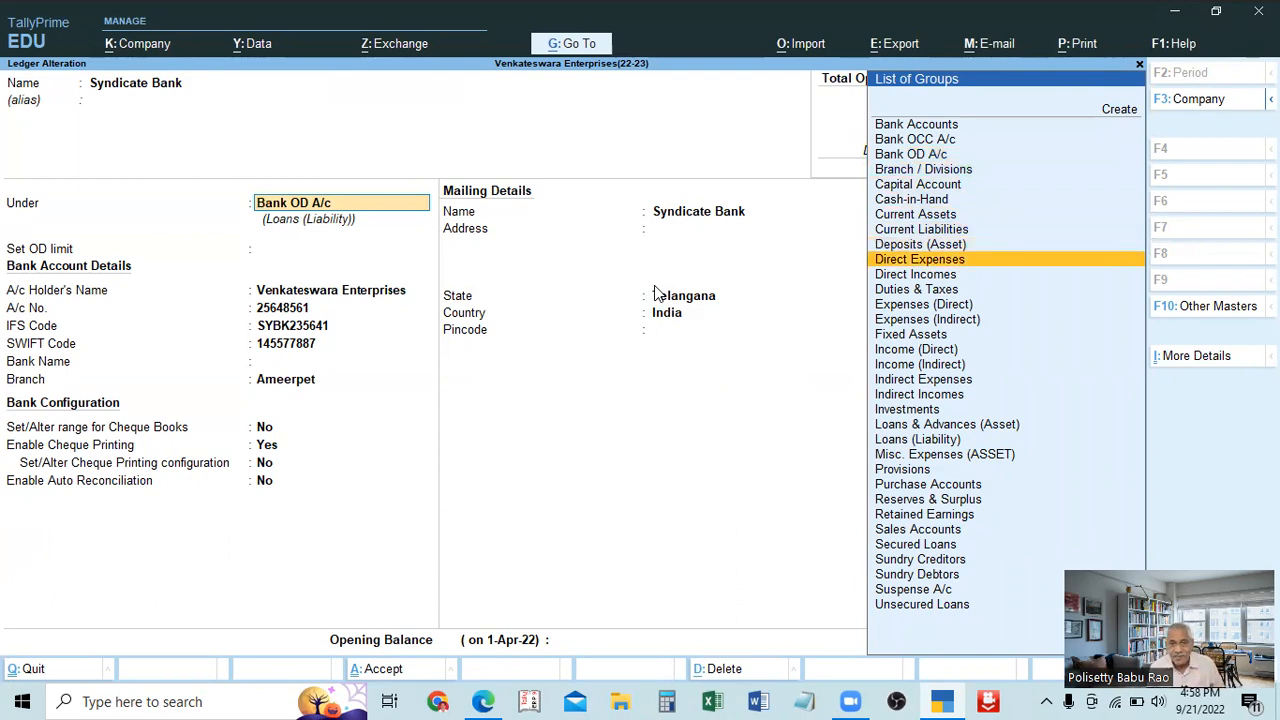
key("Down")
key("Down")
key("Down")
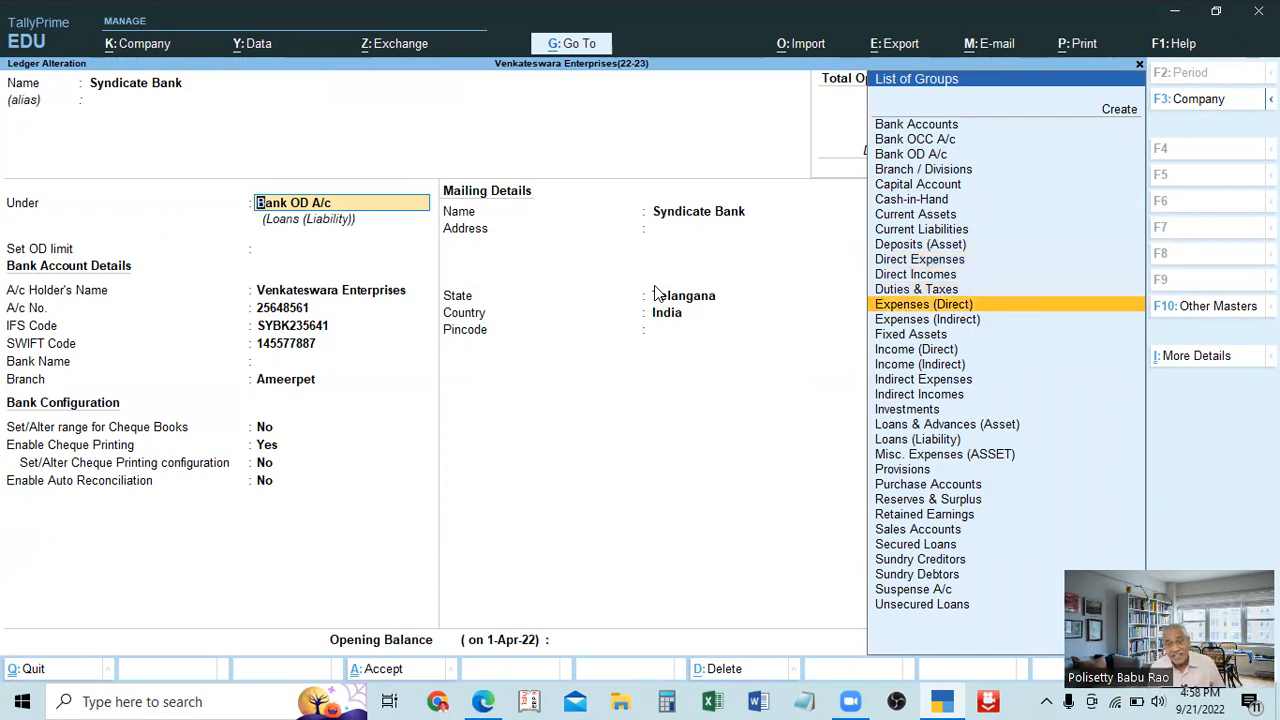
key("Up")
key("Up")
key("Up")
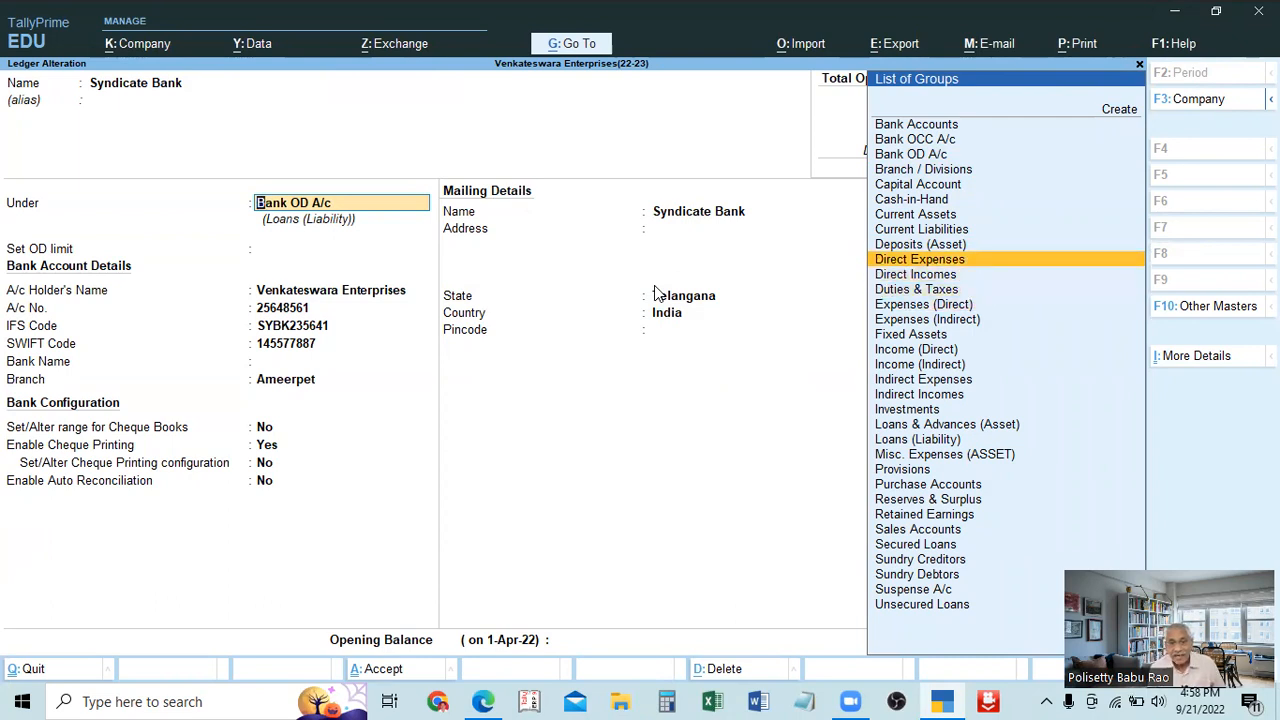
key("Down")
key("Down")
key("Down")
key("Down")
key("Down")
key("Down")
key("Down")
key("Down")
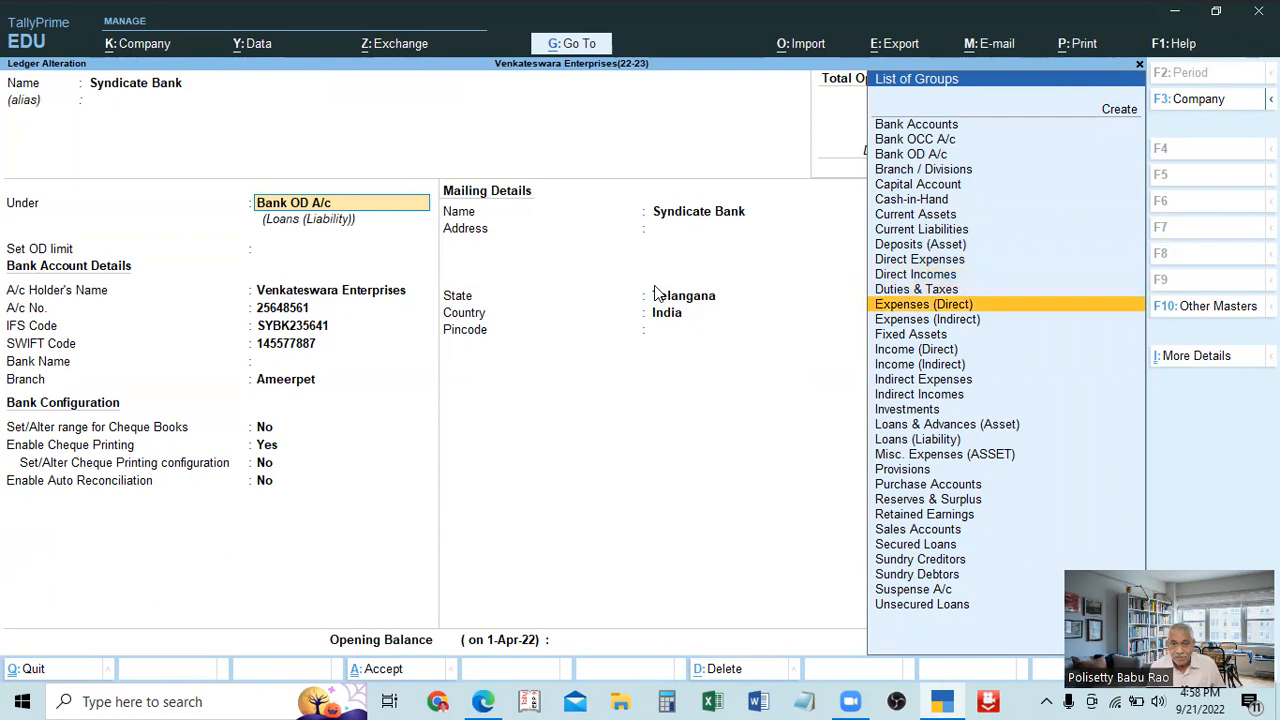
key("Up")
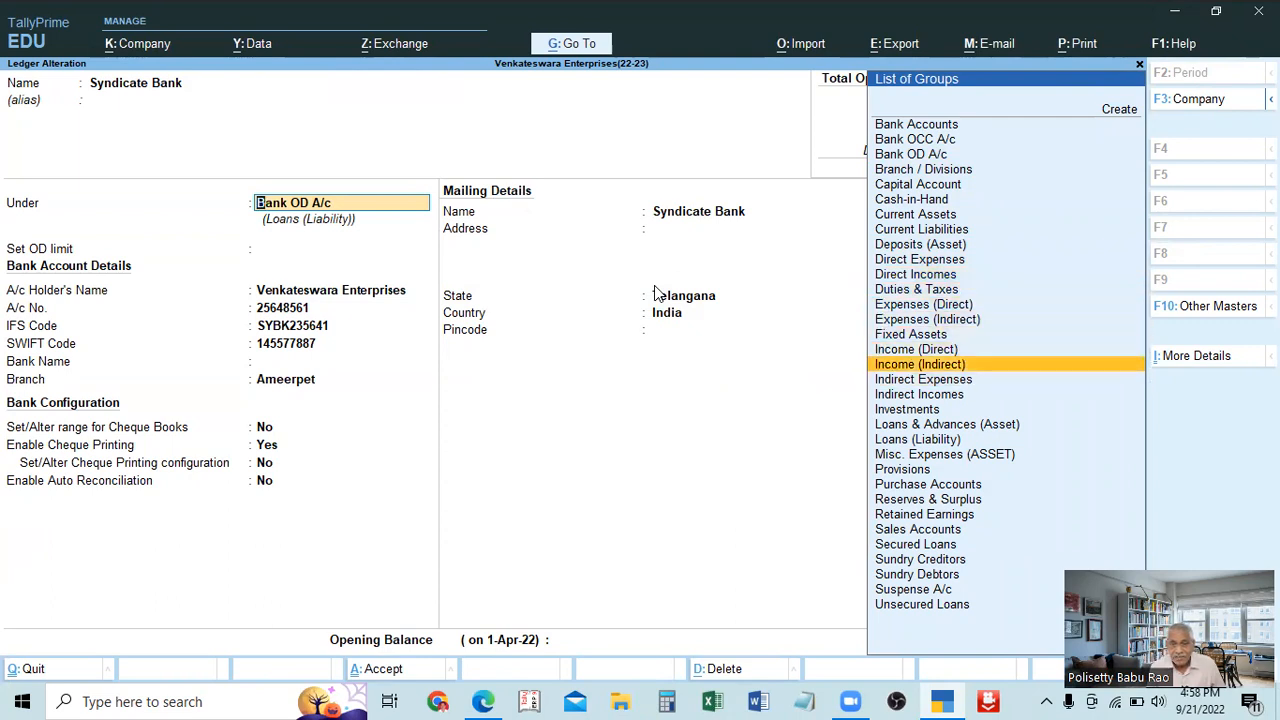
key("Up")
key("Up")
key("Down")
key("Down")
key("Down")
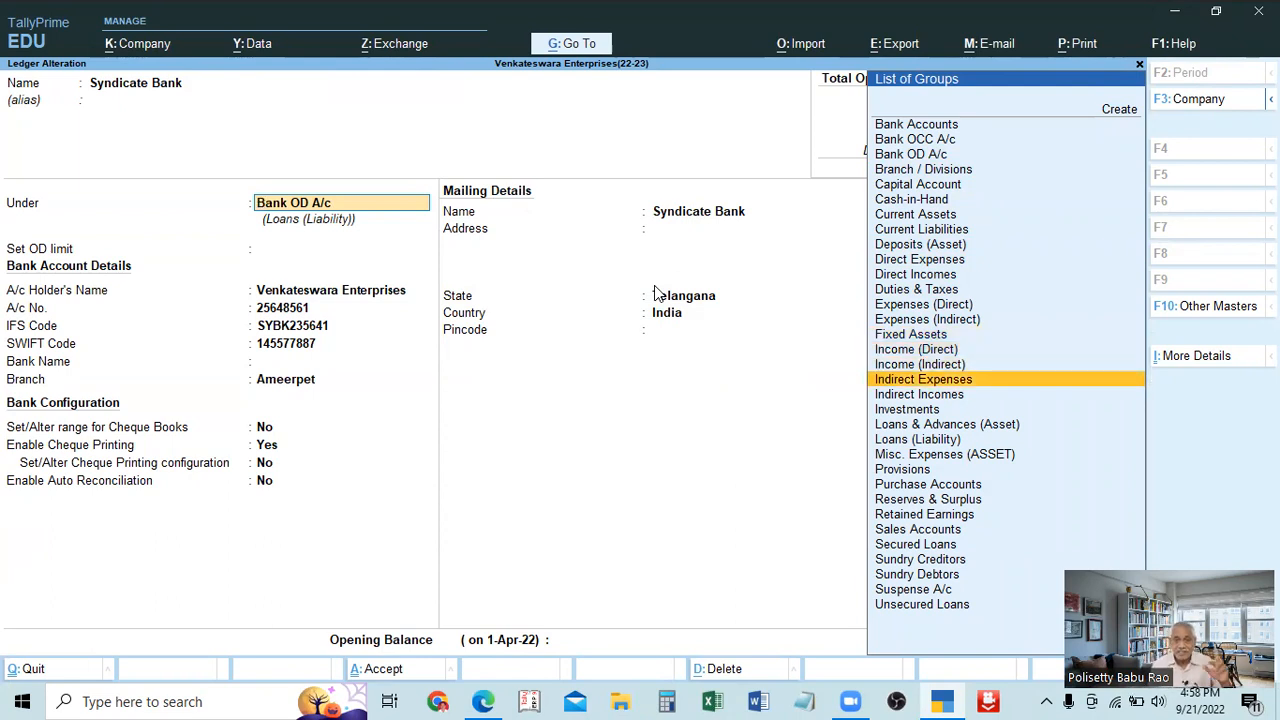
key("Up")
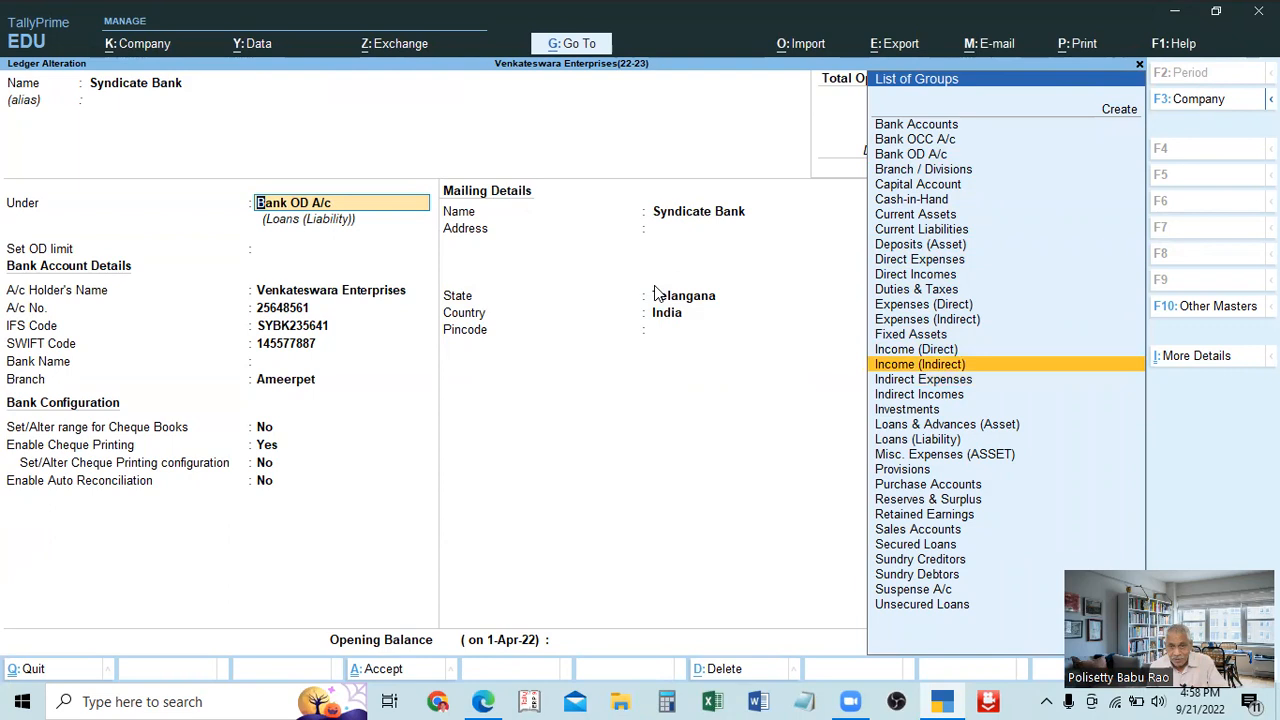
key("Up")
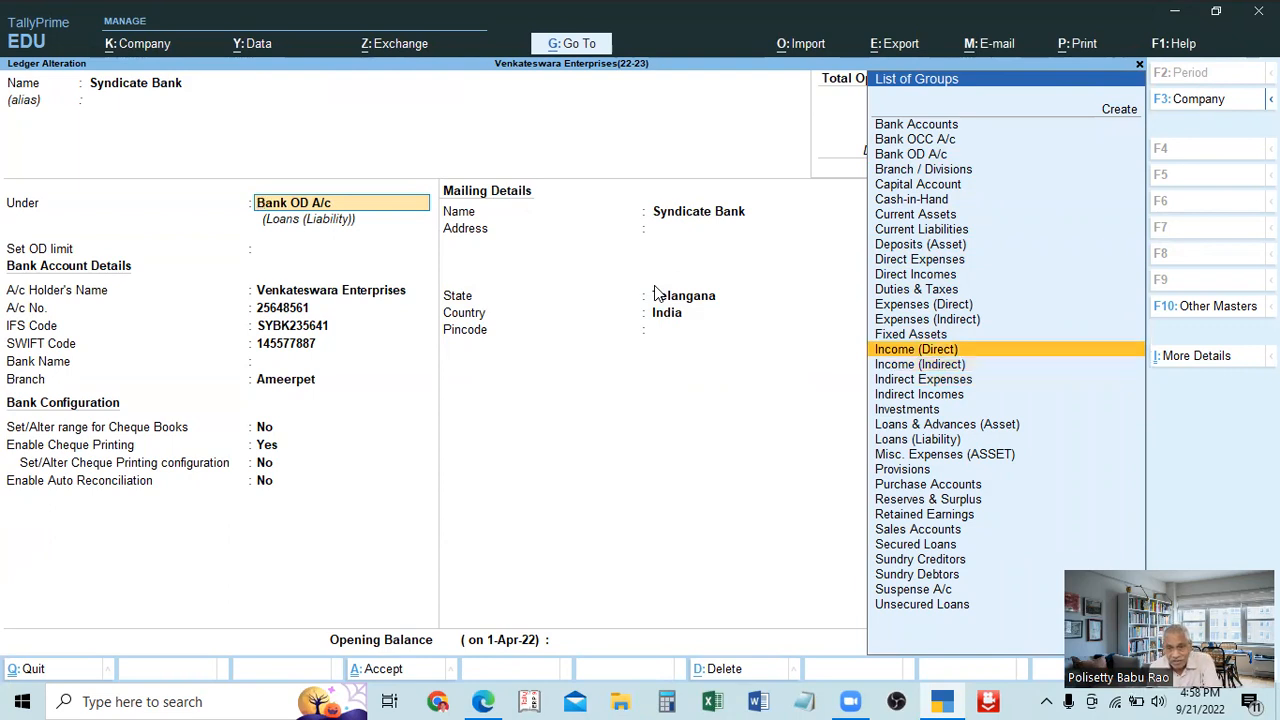
key("Down")
key("Down")
key("Down")
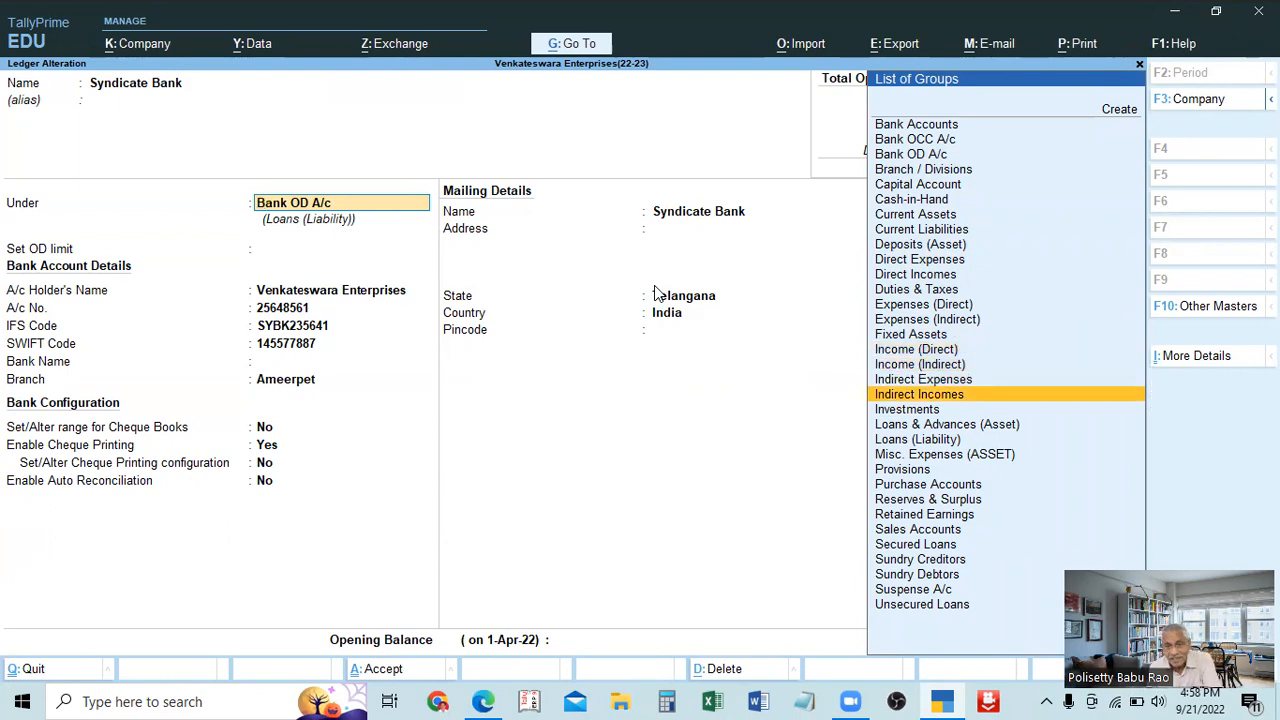
key("Up")
key("Down")
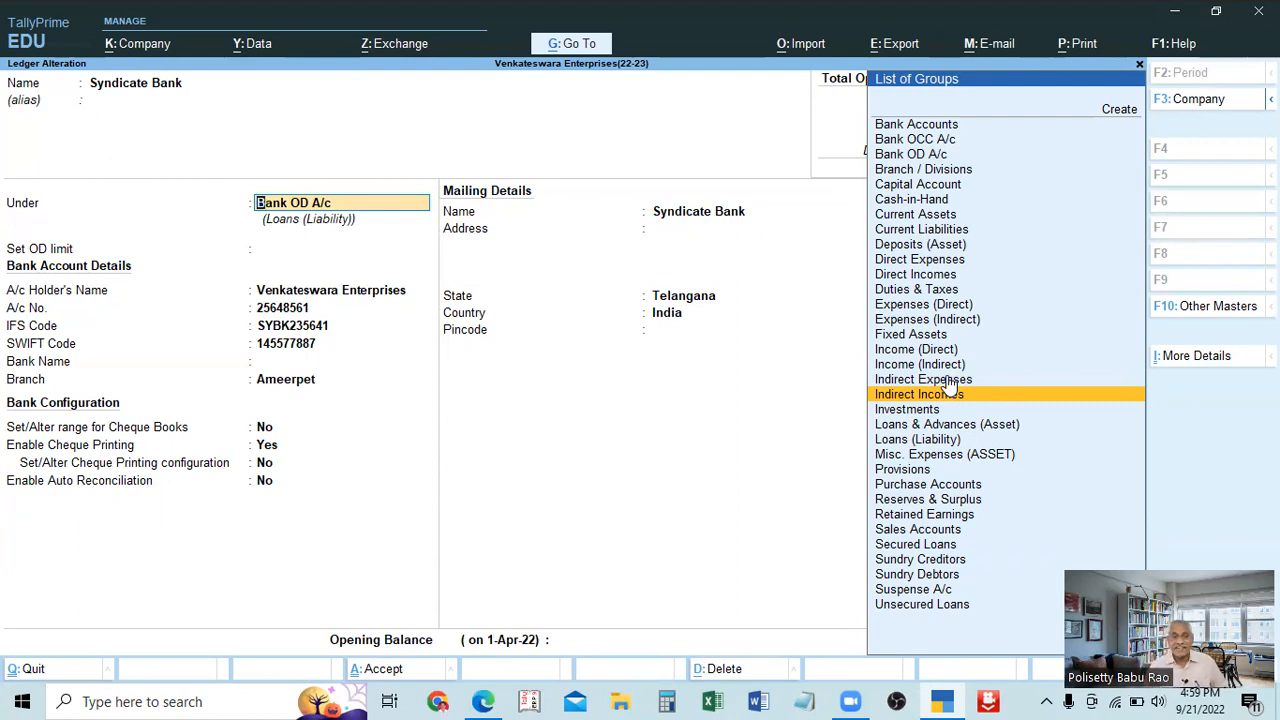
Reselect Bank OD A/c as the group of the Syndicate Bank ledger.
left_click(915, 156)
left_click(925, 141)
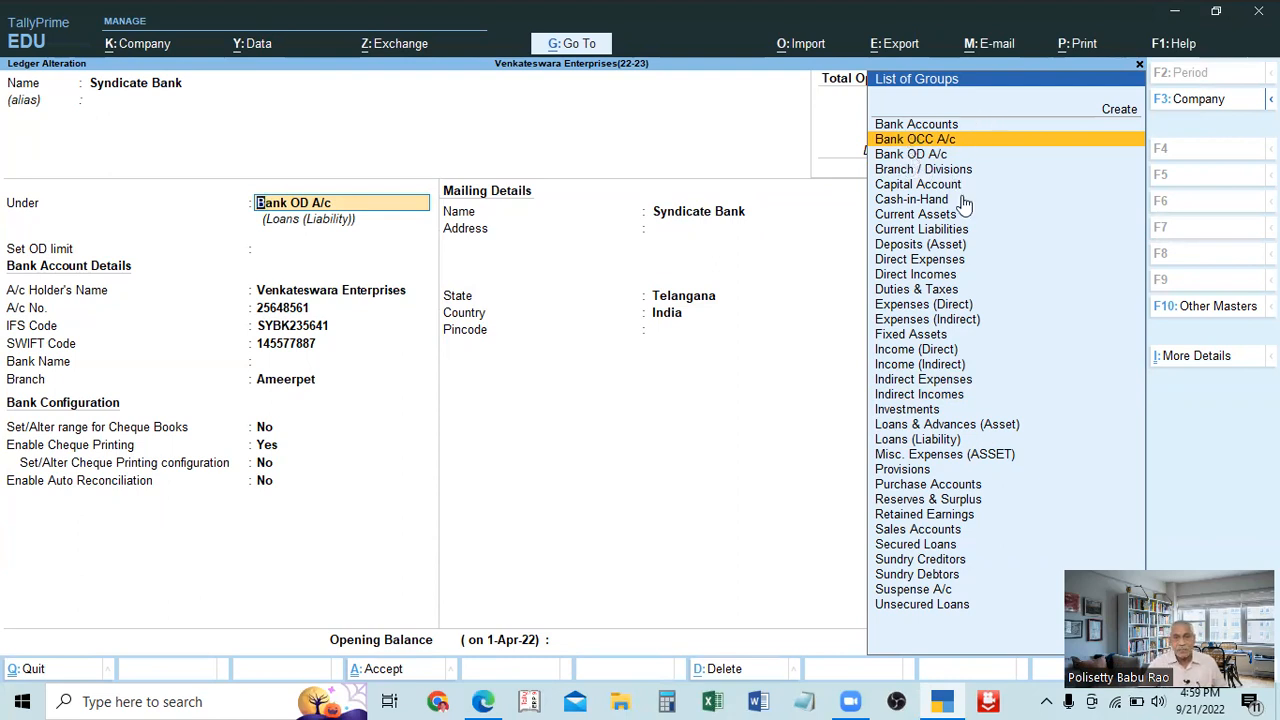
left_click(910, 154)
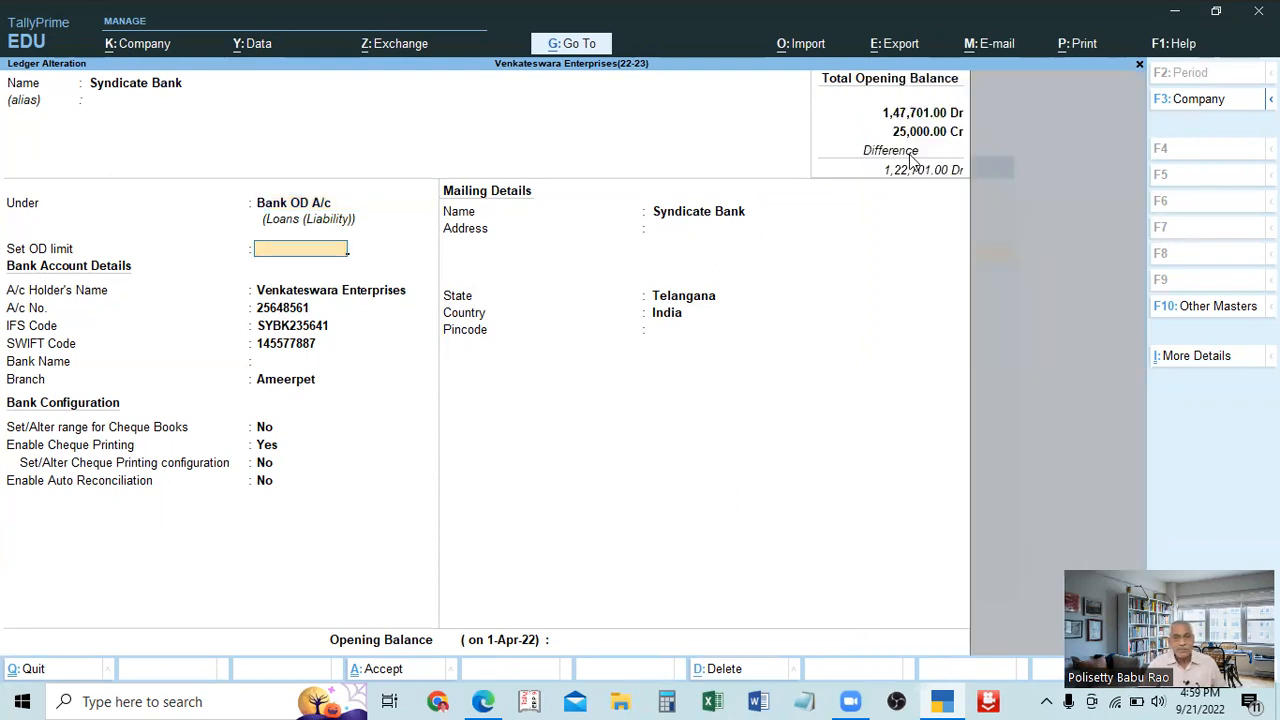
key("BackSpace")
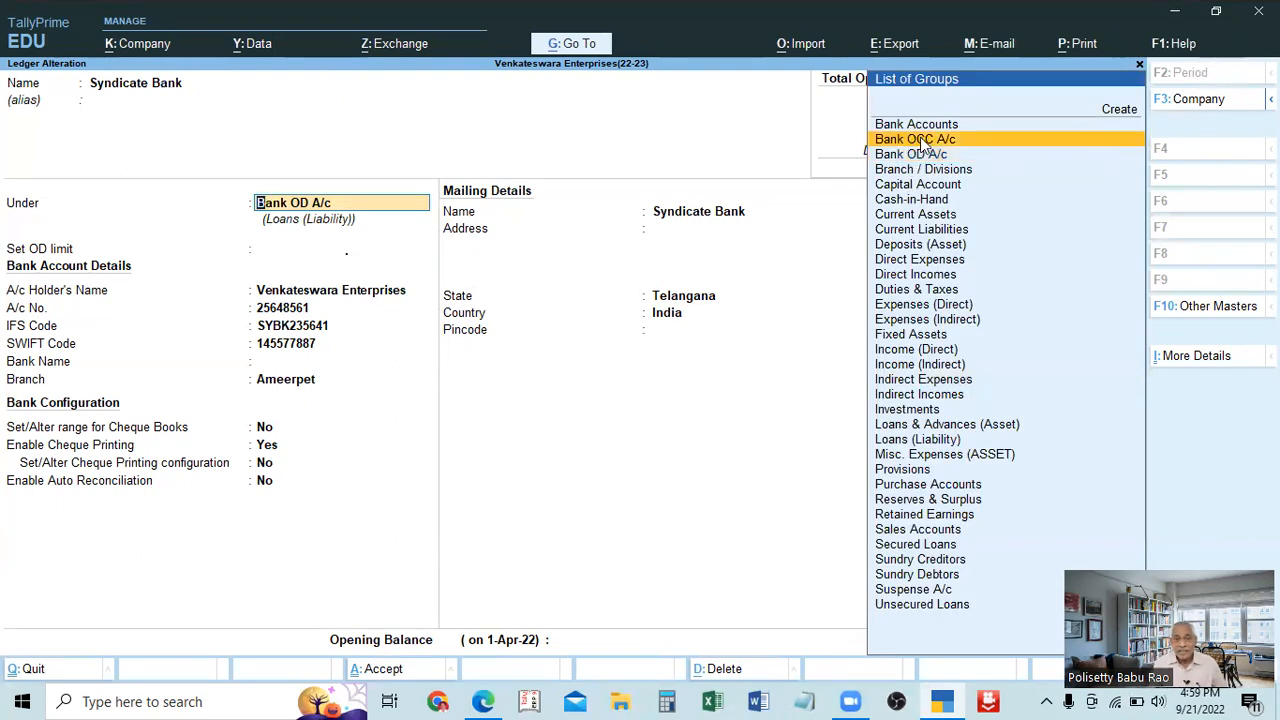
left_click(918, 153)
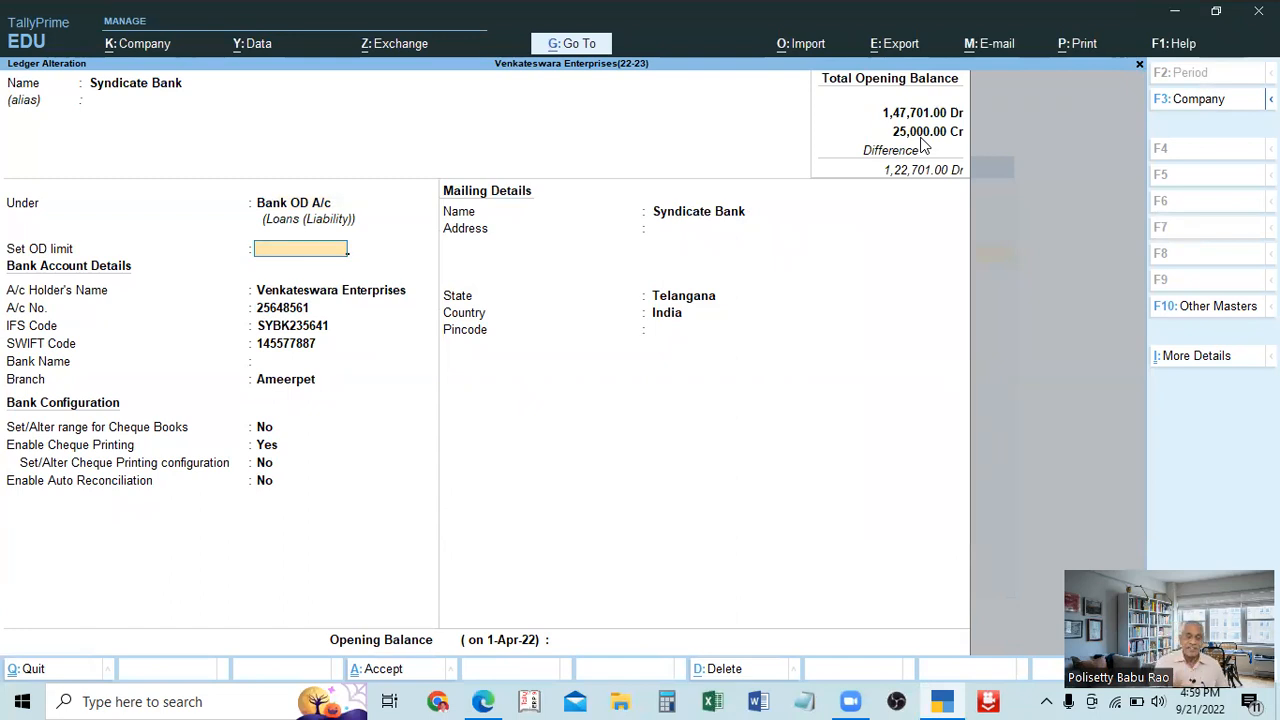
key("Return")
key("Return")
key("Return")
key("Return")
key("Return")
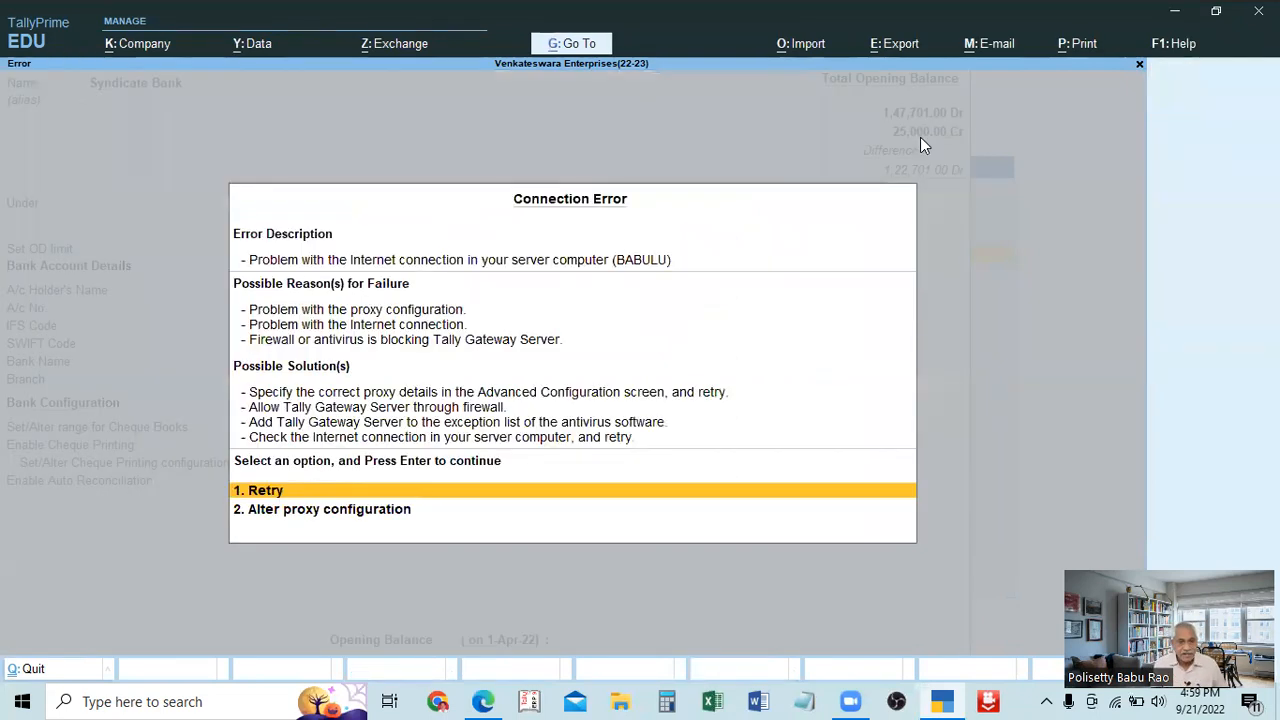
key("Escape")
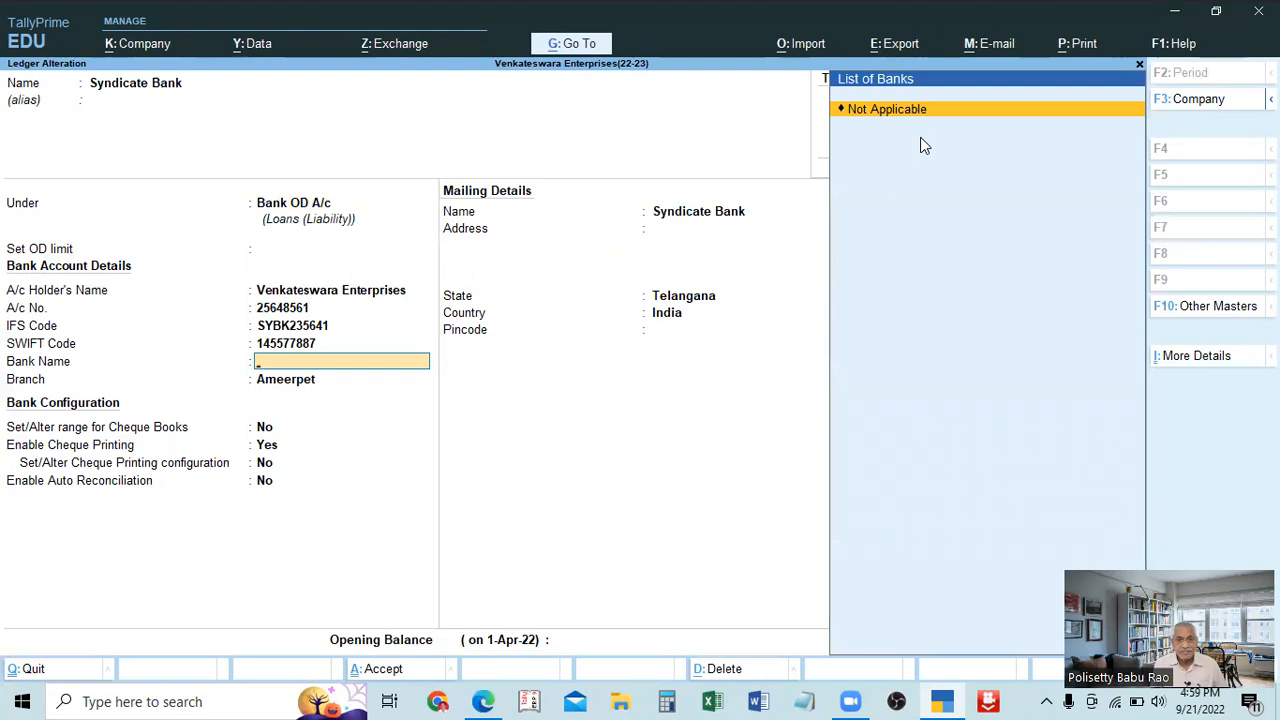
key("Return")
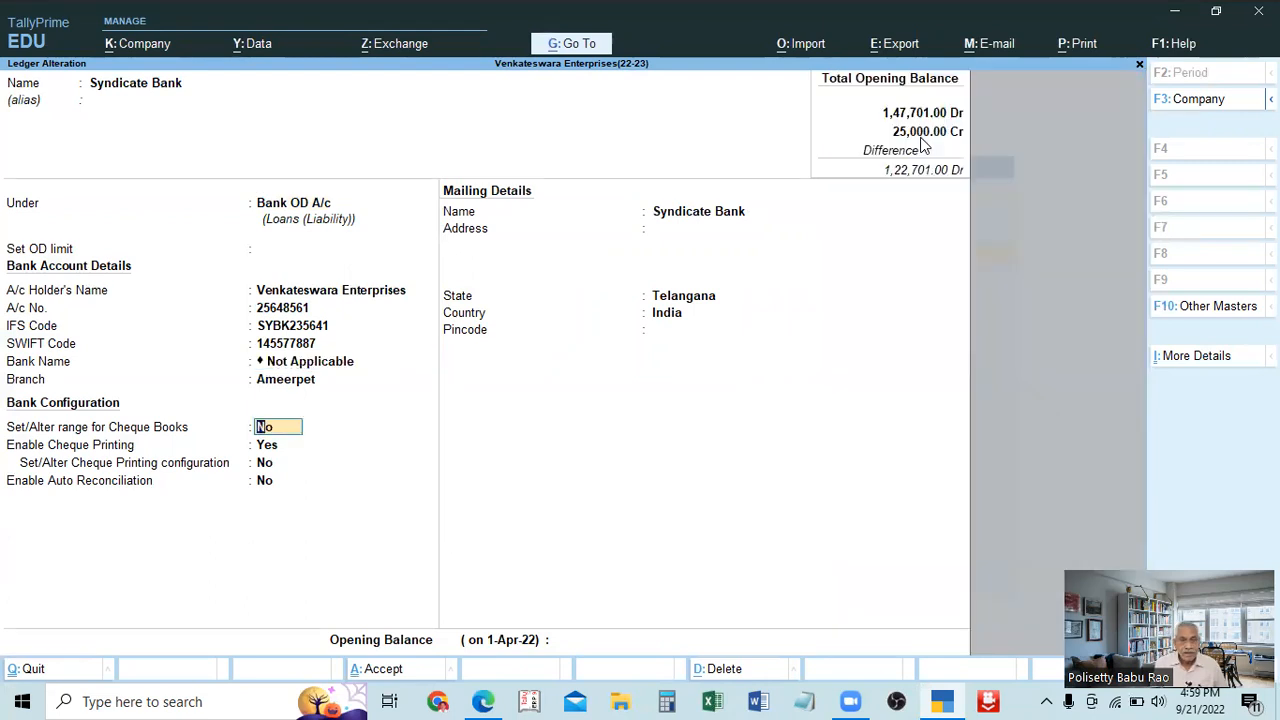
key("Up")
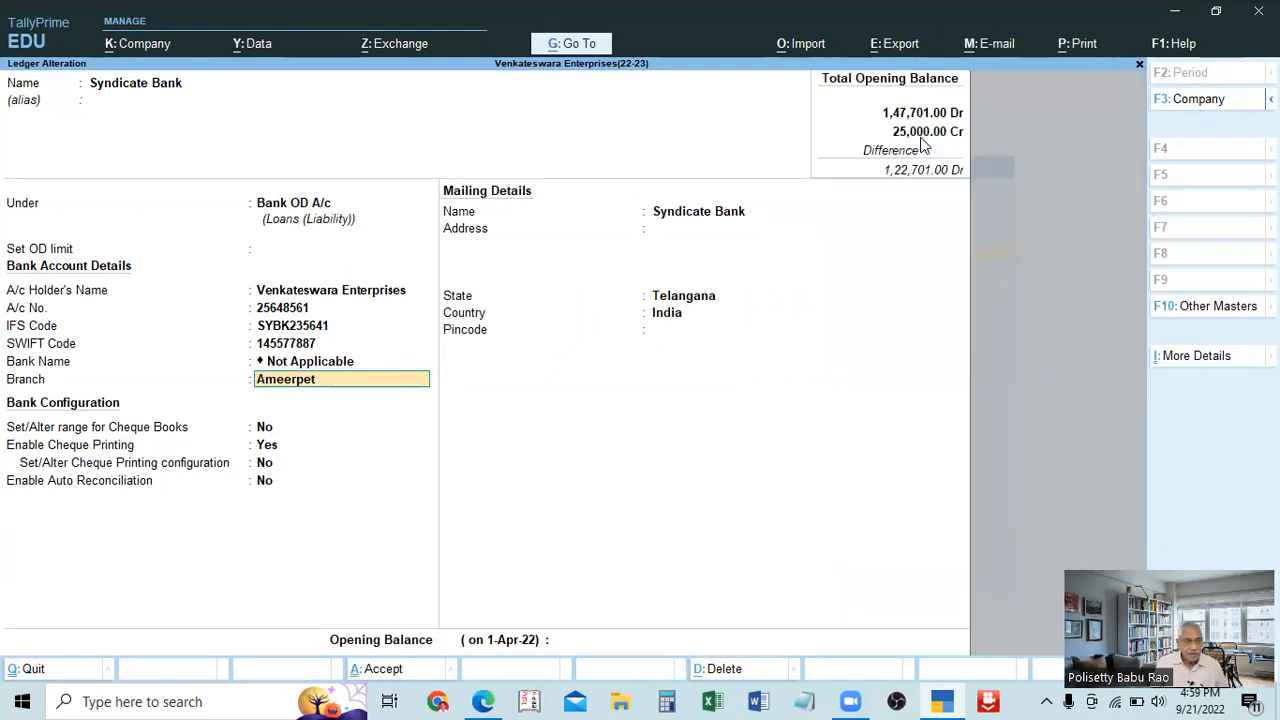
key("Return")
key("ctrl")
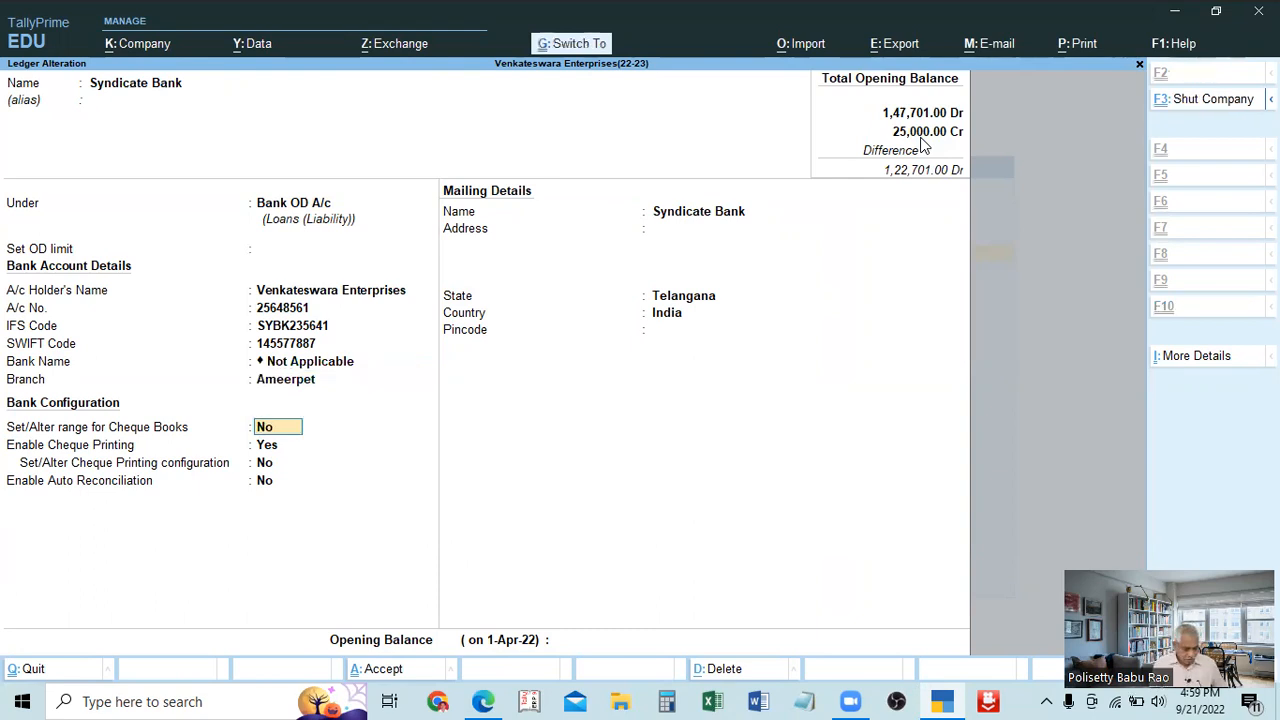
key("ctrl+a")
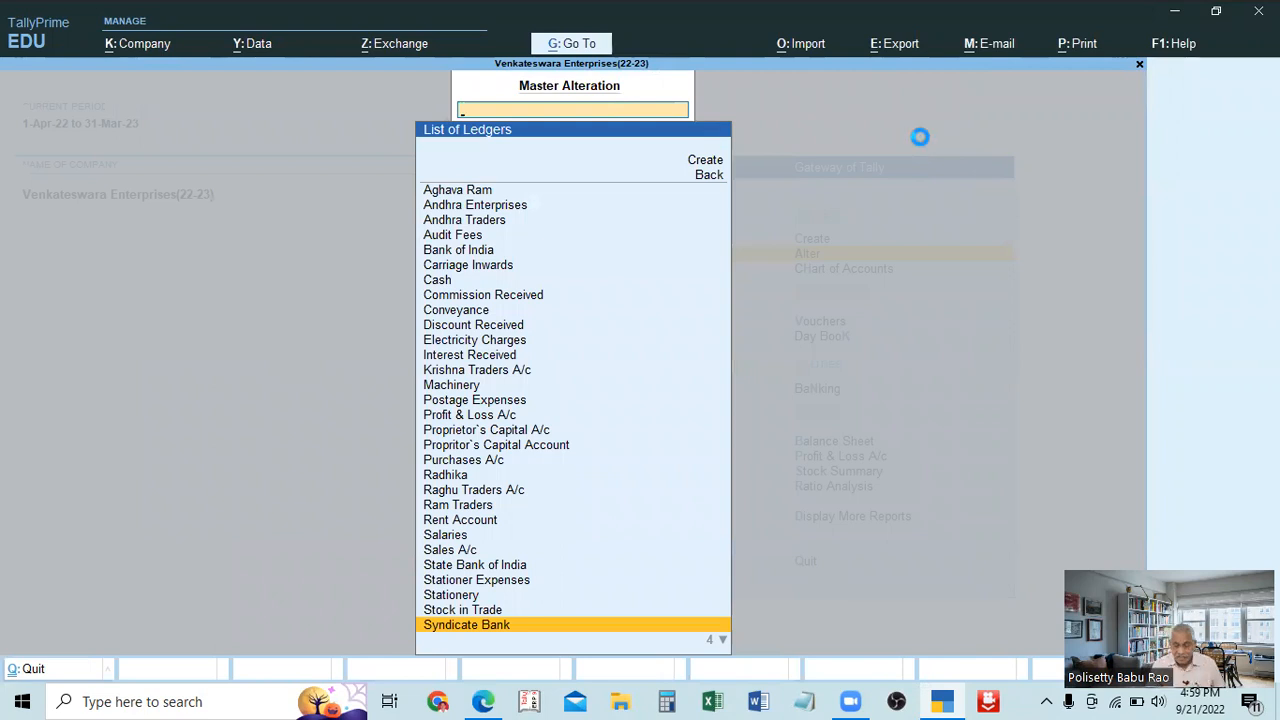
Reopen the Syndicate Bank ledger and change its group to Bank Accounts.
key("Return")
key("Return")
key("Return")
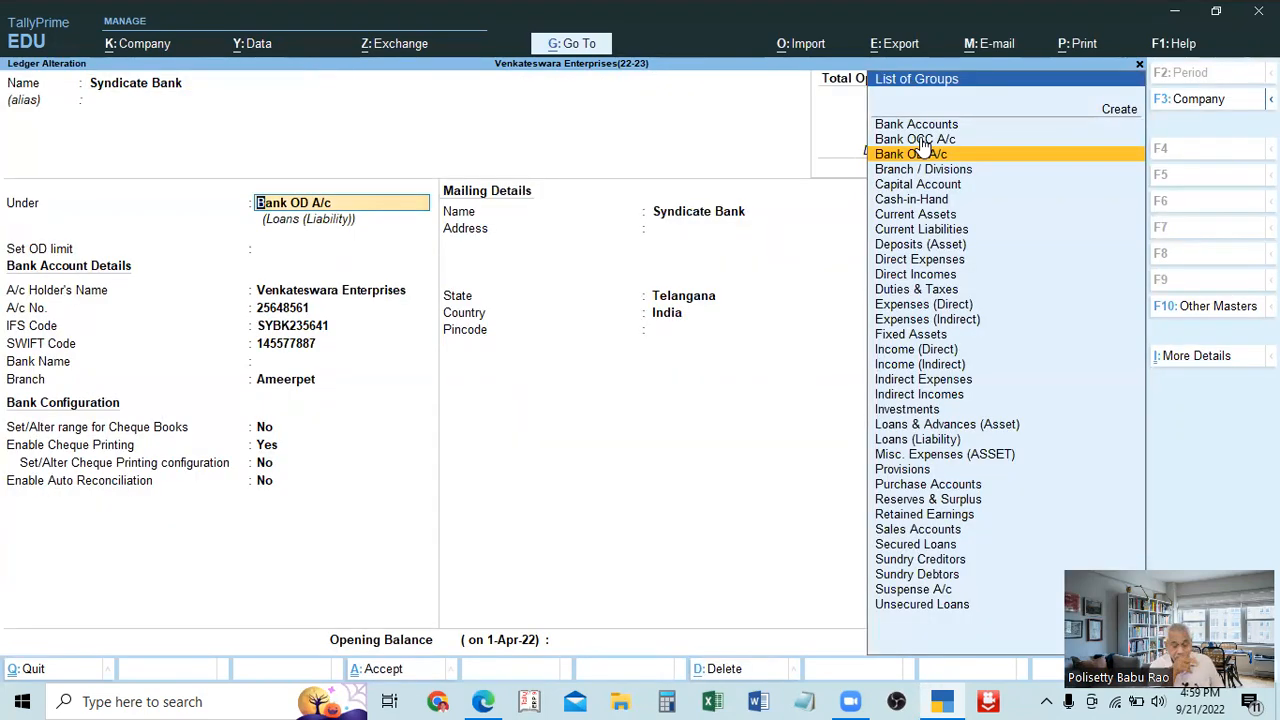
type("Bank")
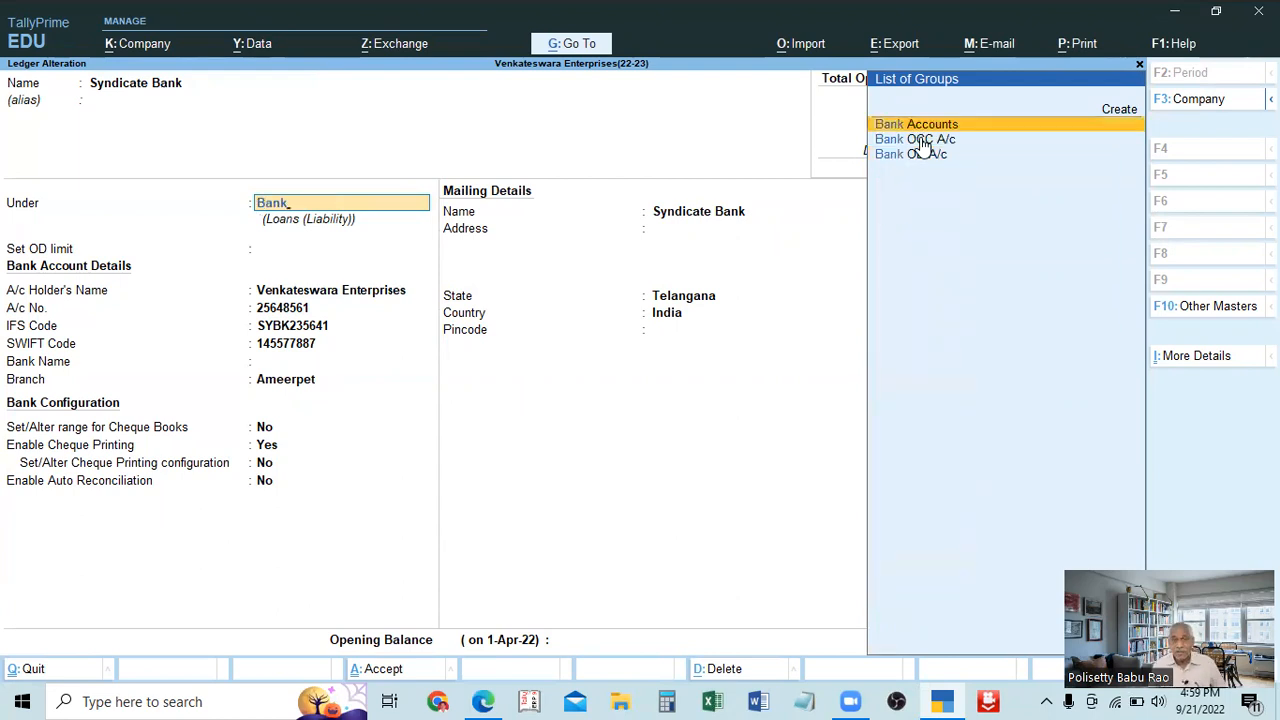
key("Return")
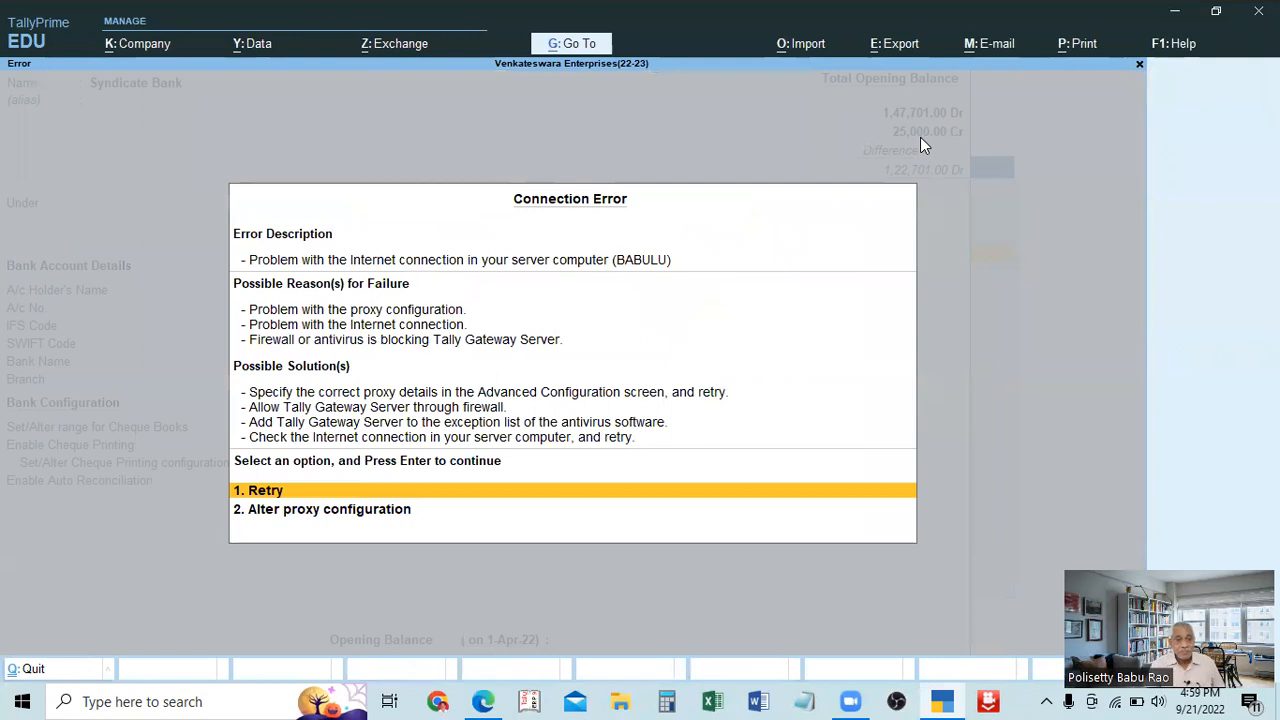
Get past the connection error, set the bank name to Not Applicable, and save the Syndicate Bank ledger.
key("Return")
key("Return")
key("Return")
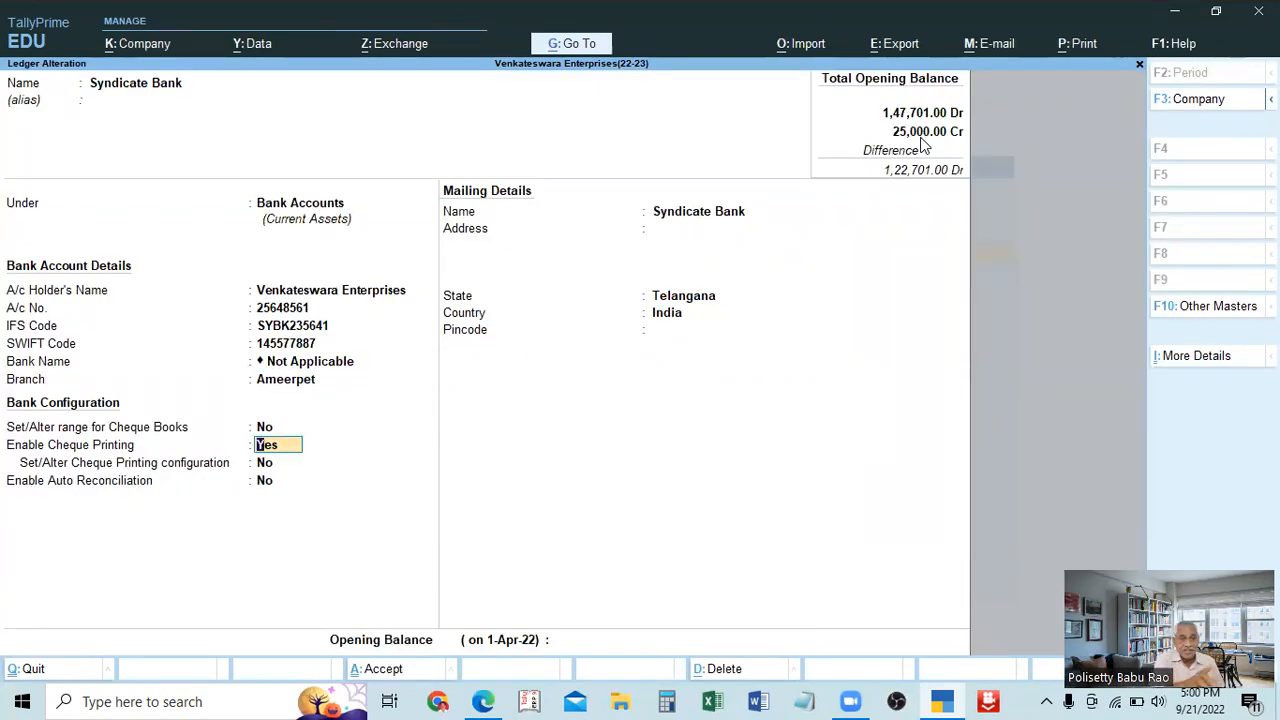
key("ctrl")
key("ctrl+a")
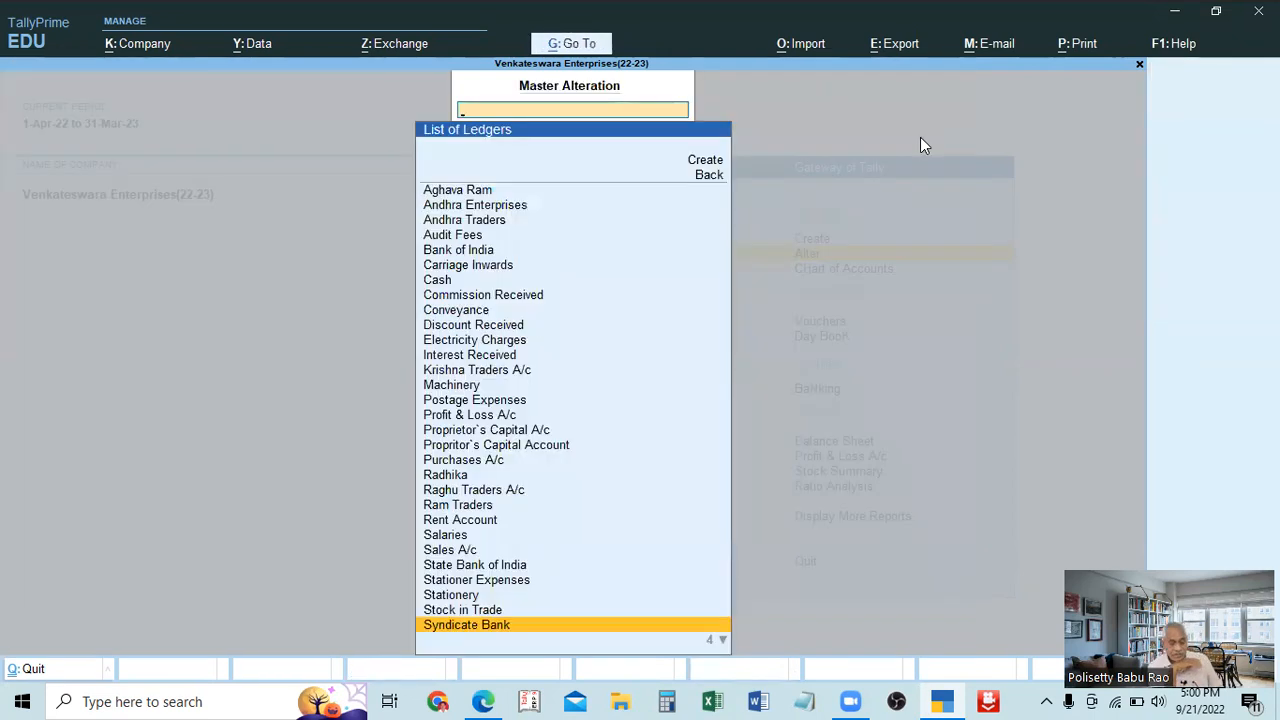
Return to the Gateway of Tally and open the List of Ledgers for alteration.
key("Escape")
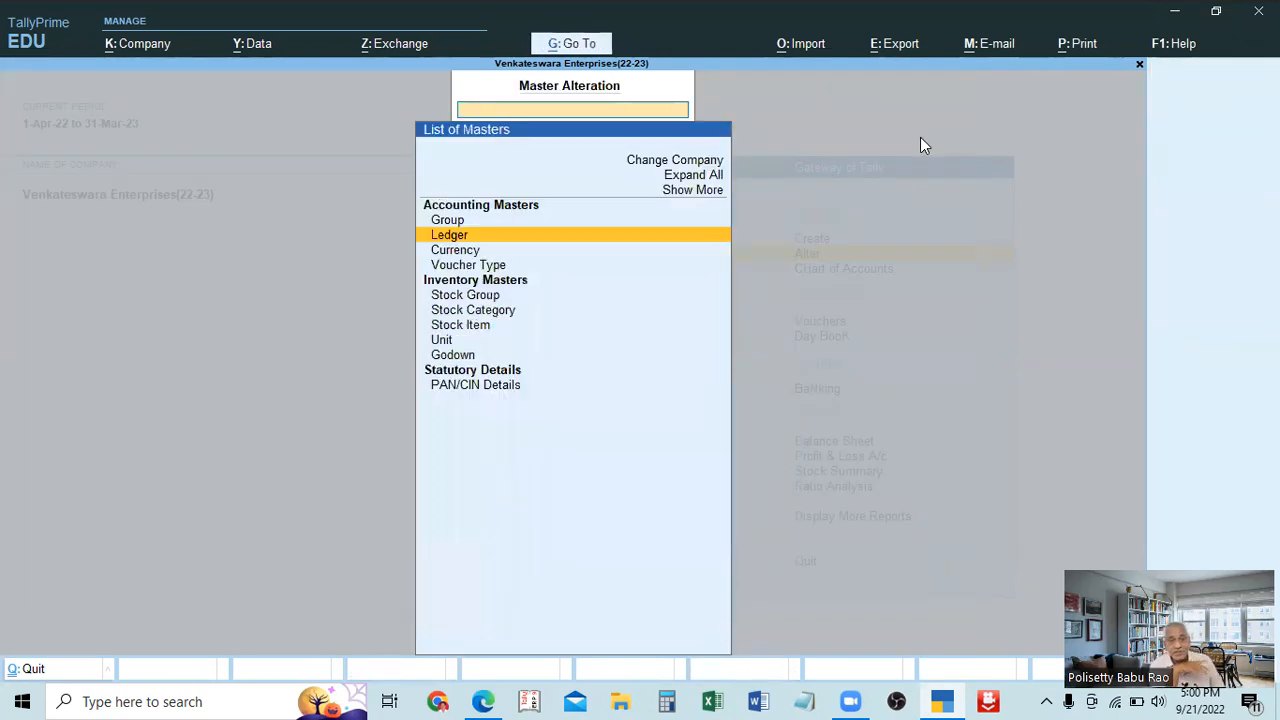
key("Escape")
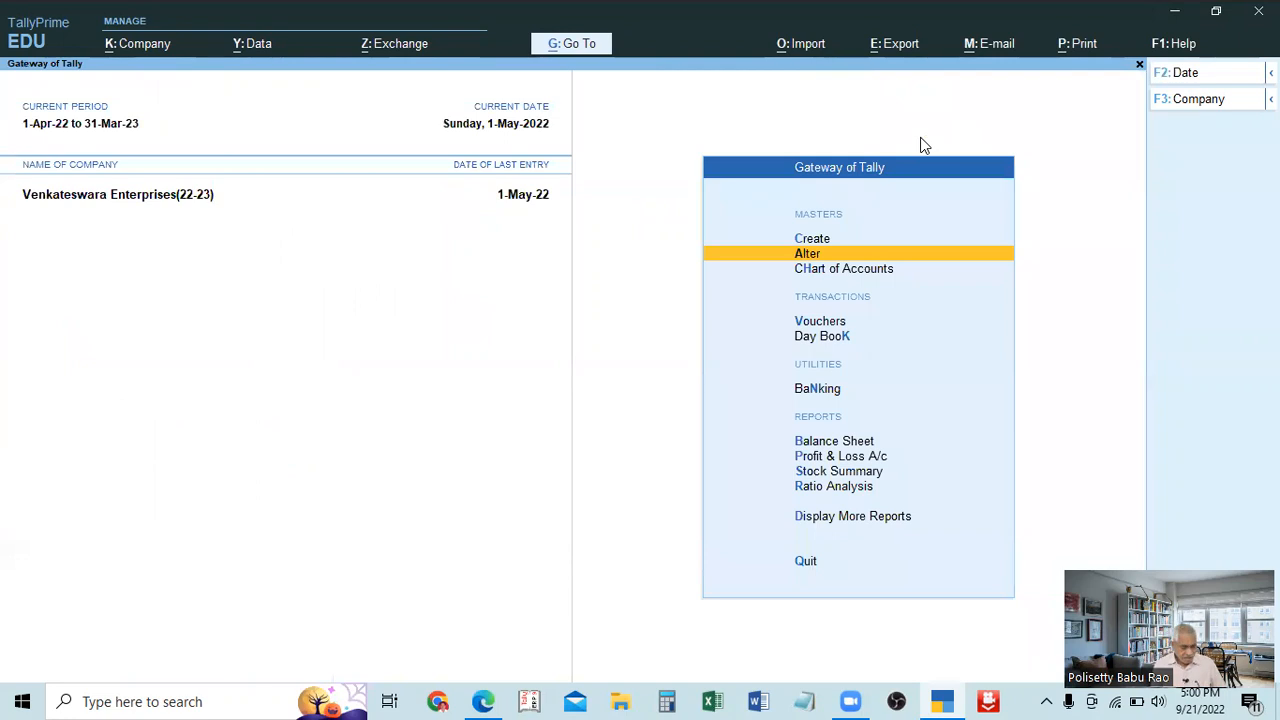
key("Escape")
key("Escape")
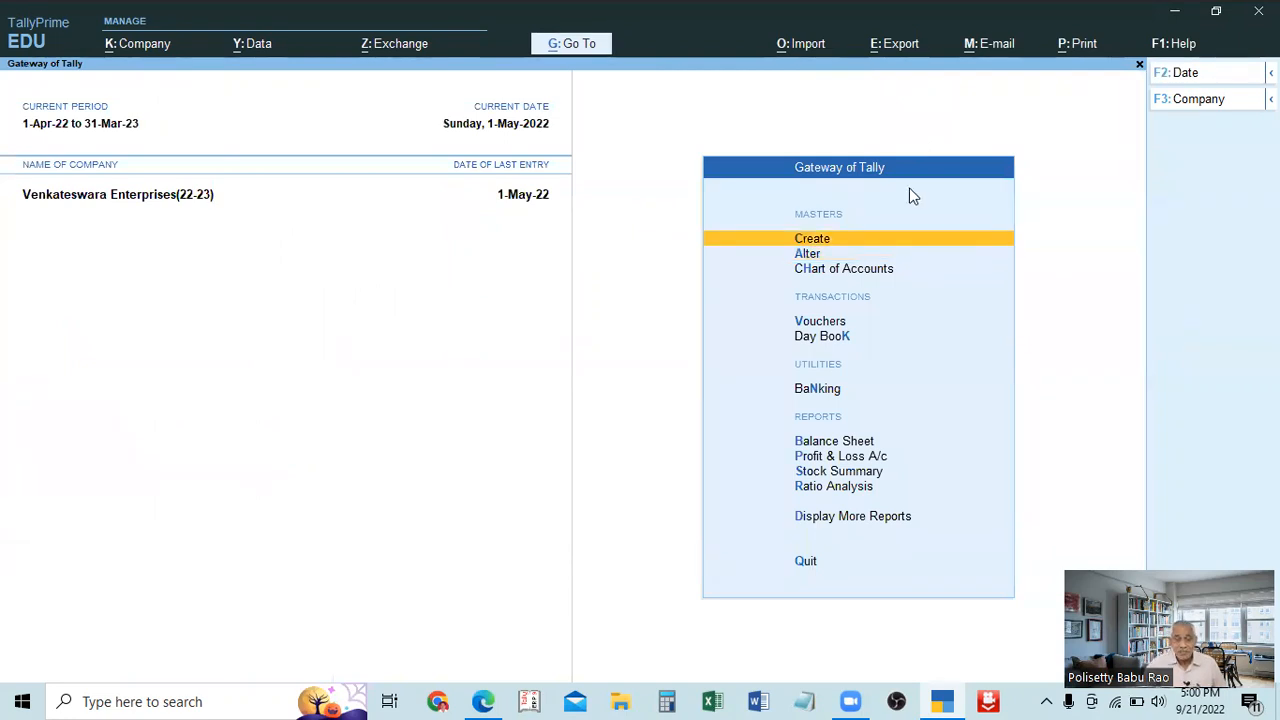
left_click(806, 255)
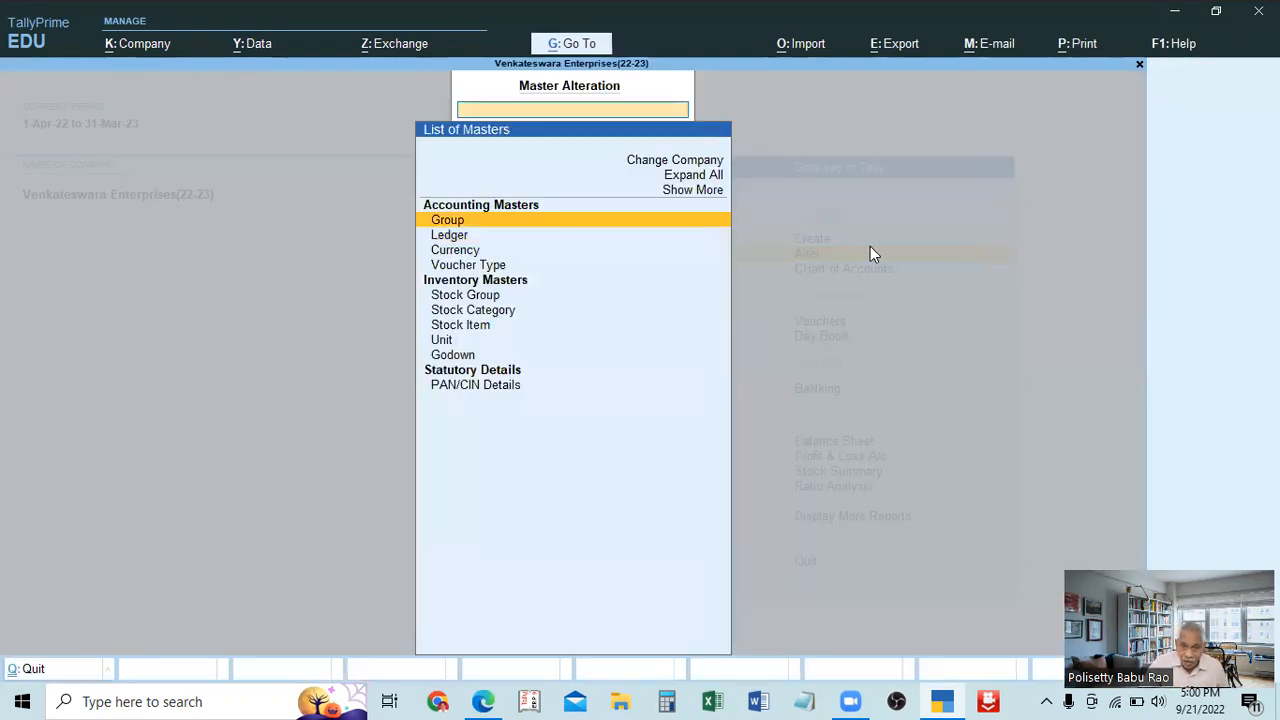
key("Down")
key("Return")
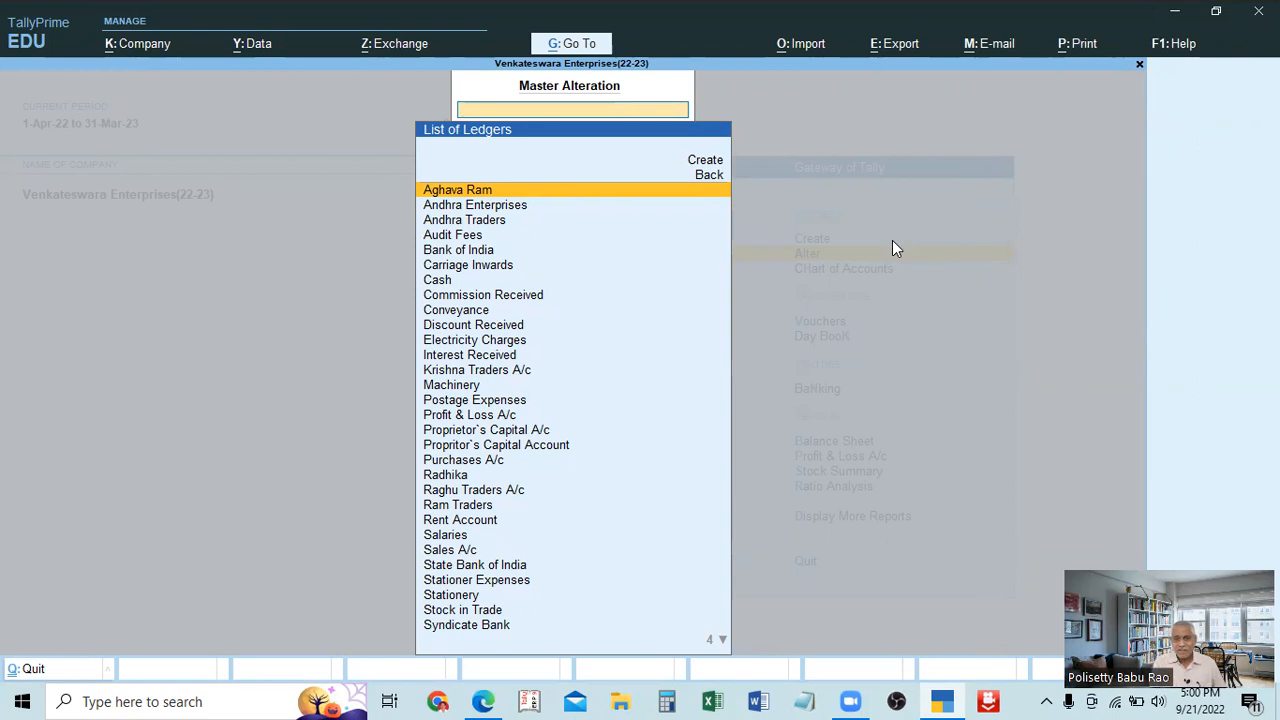
Leave the List of Ledgers for the Gateway of Tally and open the ledger masters for alteration again.
key("Escape")
key("Escape")
key("Down")
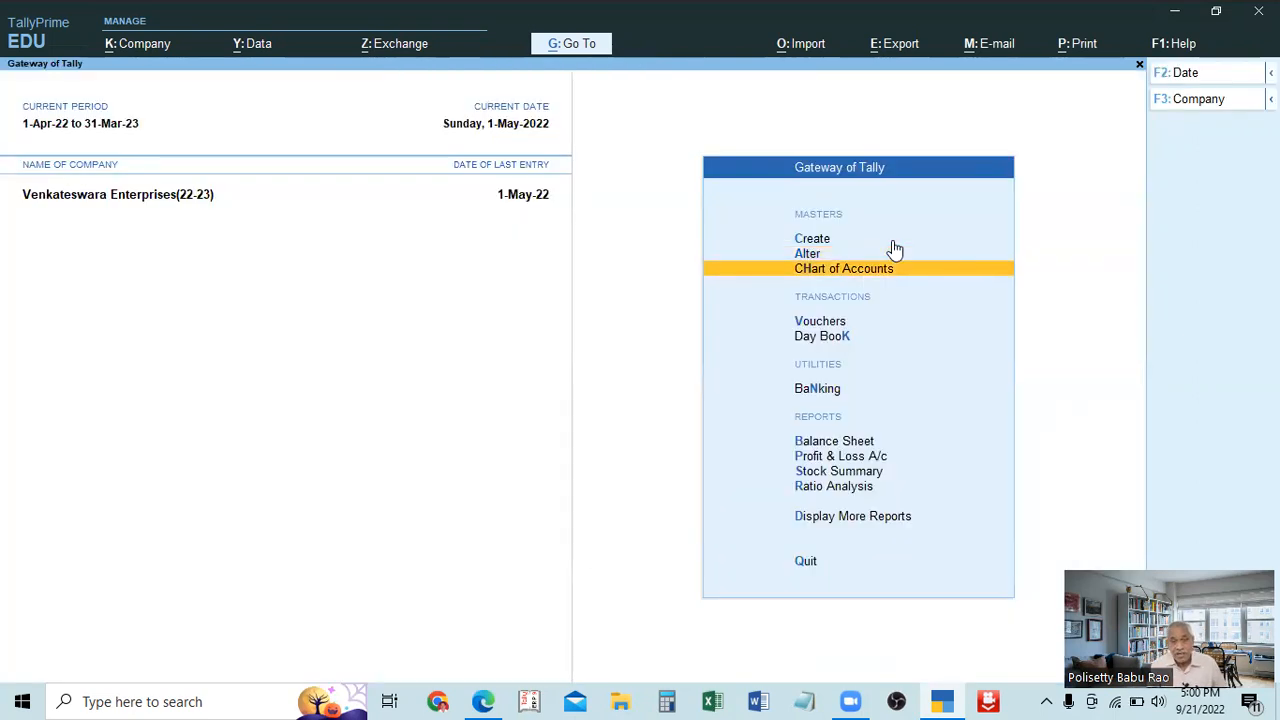
key("Up")
key("Return")
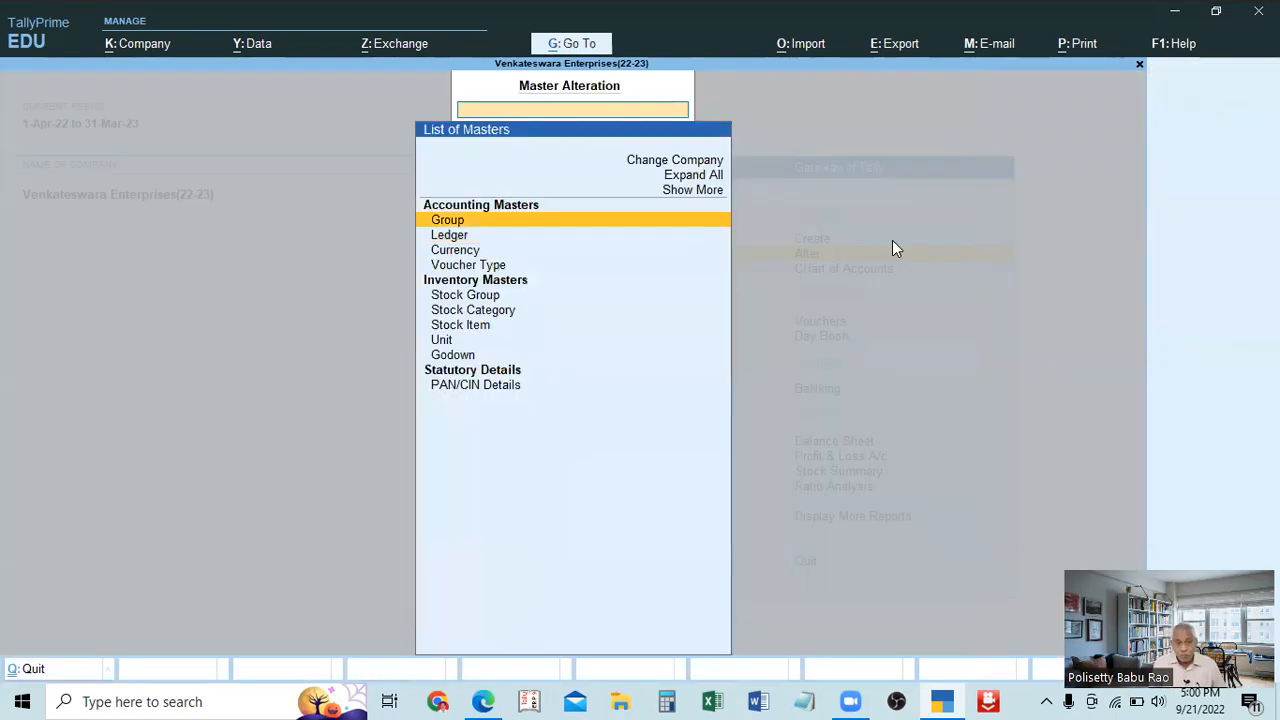
key("Down")
key("Return")
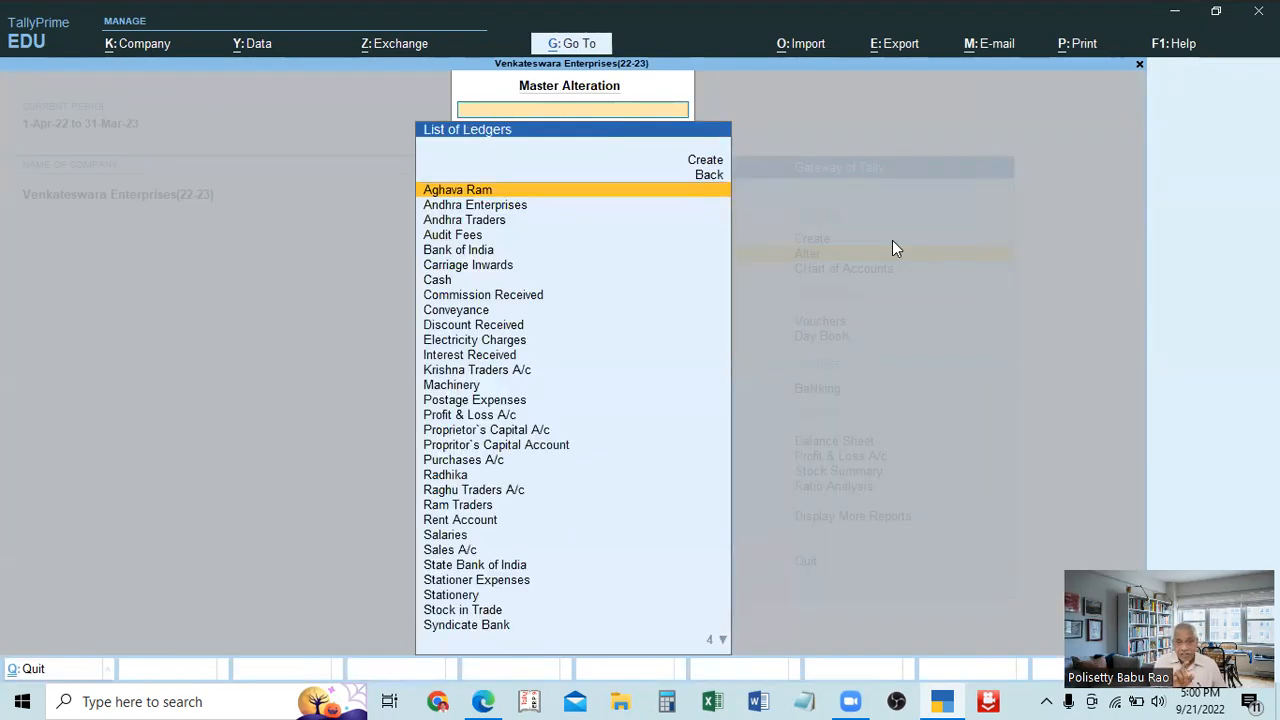
View the Andhra Traders ledger in alteration mode and return to the Gateway of Tally without altering it.
key("Down")
key("Down")
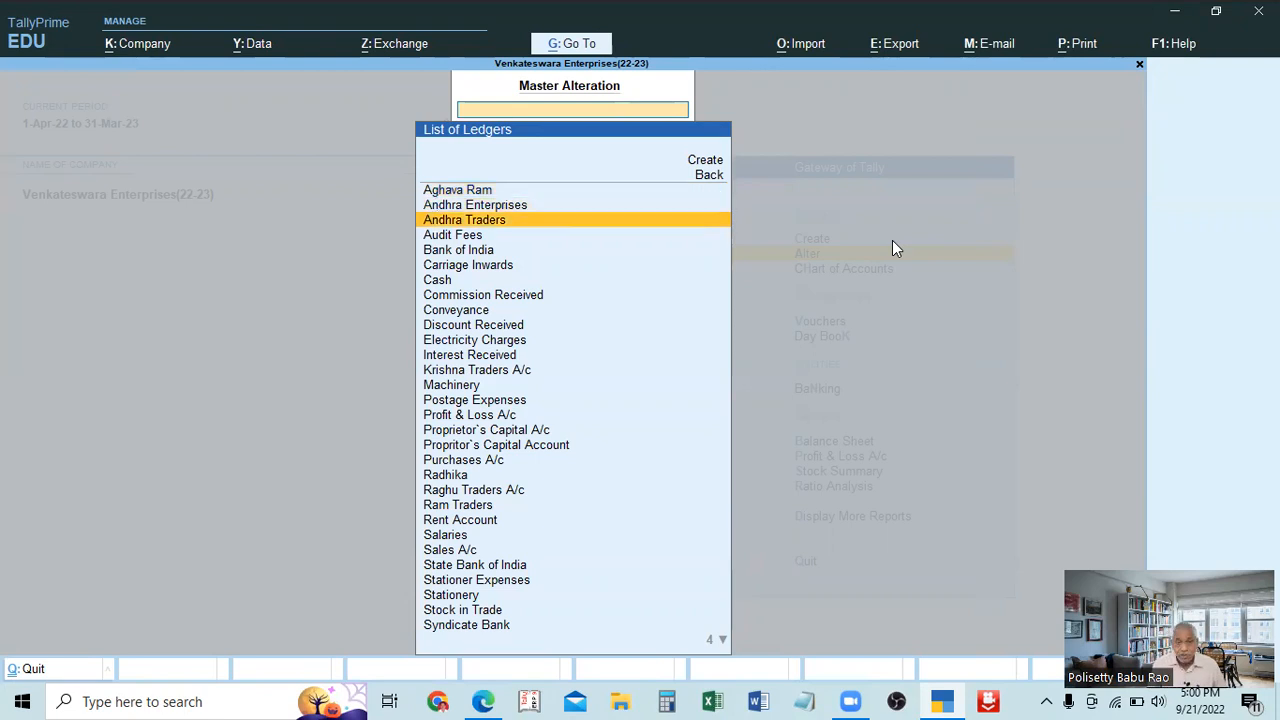
key("Return")
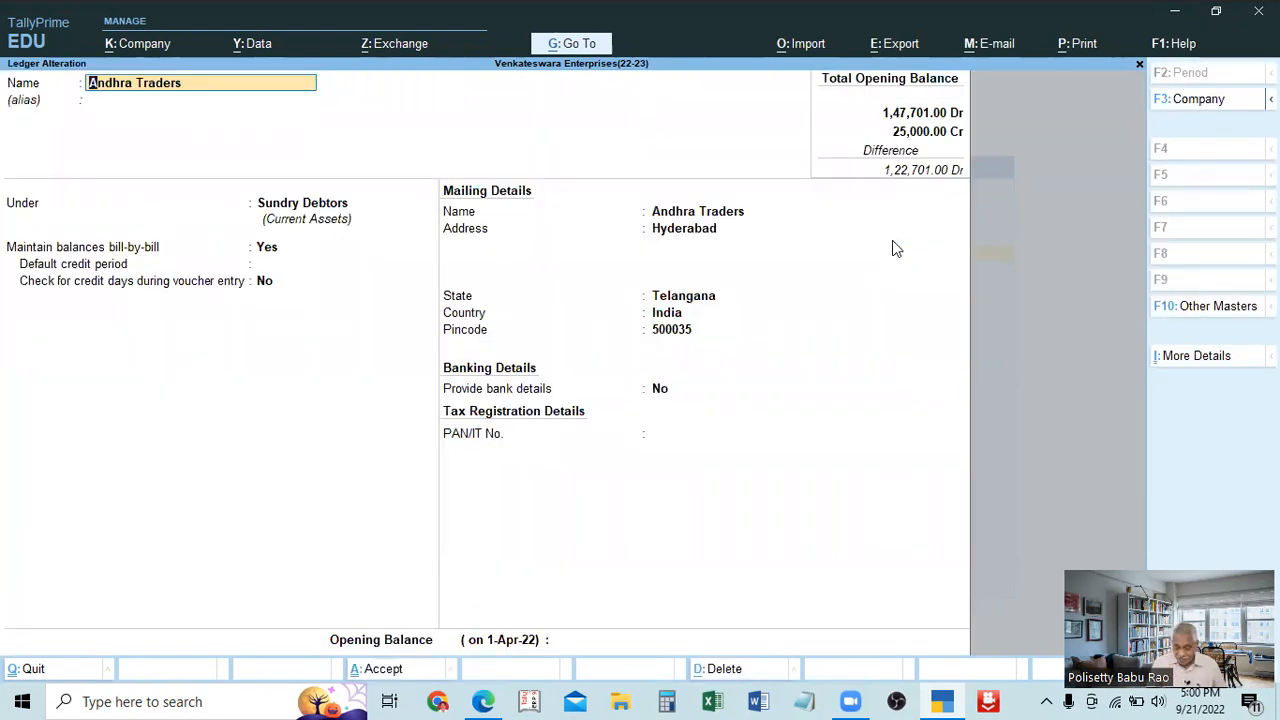
key("BackSpace")
key("Escape")
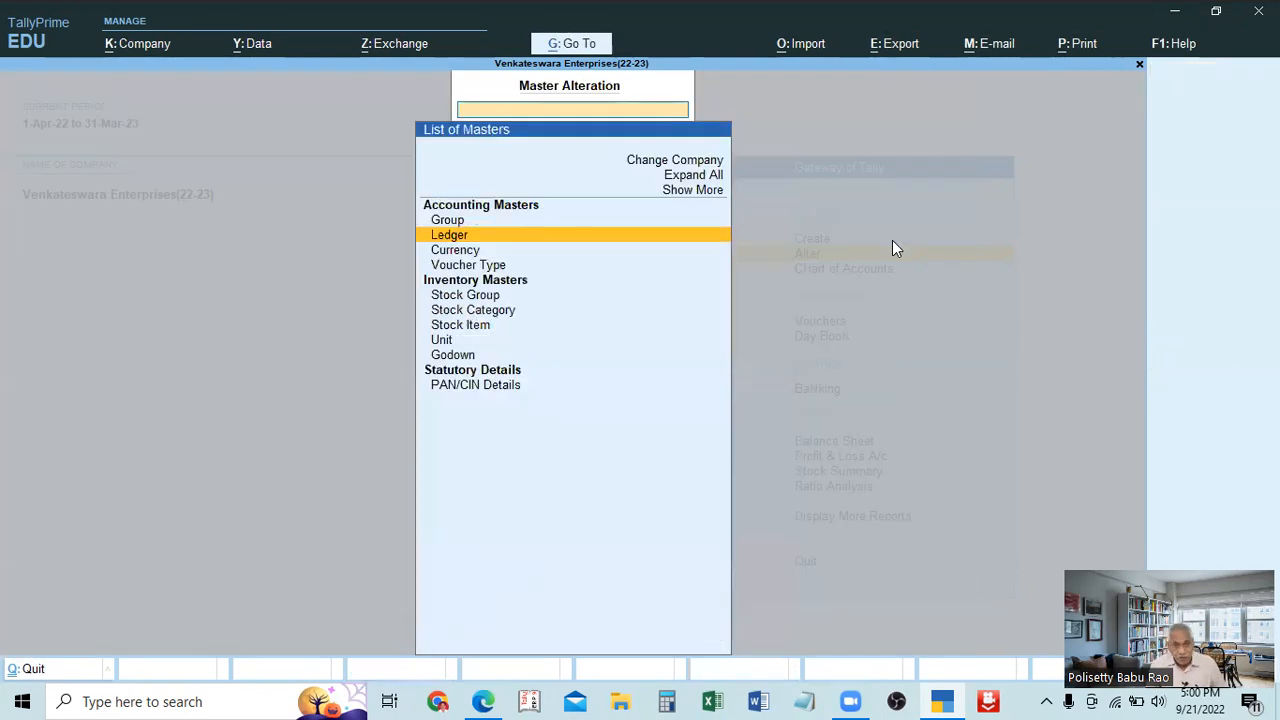
key("Escape")
Open the Ledgers list in the Chart of Accounts.
key("Down")
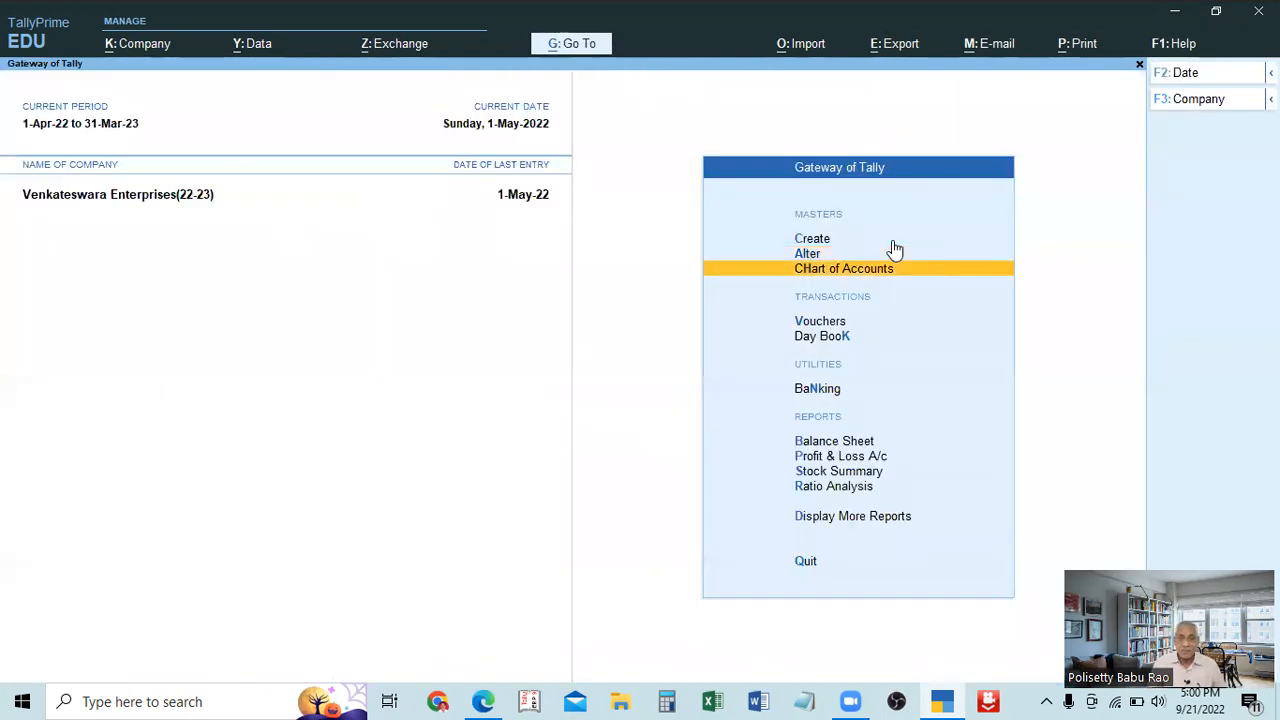
key("Return")
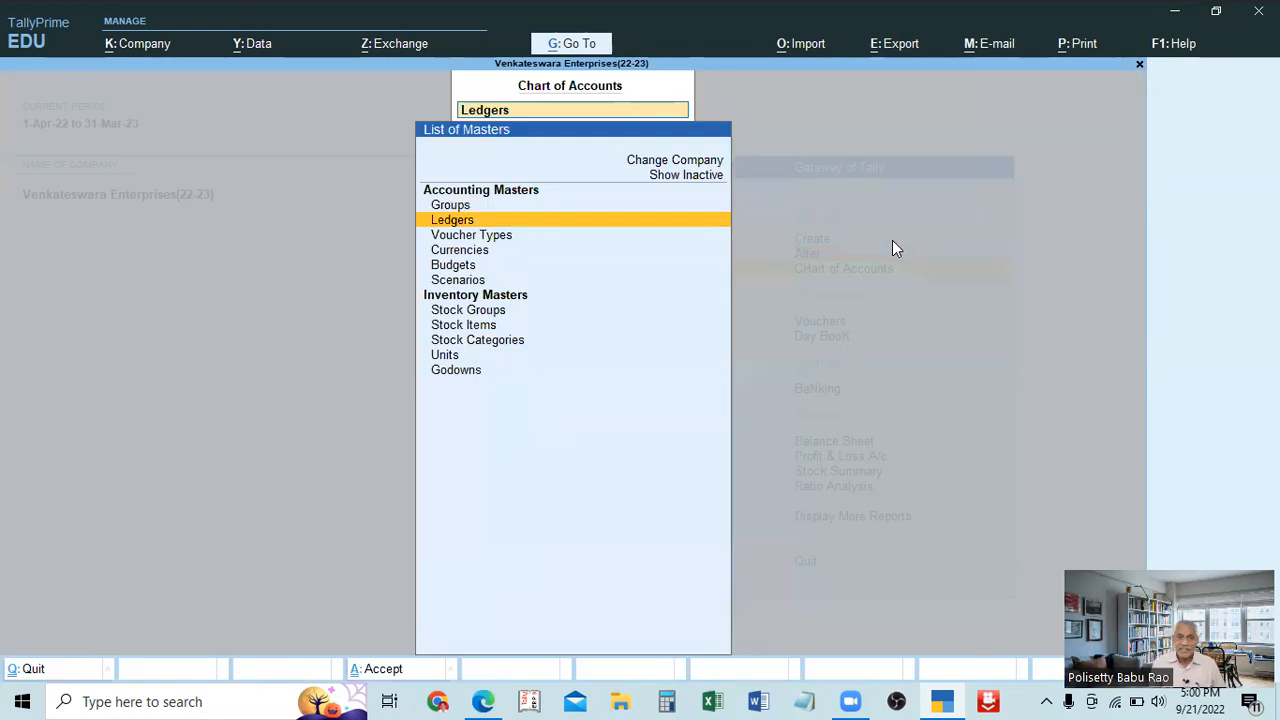
key("Return")
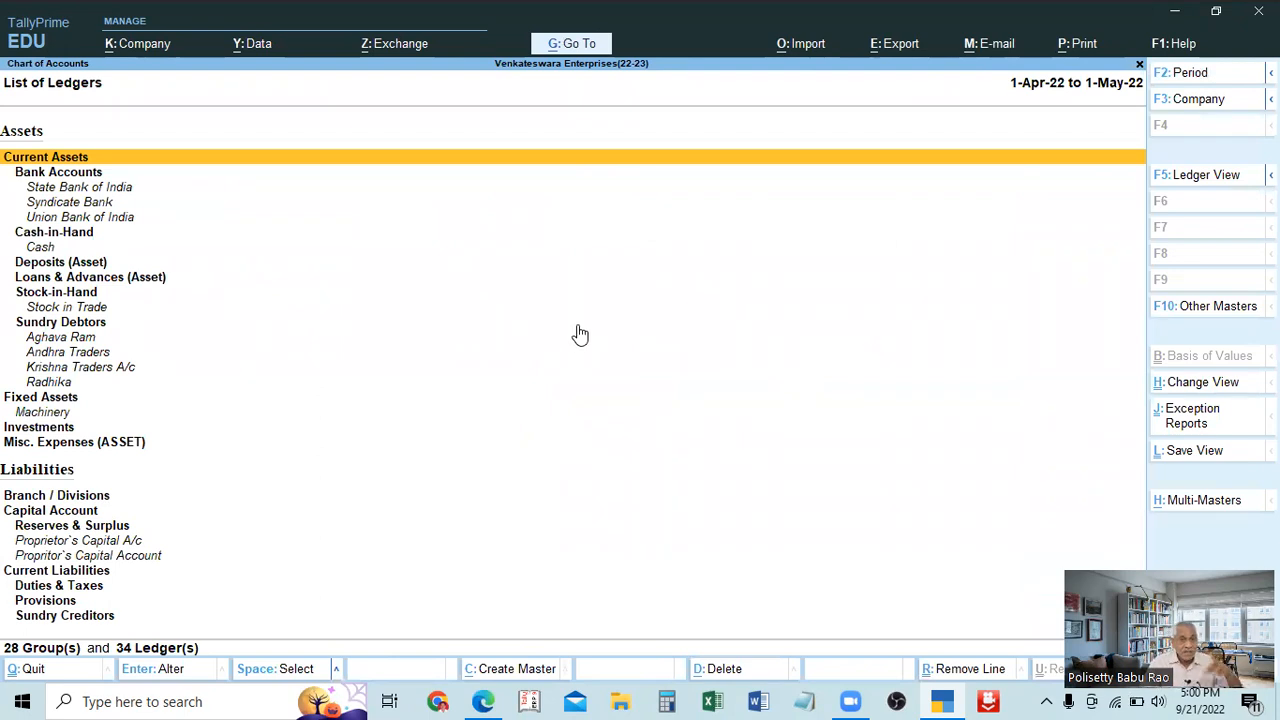
Start Multi Alter for ledgers and open the Bank Accounts group.
left_click(1194, 506)
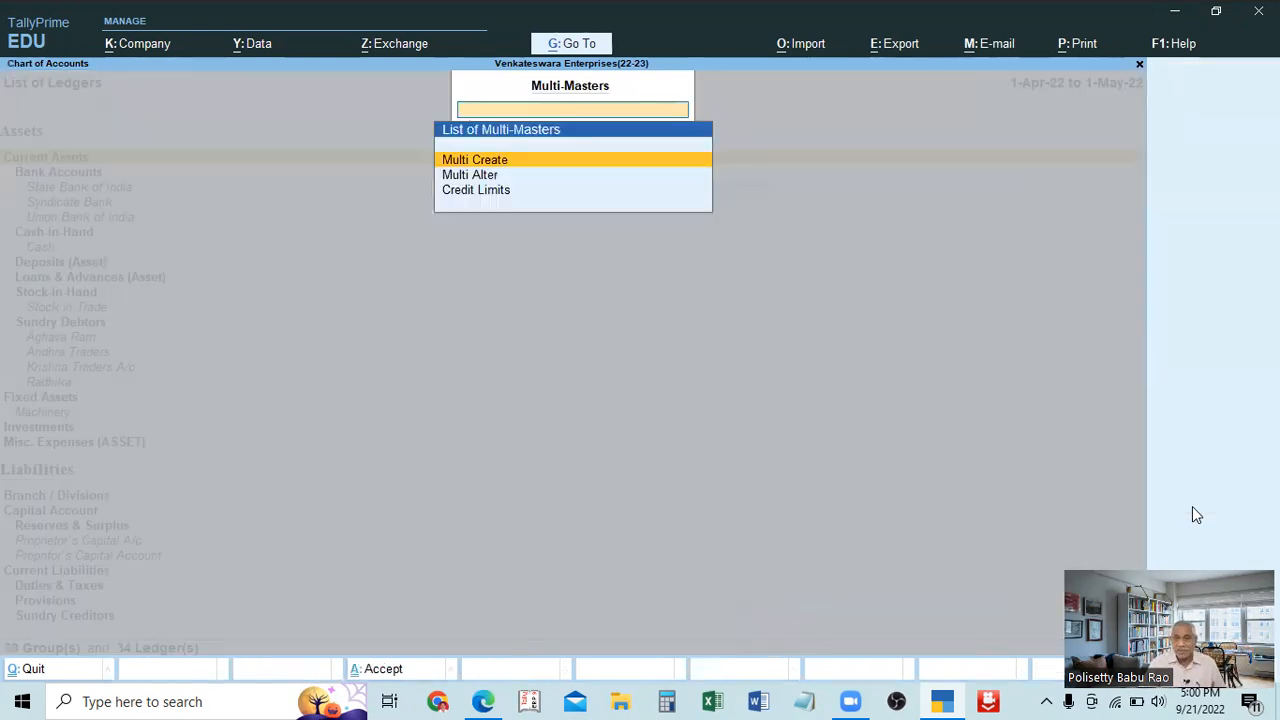
left_click(477, 177)
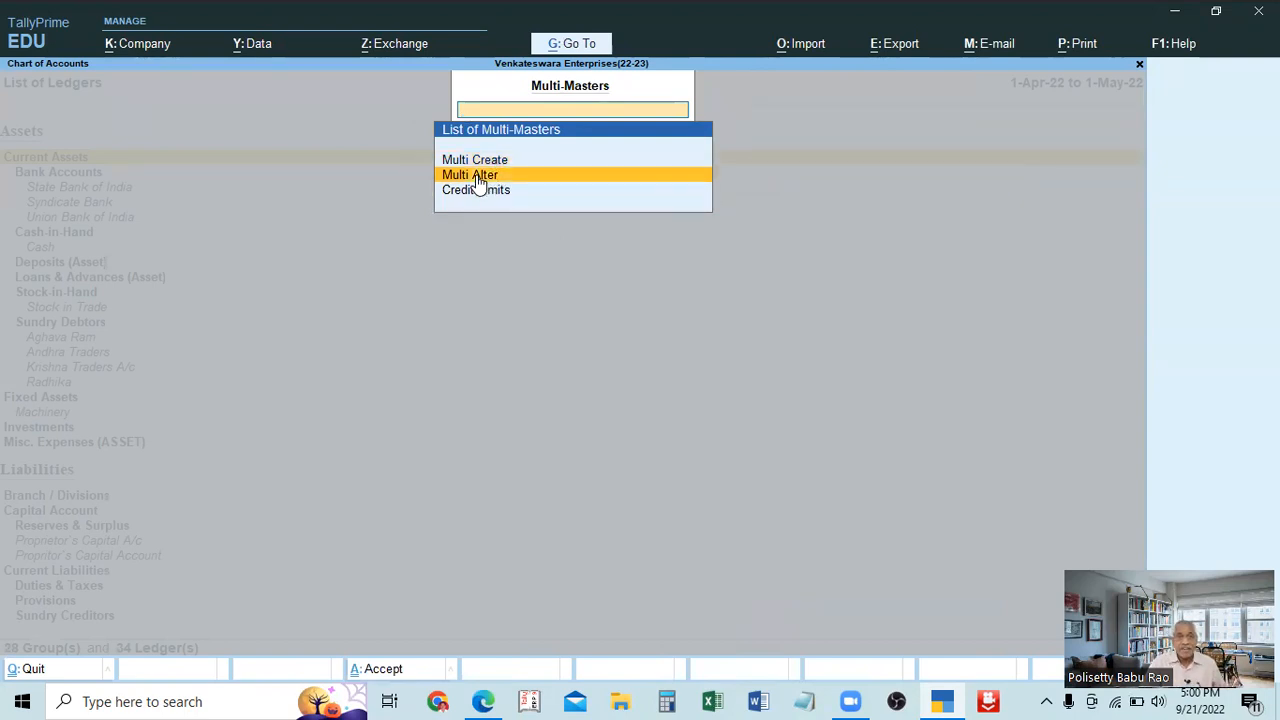
left_click(478, 178)
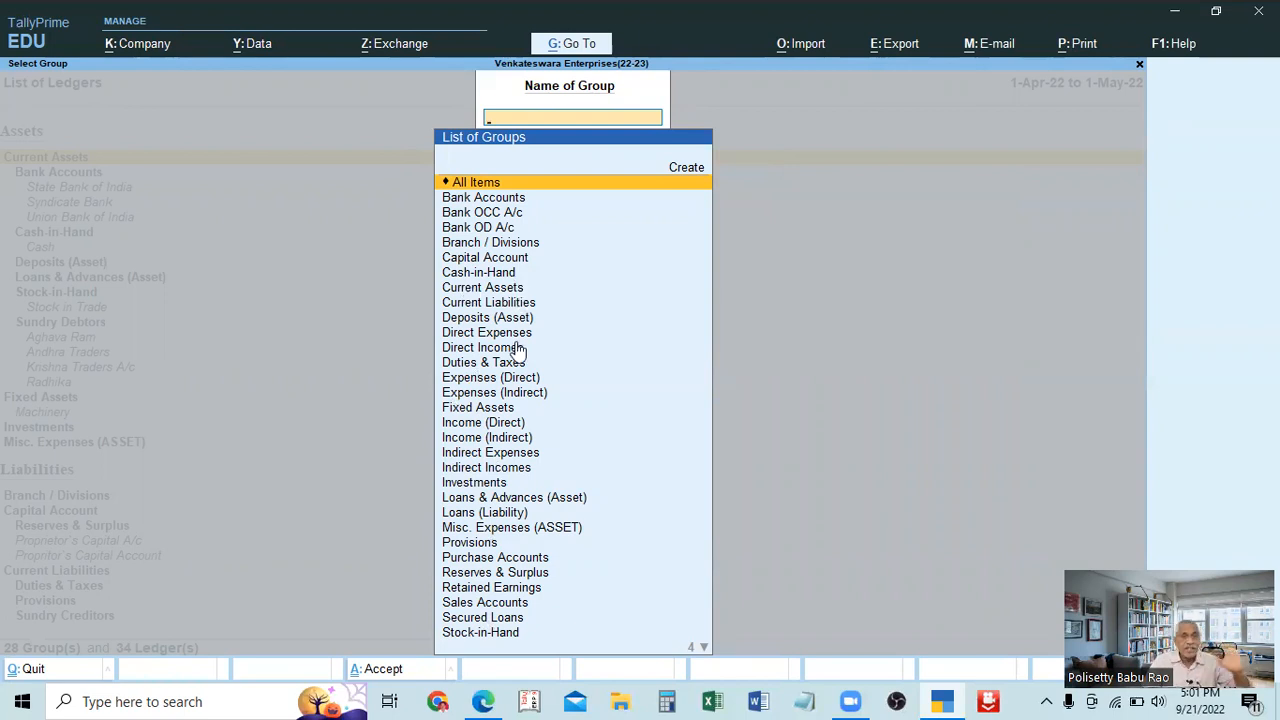
left_click(494, 199)
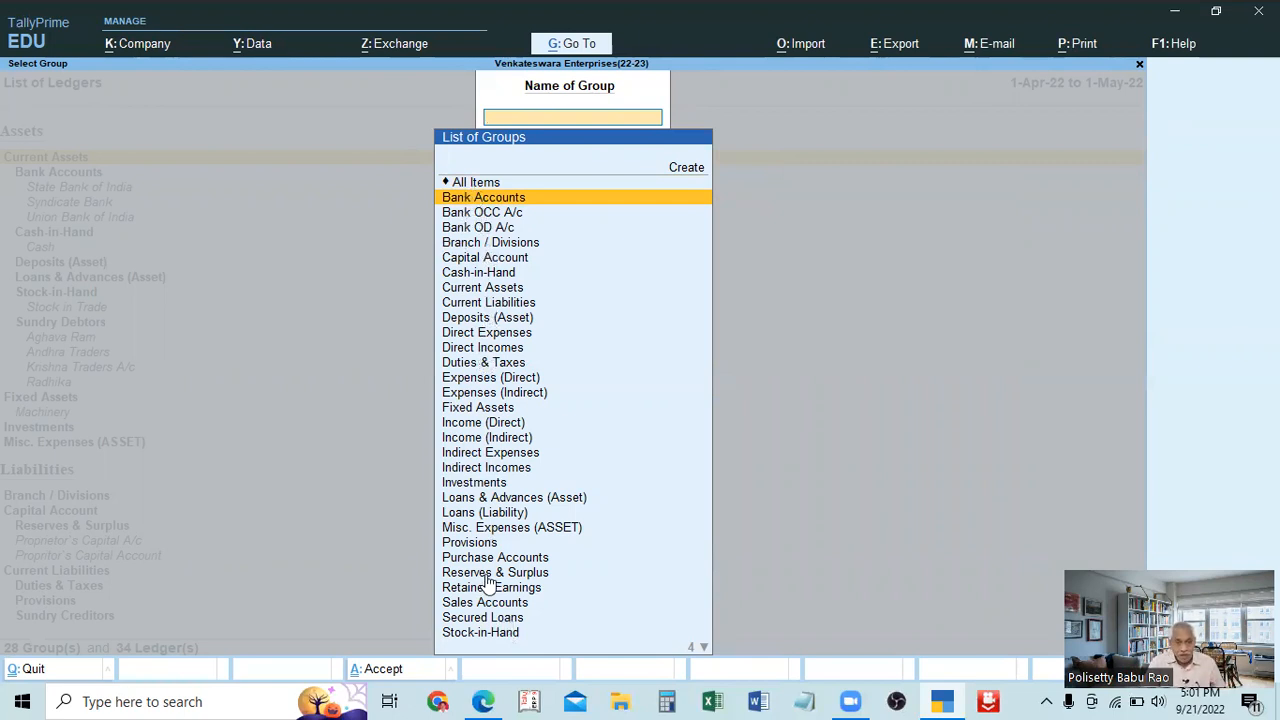
left_click(463, 195)
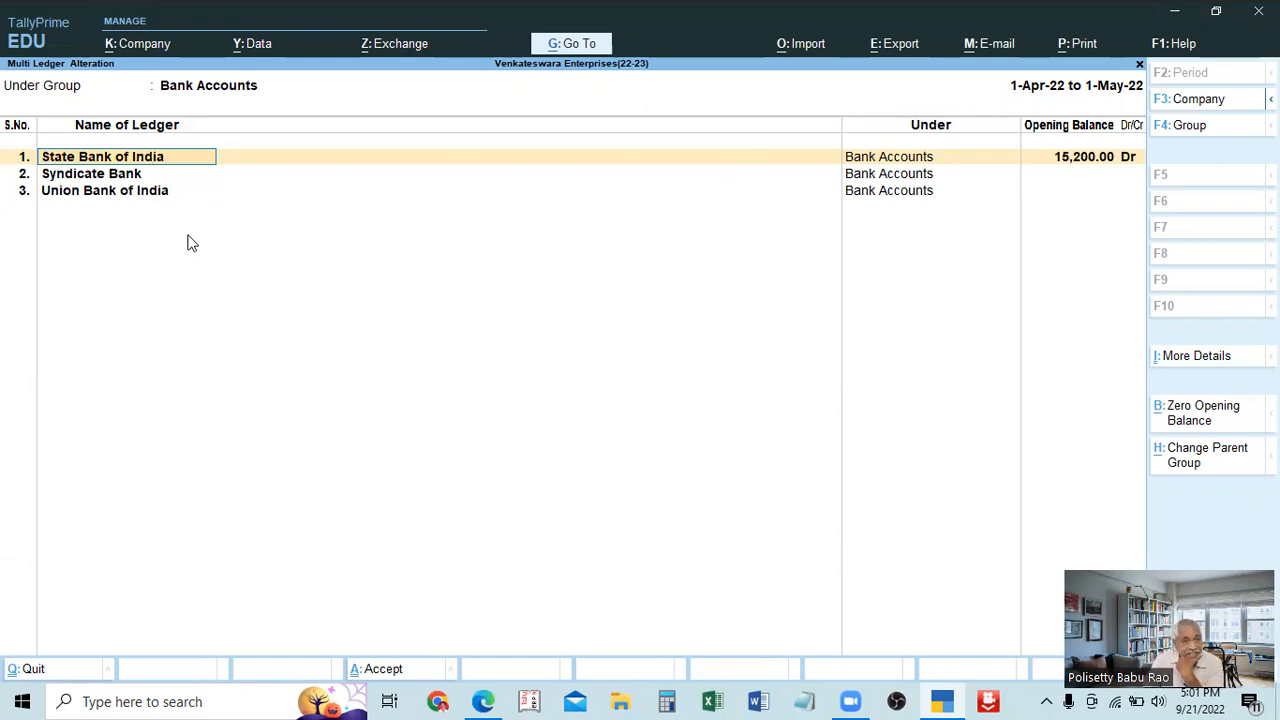
Move the Syndicate Bank ledger under Bank OD A/c, set its opening balance to 23,500 Cr, and save the ledgers.
left_click(114, 178)
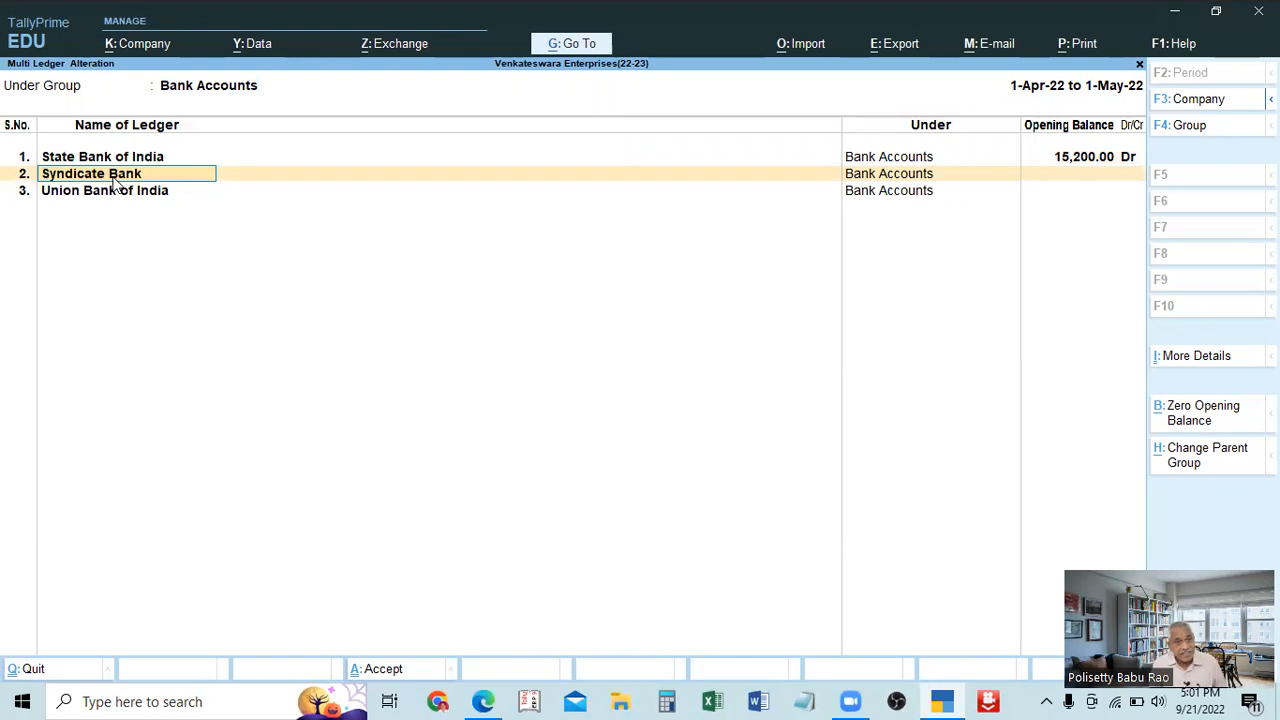
key("Return")
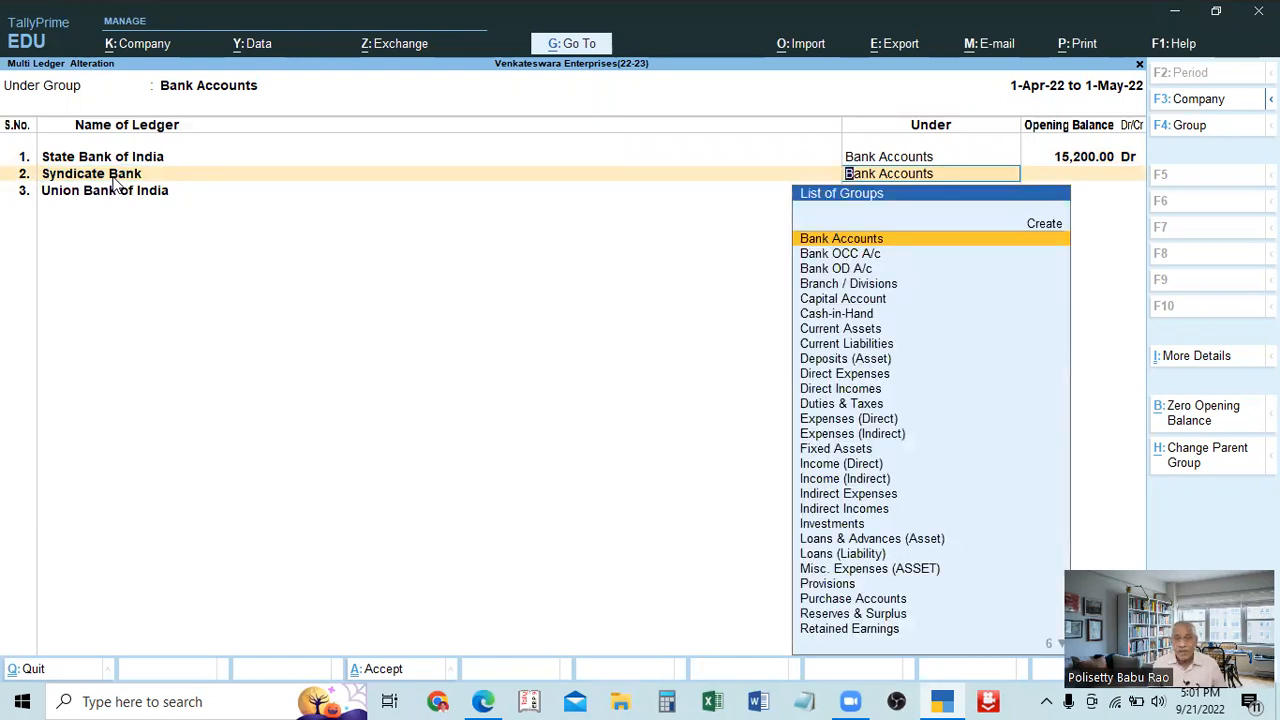
key("Down")
key("Down")
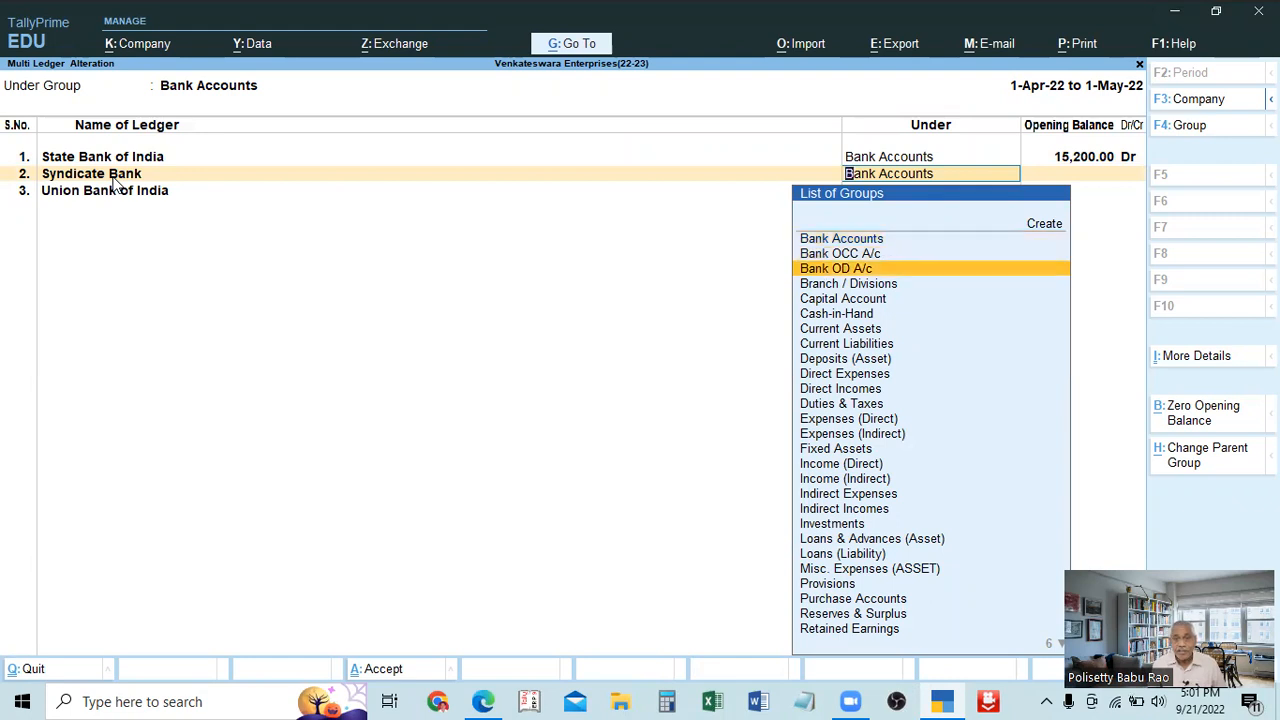
key("Return")
type("23500")
key("Return")
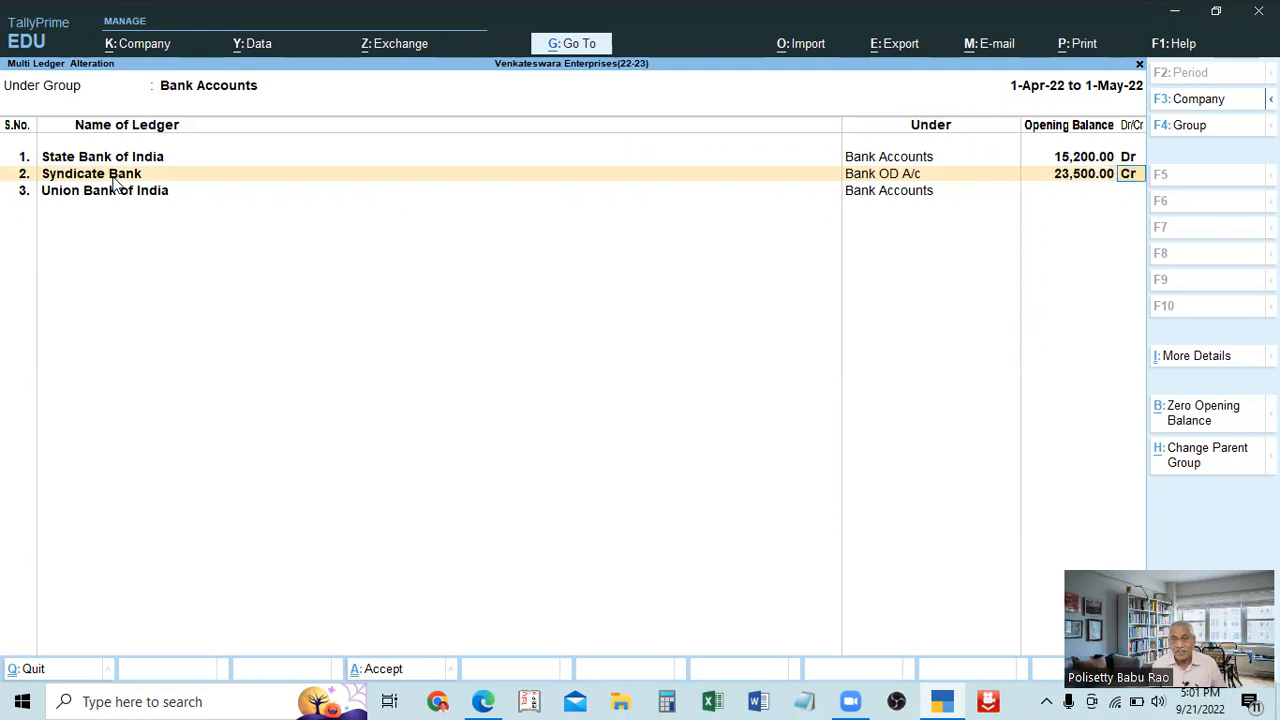
key("Return")
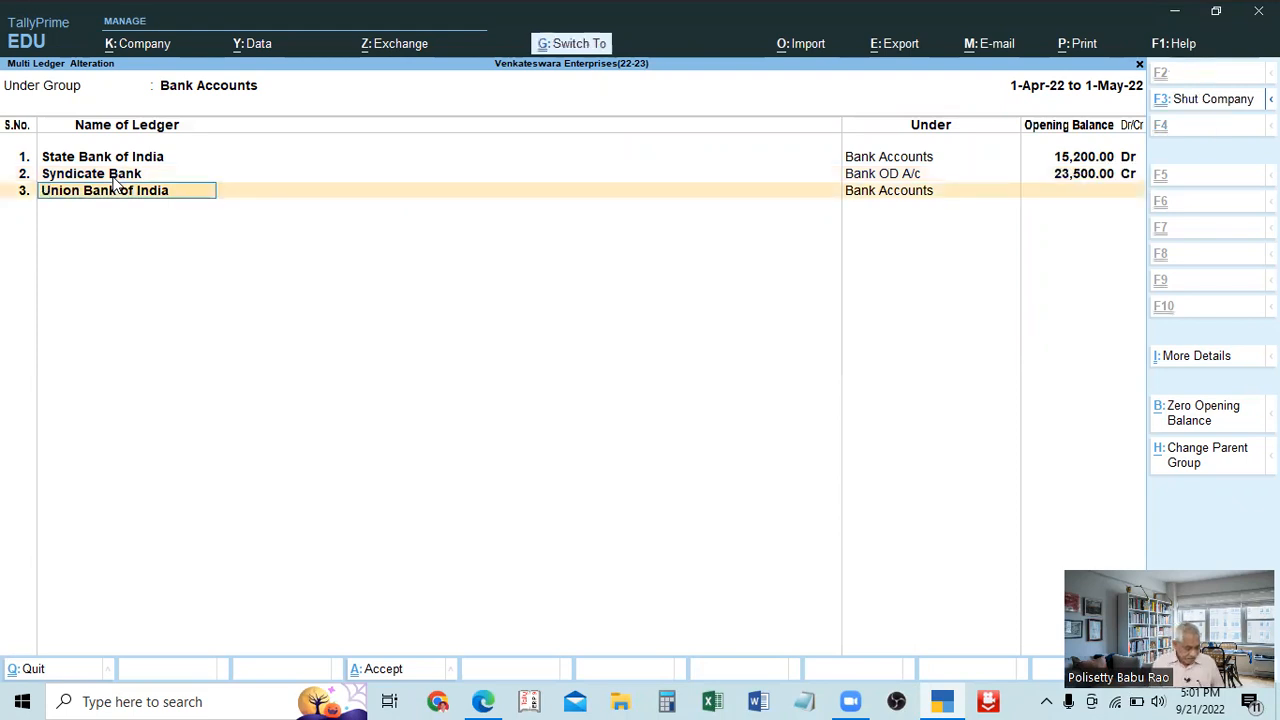
key("ctrl+a")
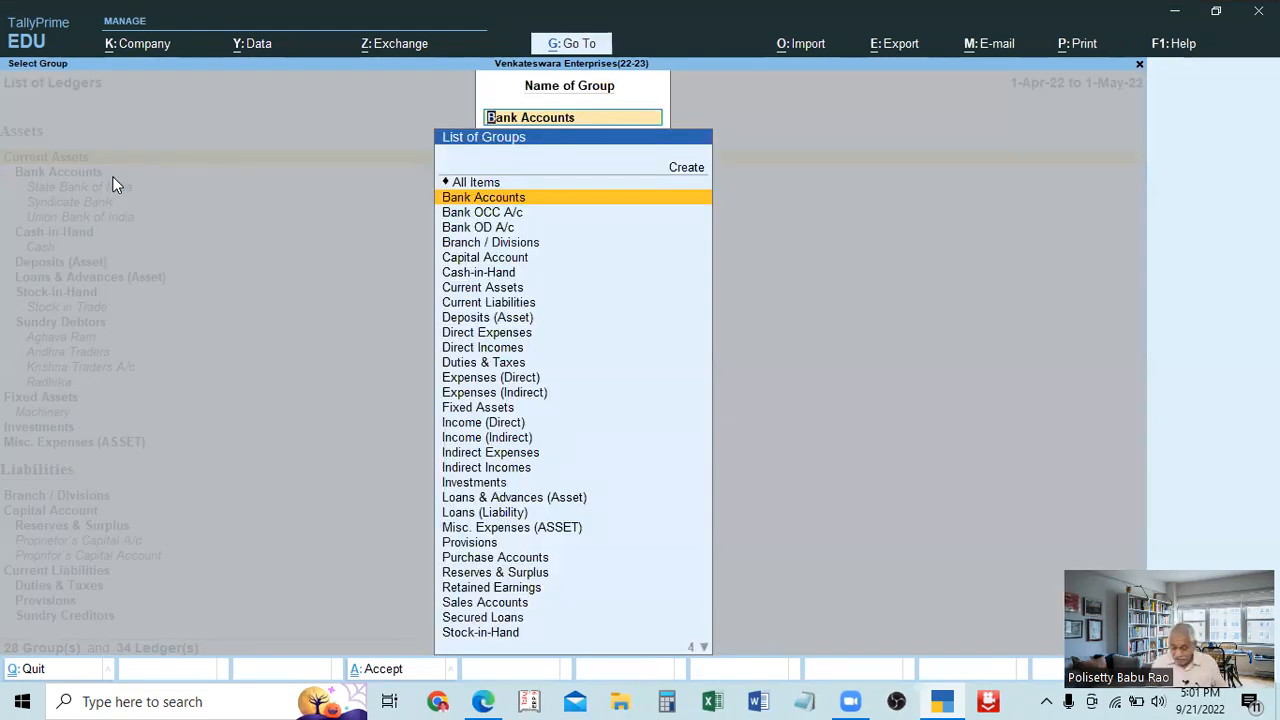
Recheck the Bank Accounts ledgers in multi-ledger alteration, and view the Capital Account group's ledgers without altering them.
key("Return")
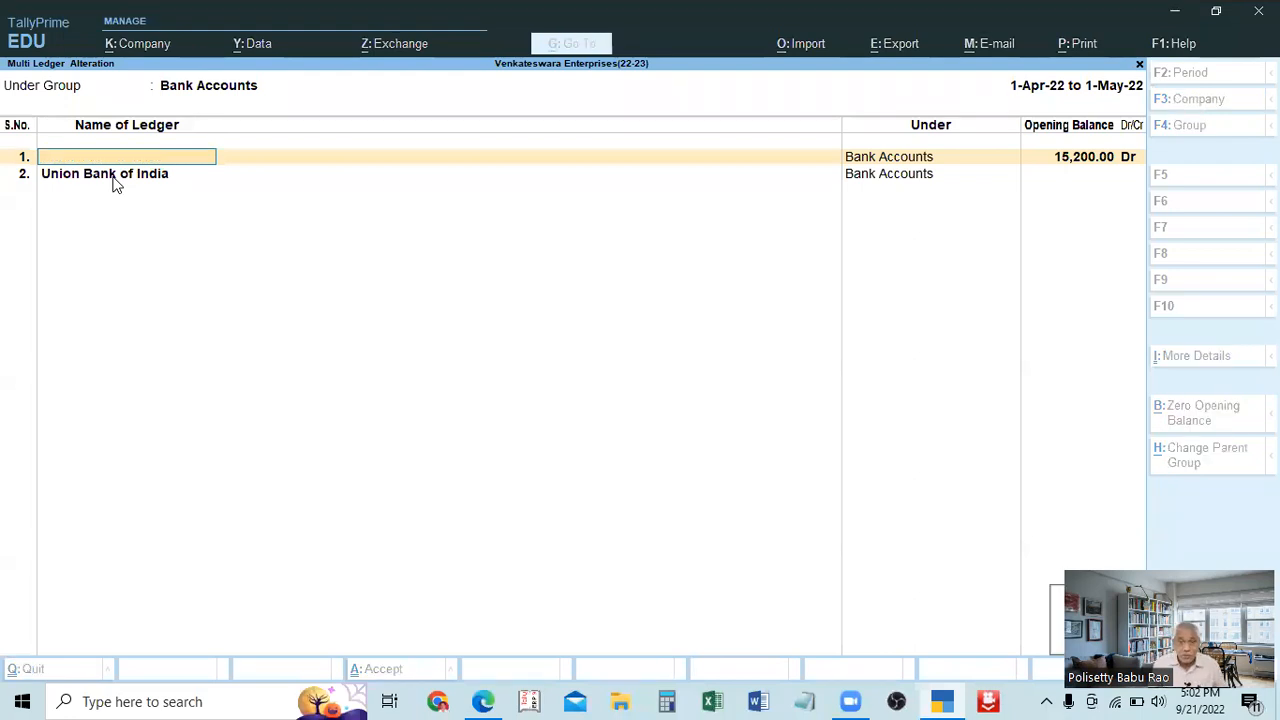
key("ctrl+a")
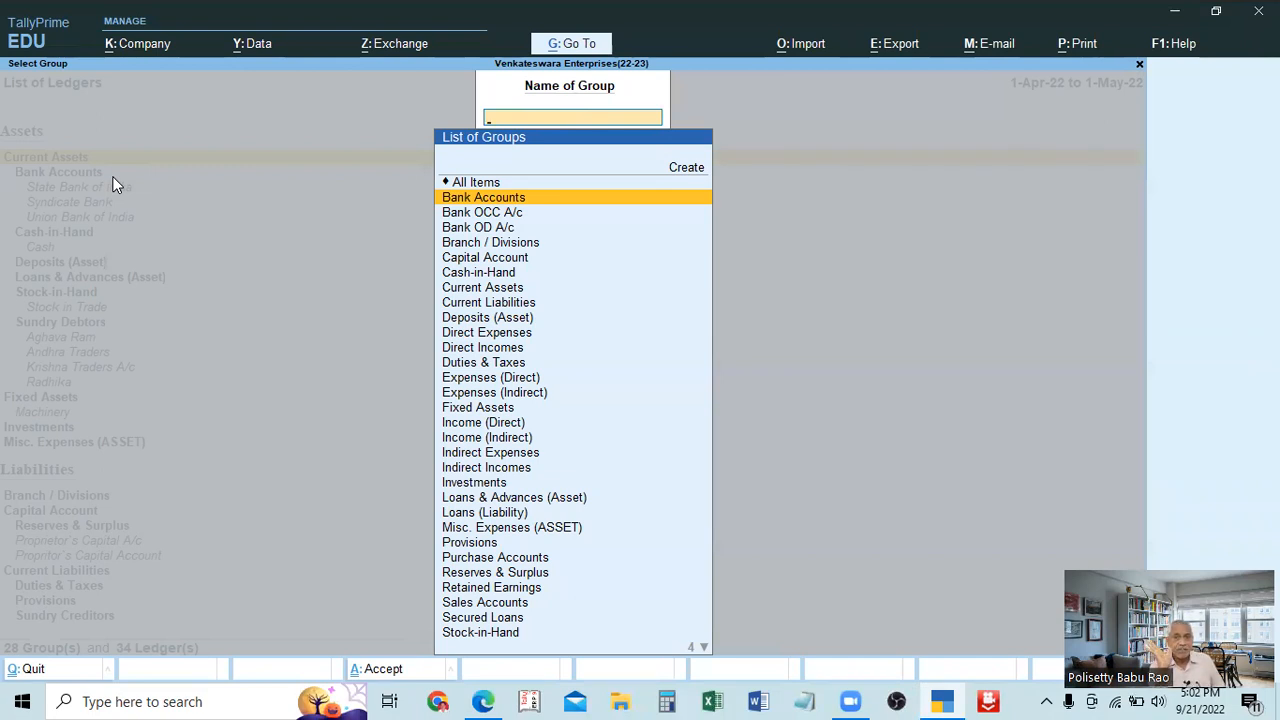
key("Down")
key("Down")
key("Up")
key("Down")
key("Up")
key("Down")
key("Down")
key("Down")
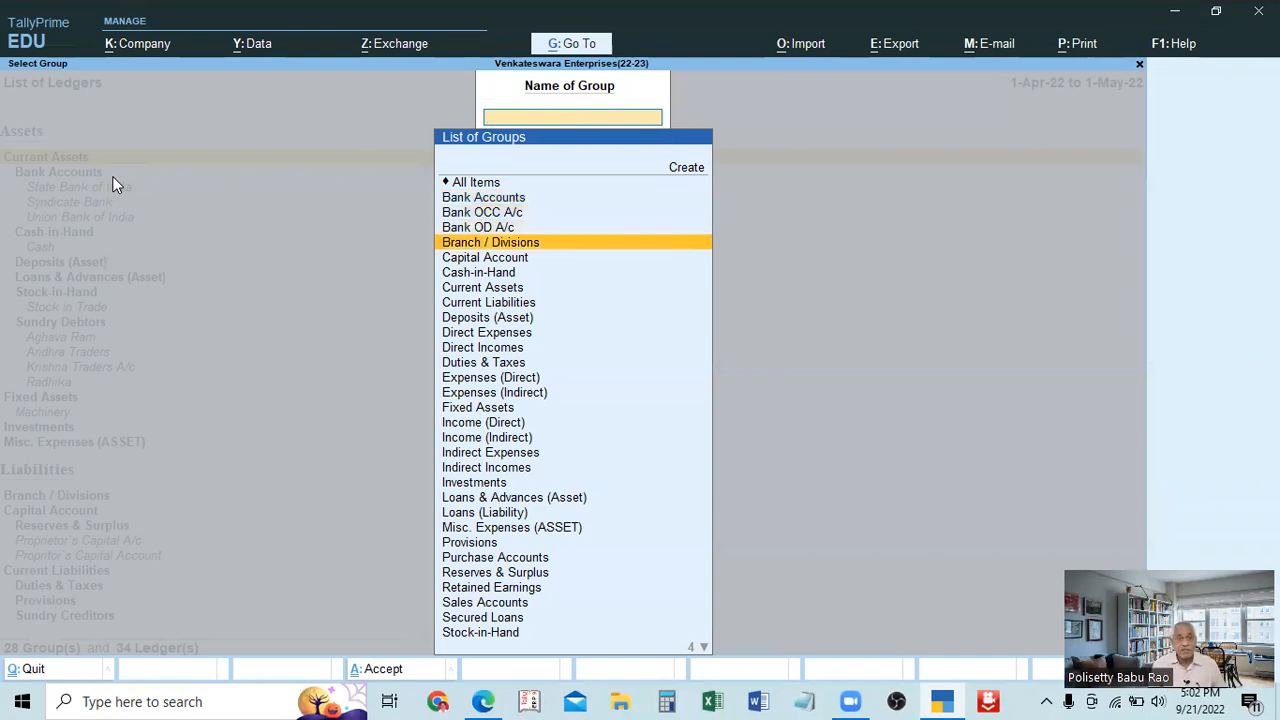
key("Return")
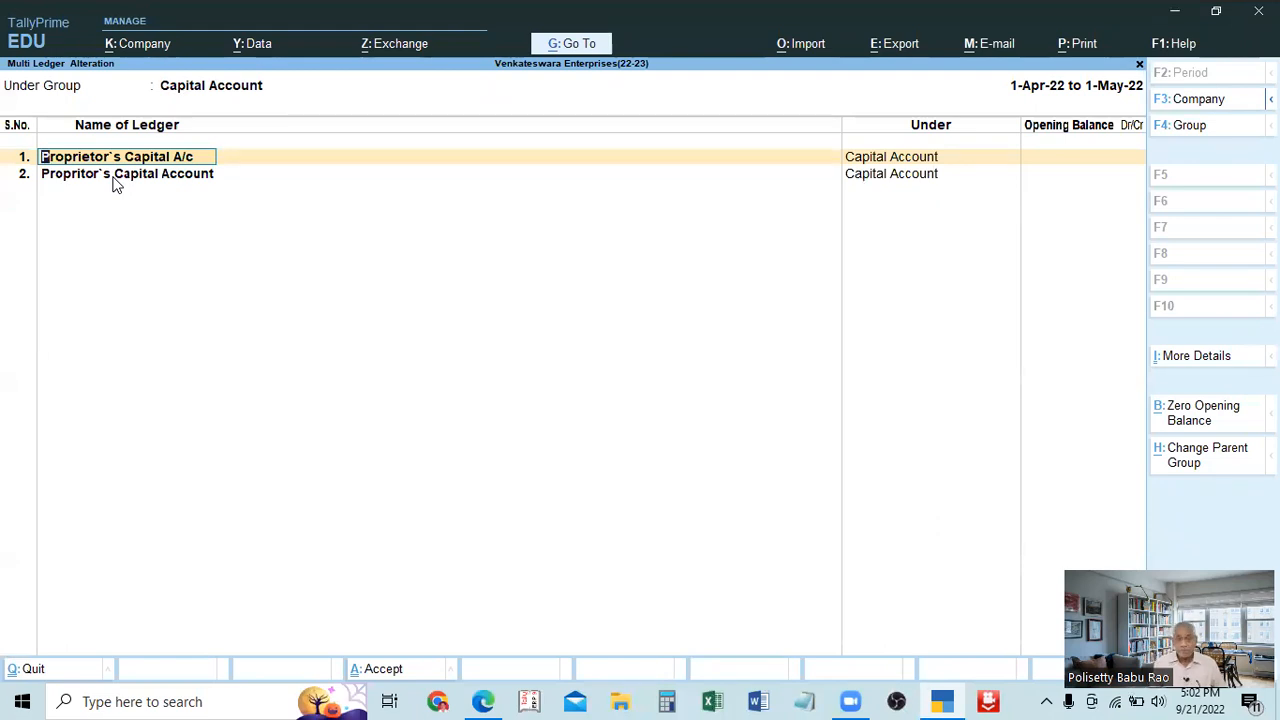
key("Return")
key("BackSpace")
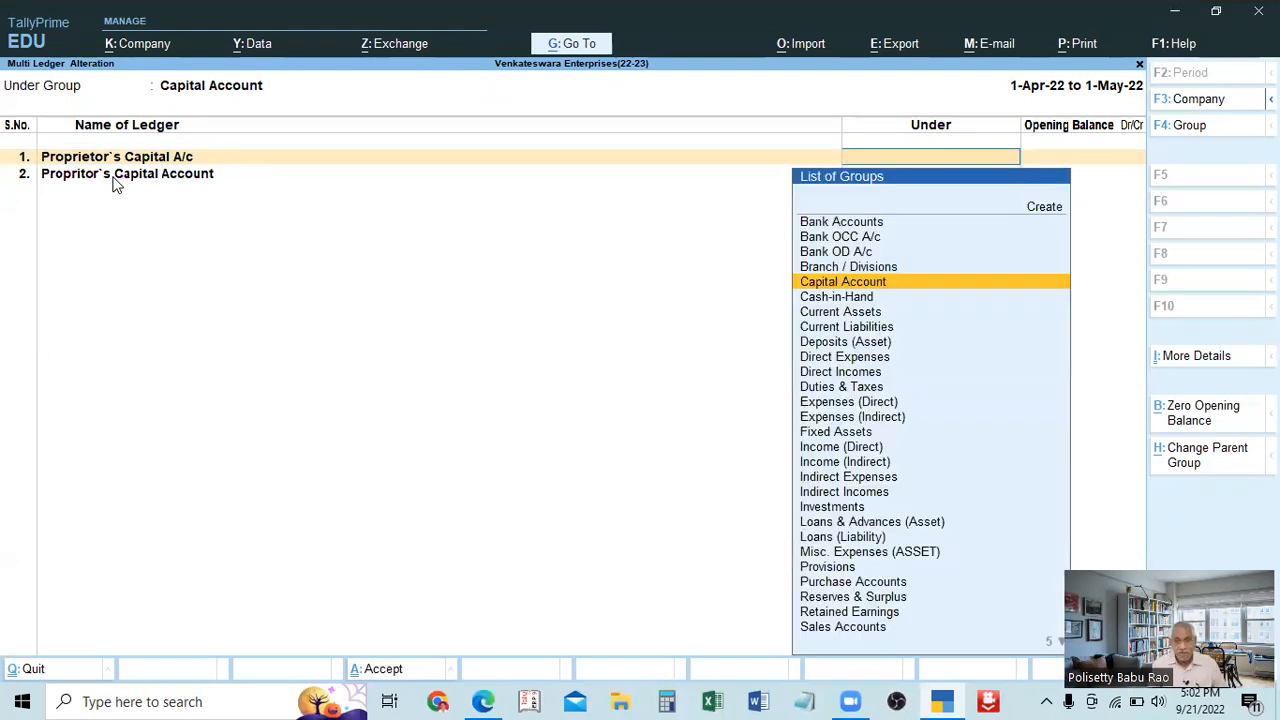
key("Escape")
Open the Current Assets group's ledgers in multi-ledger alteration.
key("Down")
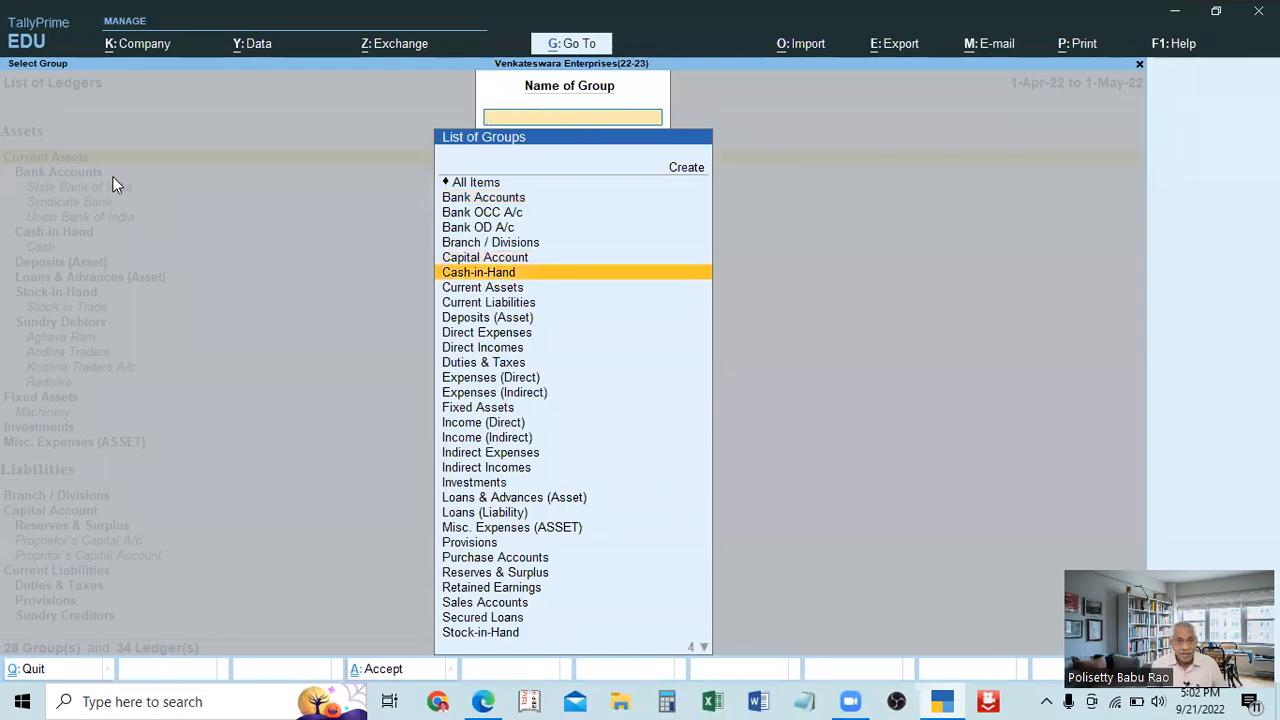
key("Down")
key("Return")
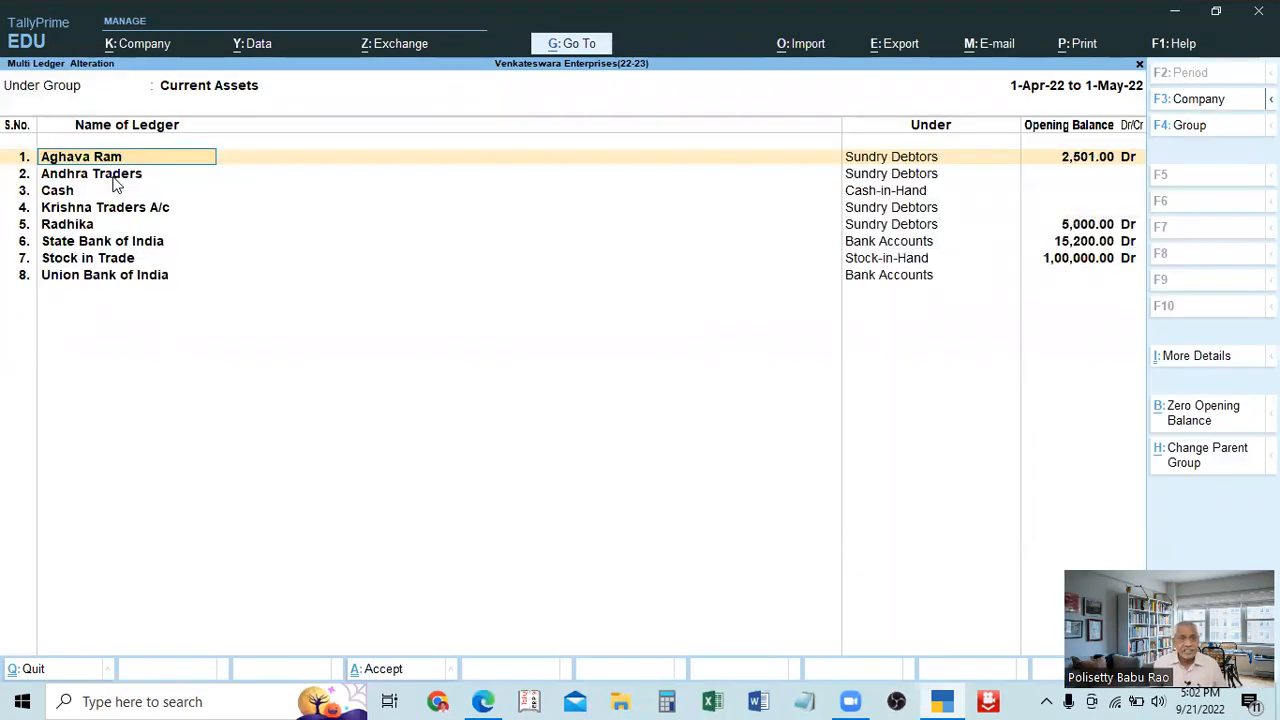
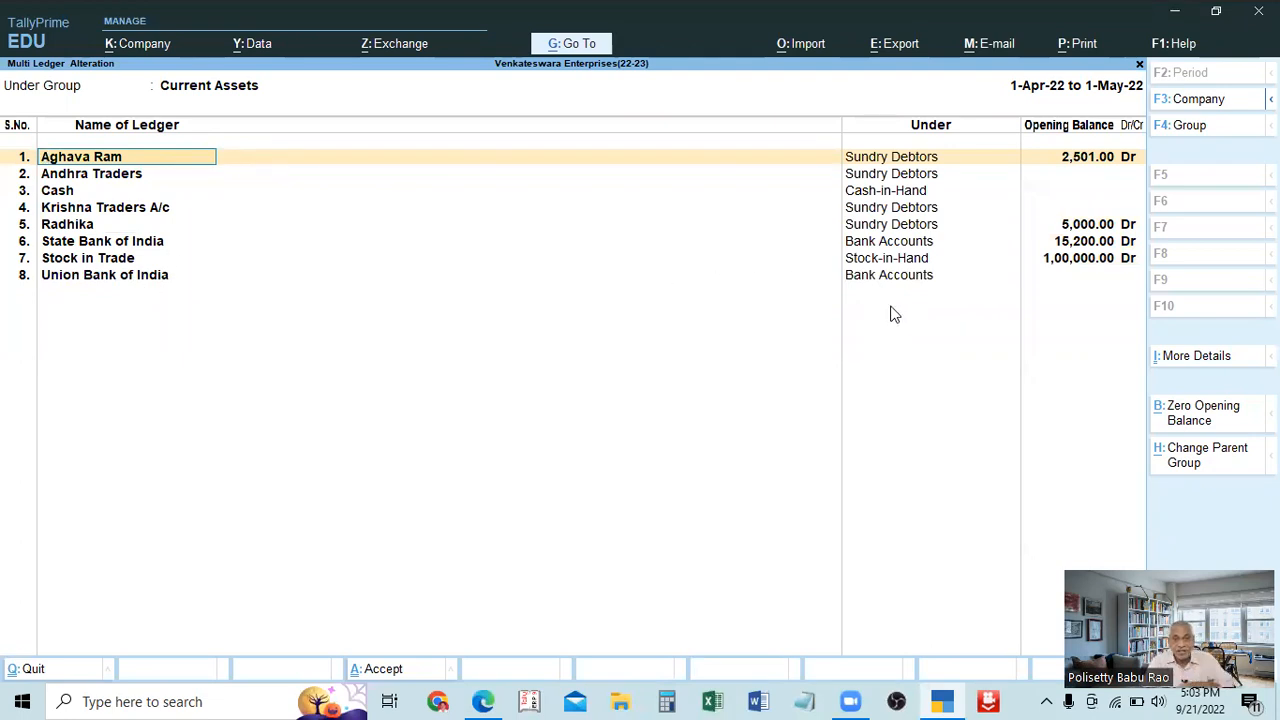
Move the Sundry Debtors ledger with the 5,000 Dr opening balance under Sundry Creditors and save the ledgers.
left_click(70, 226)
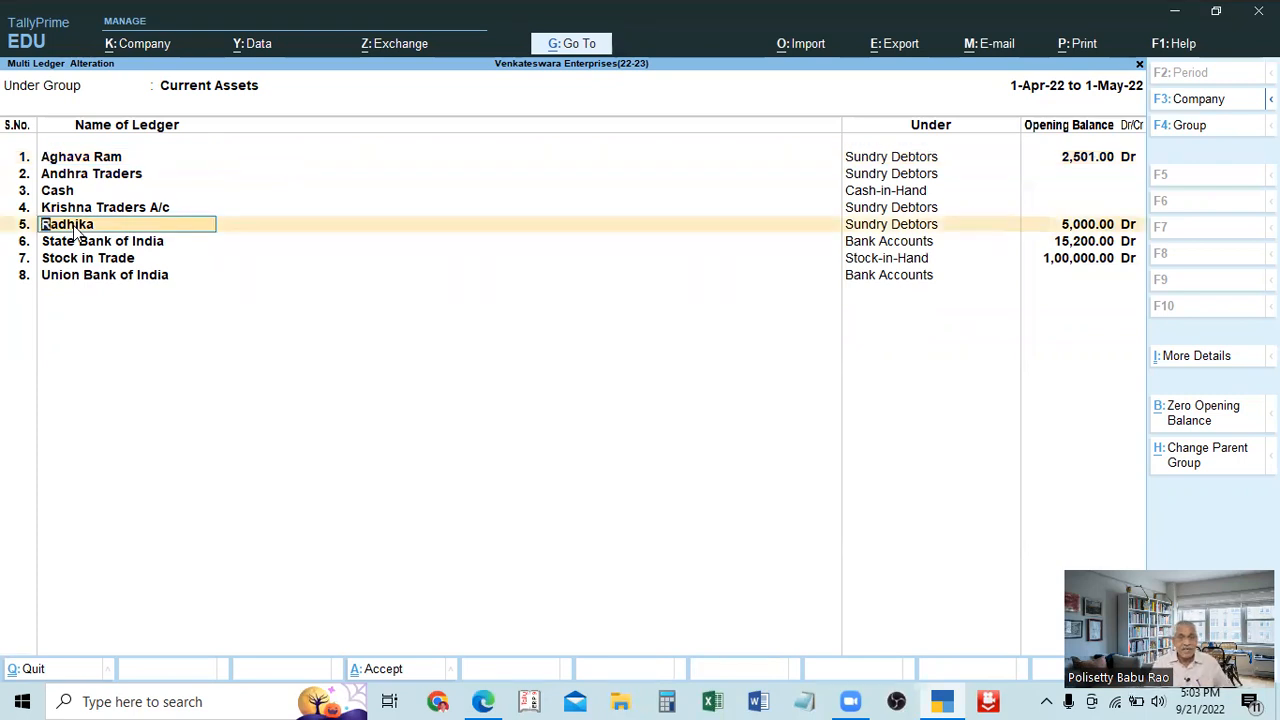
key("Return")
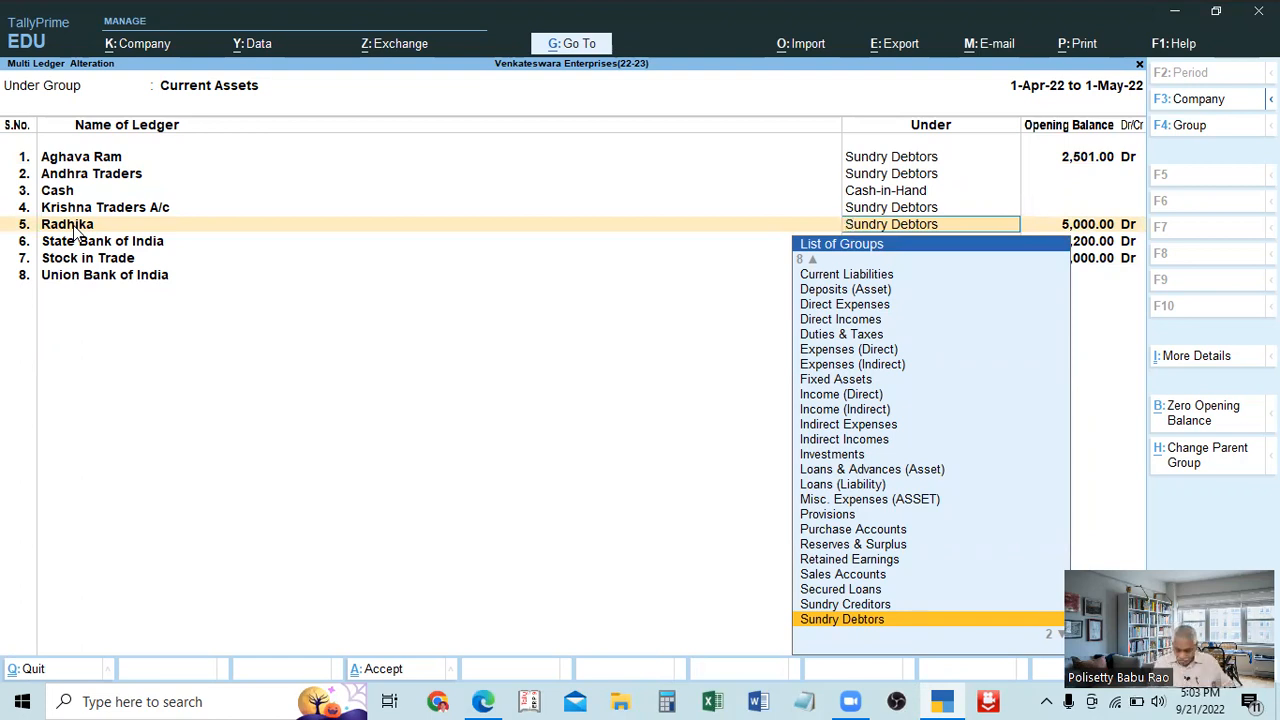
key("Up")
key("Return")
key("Return")
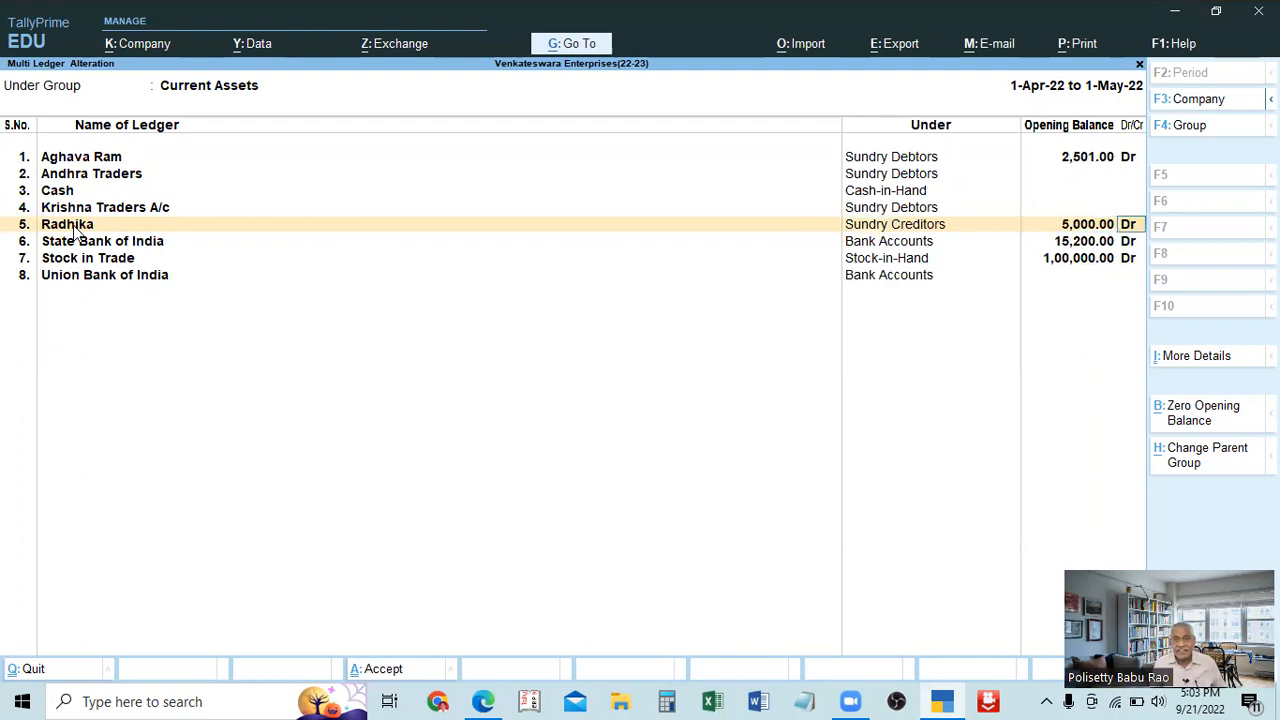
key("ctrl+a")
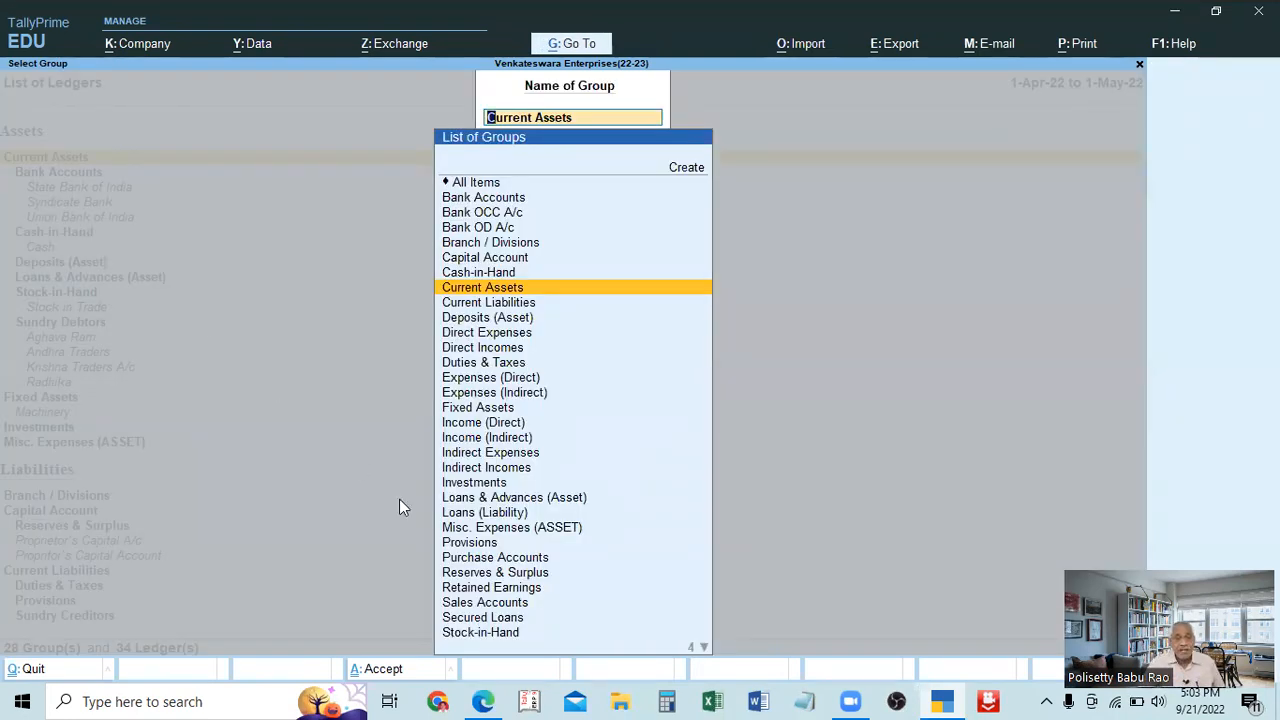
Open the ledgers of all groups in multi-ledger alteration by choosing All Items.
scroll(541, 590, "up", 4)
scroll(507, 469, "down", 3)
scroll(508, 479, "down", 6)
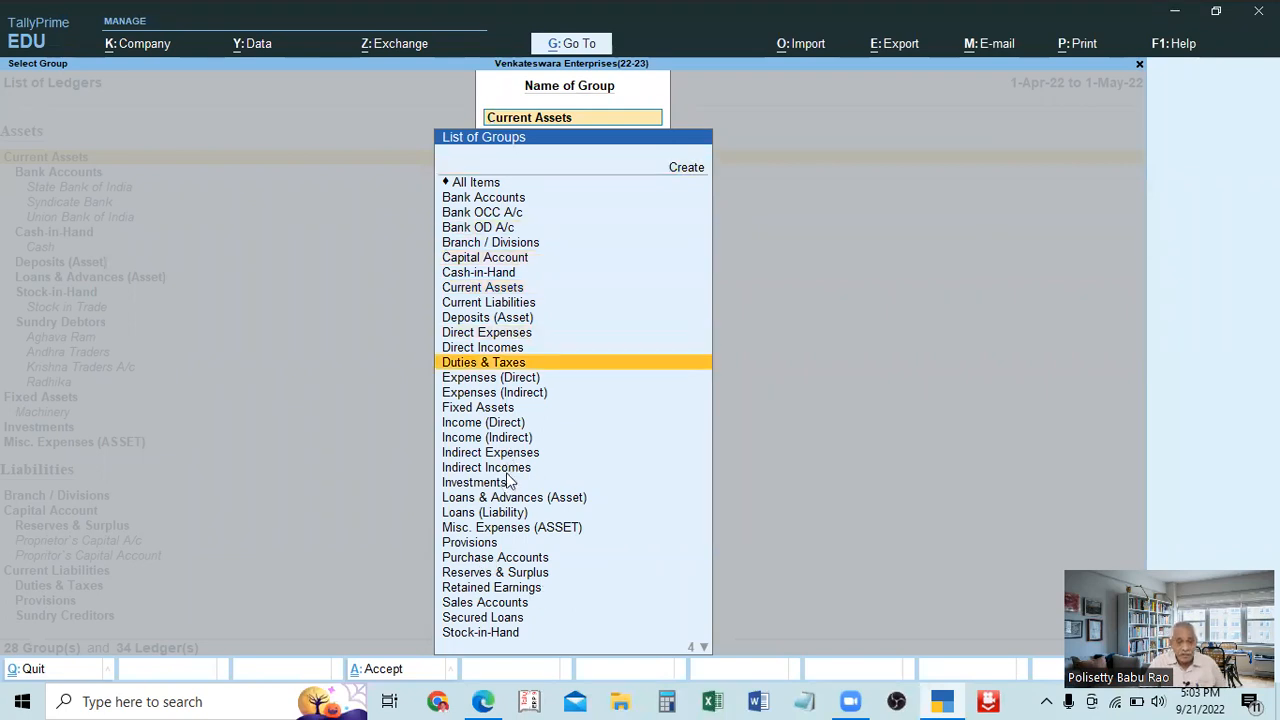
scroll(508, 481, "down", 3)
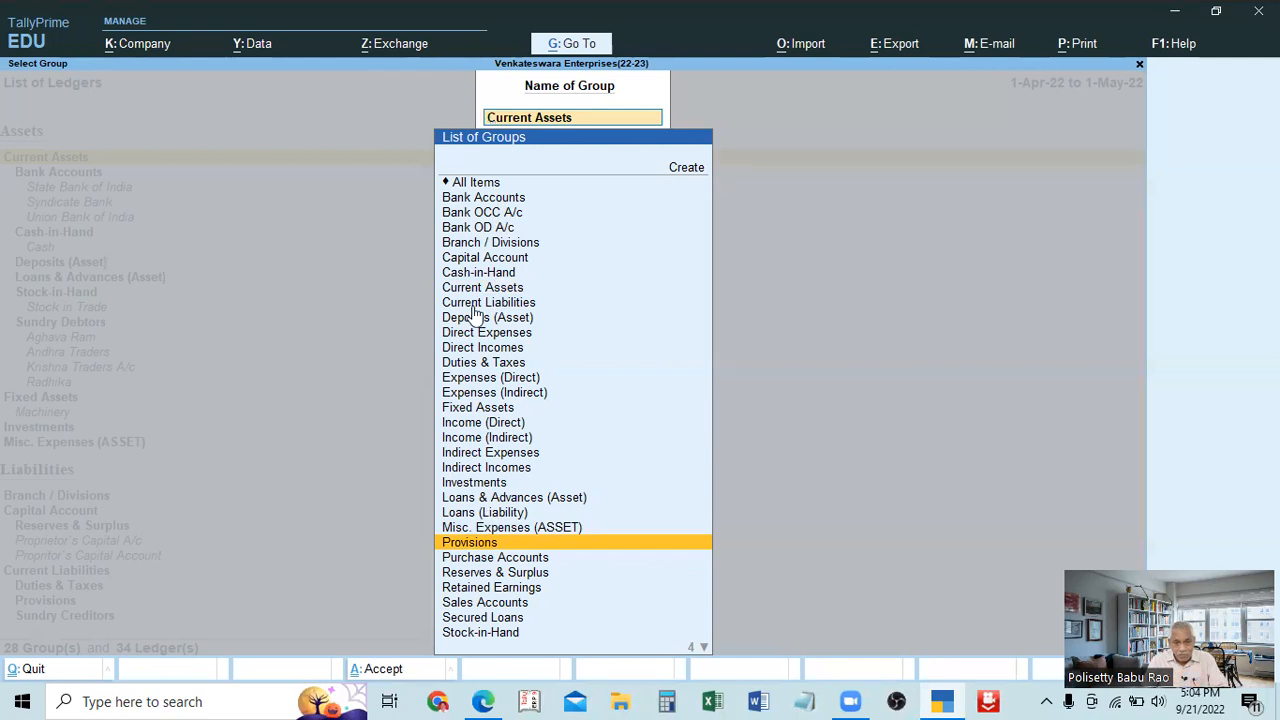
left_click(476, 183)
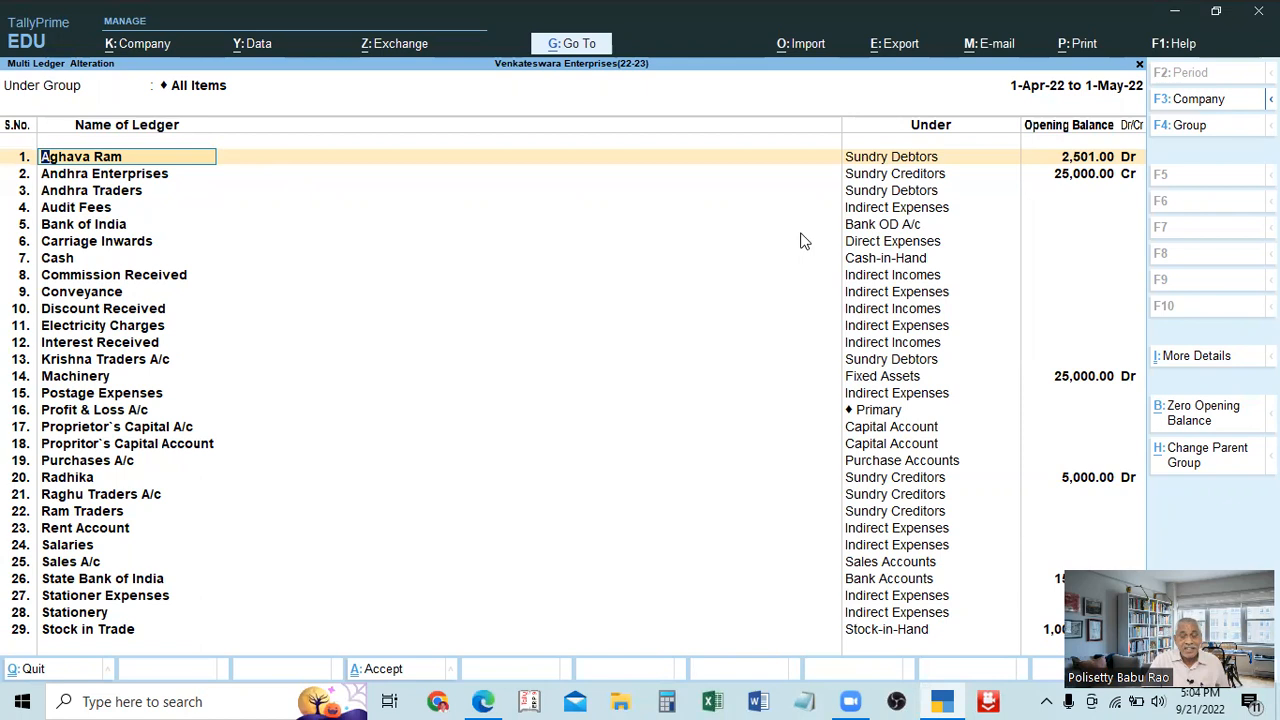
Examine the groups and opening balances of all ledgers, including the one moved to Sundry Creditors, and return to the Gateway of Tally.
key("Down")
key("Down")
key("Down")
key("Down")
key("Down")
key("Down")
key("Down")
key("Down")
key("Down")
key("Down")
key("Down")
key("Down")
key("Down")
key("Down")
key("Down")
key("Down")
key("Down")
key("Up")
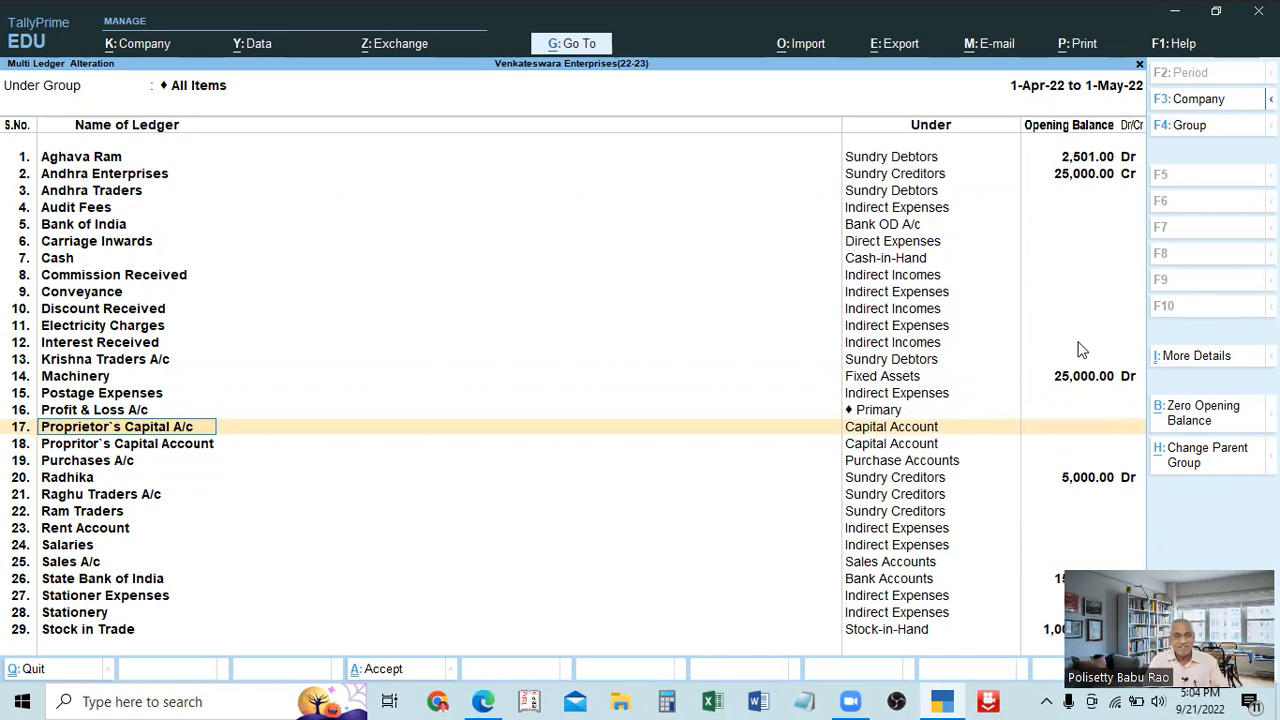
left_click(70, 480)
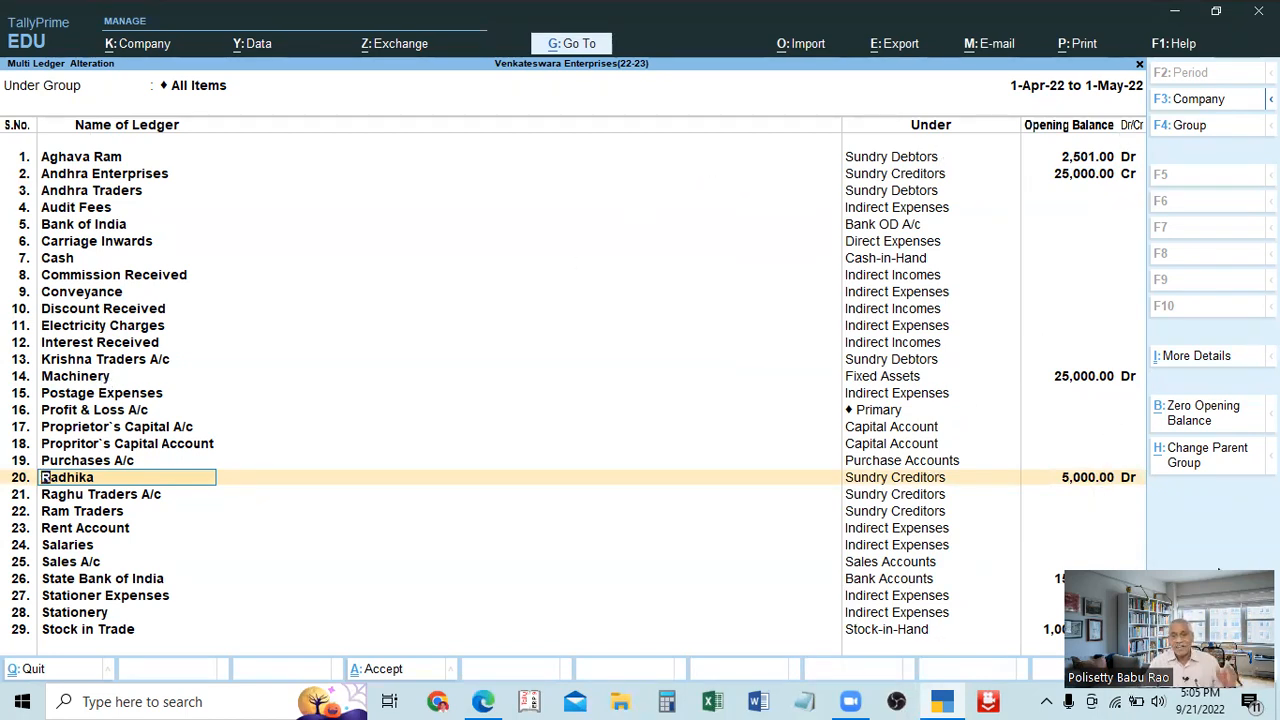
key("BackSpace")
key("Escape")
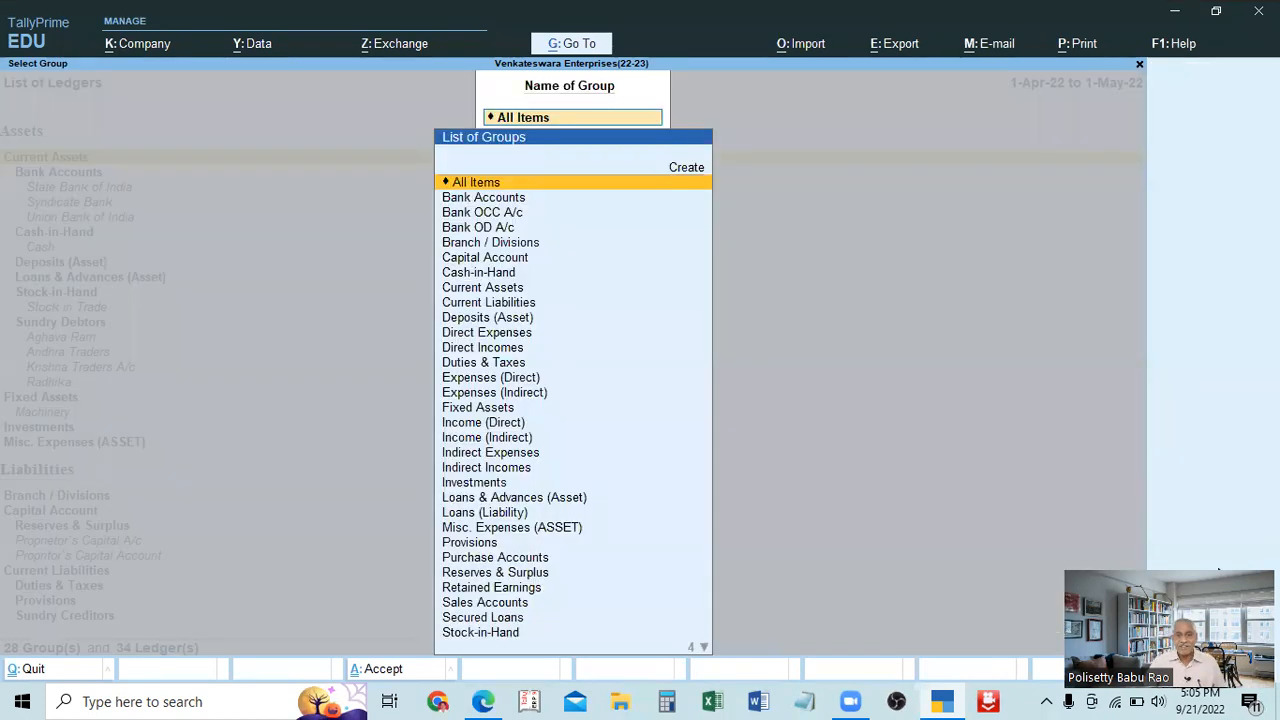
key("Escape")
key("Escape")
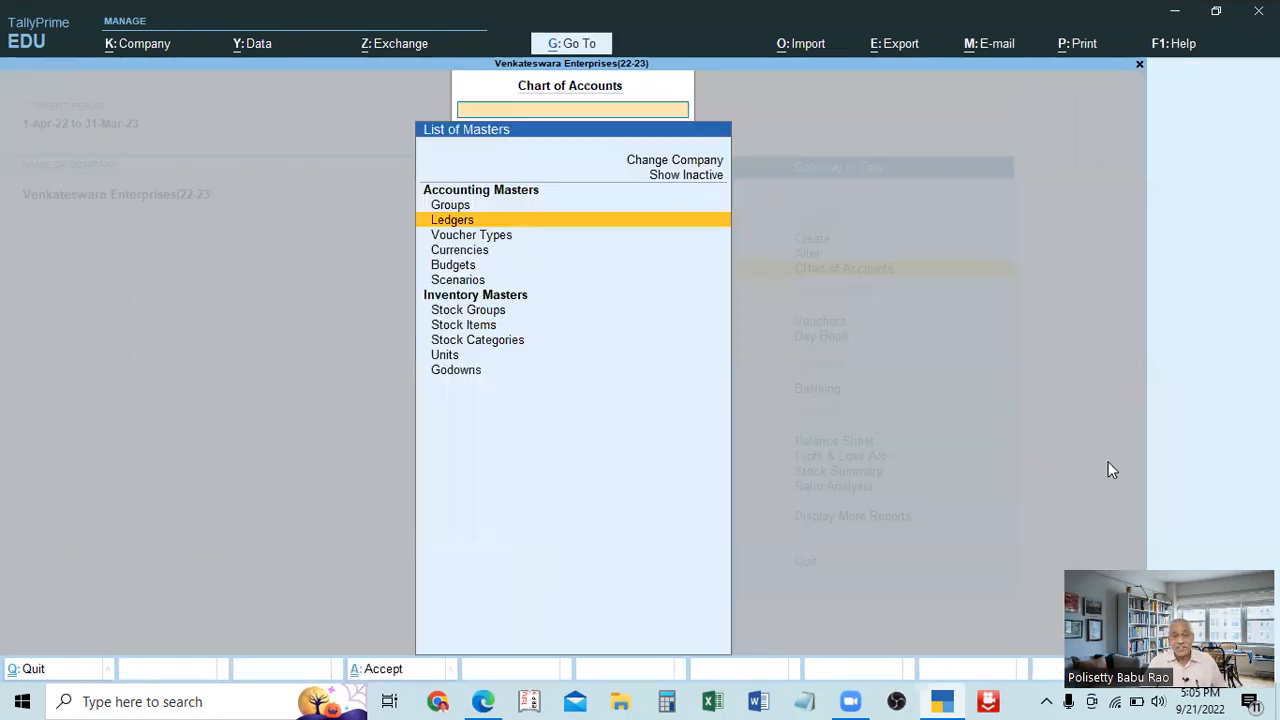
key("Escape")
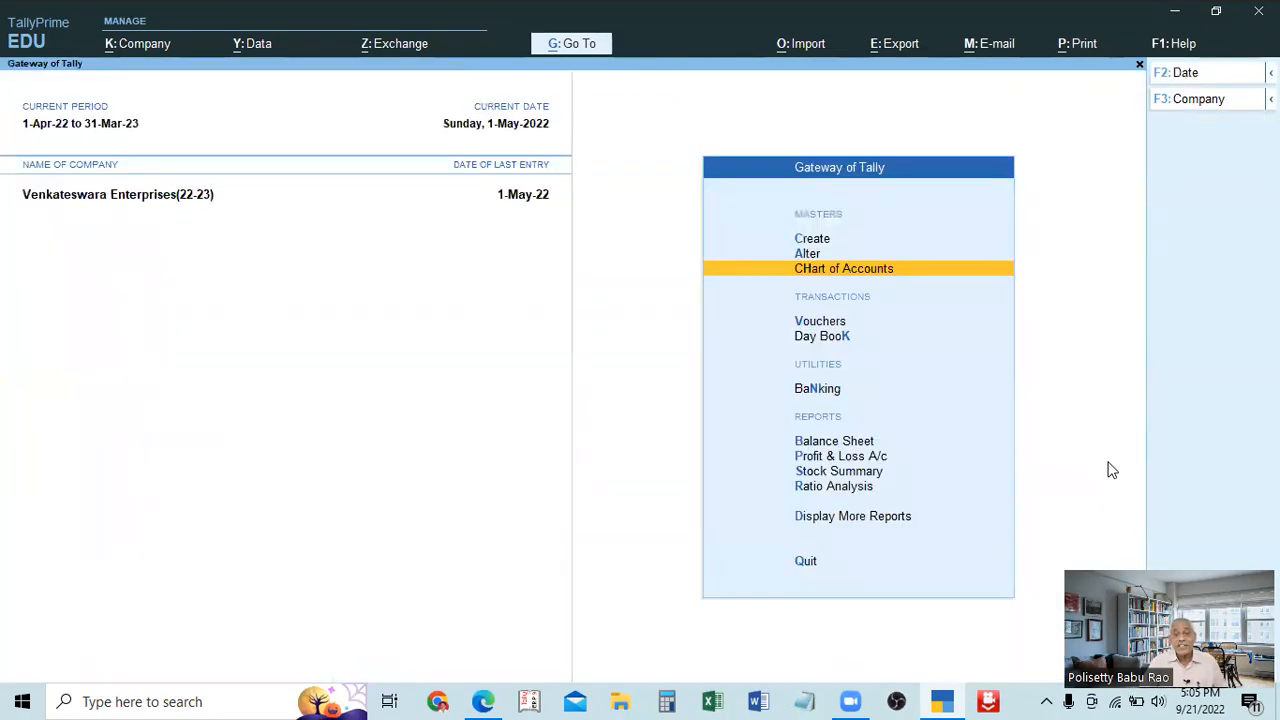
key("Up")
key("Up")
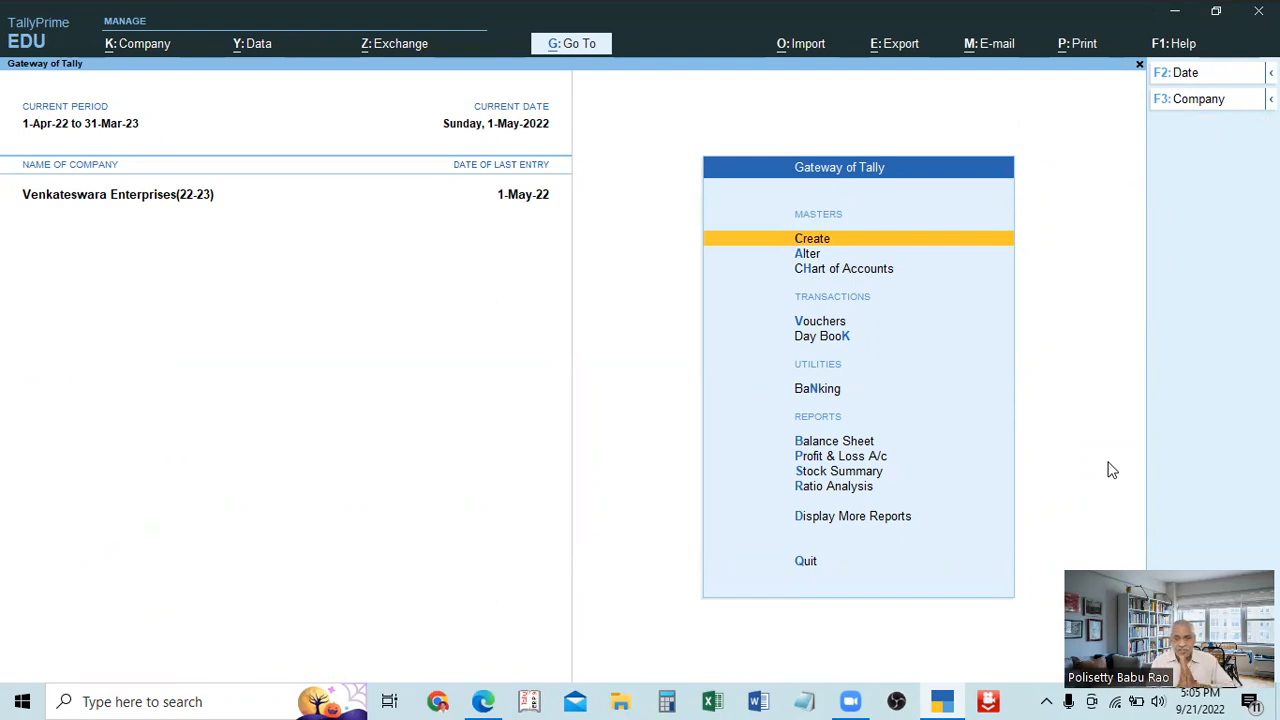
key("Down")
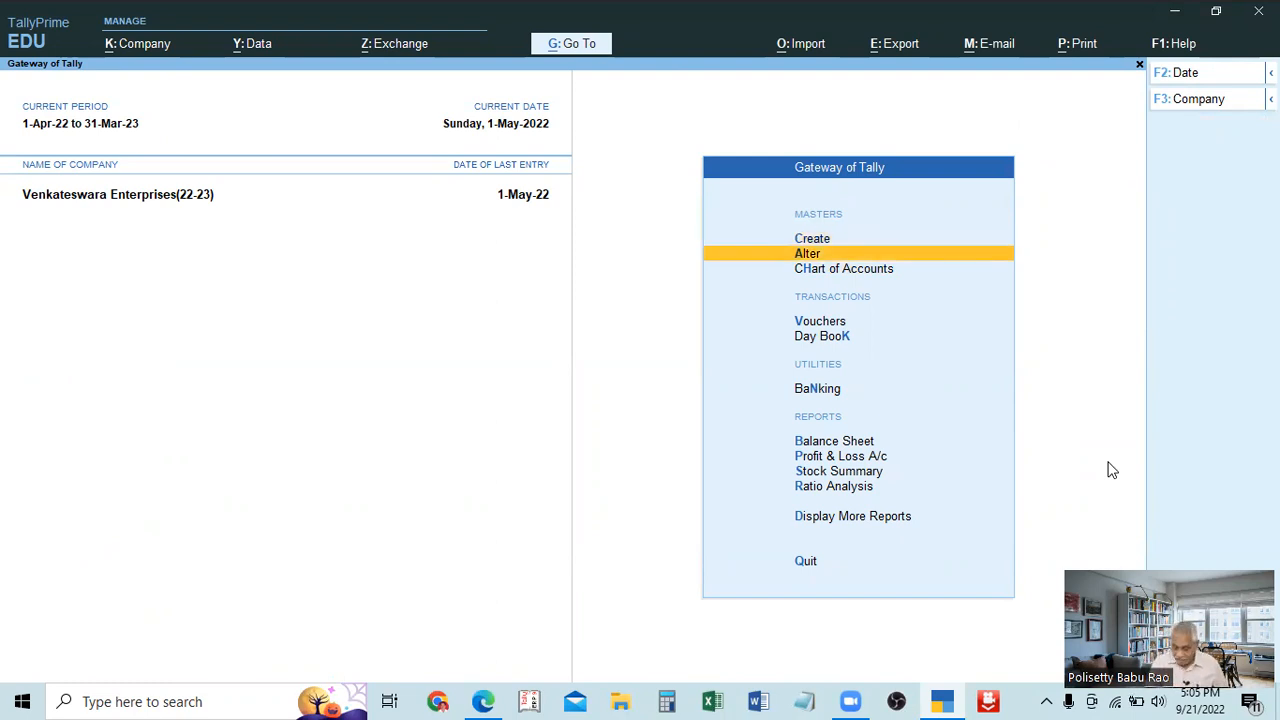
key("Down")
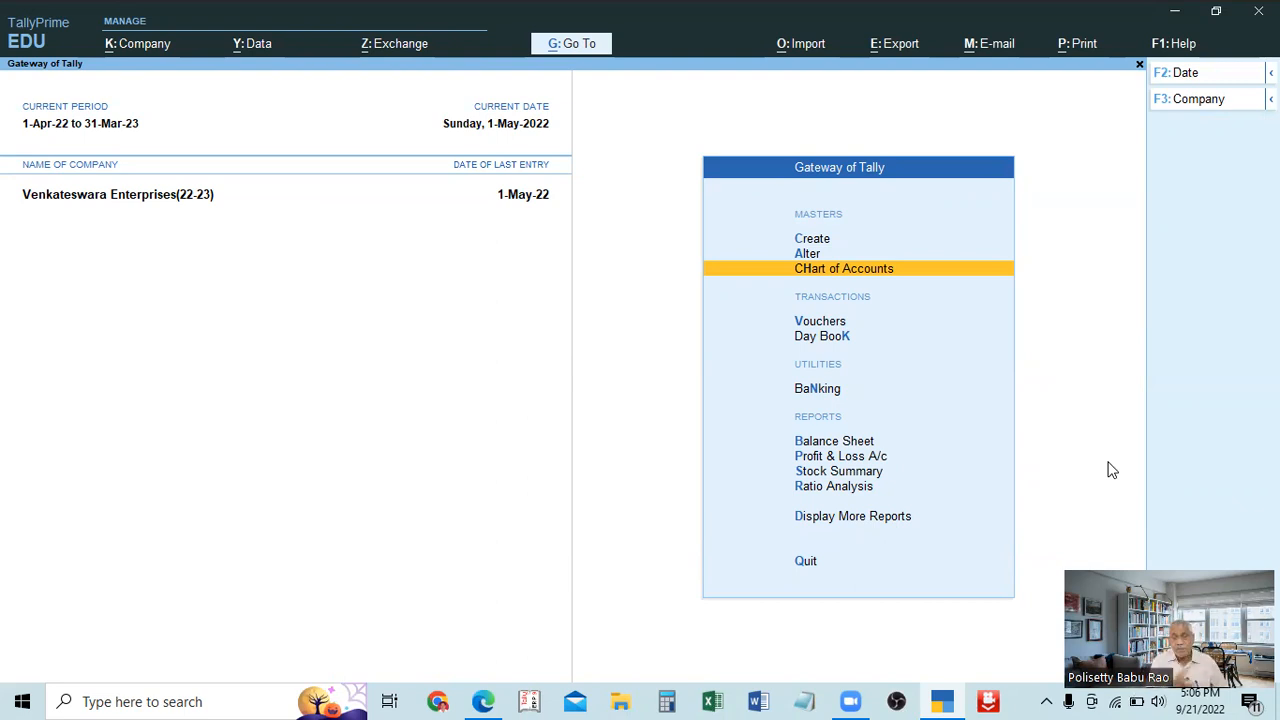
key("Up")
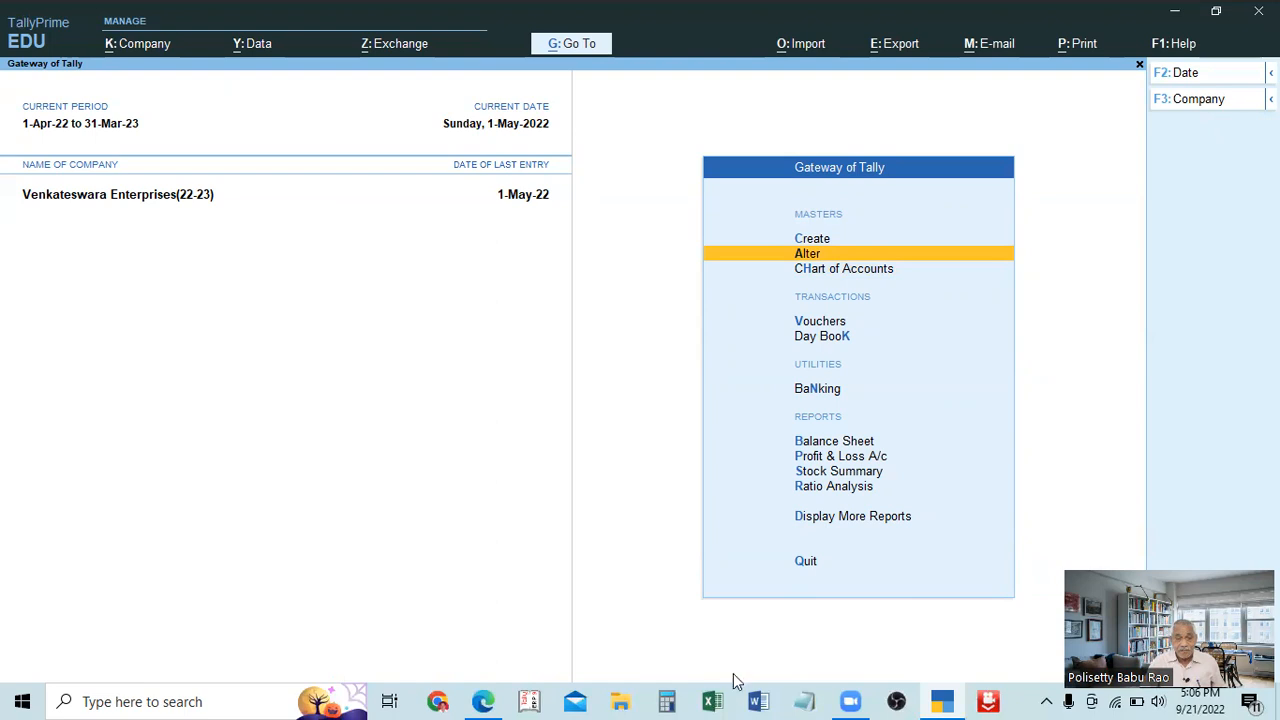
Switch to TALLY PRIME FULL SUBJECT.pdf in Edge, select text in topic 14 on altering and deleting ledger accounts, and return to TallyPrime.
left_click(768, 700)
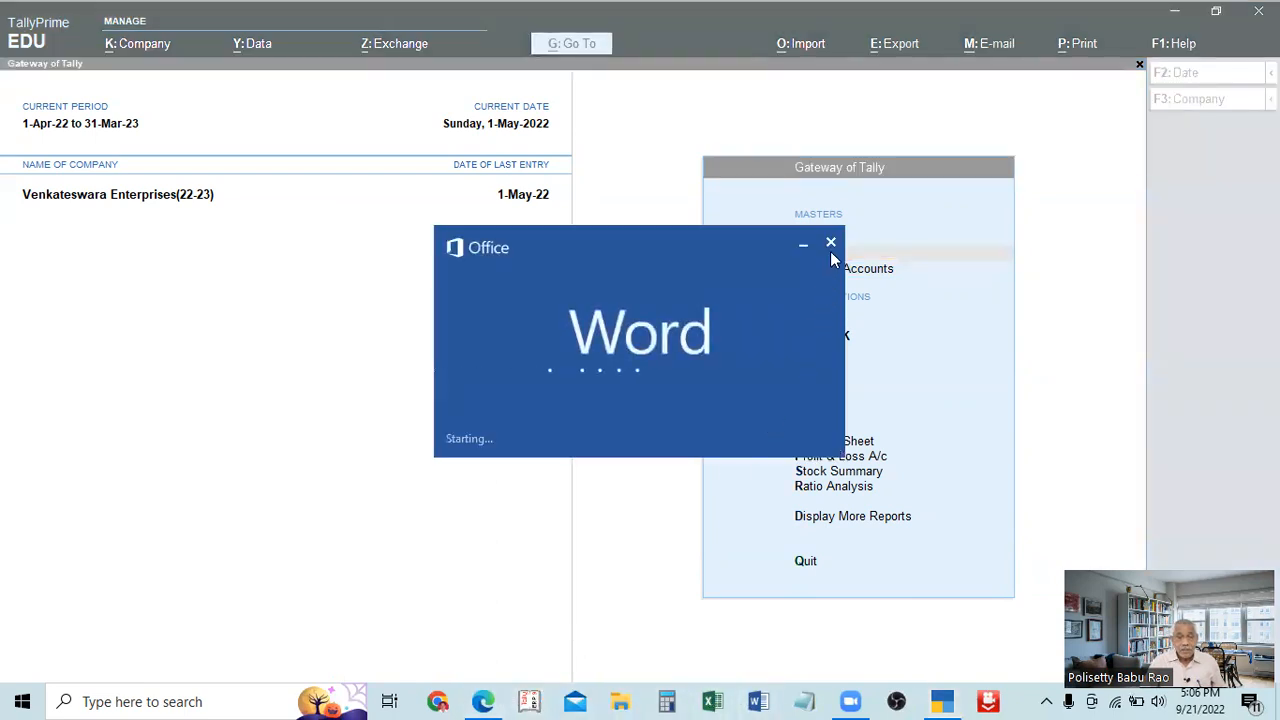
left_click(831, 243)
left_click(483, 701)
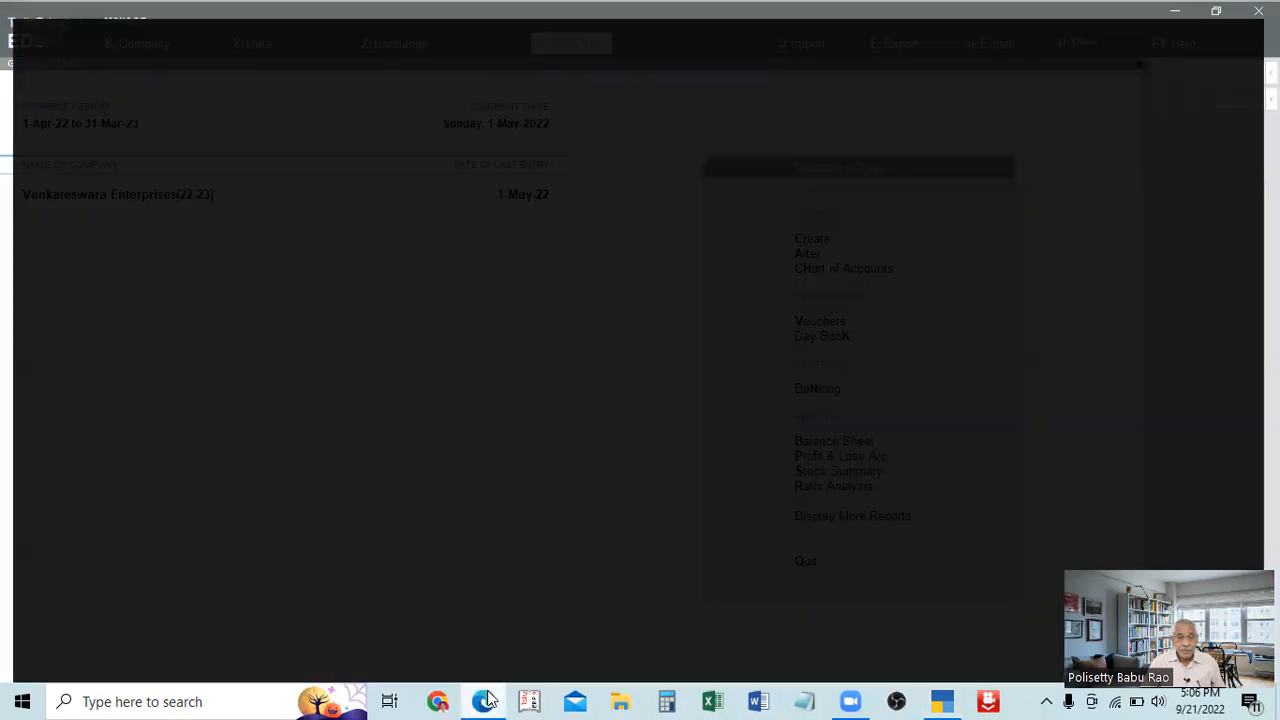
scroll(609, 417, "down", 3)
scroll(405, 320, "down", 2)
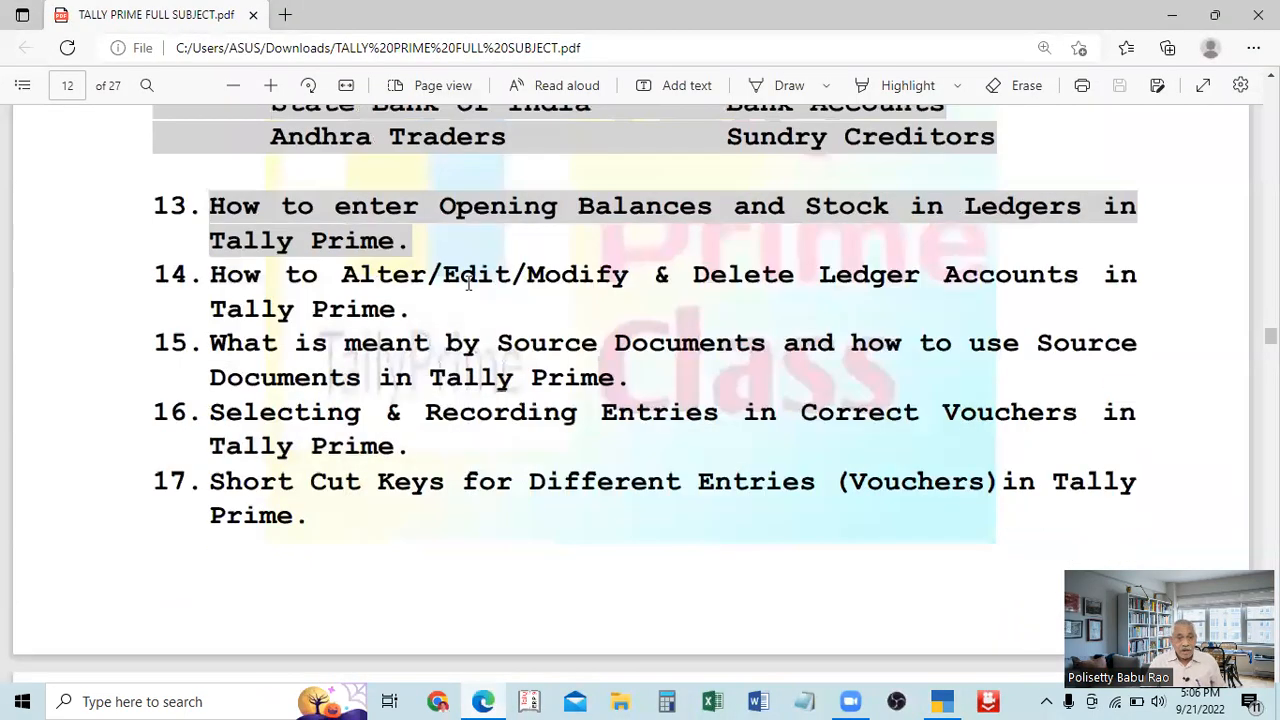
left_click_drag(644, 276, 331, 270)
left_click_drag(668, 276, 897, 103)
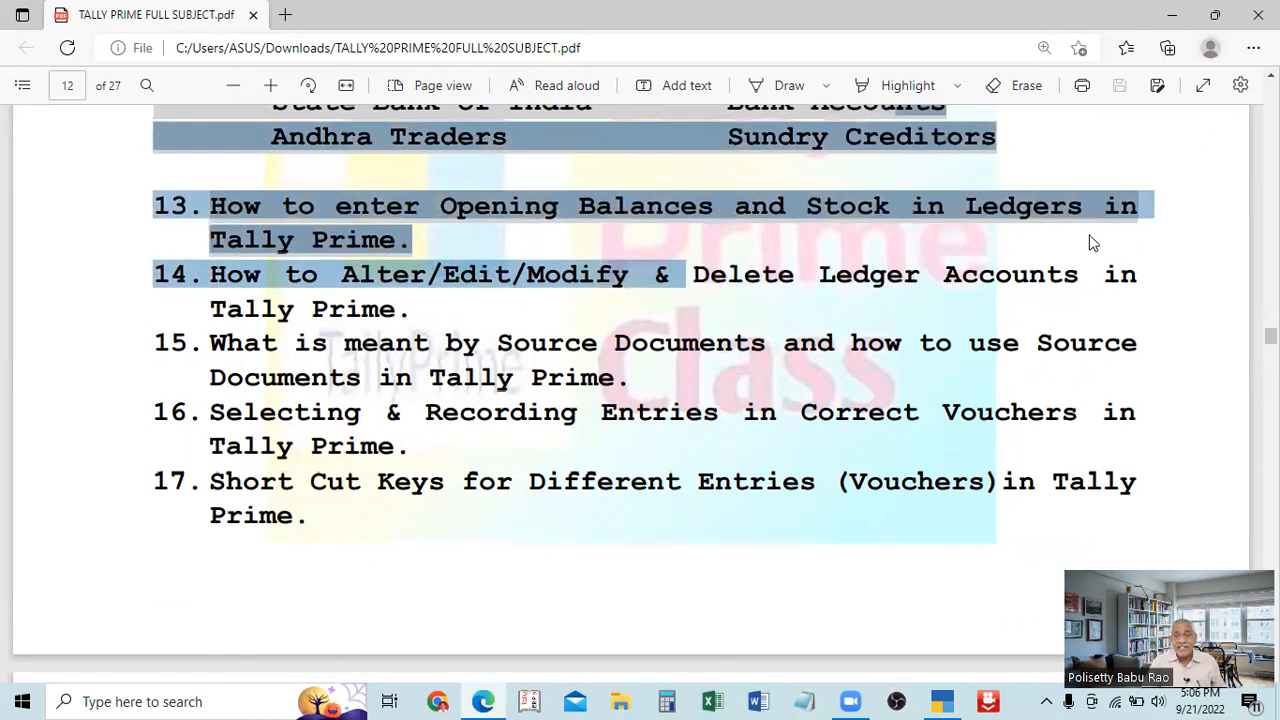
left_click(1175, 18)
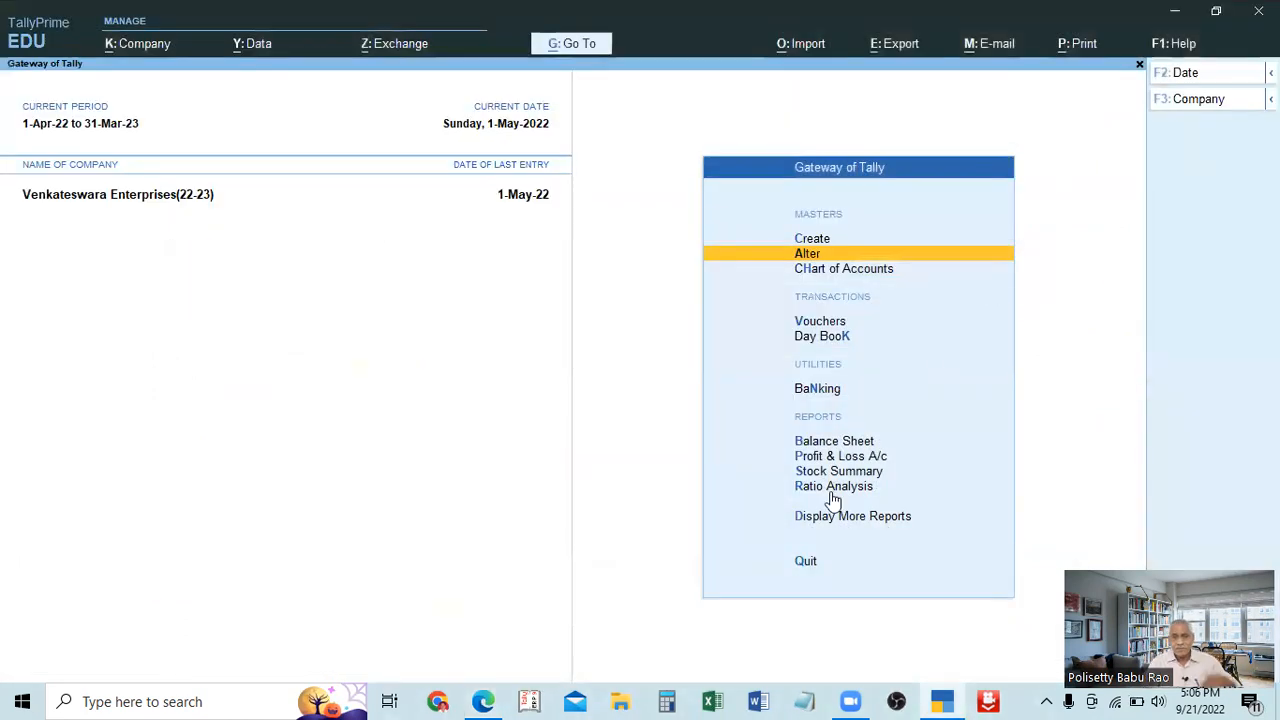
View the alteration form of Venkateswara Enterprises(22-23) and leave it without changing the company details.
left_click(141, 47)
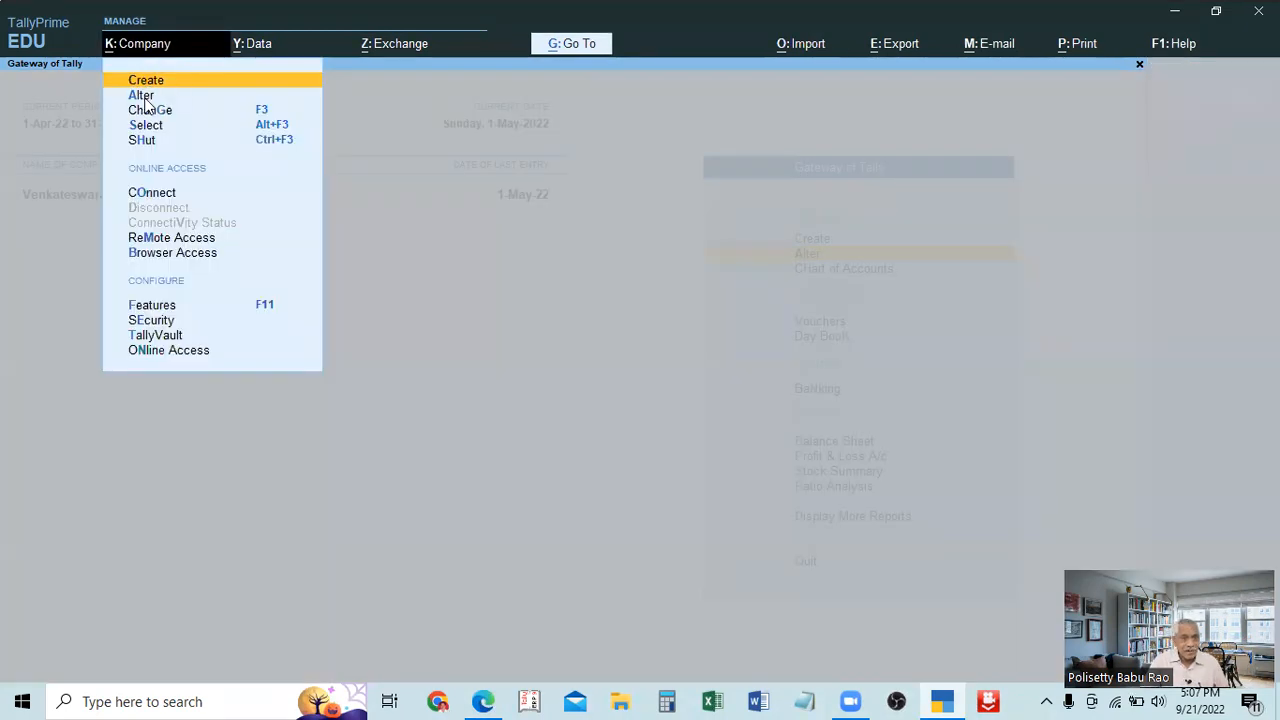
left_click(142, 97)
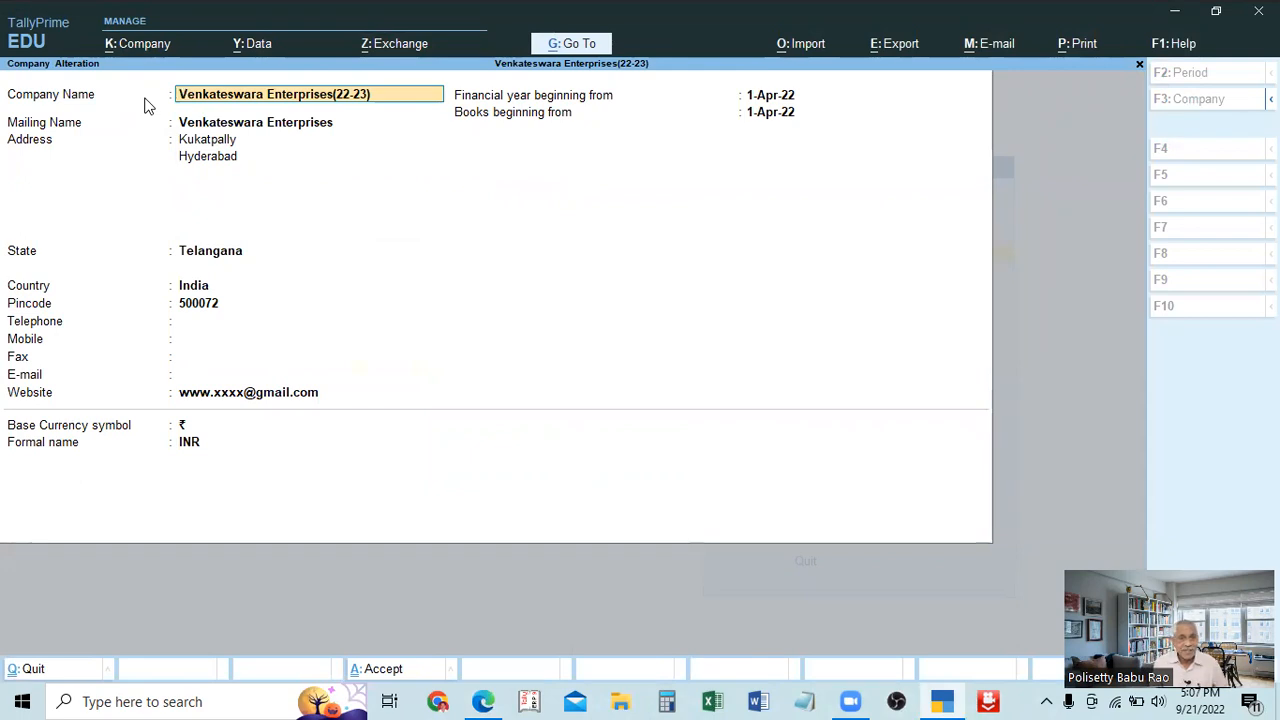
key("BackSpace")
key("Escape")
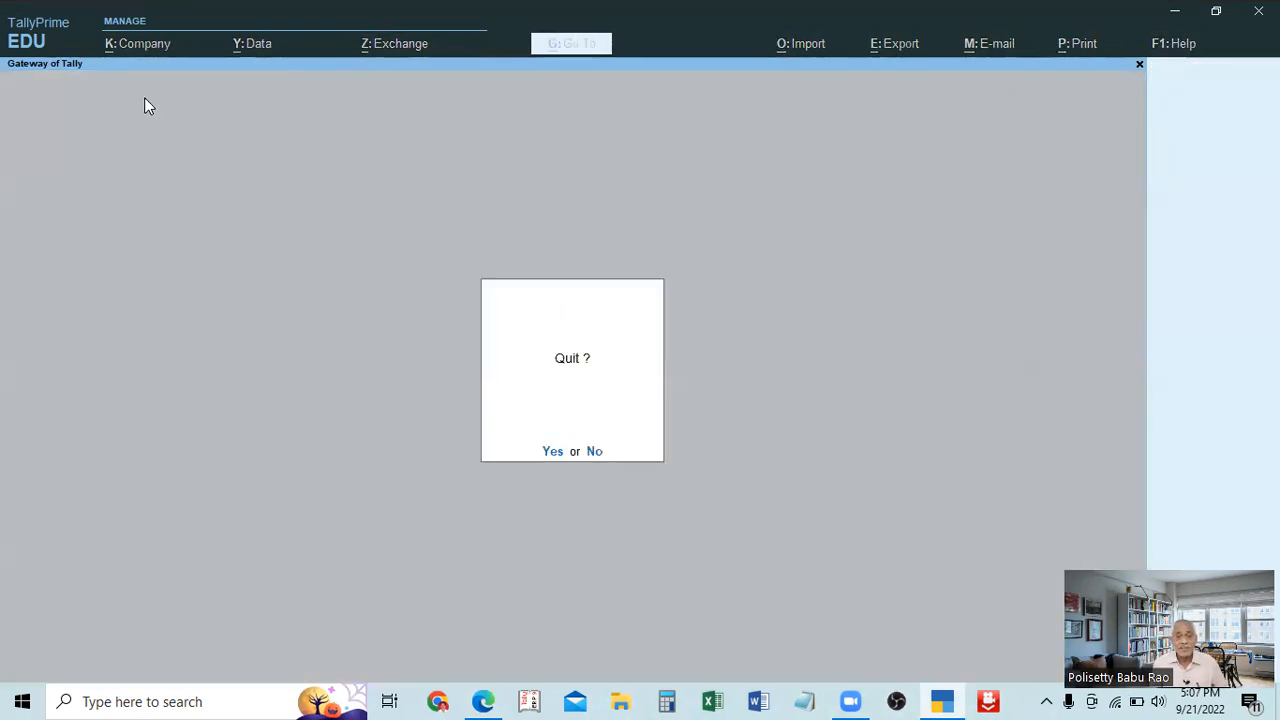
key("Escape")
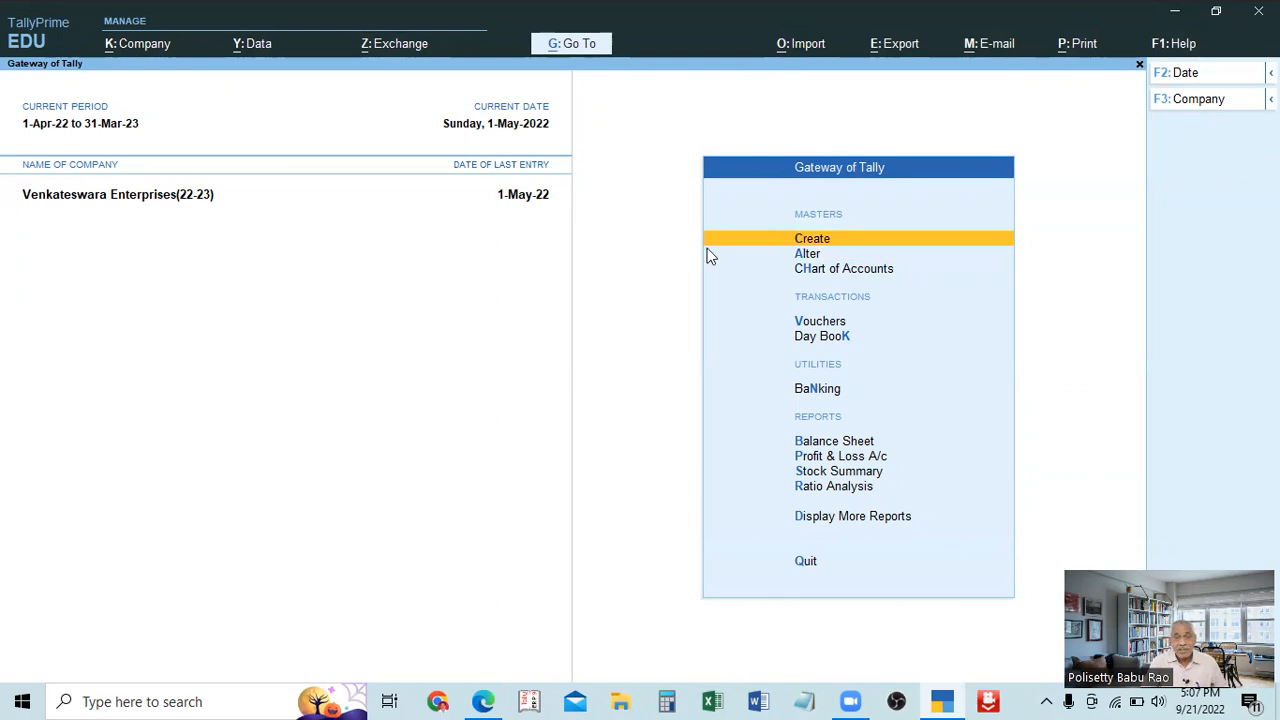
View the list of ledgers available for single alteration under Master Alteration and leave it without choosing one.
left_click(808, 254)
key("Escape")
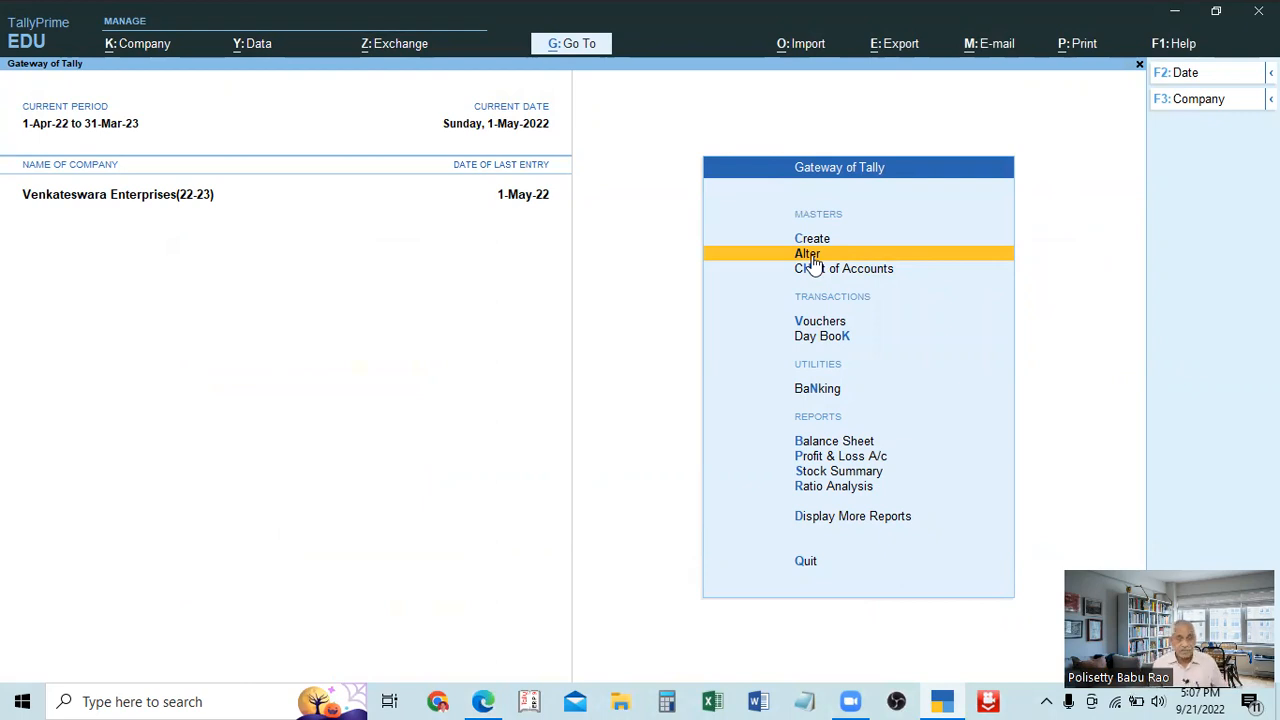
left_click(812, 256)
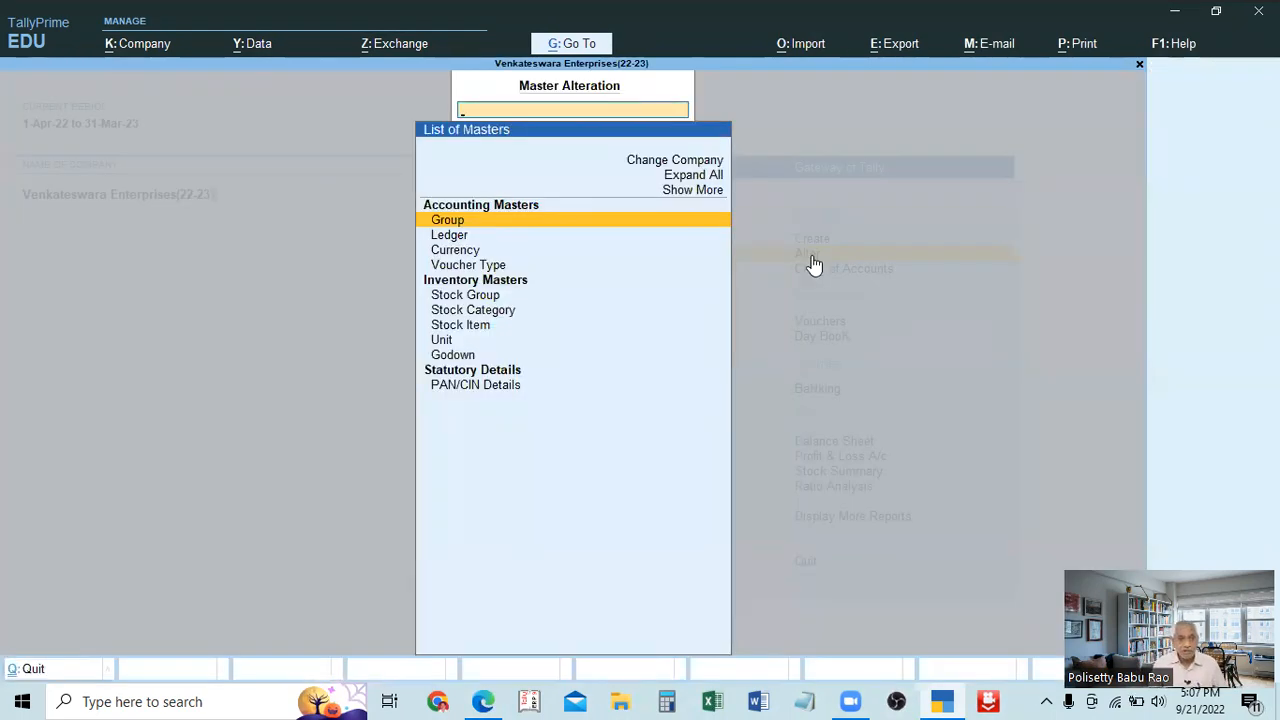
key("Escape")
left_click(812, 256)
key("Down")
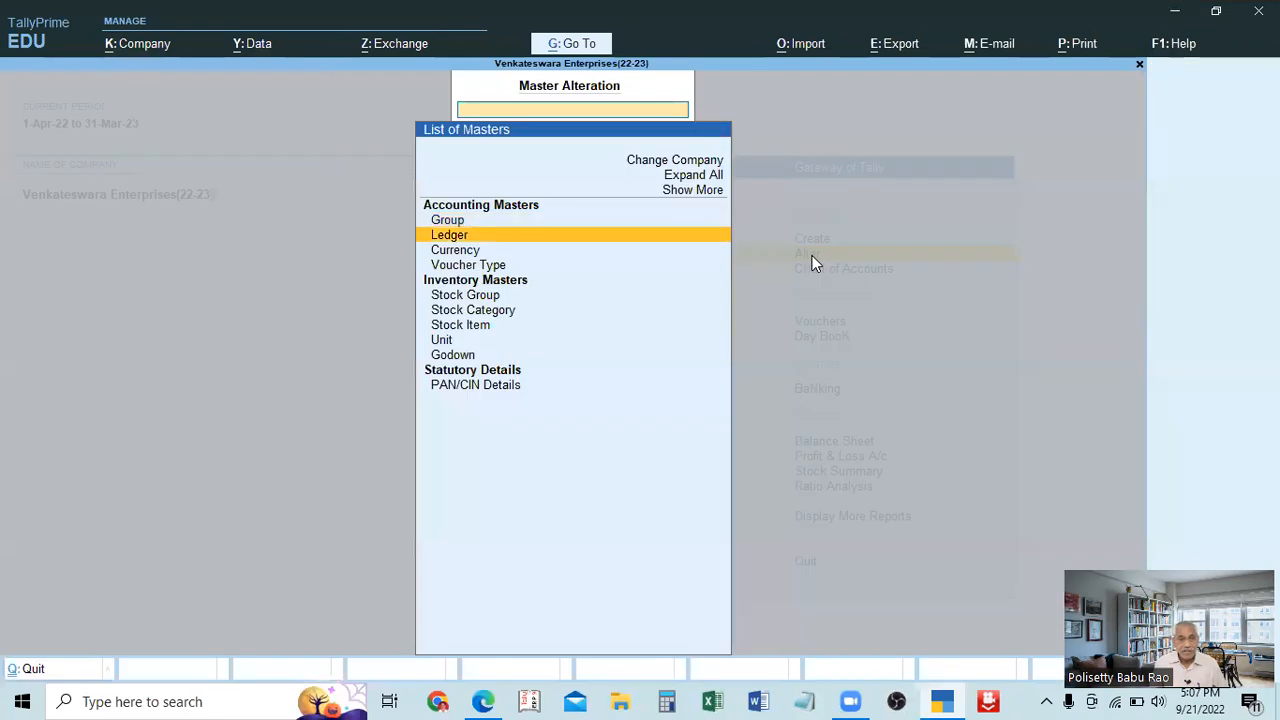
key("Return")
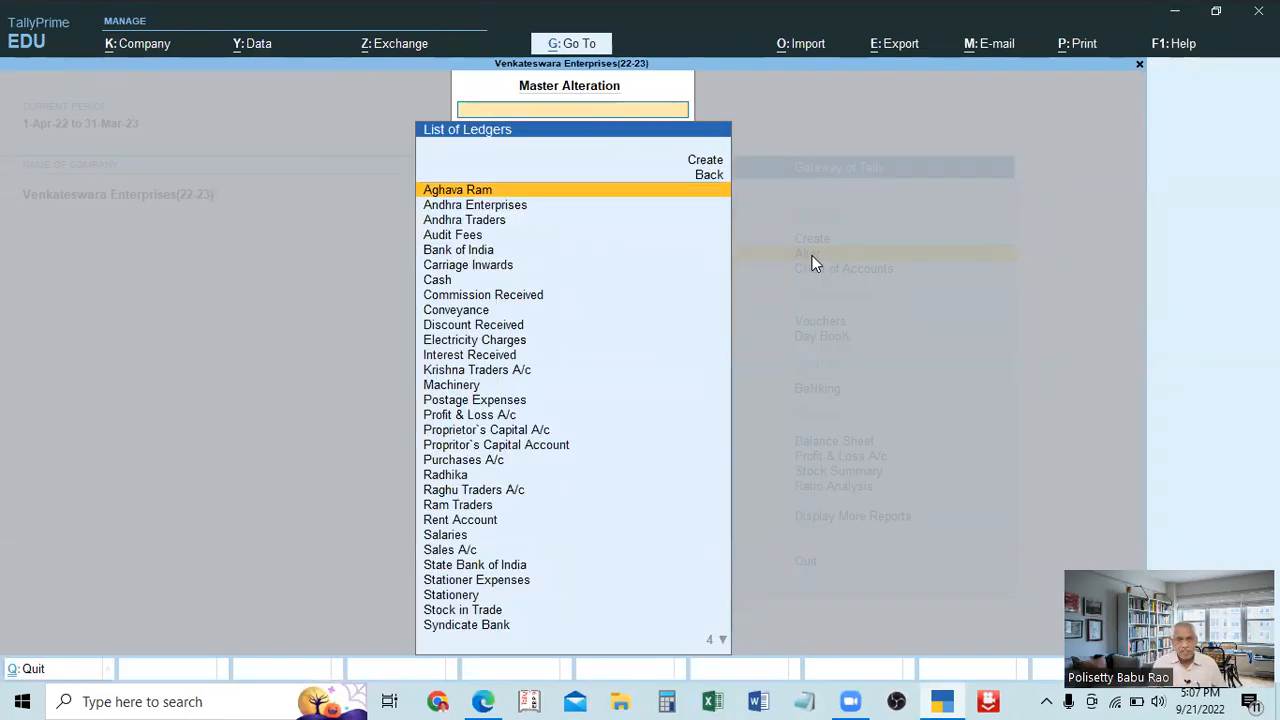
key("Escape")
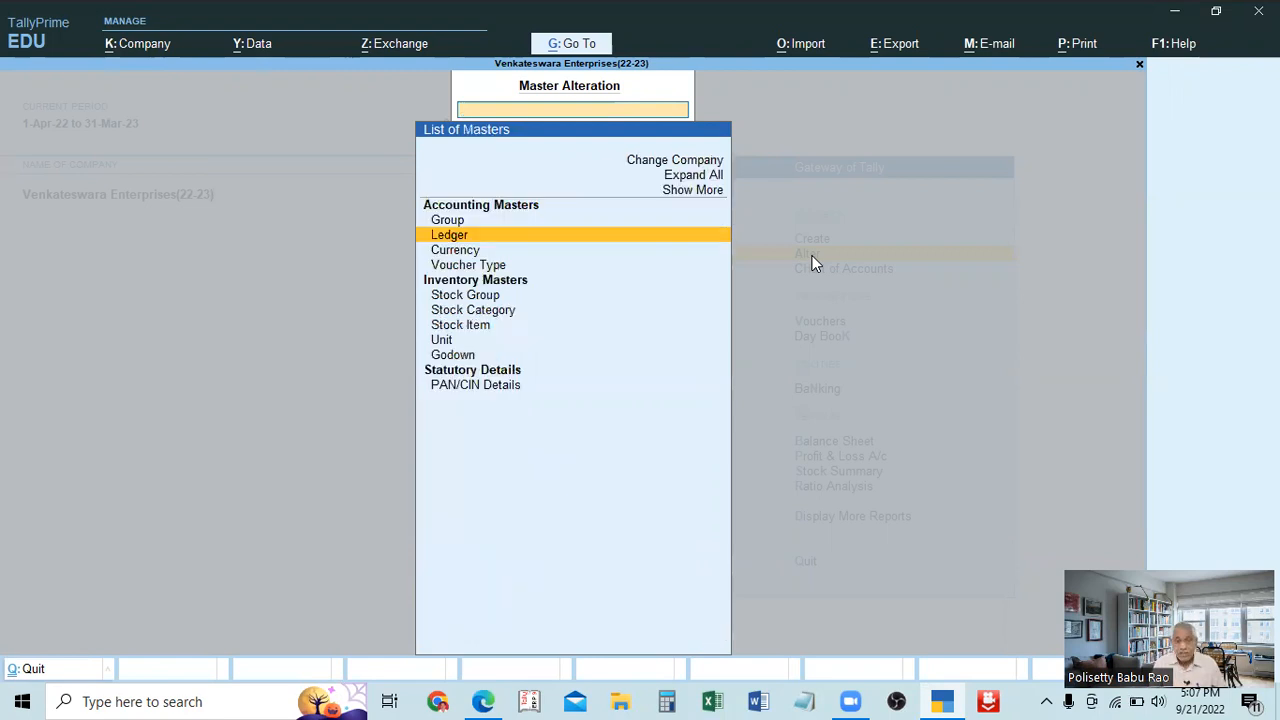
key("Escape")
Open the ledgers' Chart of Accounts, start Multi Alter for All Items, and look through the listed ledgers.
key("Down")
key("Return")
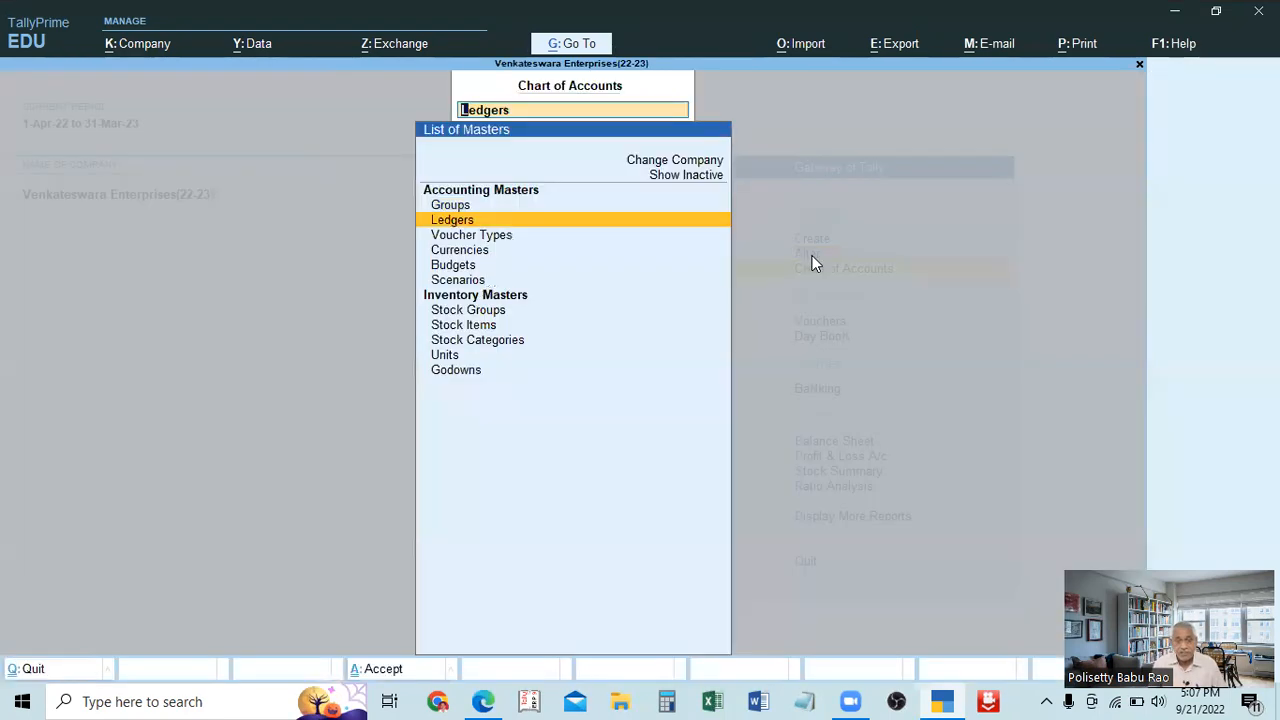
key("Return")
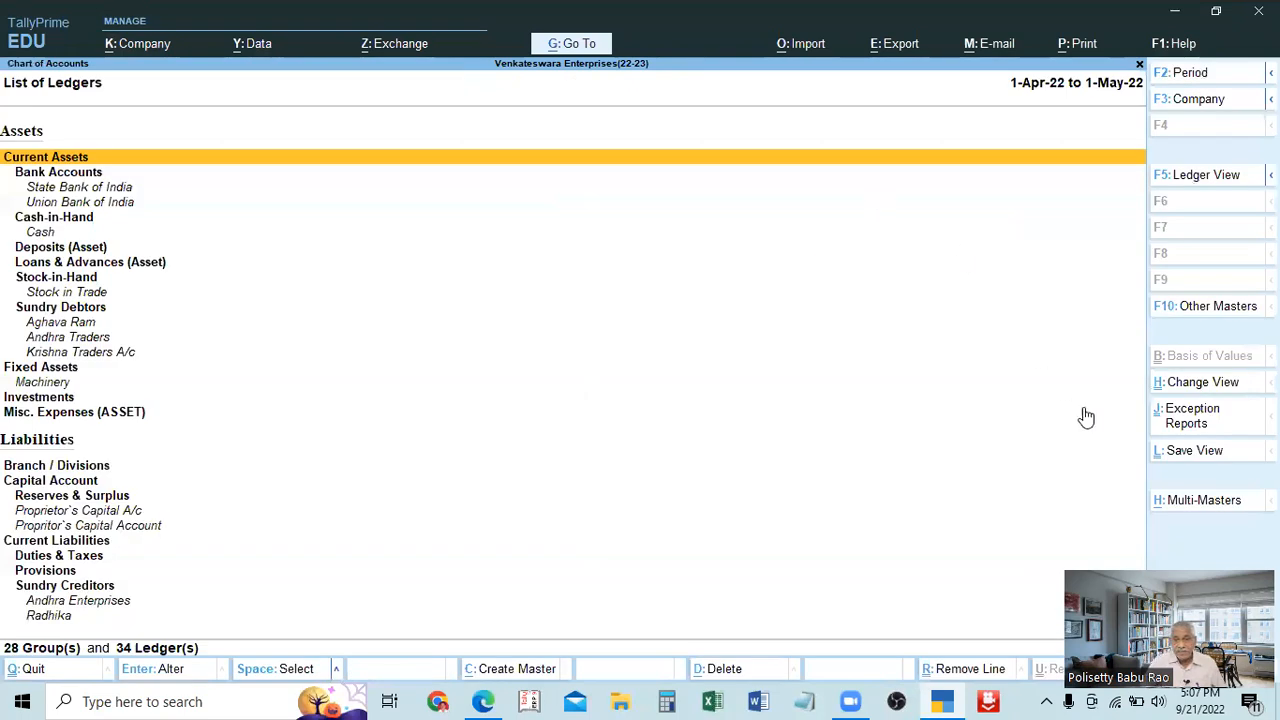
left_click(1203, 518)
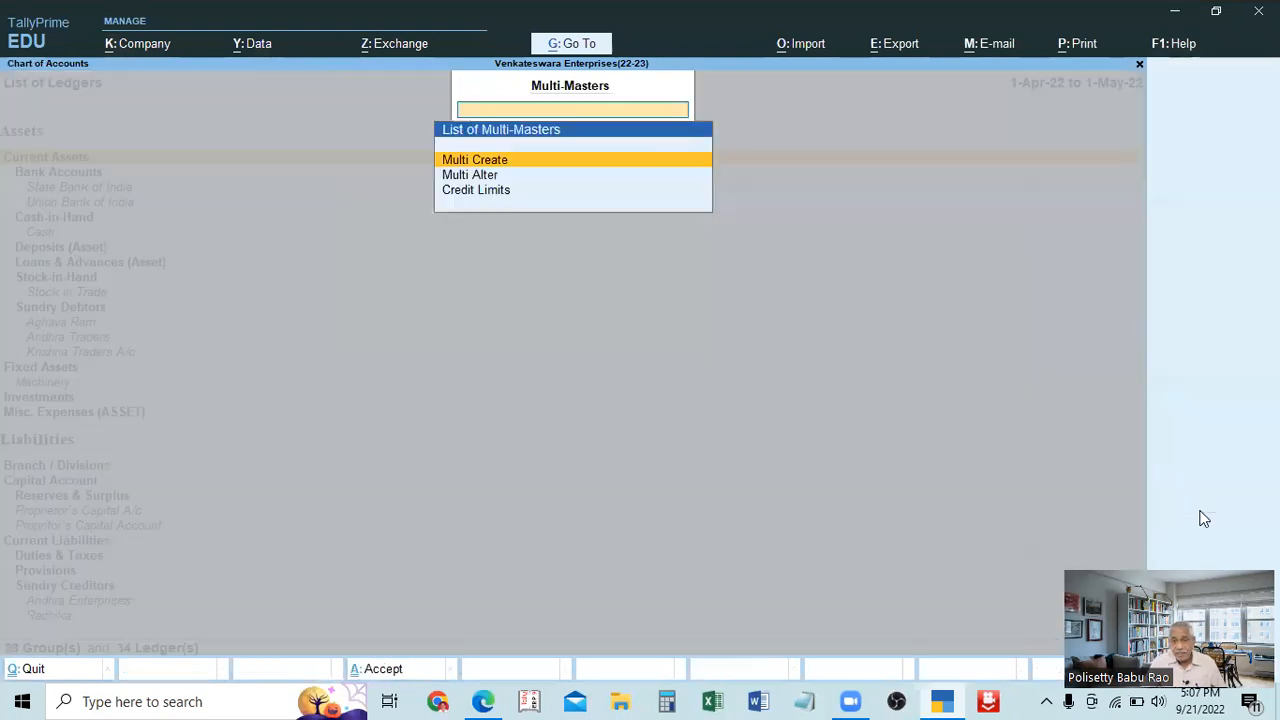
left_click(473, 173)
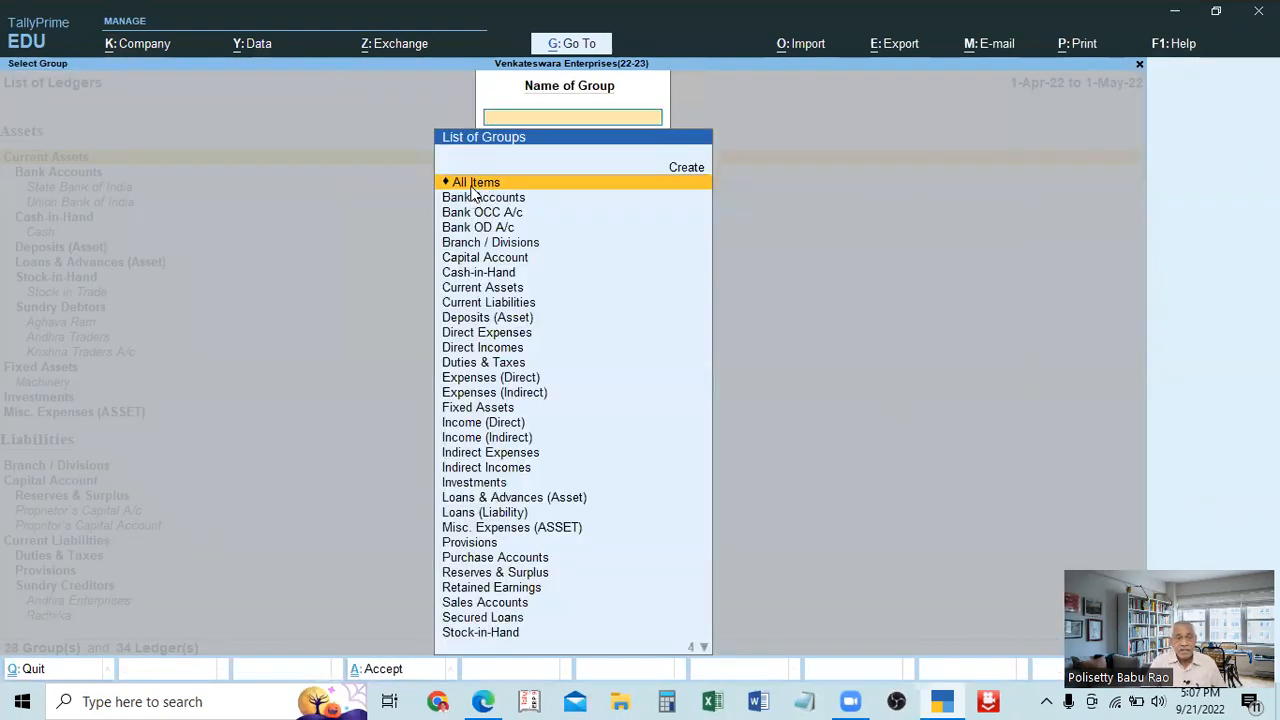
left_click(475, 181)
key("Down")
key("Down")
key("Down")
key("Down")
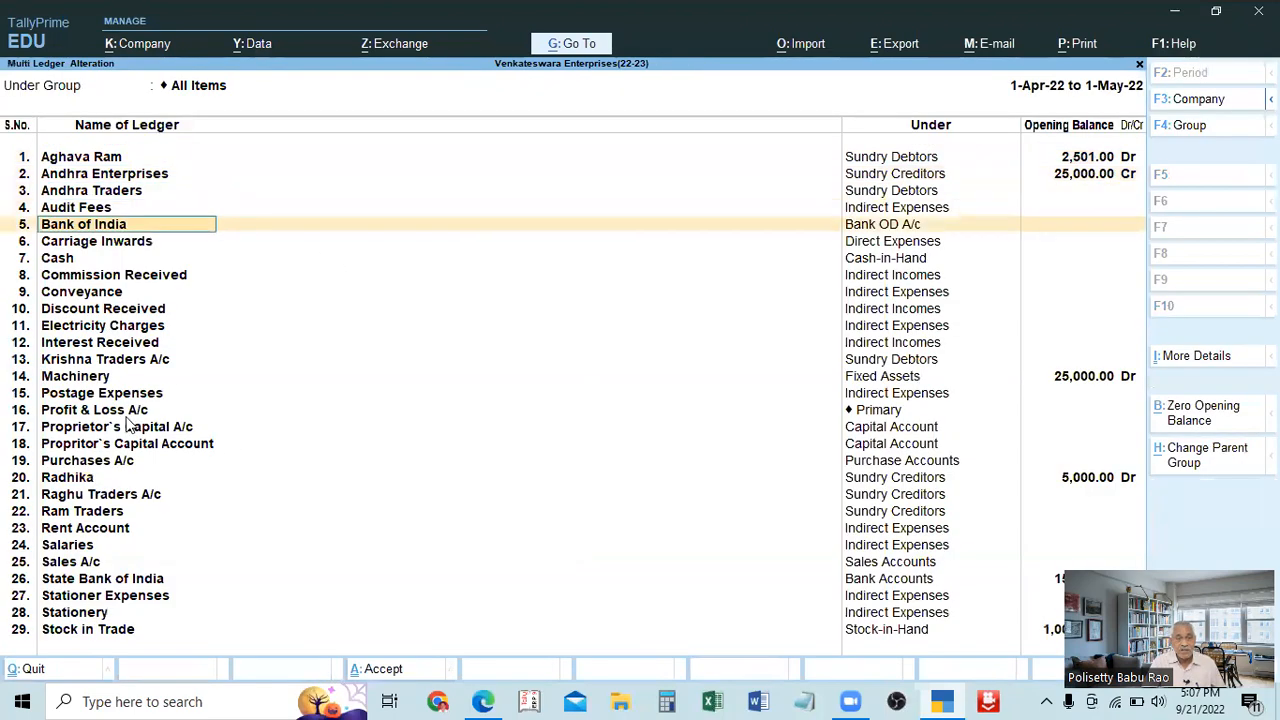
Go to the Machinery ledger's name in Multi Ledger Alteration and return to the Gateway of Tally without saving.
left_click(91, 380)
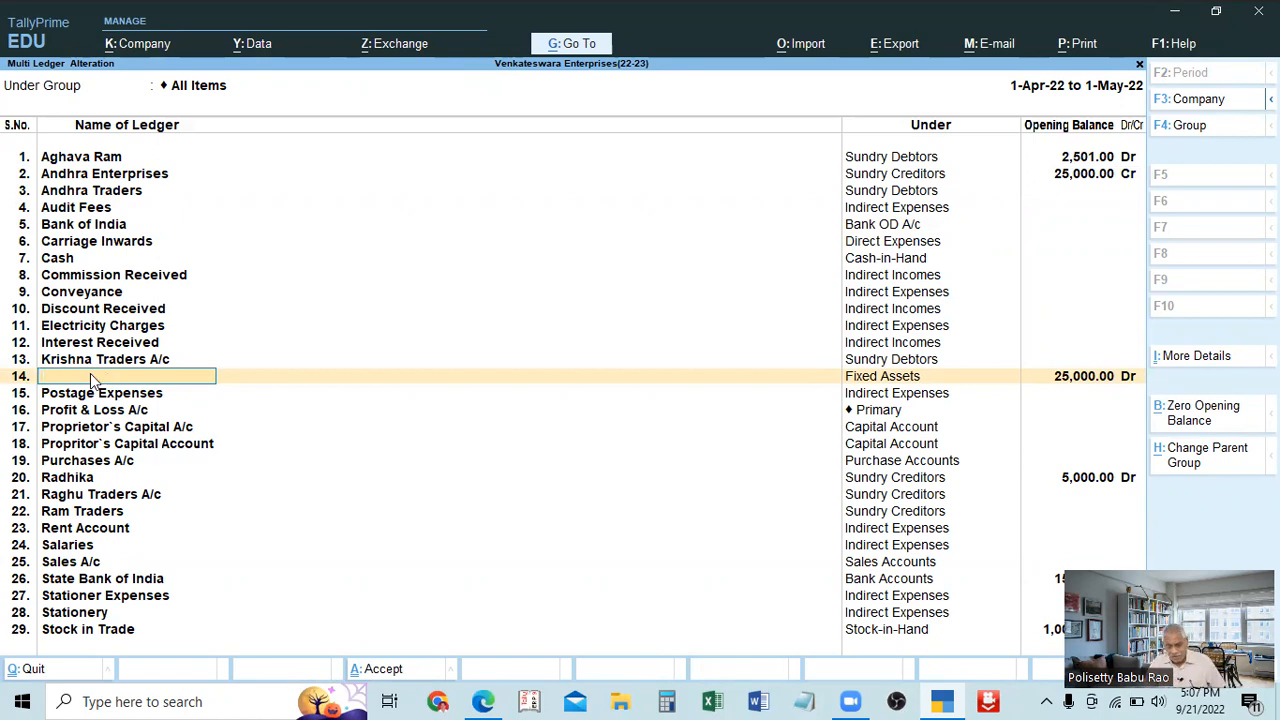
key("Escape")
key("Escape")
key("Escape")
key("Escape")
key("Escape")
Open the Andhra Traders ledger for single alteration and leave its form without changing anything.
key("Up")
key("Return")
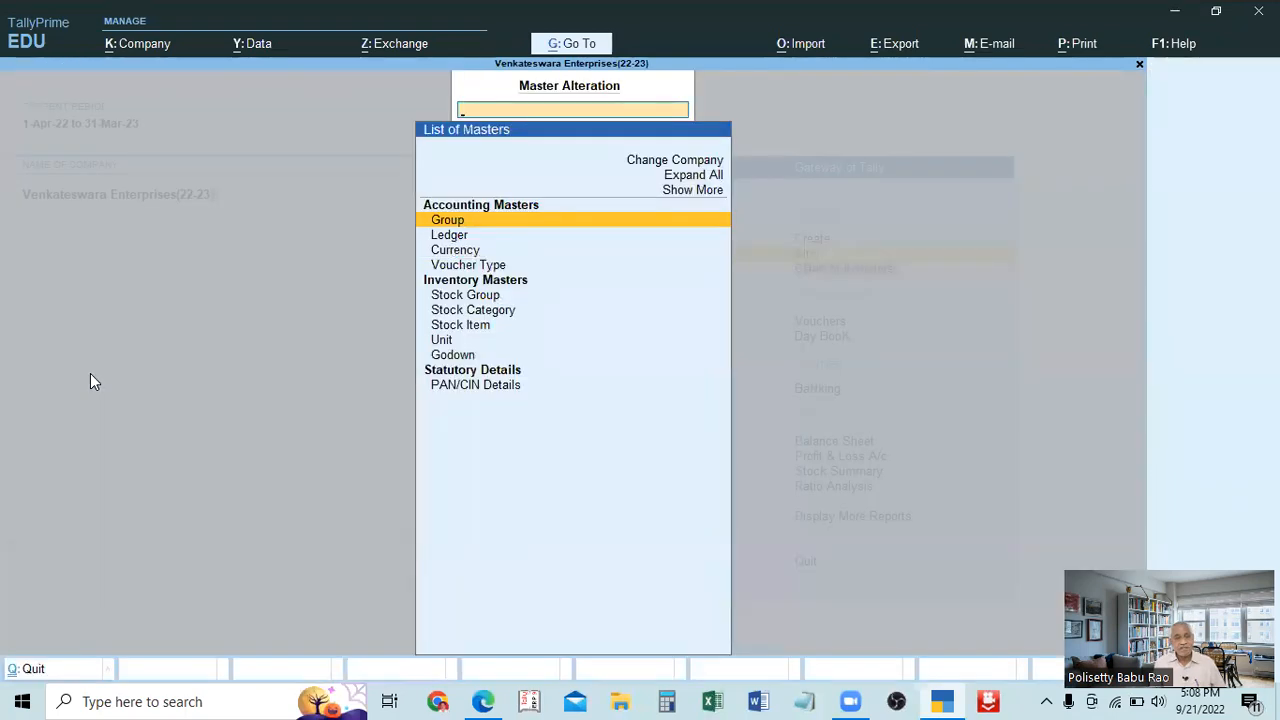
key("Down")
key("Return")
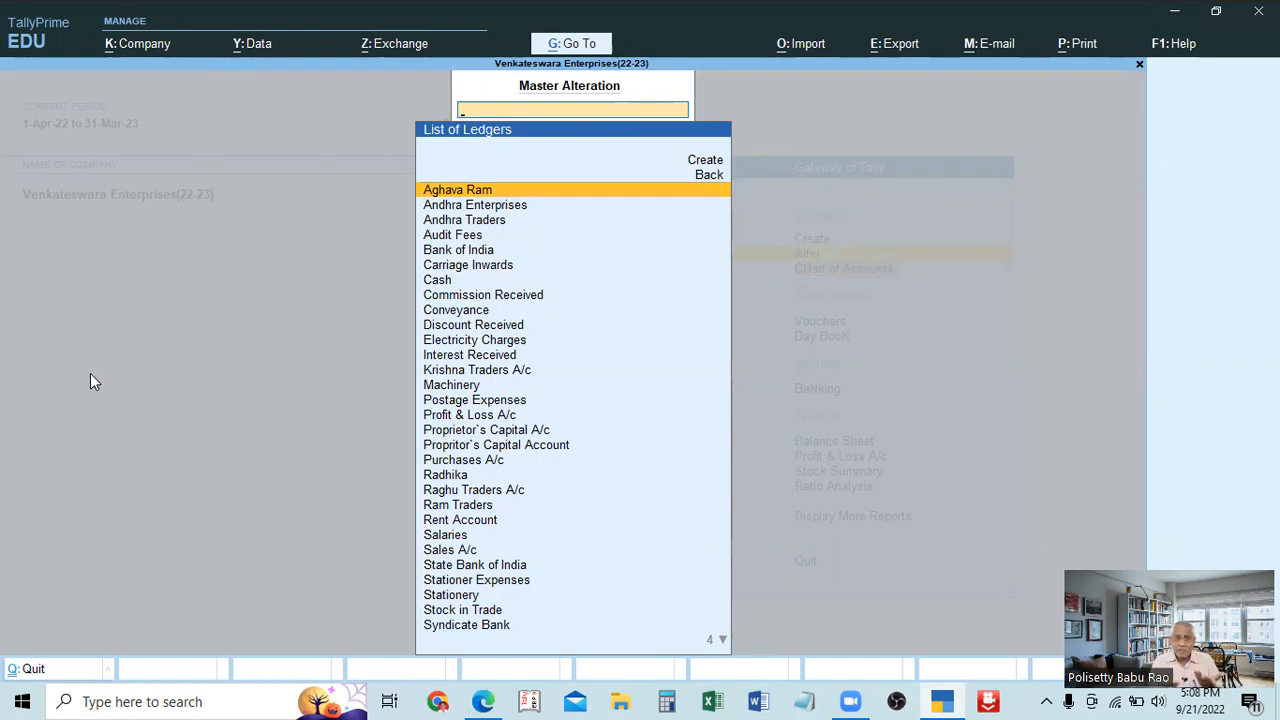
key("Down")
key("Down")
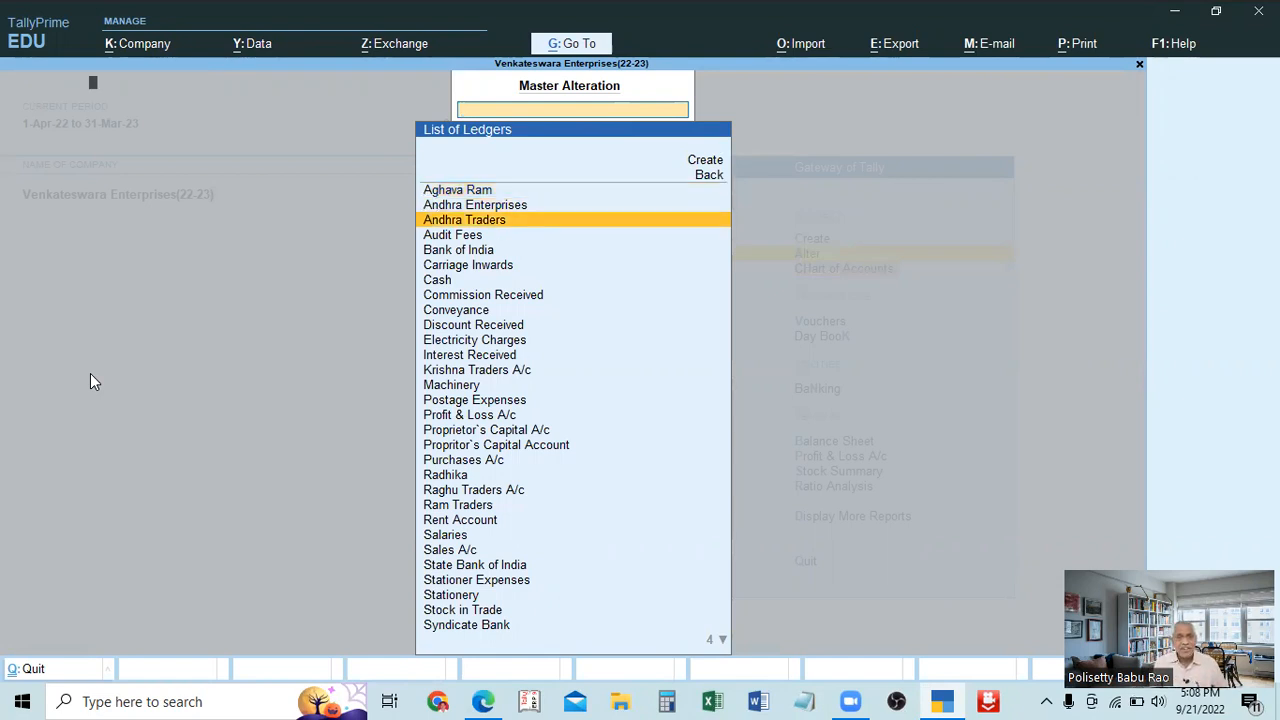
key("Return")
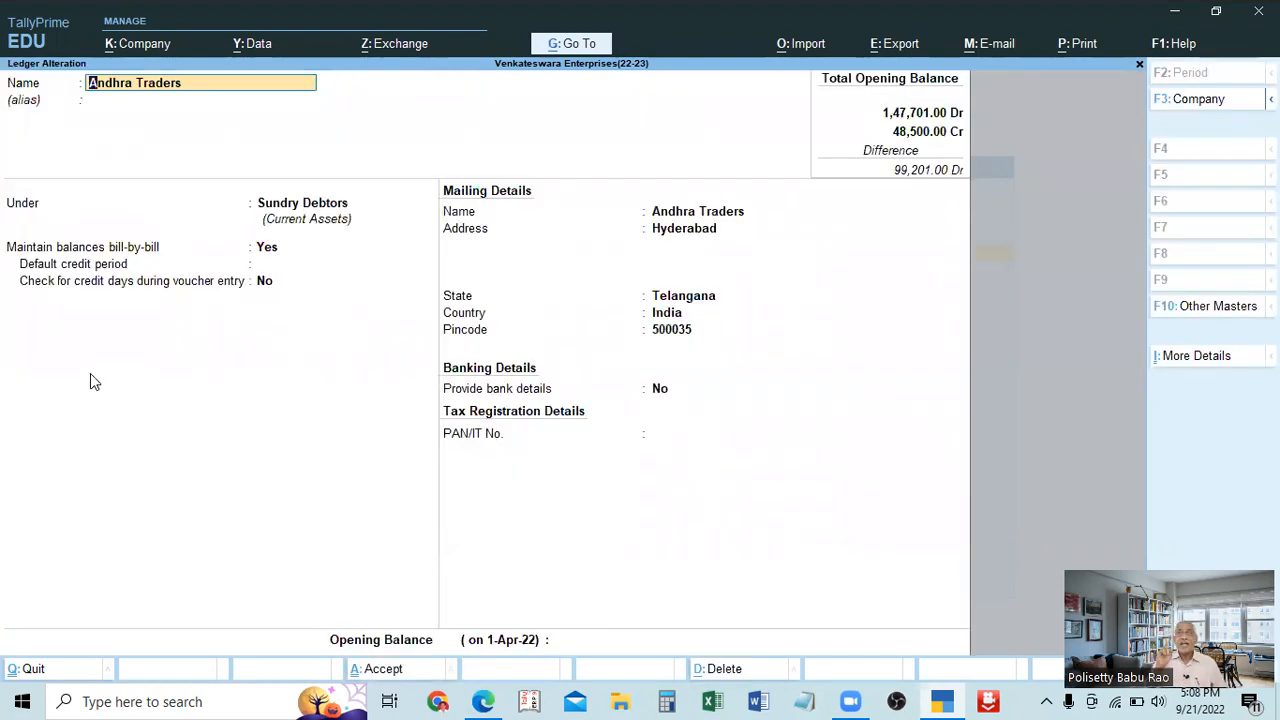
key("BackSpace")
key("Escape")
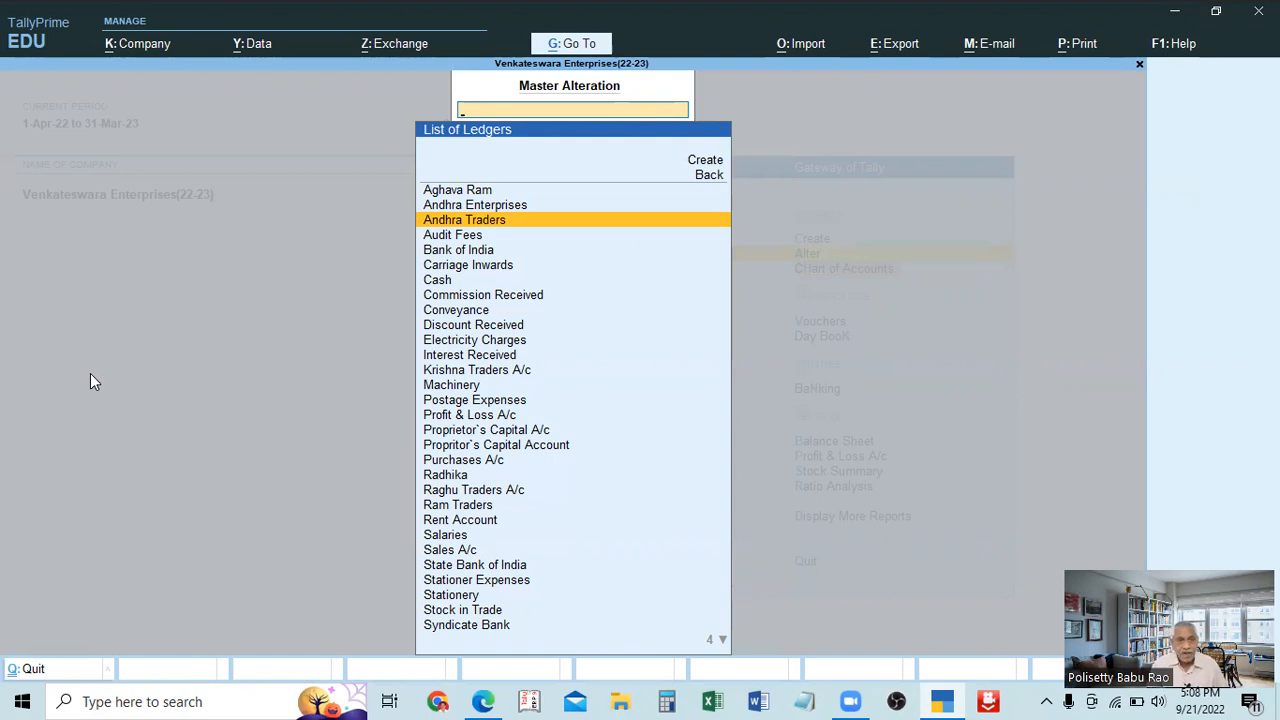
Delete the Andhra Traders ledger from its alteration form and confirm the deletion.
key("Up")
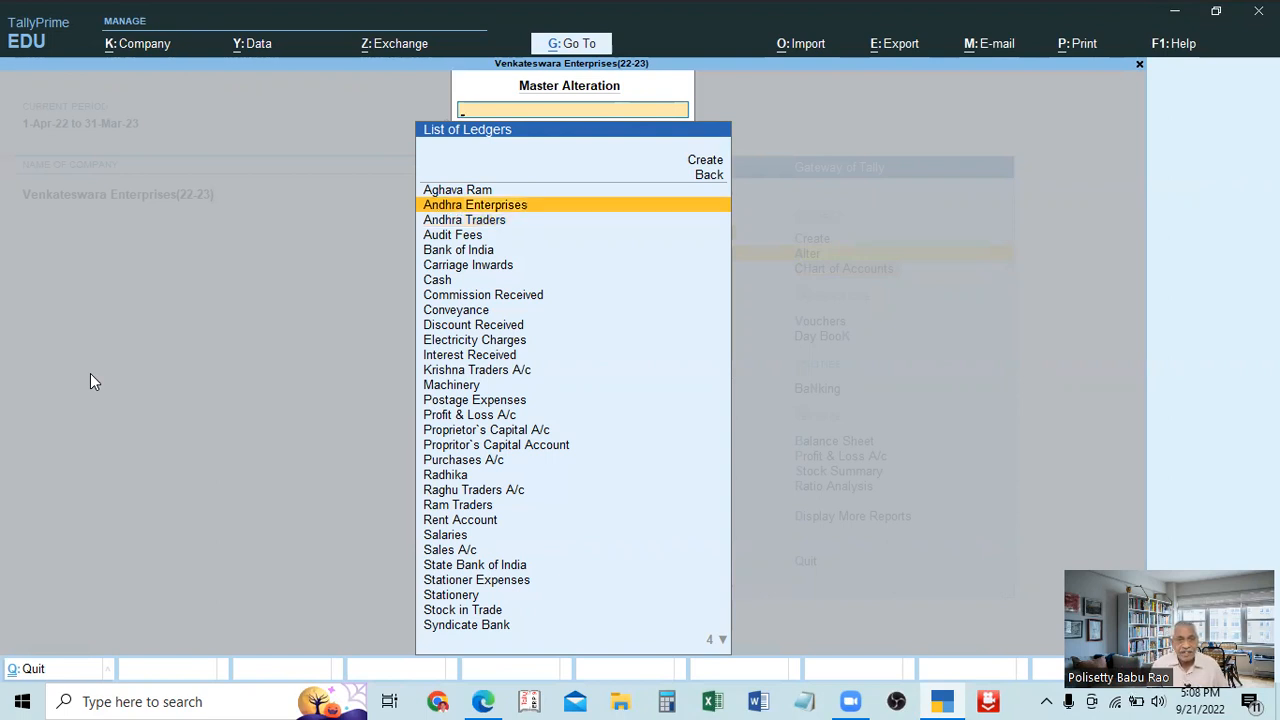
key("Down")
key("Return")
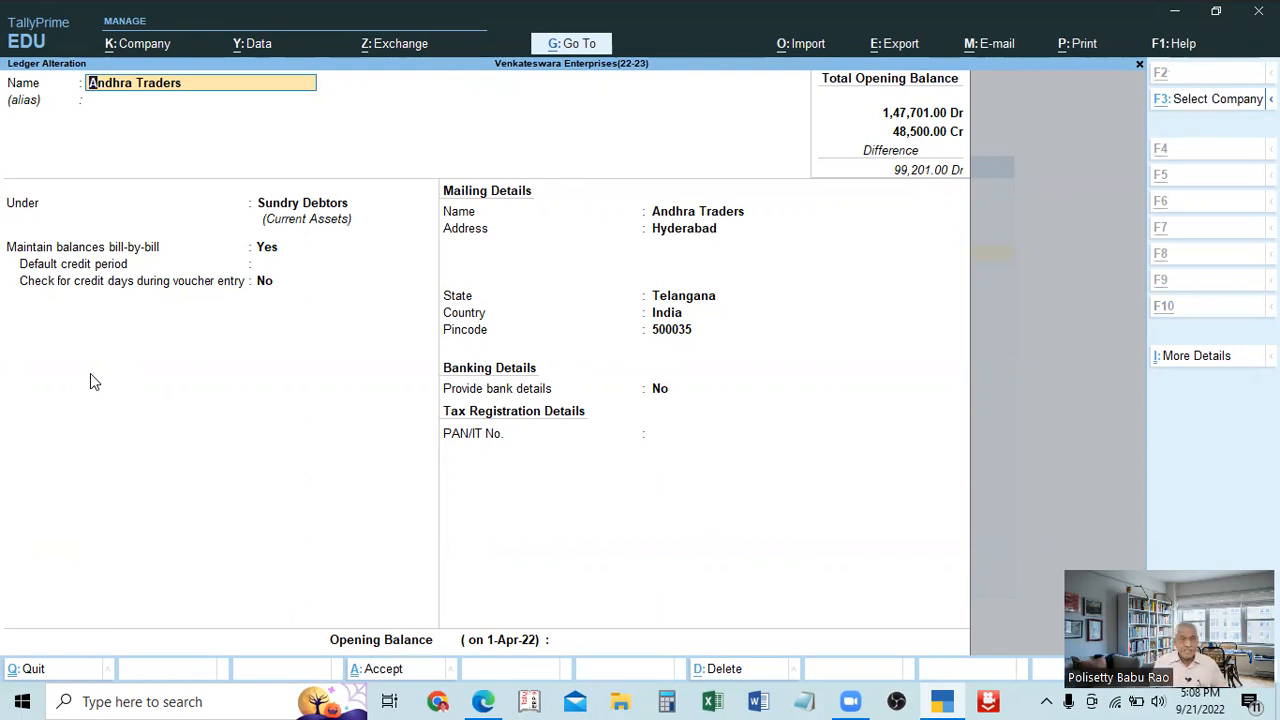
key("alt+d")
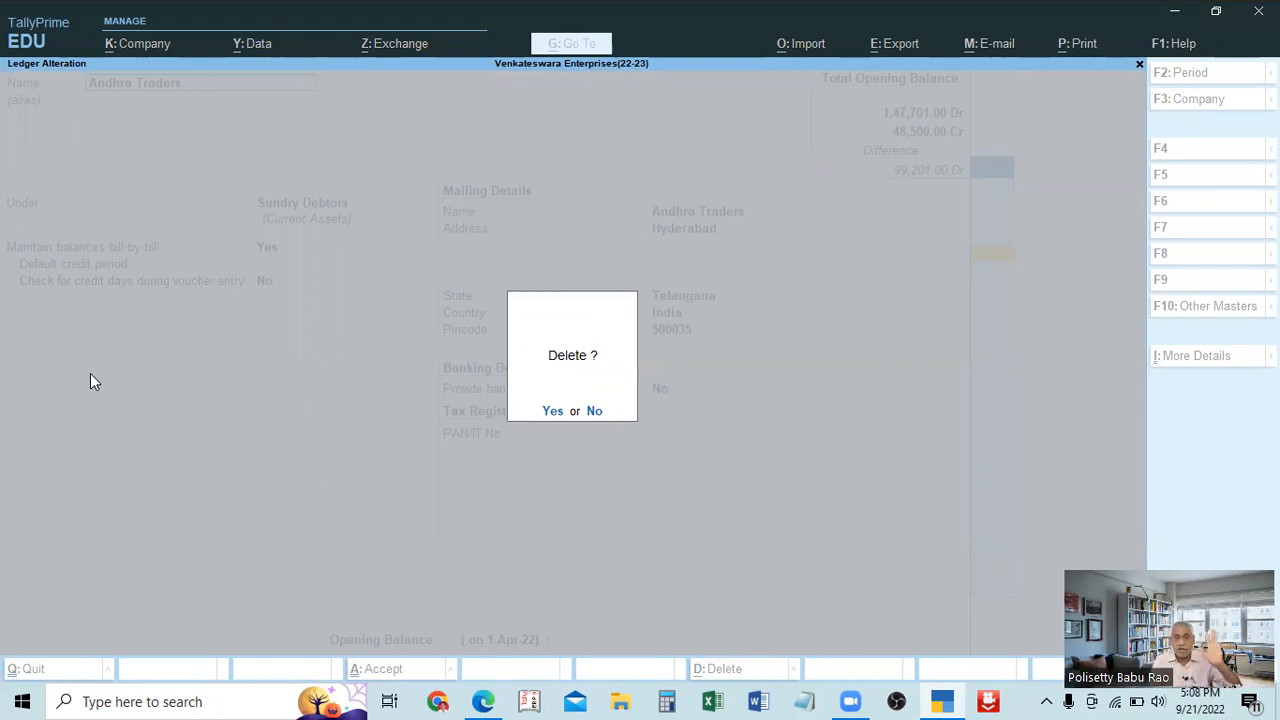
left_click(553, 412)
Look through the remaining ledgers and go back to the list of masters.
key("Down")
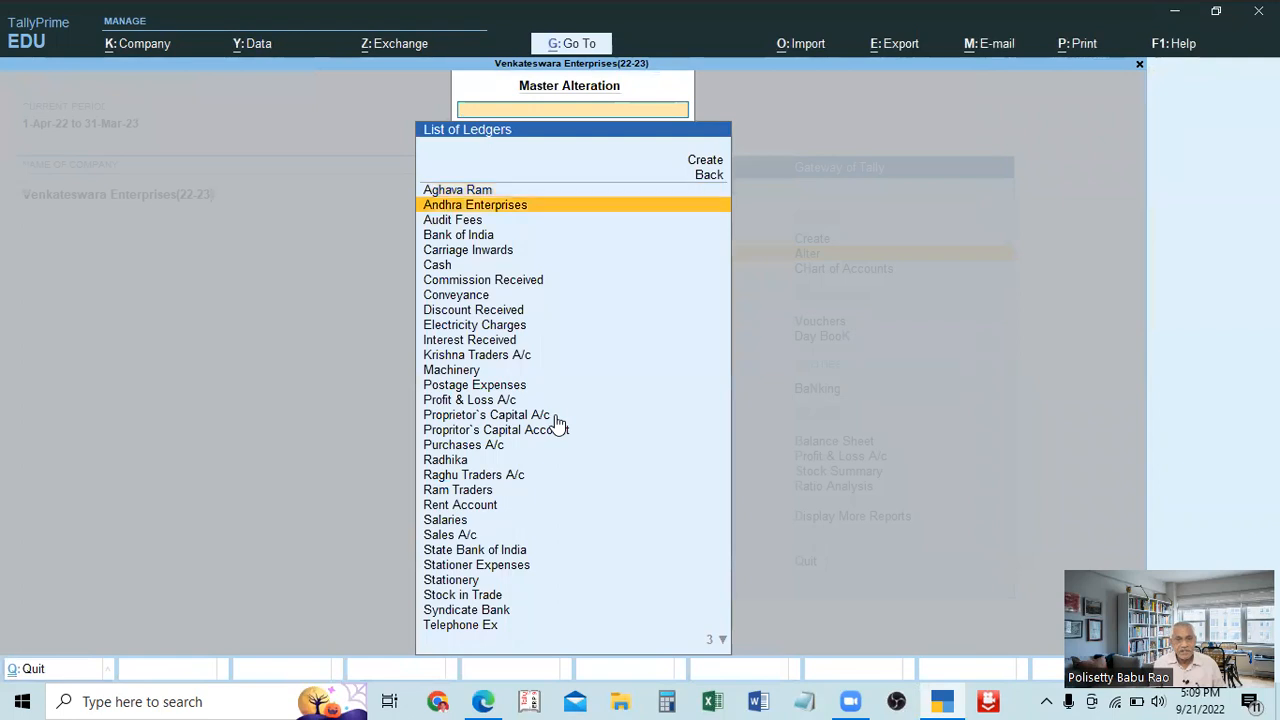
key("Down")
key("Up")
key("Down")
Open the Telephone Ex ledger for alteration from the list of ledgers.
key("Down")
key("Down")
key("Down")
key("BackSpace")
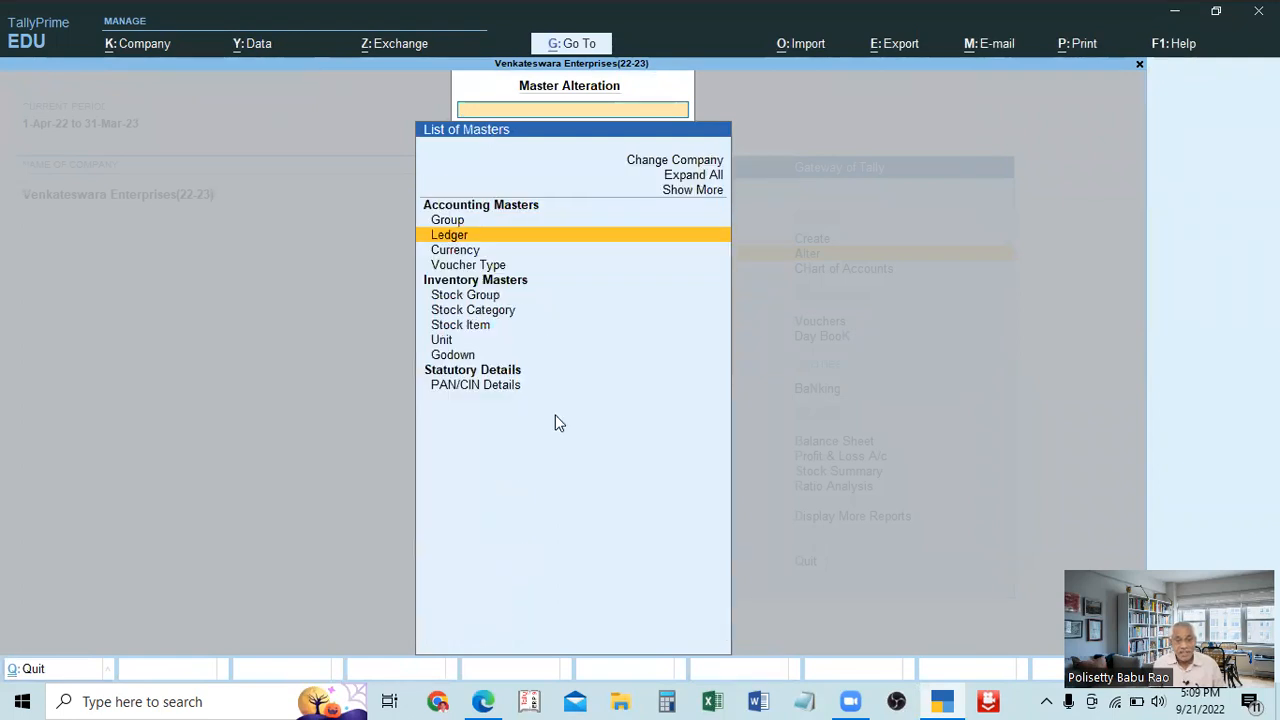
key("Return")
key("Down")
key("Down")
key("Down")
key("Down")
key("Down")
key("Down")
key("Down")
key("Down")
key("Down")
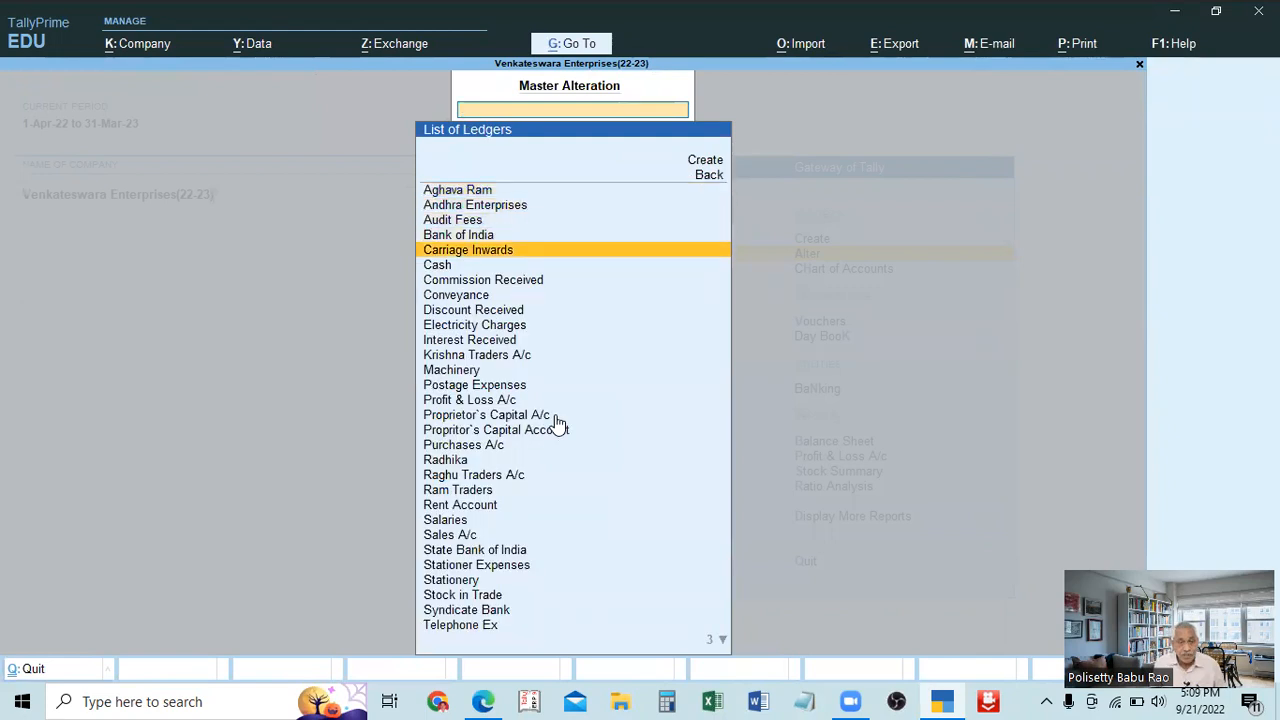
key("Down")
key("Down")
key("Down")
key("Down")
key("Down")
key("Down")
key("Down")
key("Down")
key("Down")
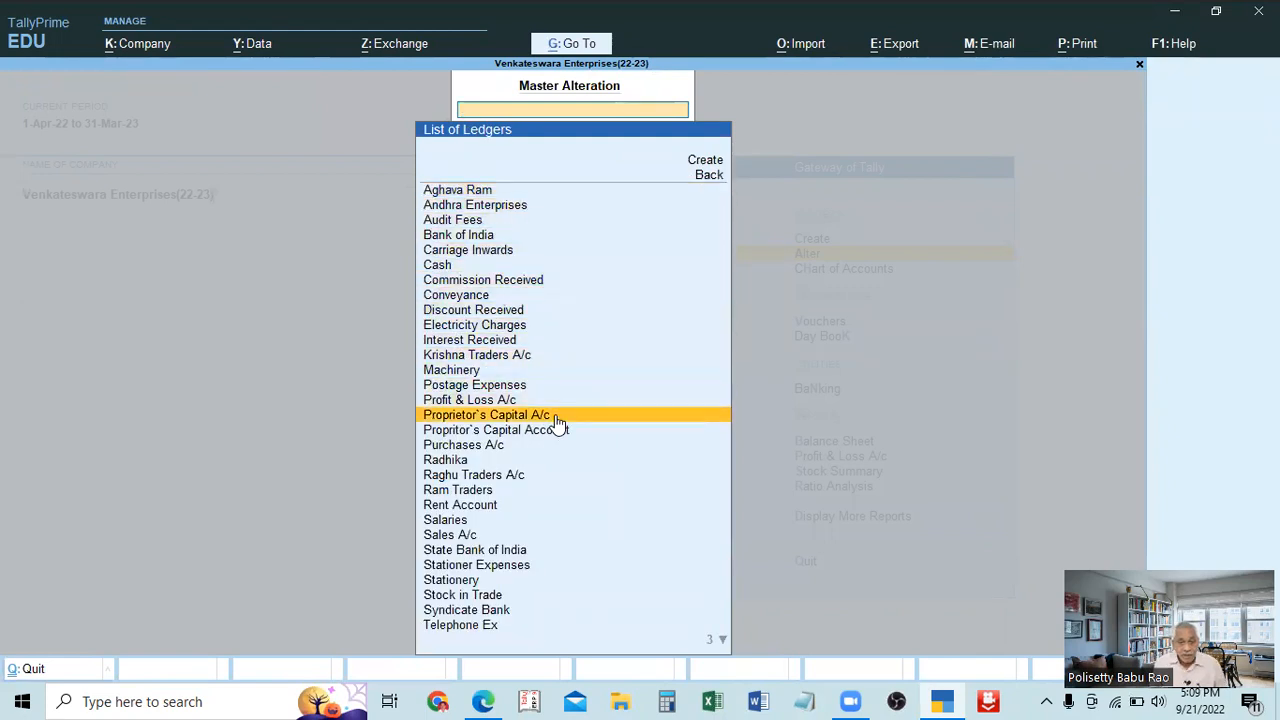
key("Up")
key("Down")
key("Down")
key("Down")
key("Down")
key("Down")
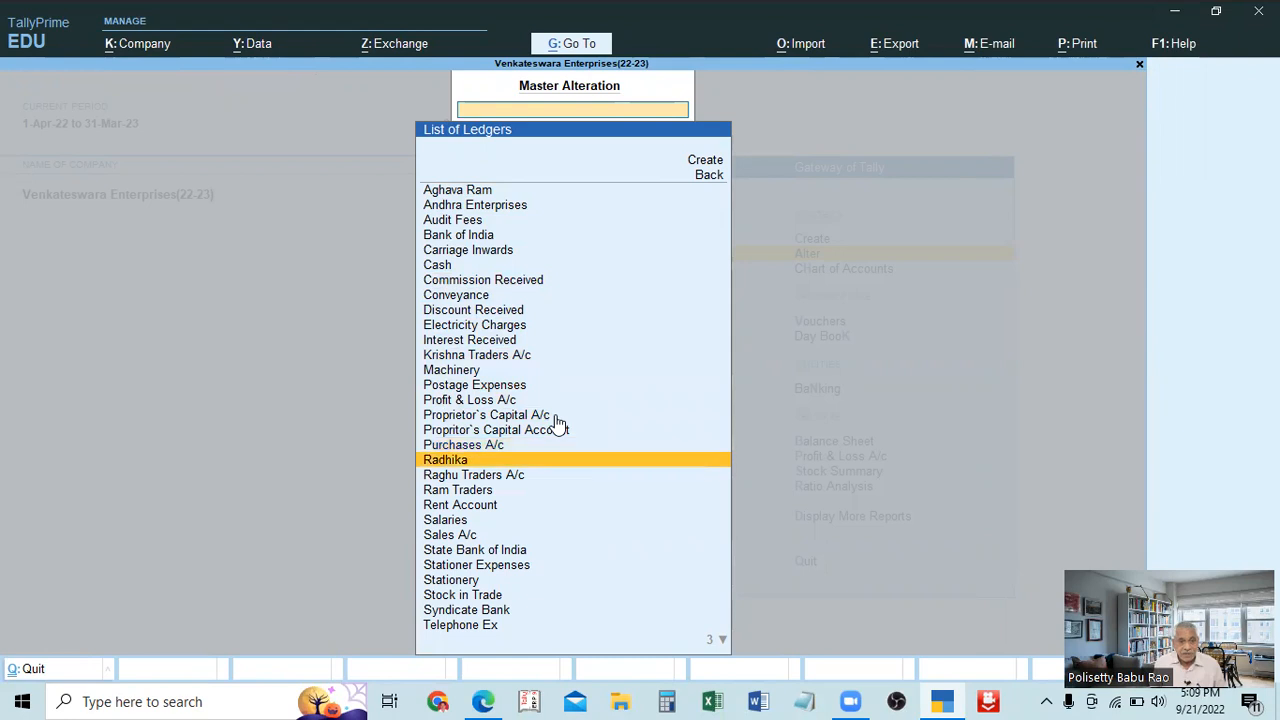
key("Down")
key("Up")
key("Up")
key("Up")
key("Down")
key("Down")
key("Down")
key("Down")
key("Down")
key("Down")
key("Down")
key("Down")
key("Down")
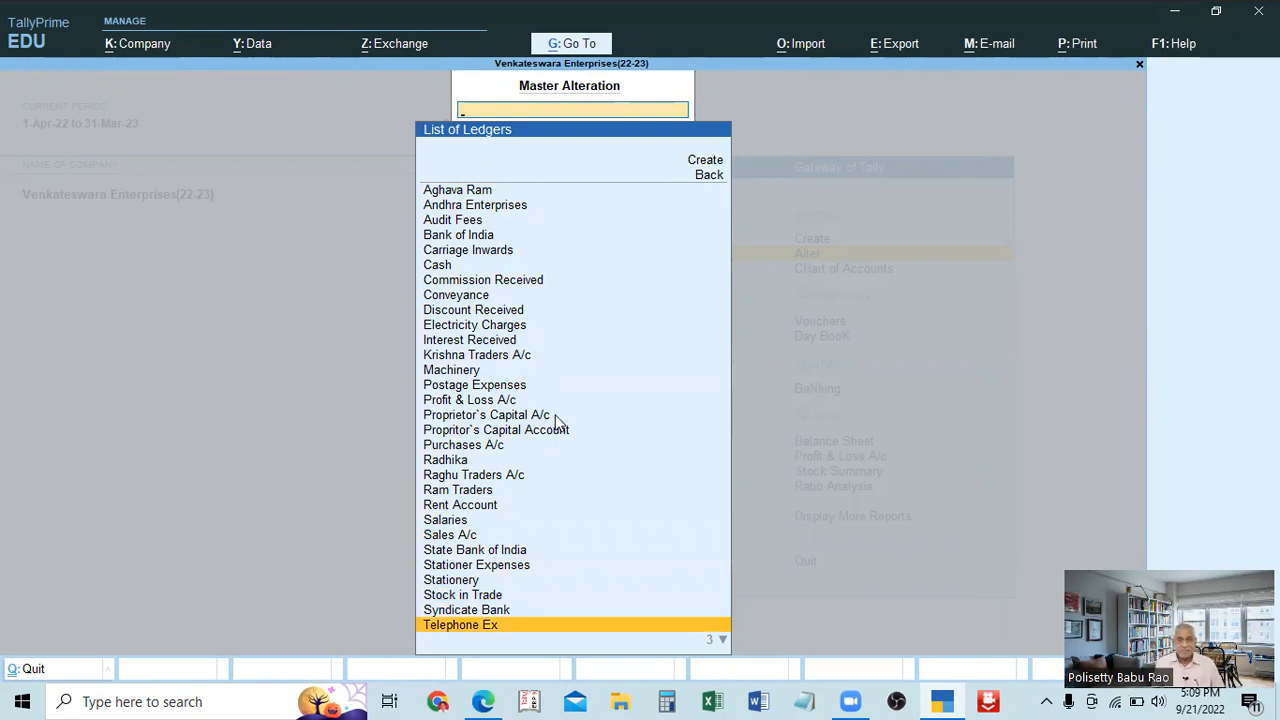
key("Return")
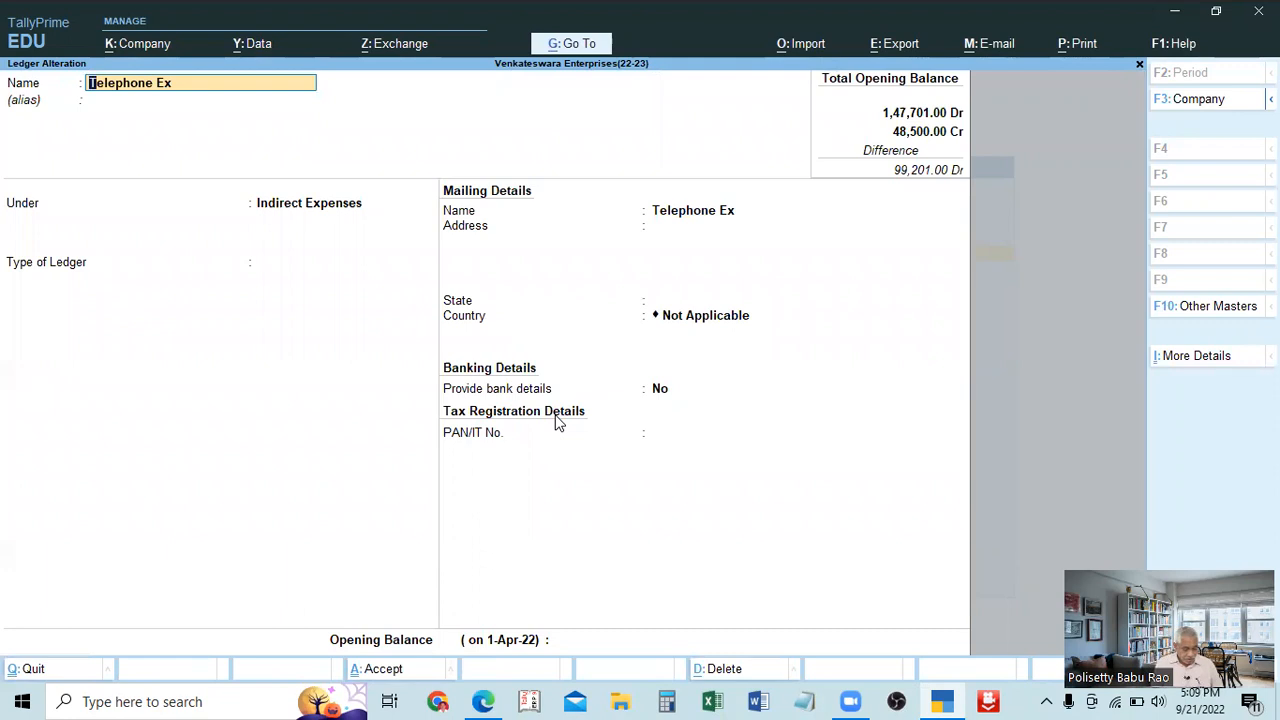
Request deletion of the Telephone Ex ledger twice, declining the confirmation each time.
key("alt+d")
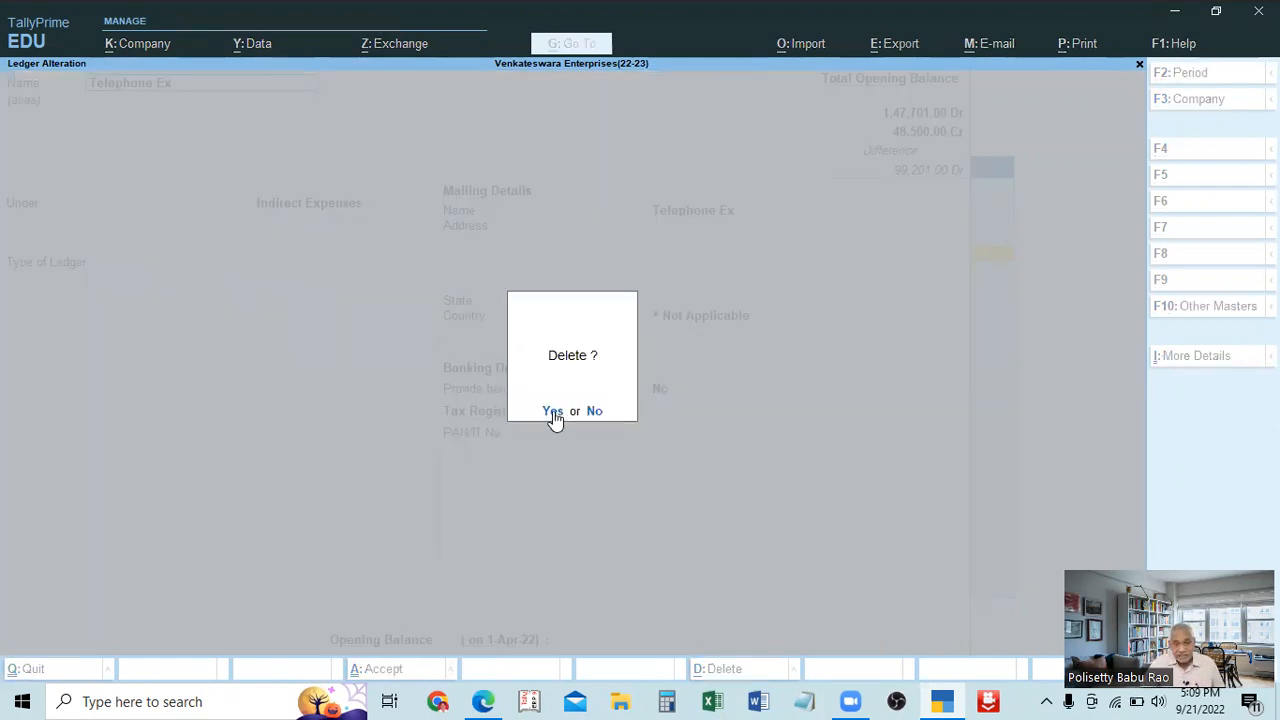
left_click(594, 413)
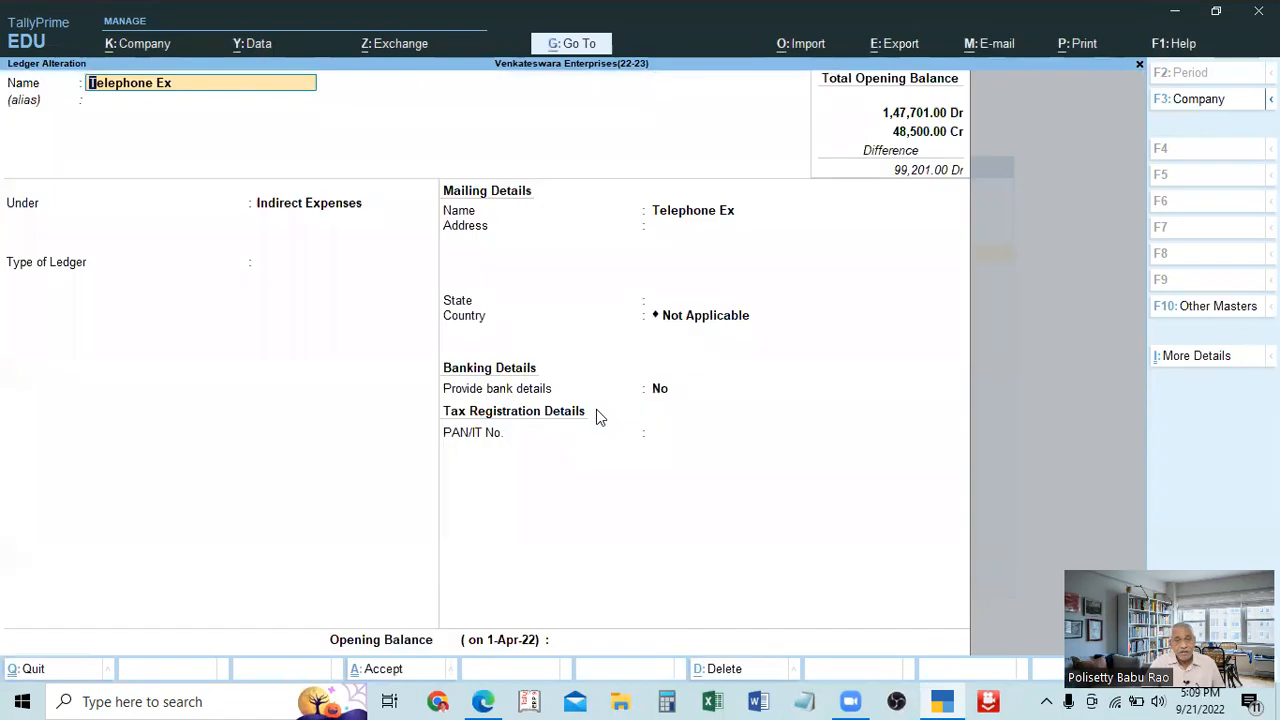
key("alt")
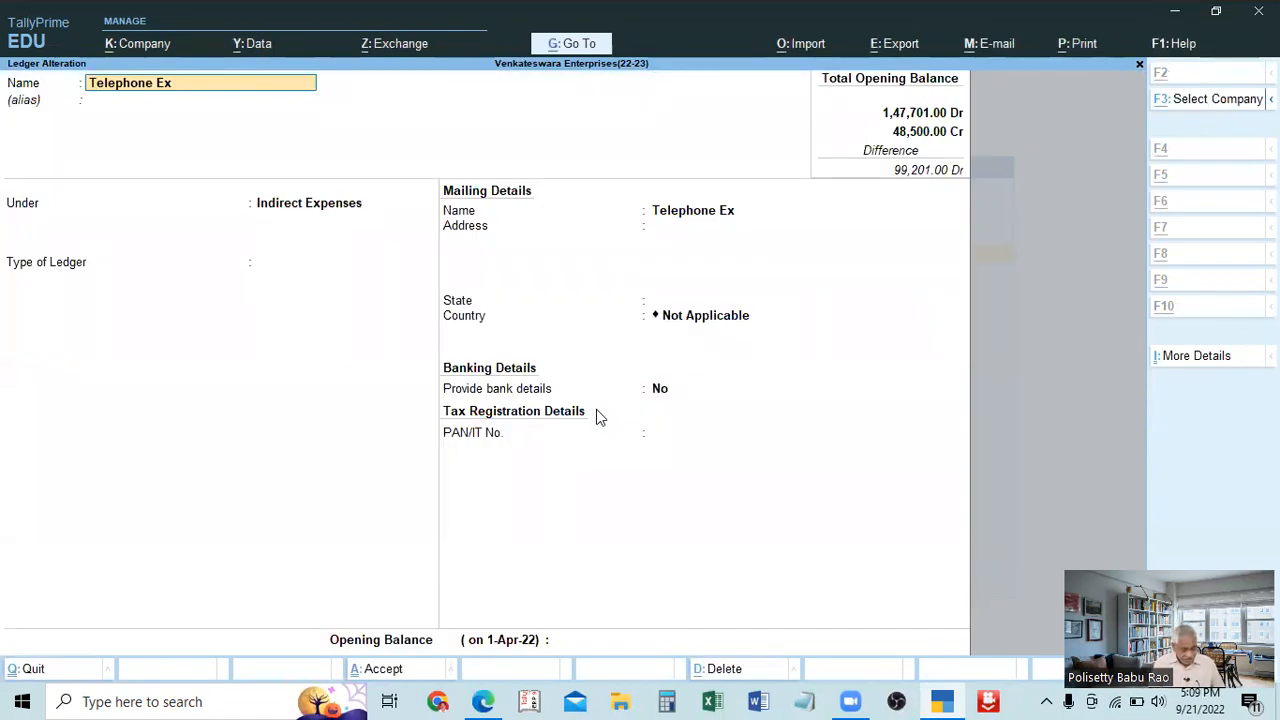
key("alt+d")
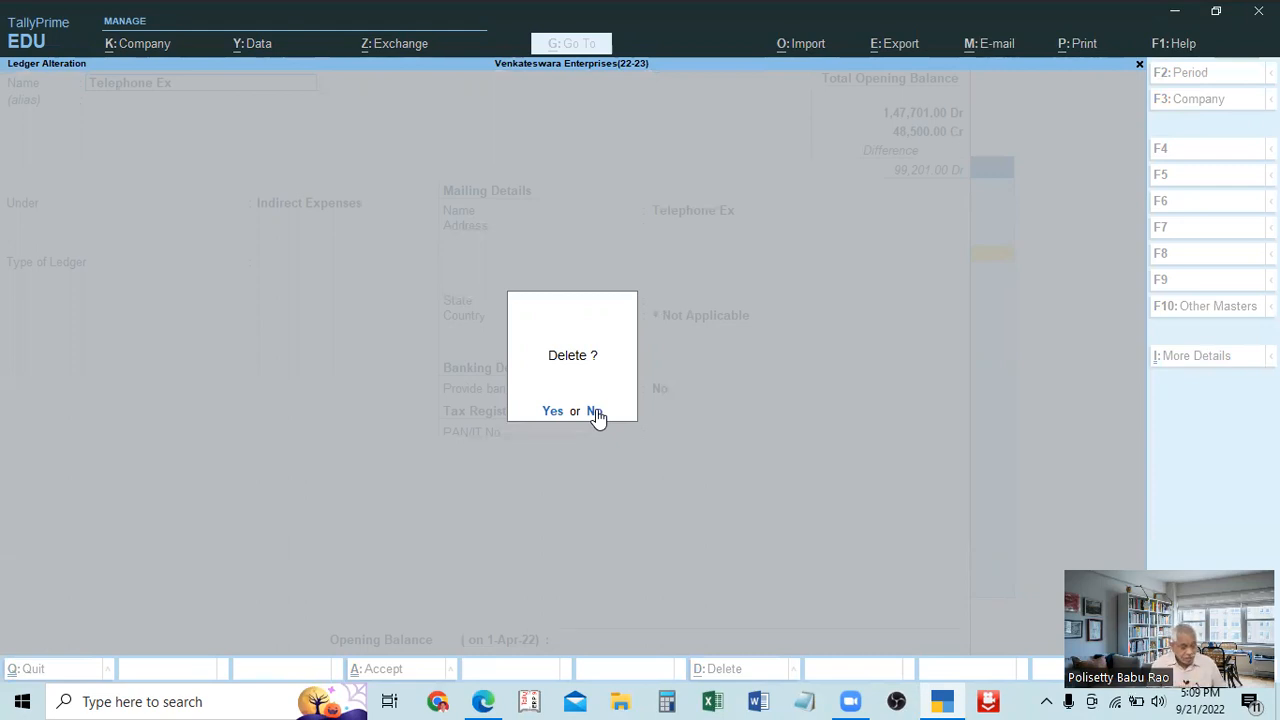
left_click(594, 412)
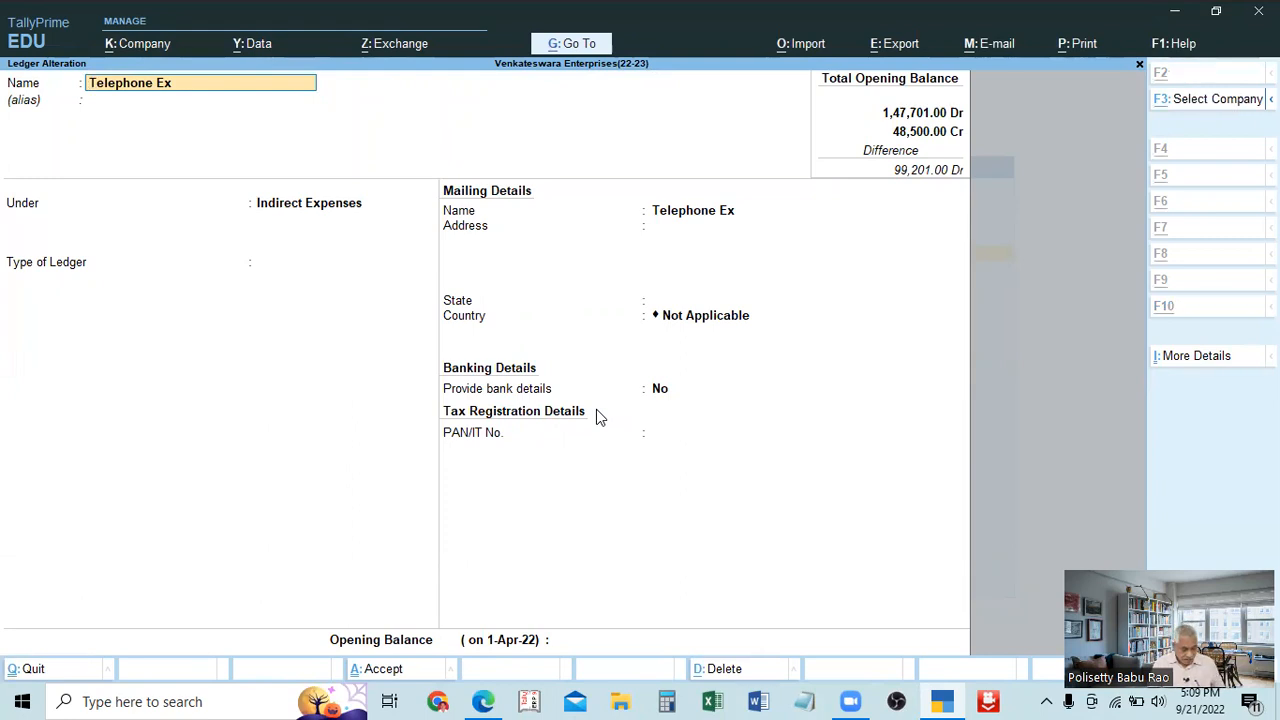
Delete the Telephone Ex ledger and confirm with Yes.
key("alt+d")
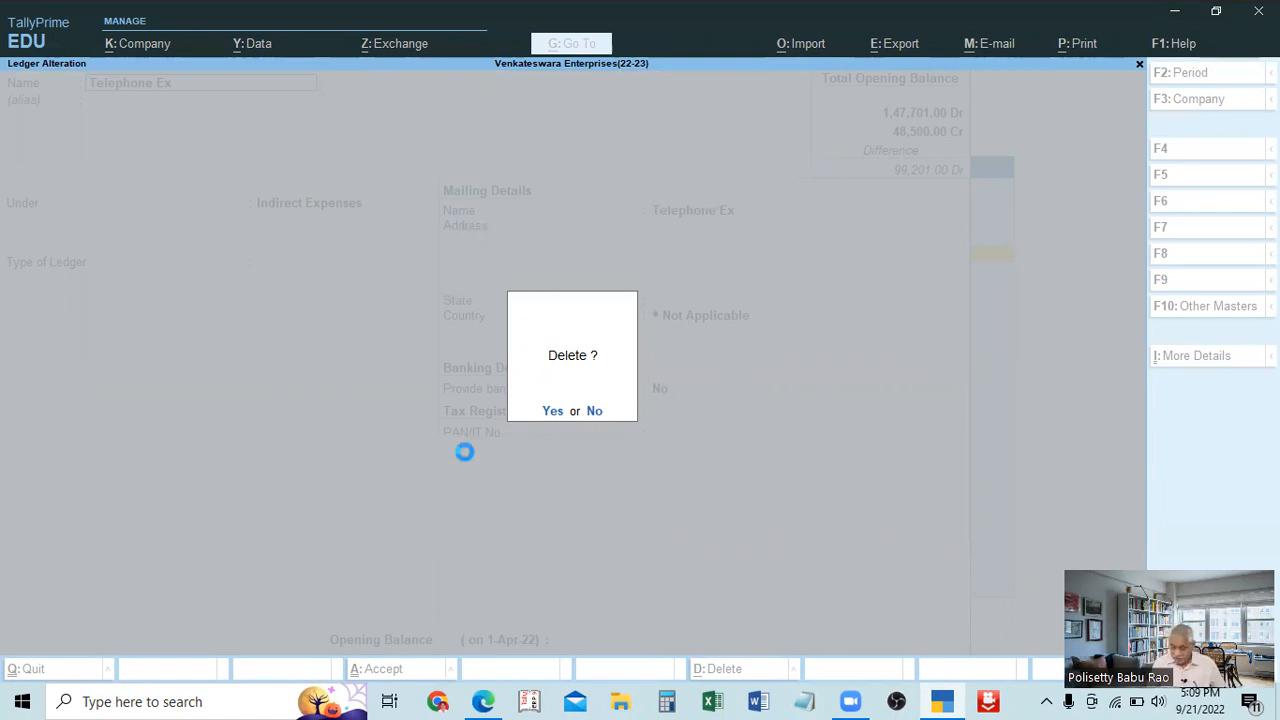
key("y")
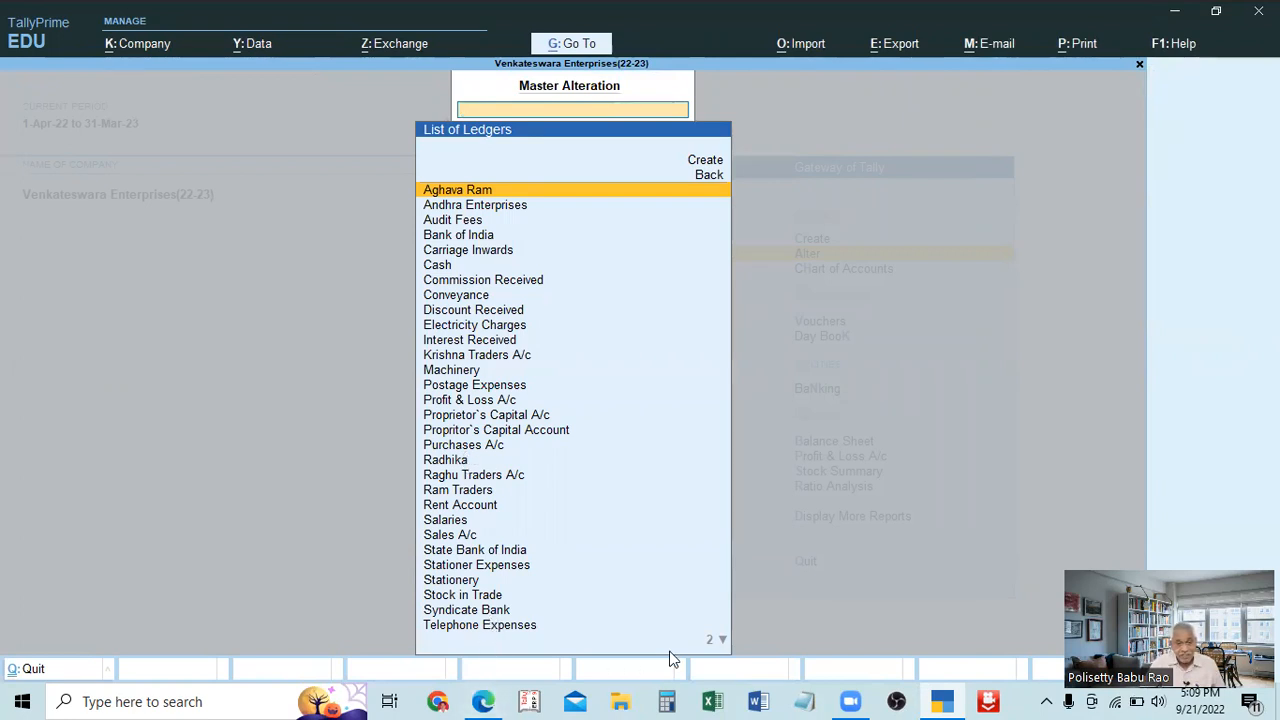
Check the end of the list of ledgers and leave Master Alteration without choosing one.
left_click(711, 641)
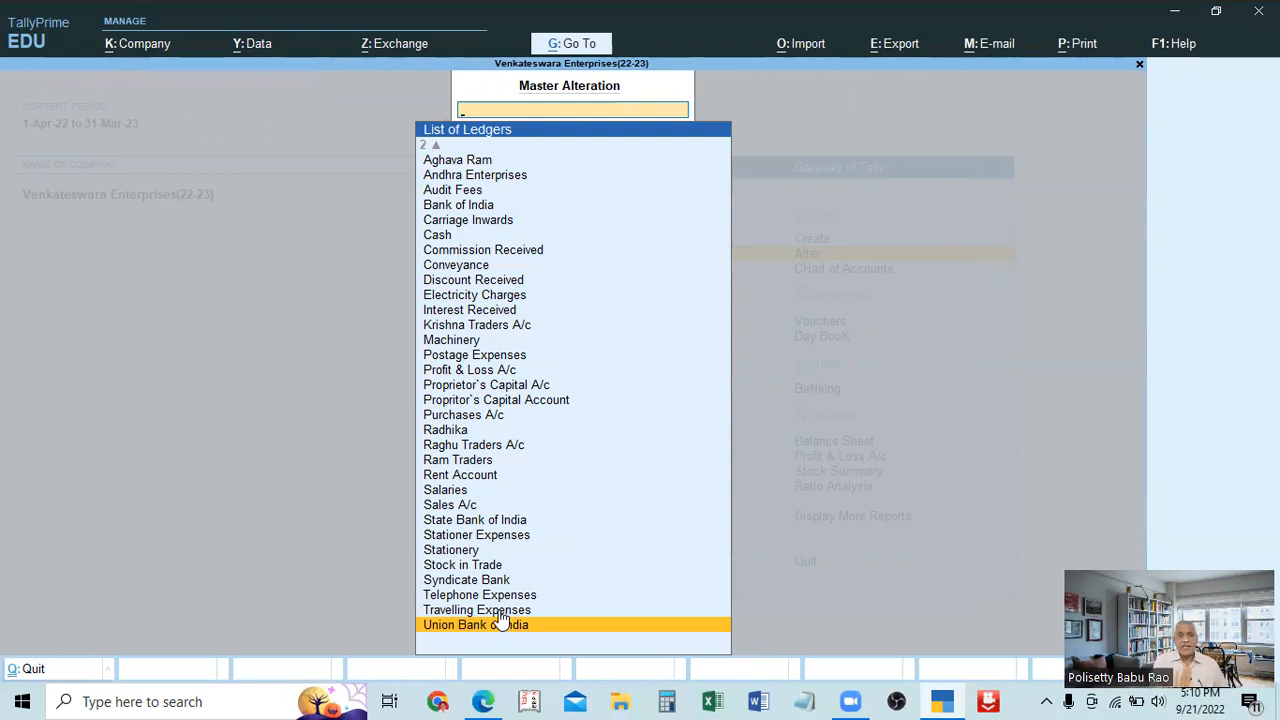
key("Up")
key("Up")
key("Up")
key("Up")
key("Up")
key("Up")
key("Up")
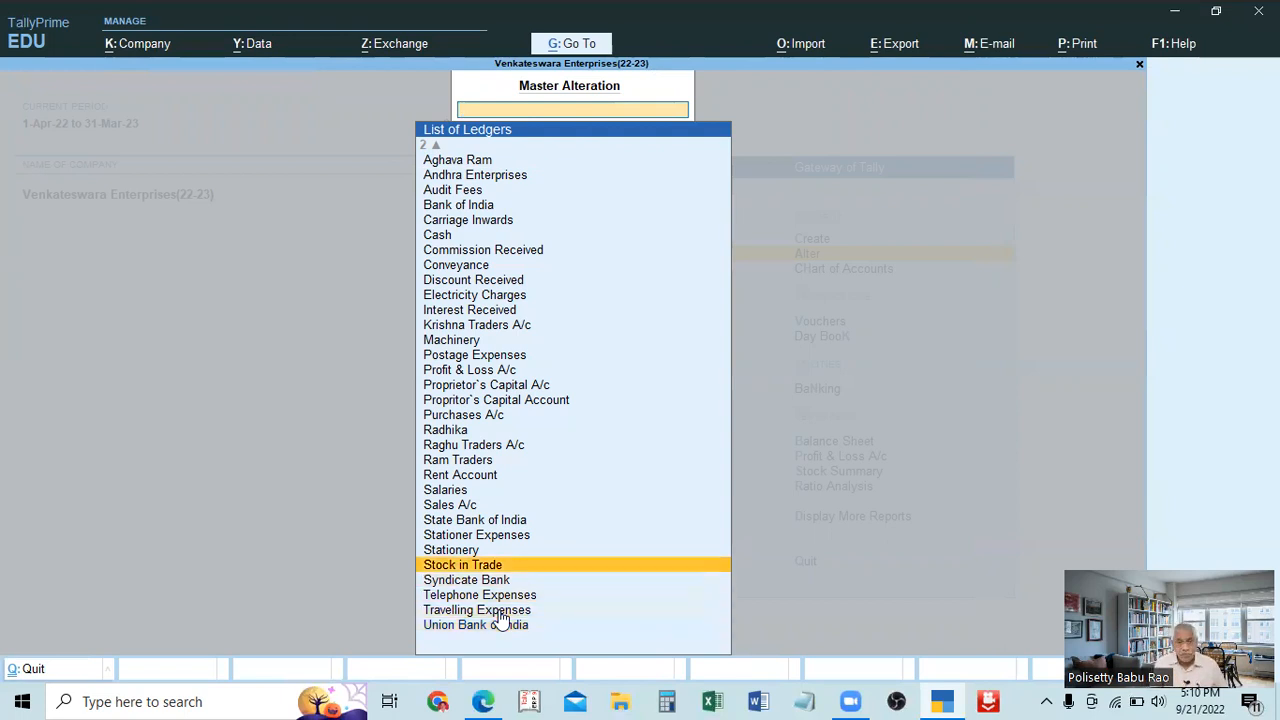
key("Up")
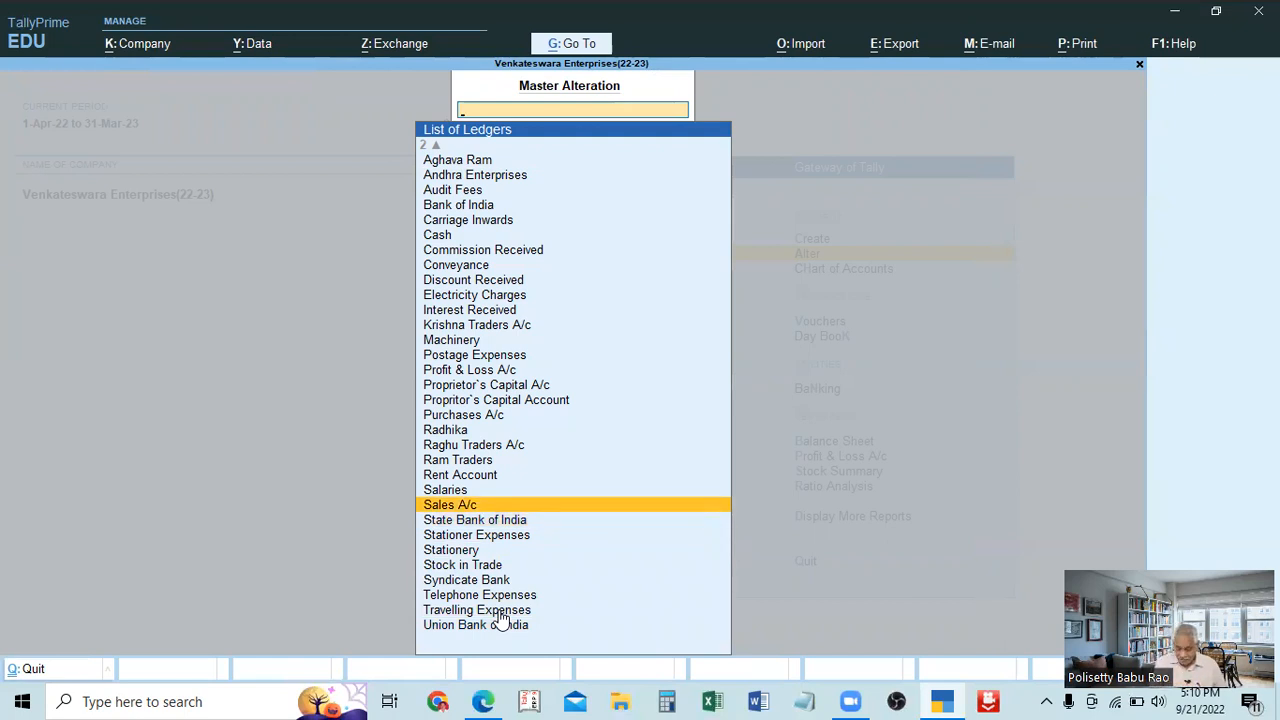
key("Escape")
key("Escape")
Open the ledgers' Chart of Accounts and start Multi Alter for All Items.
key("Down")
key("Return")
key("Down")
key("Up")
key("Return")
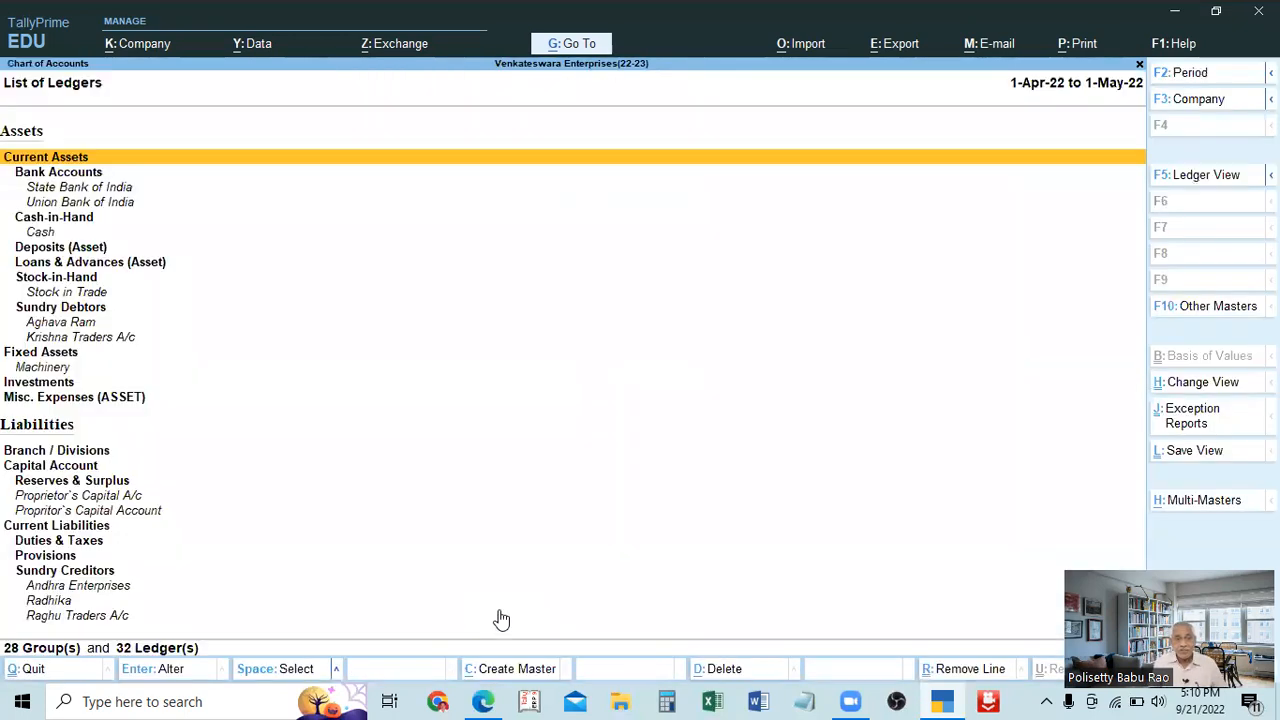
left_click(1209, 501)
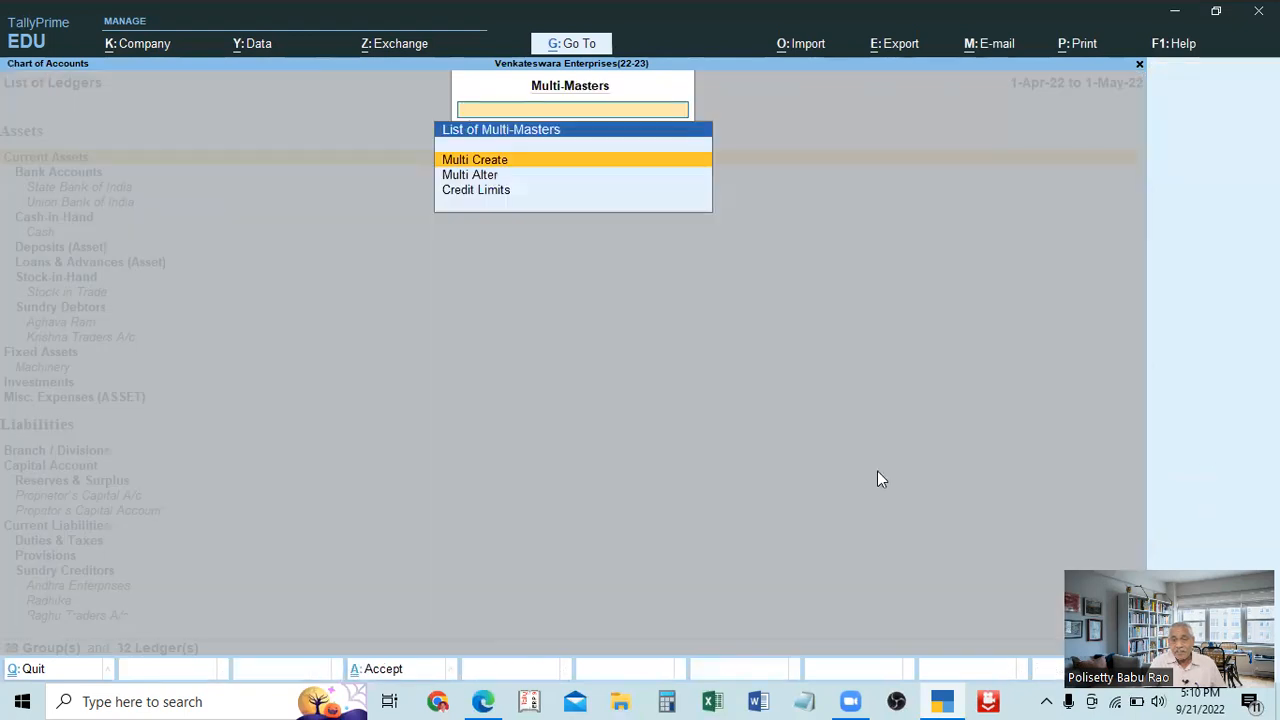
left_click(478, 177)
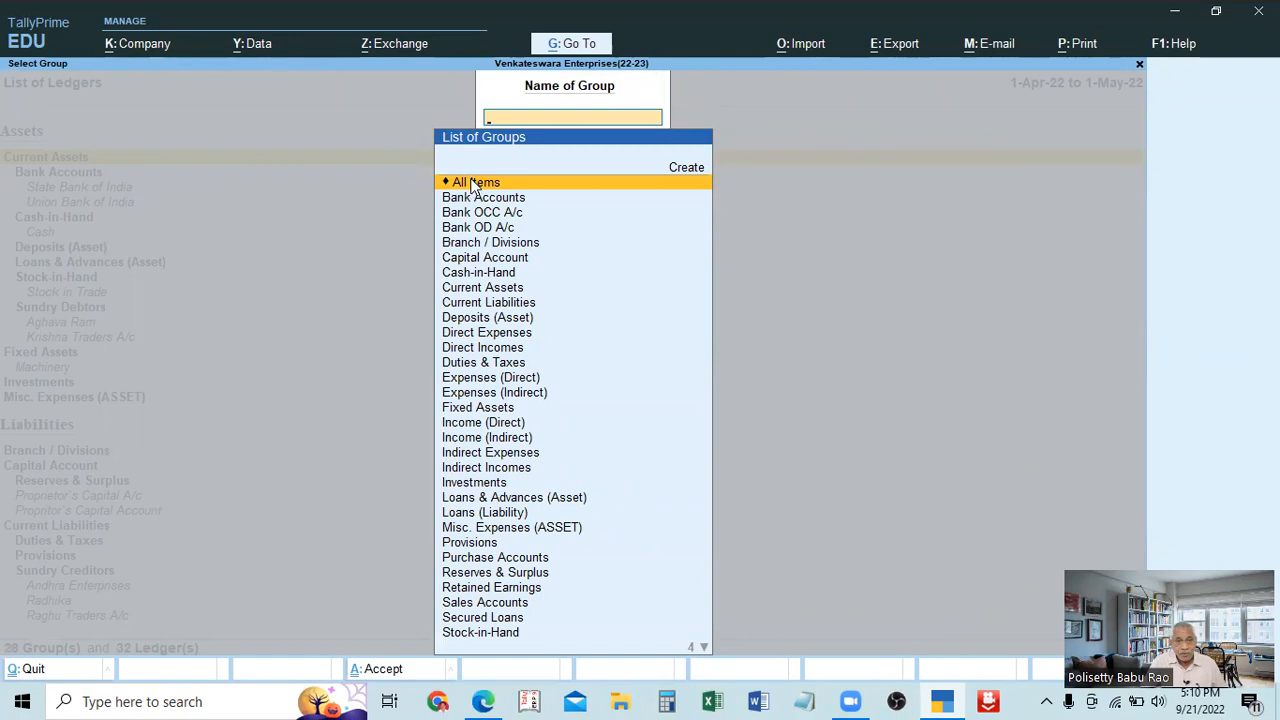
left_click(475, 186)
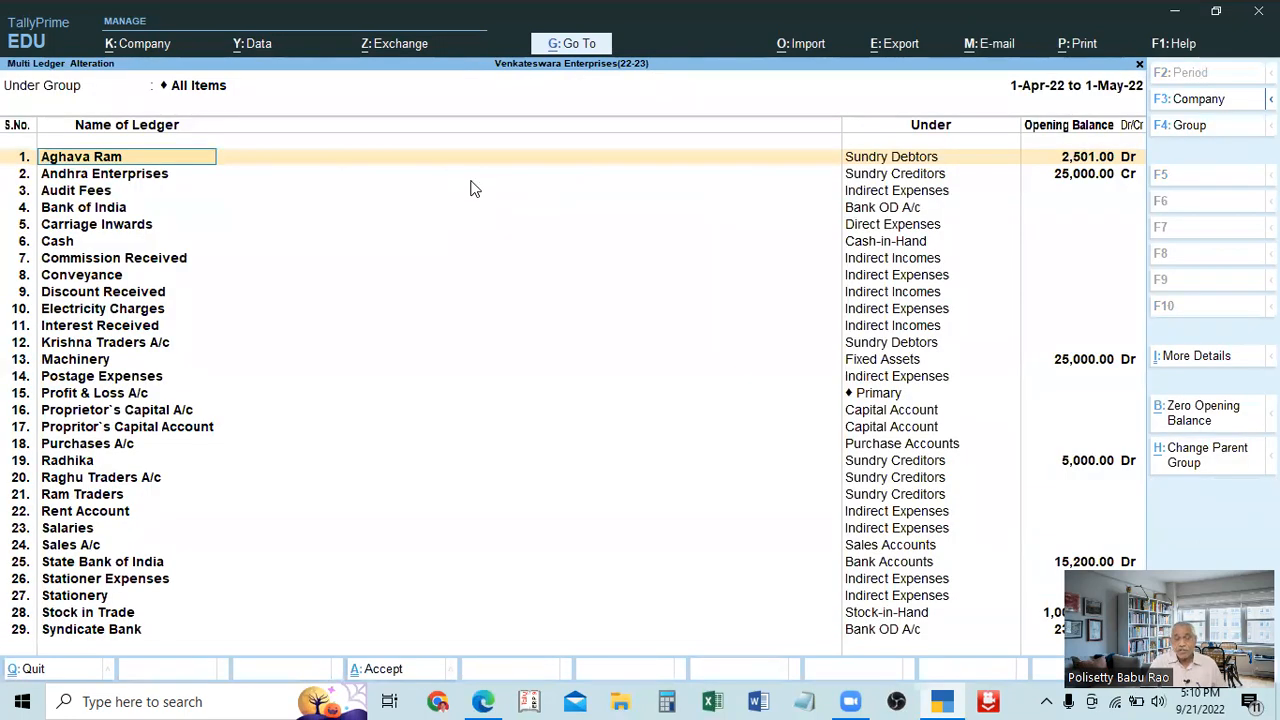
Step through the listed ledgers and the fields of Carriage Inwards, keeping its group as Direct Expenses.
key("Down")
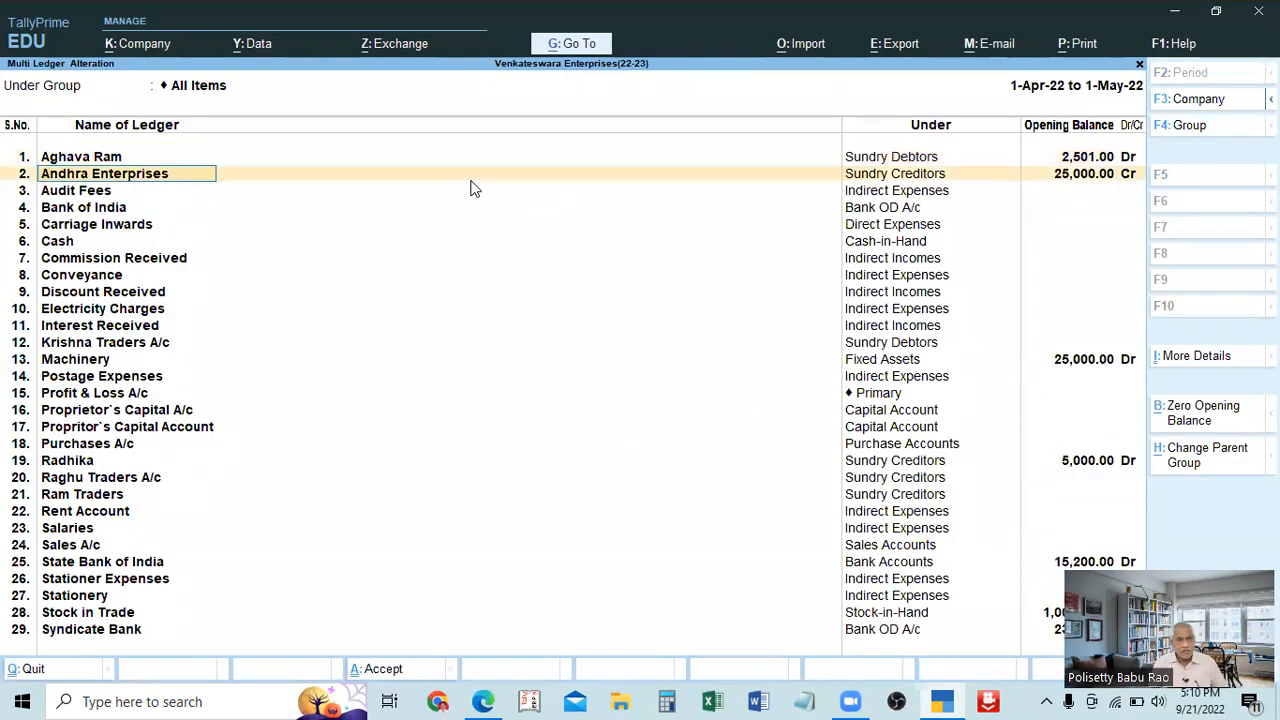
key("Down")
key("Down")
key("Down")
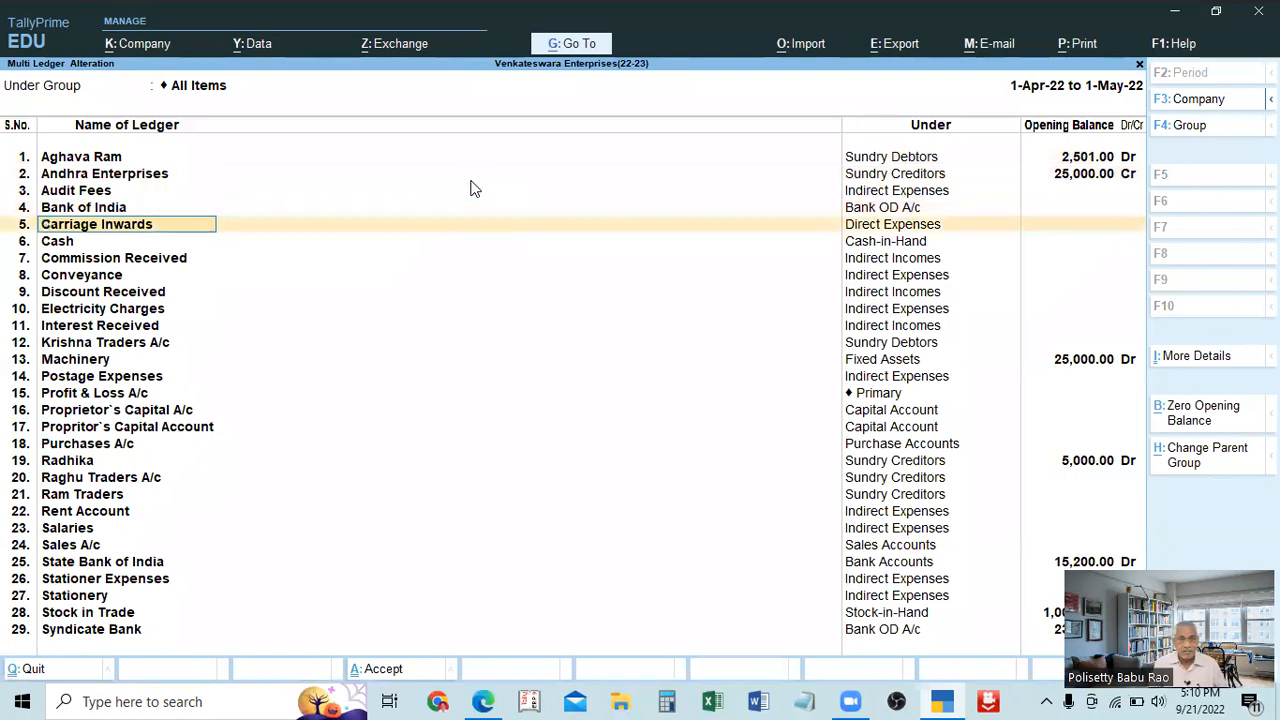
key("Return")
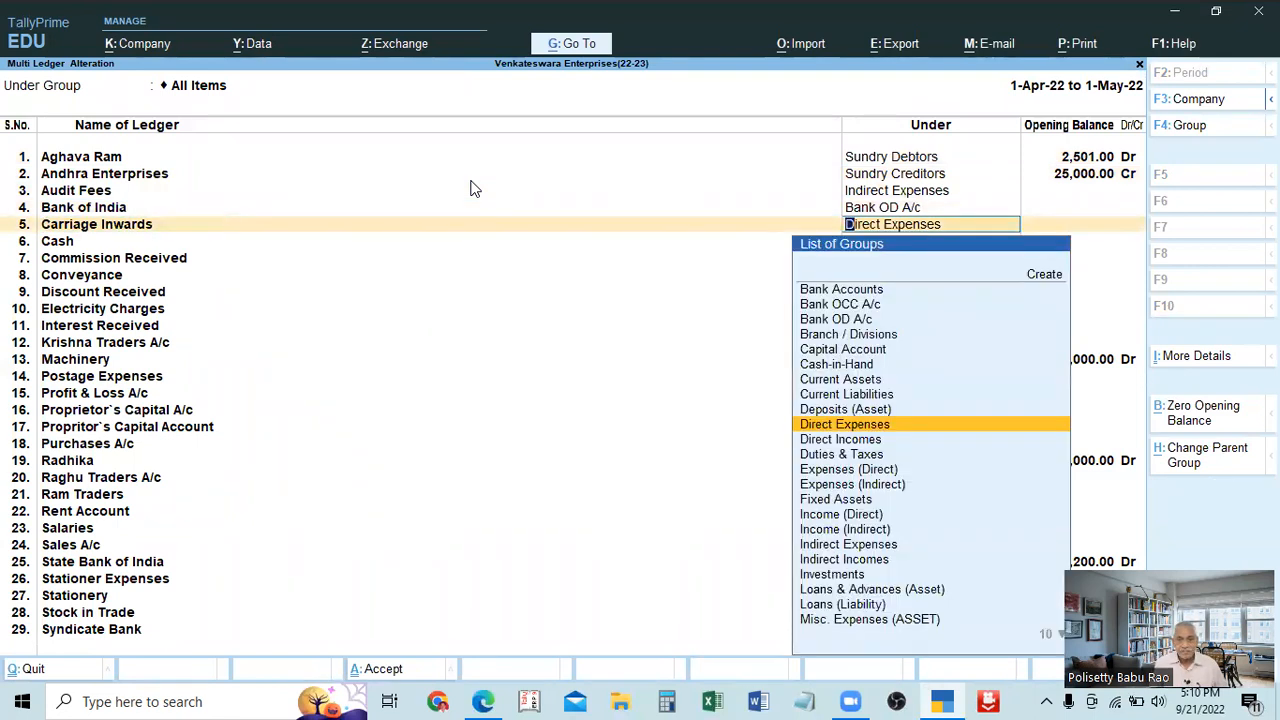
key("BackSpace")
key("alt")
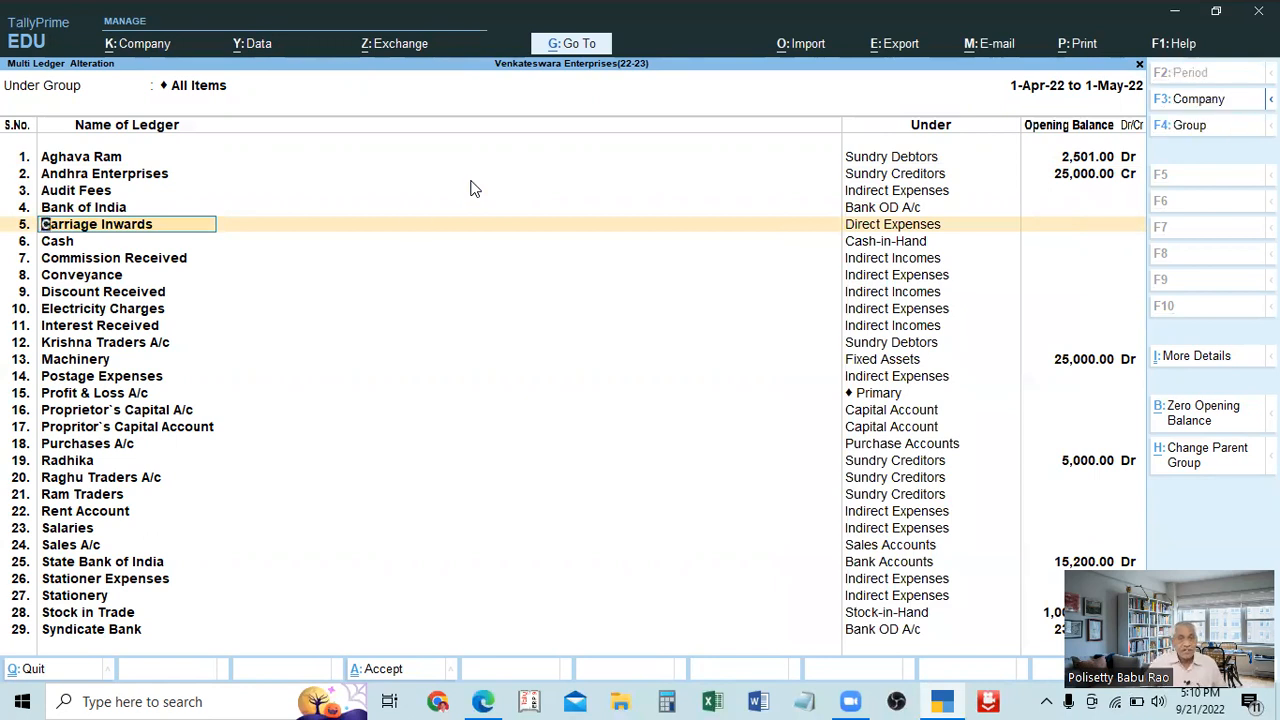
key("Return")
key("Return")
key("Return")
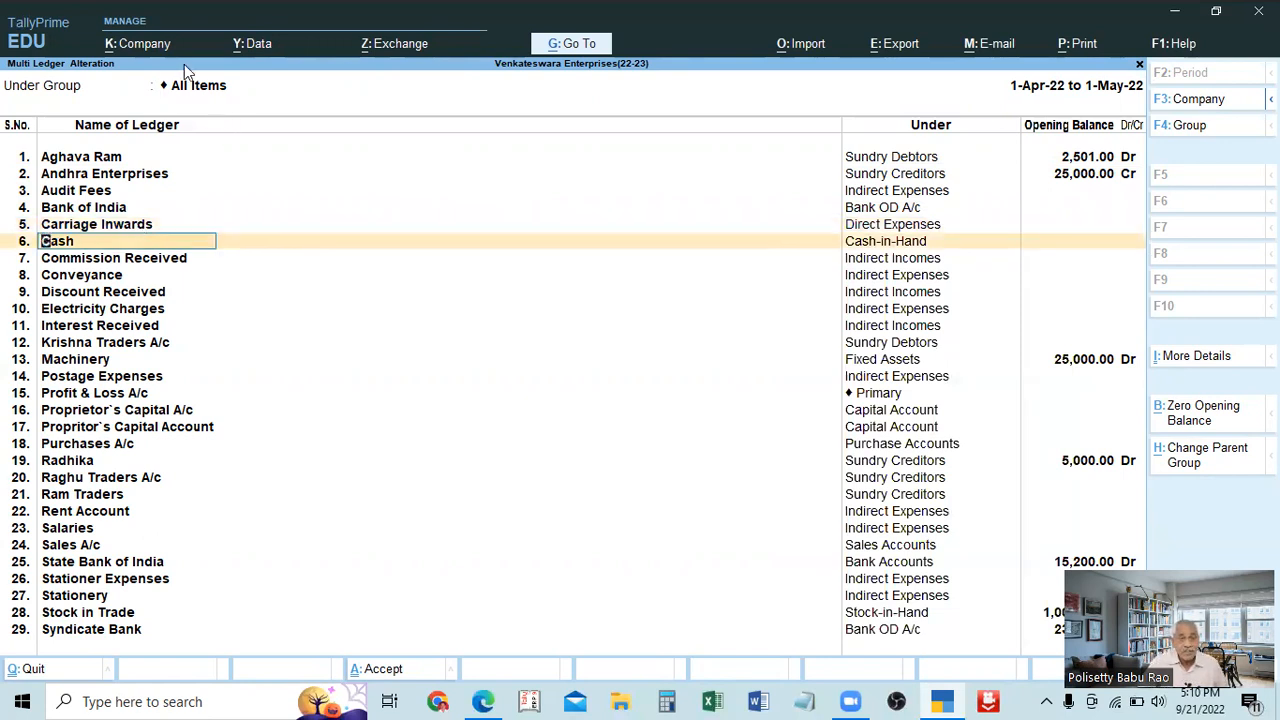
Leave Multi Ledger Alteration and the ledgers' Chart of Accounts without changes, returning to the Gateway of Tally.
key("Escape")
key("Escape")
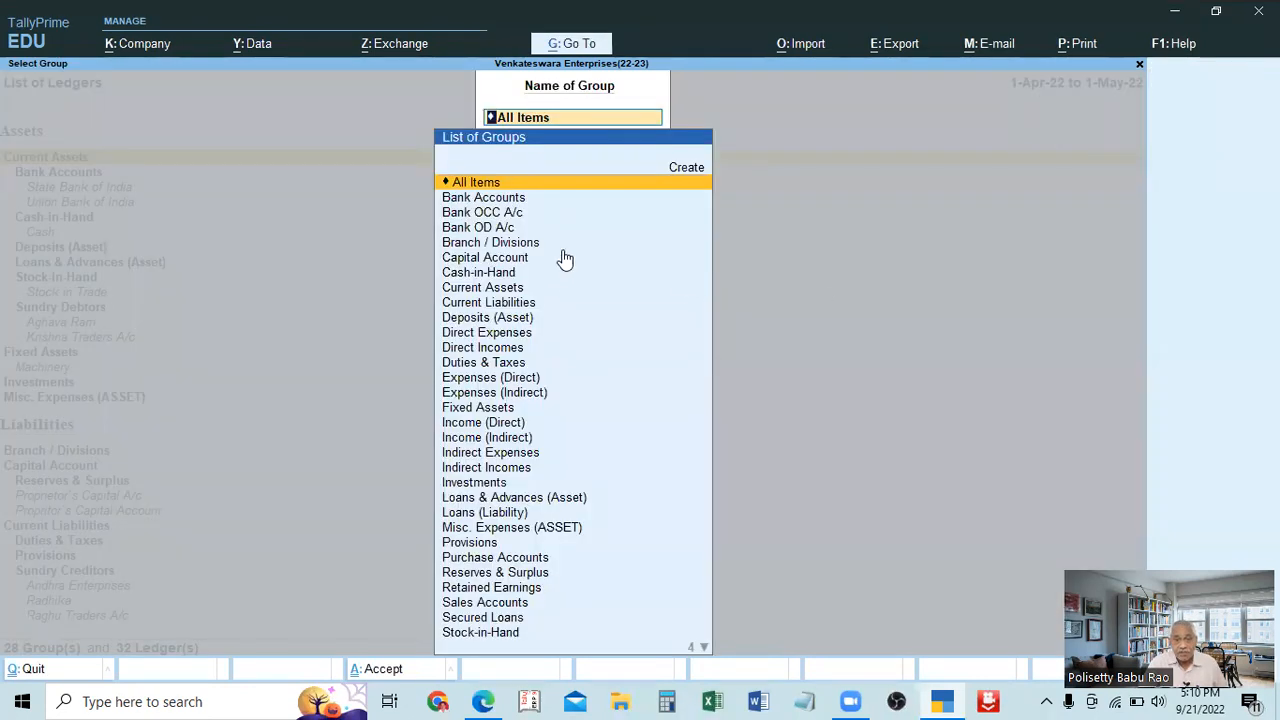
key("BackSpace")
key("Escape")
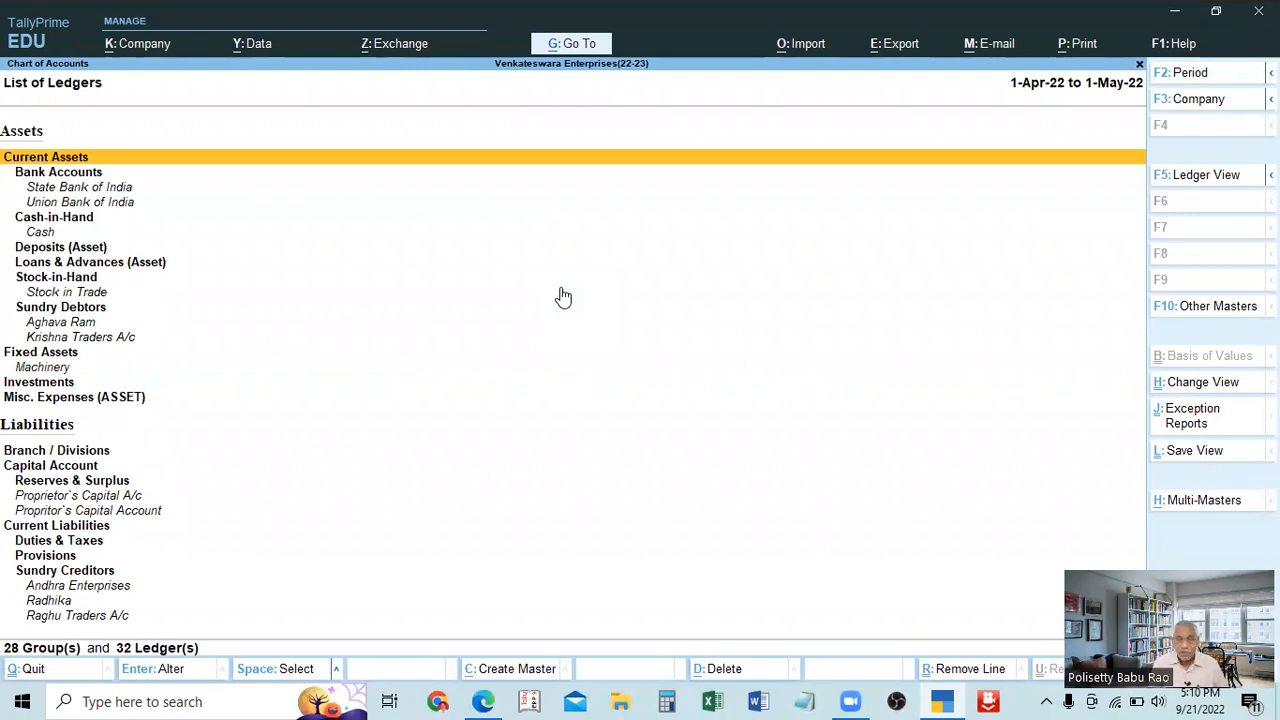
key("Escape")
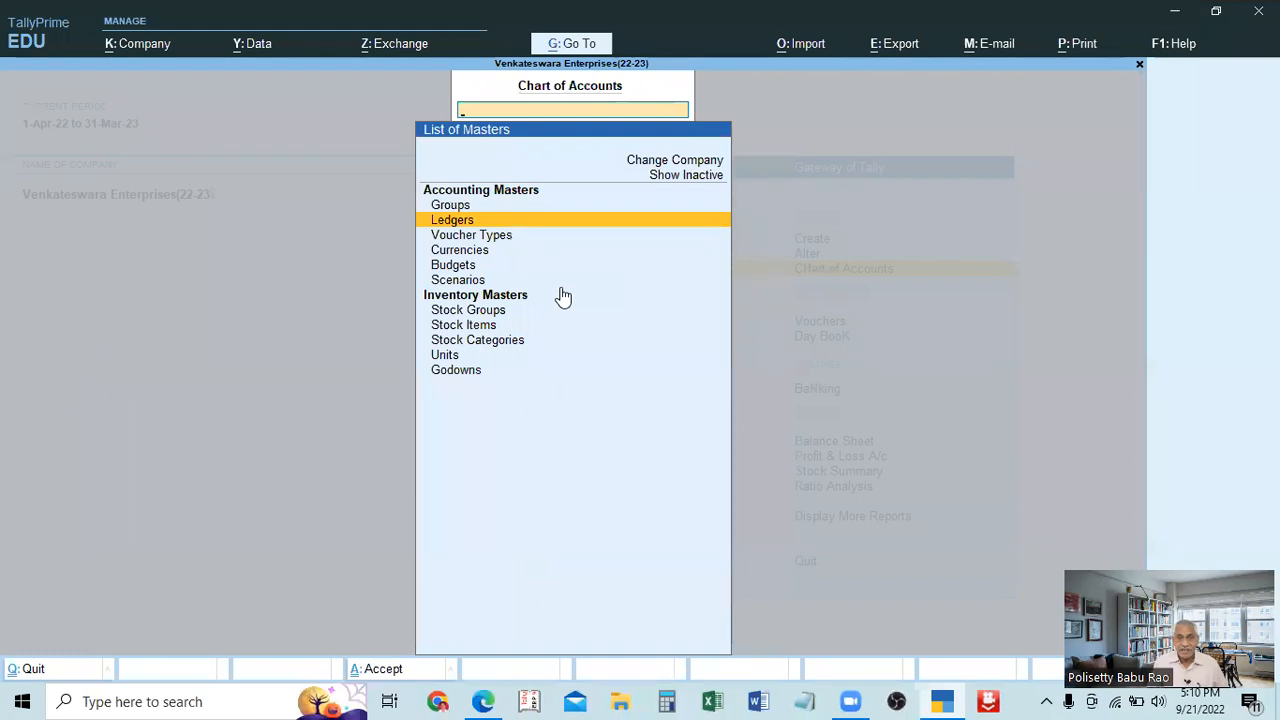
key("Escape")
Open the list of ledgers for alteration, look through its entries and leave Master Alteration without choosing one.
key("Up")
key("Return")
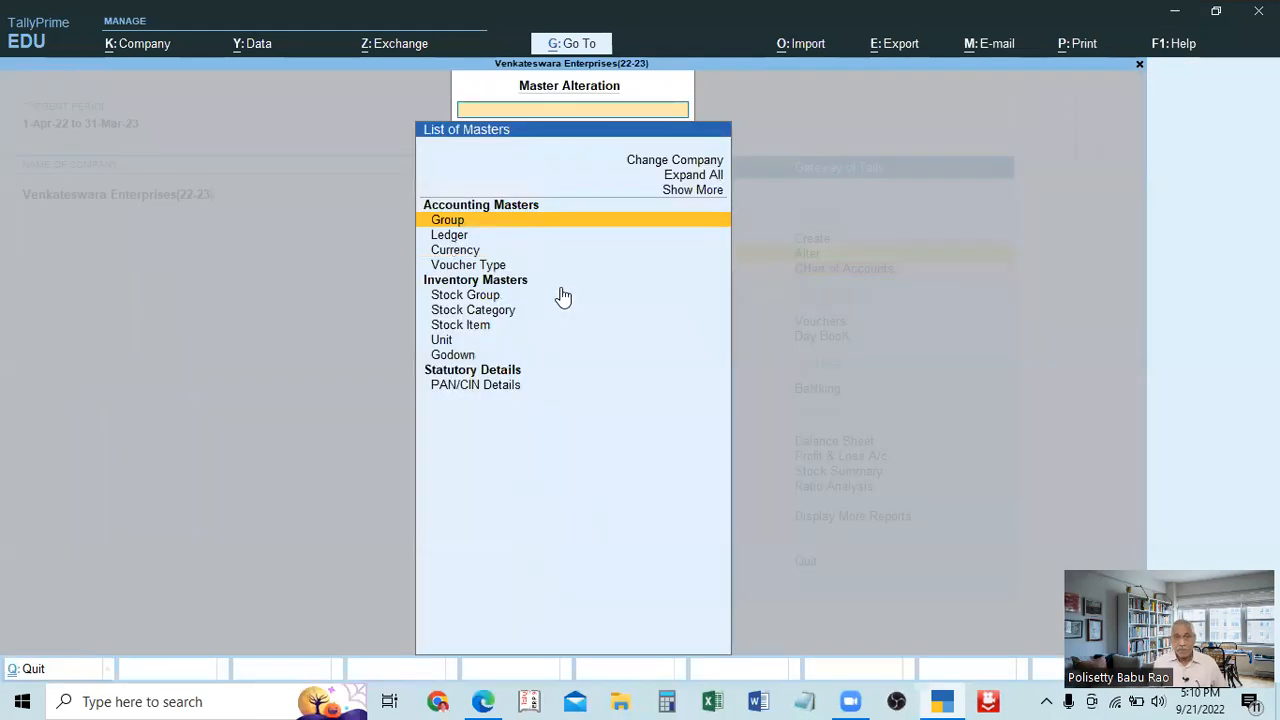
key("Down")
key("Return")
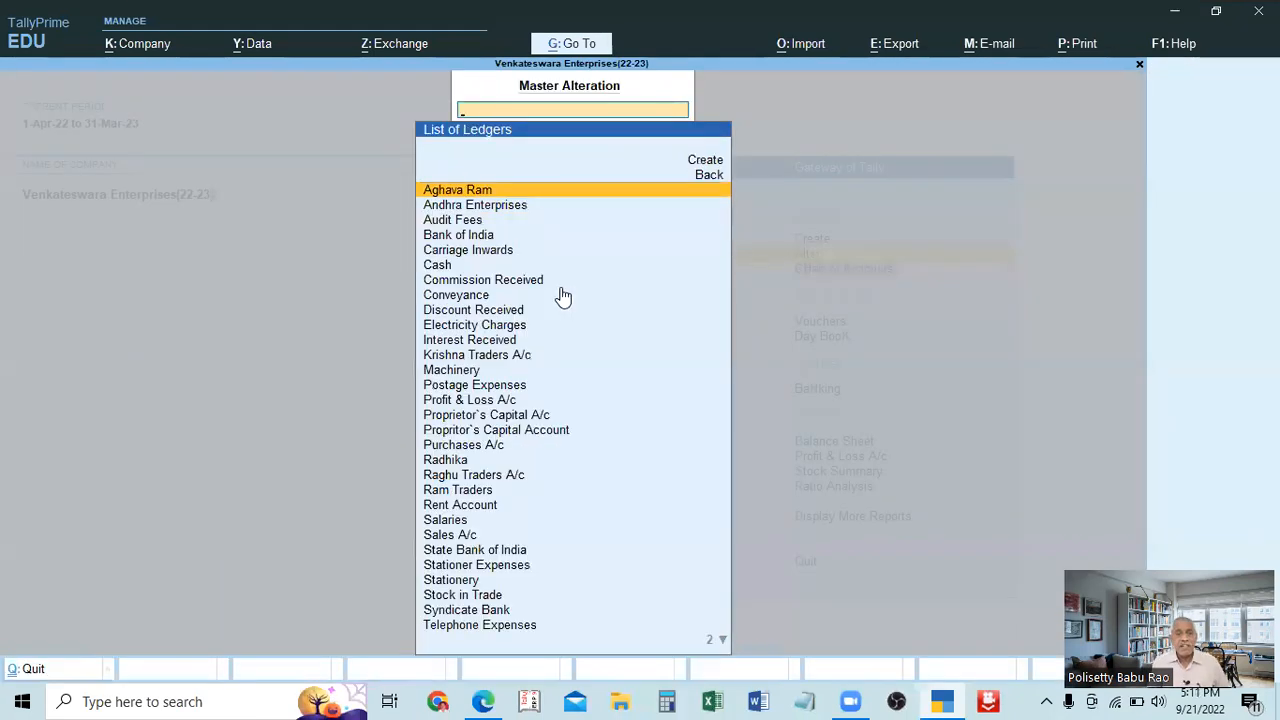
key("Down")
key("Down")
key("Down")
key("Down")
key("Down")
key("Down")
key("Down")
key("Down")
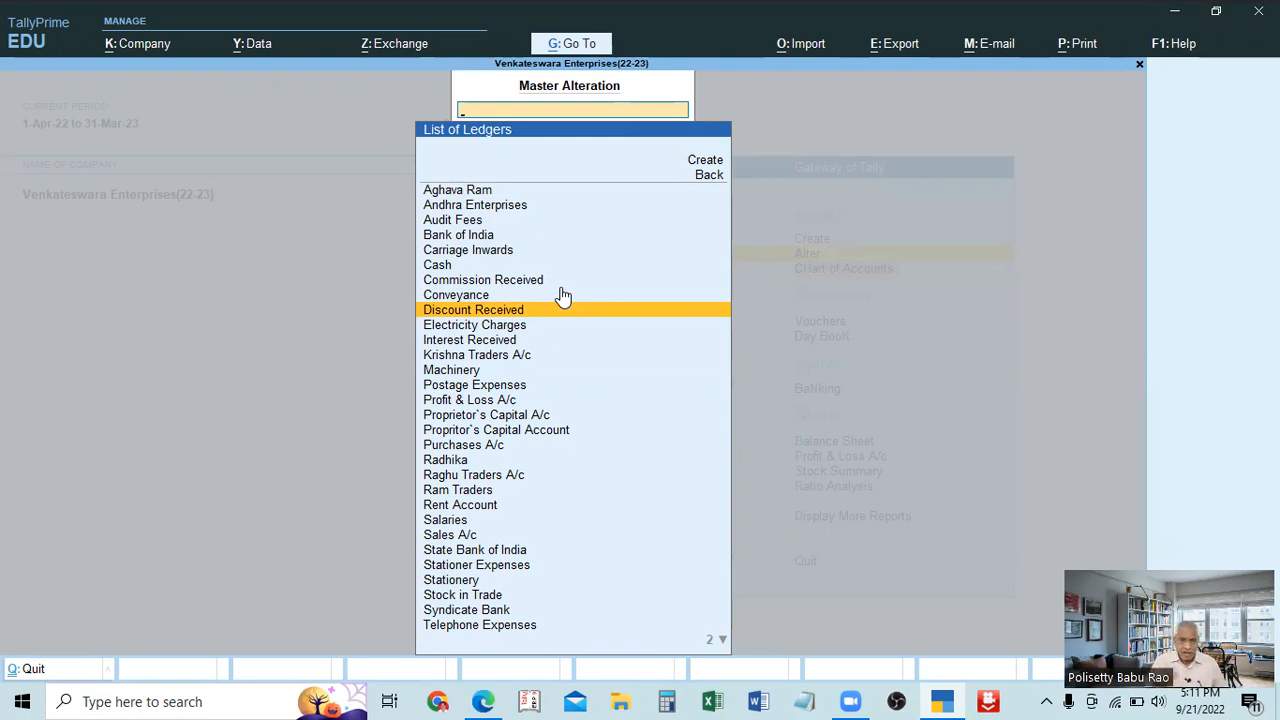
key("Escape")
key("Escape")
key("Escape")
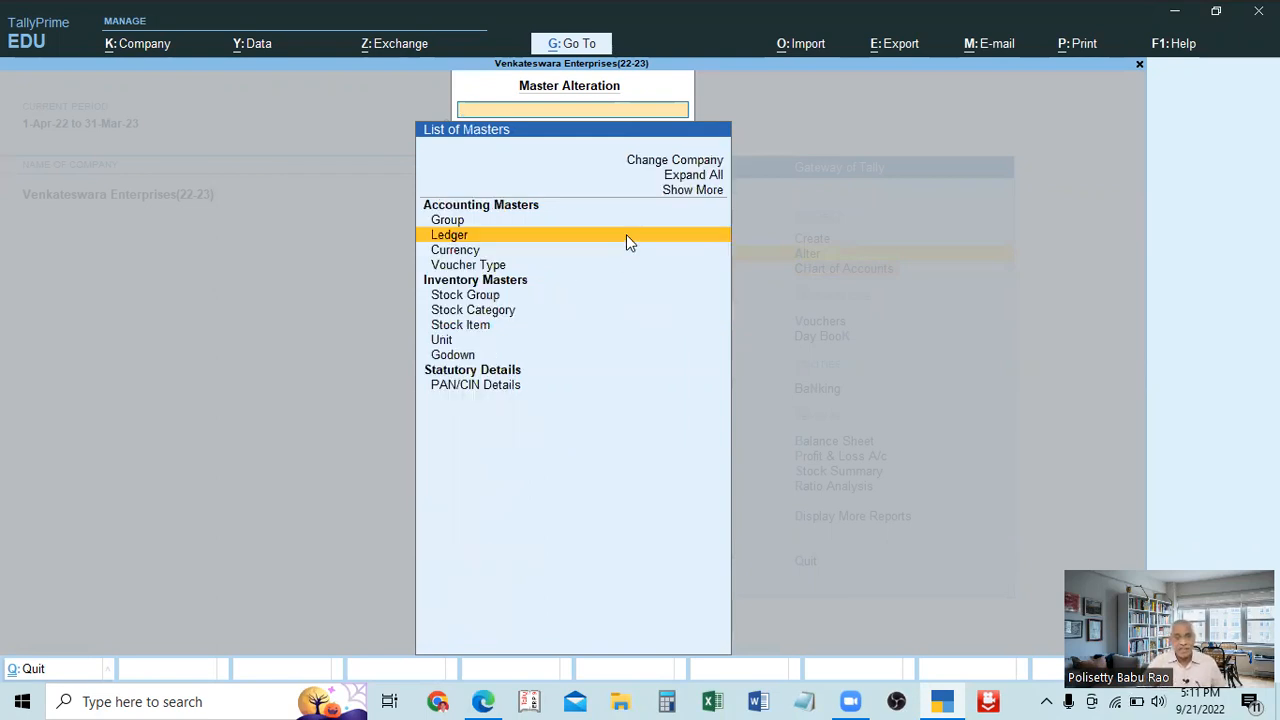
key("Escape")
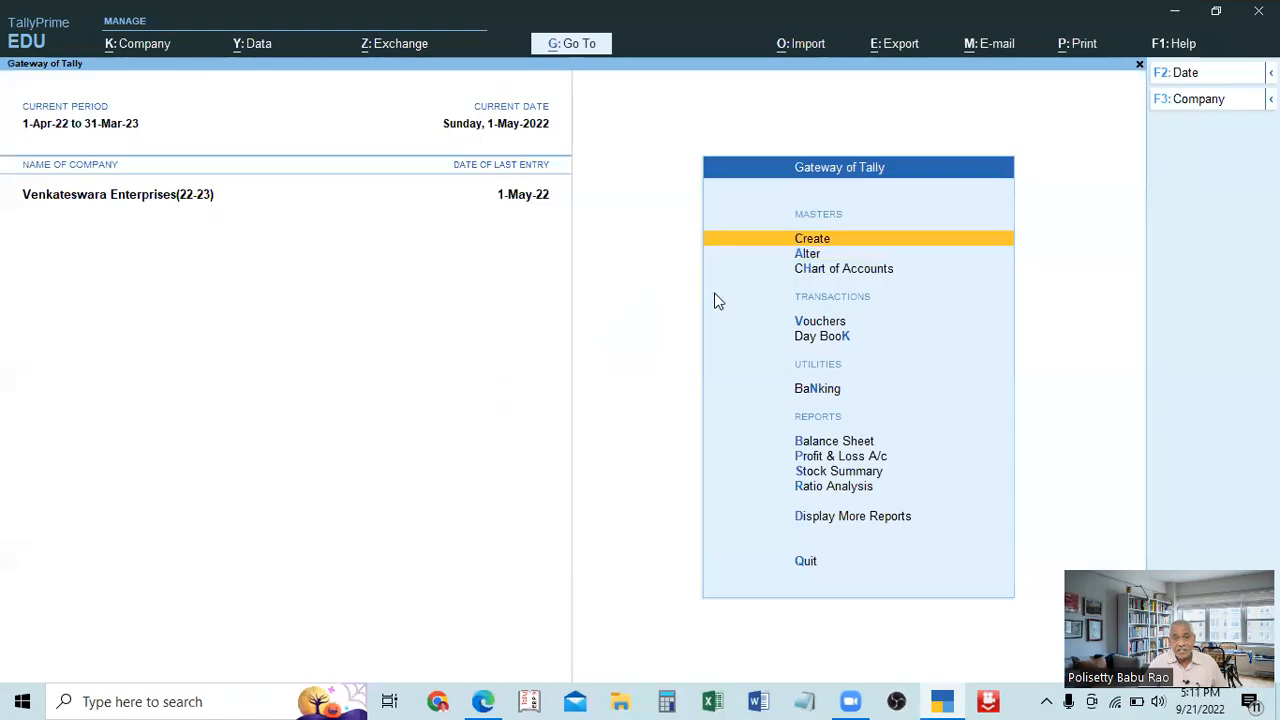
Open Multi Alter from the ledgers' Chart of Accounts, view the group choices and return to the Gateway of Tally without selecting any.
left_click(834, 268)
key("Return")
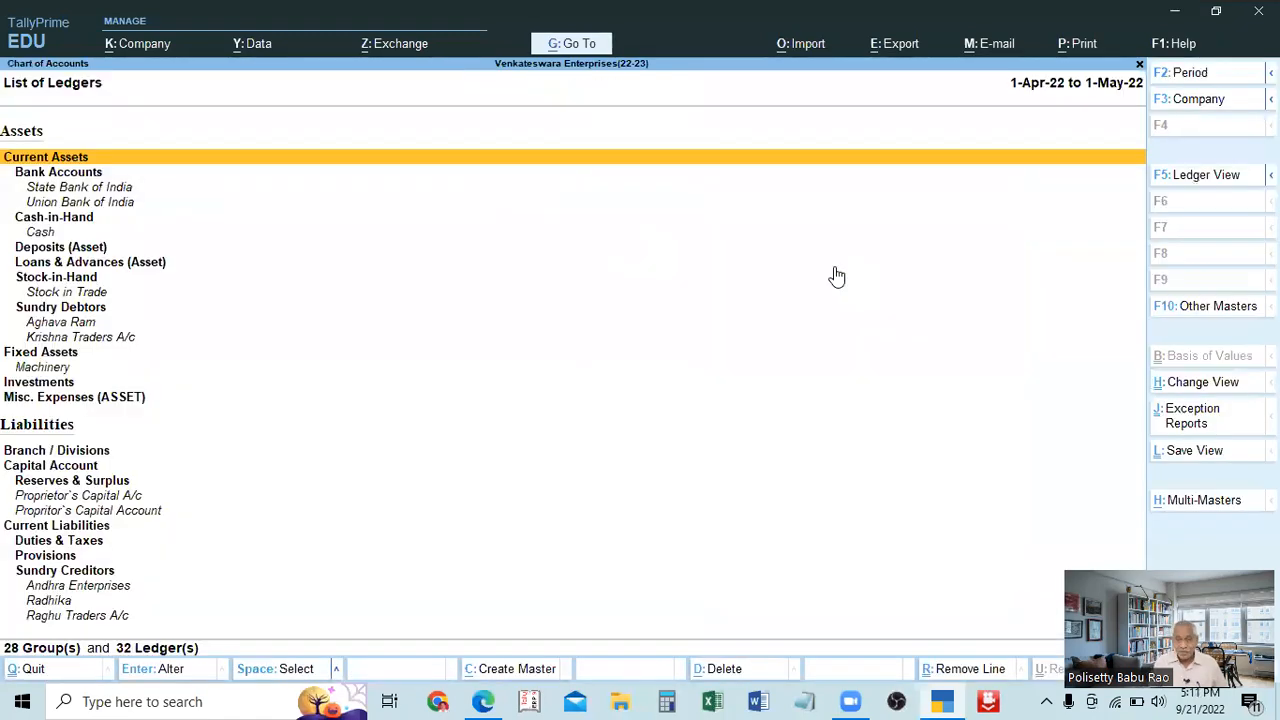
left_click(1192, 499)
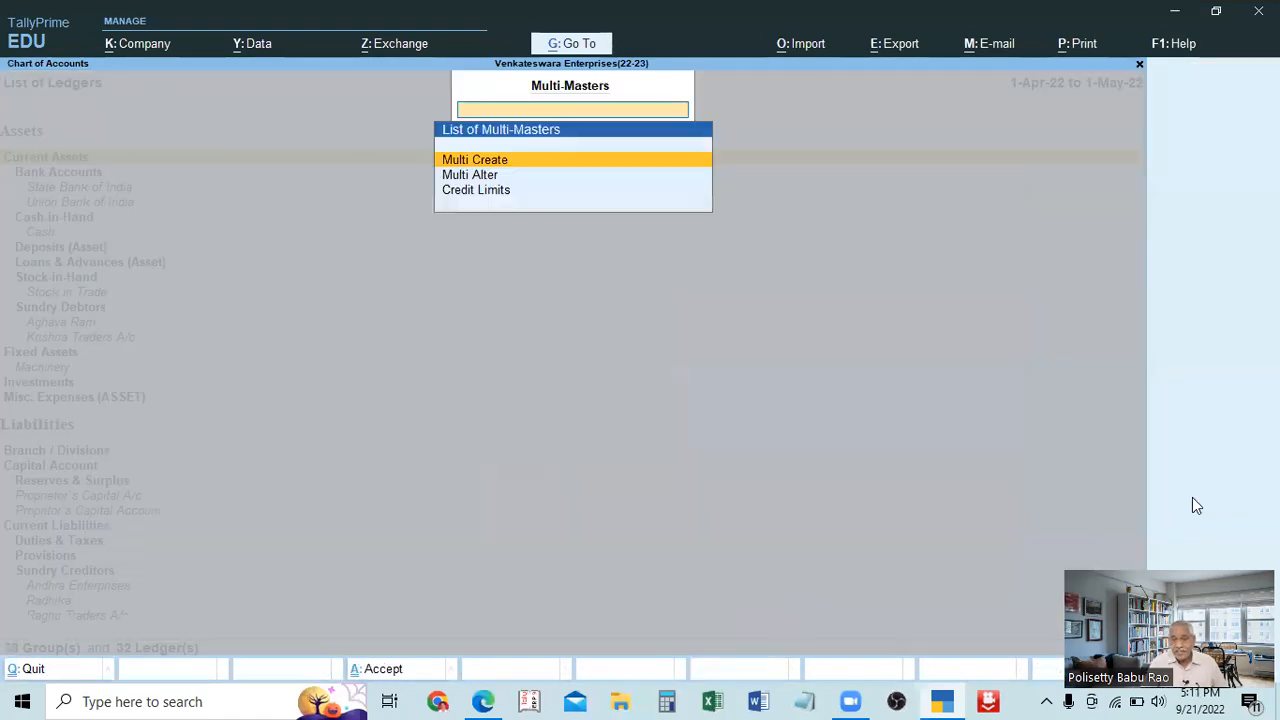
key("Down")
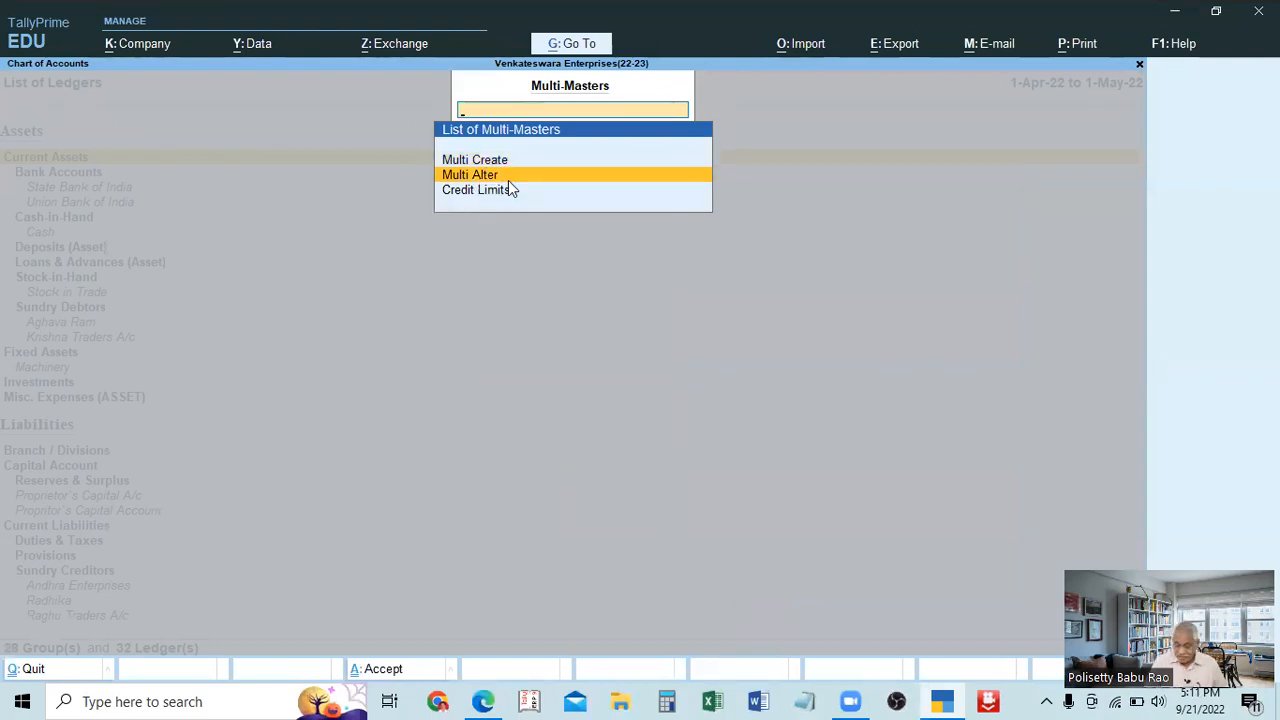
key("Return")
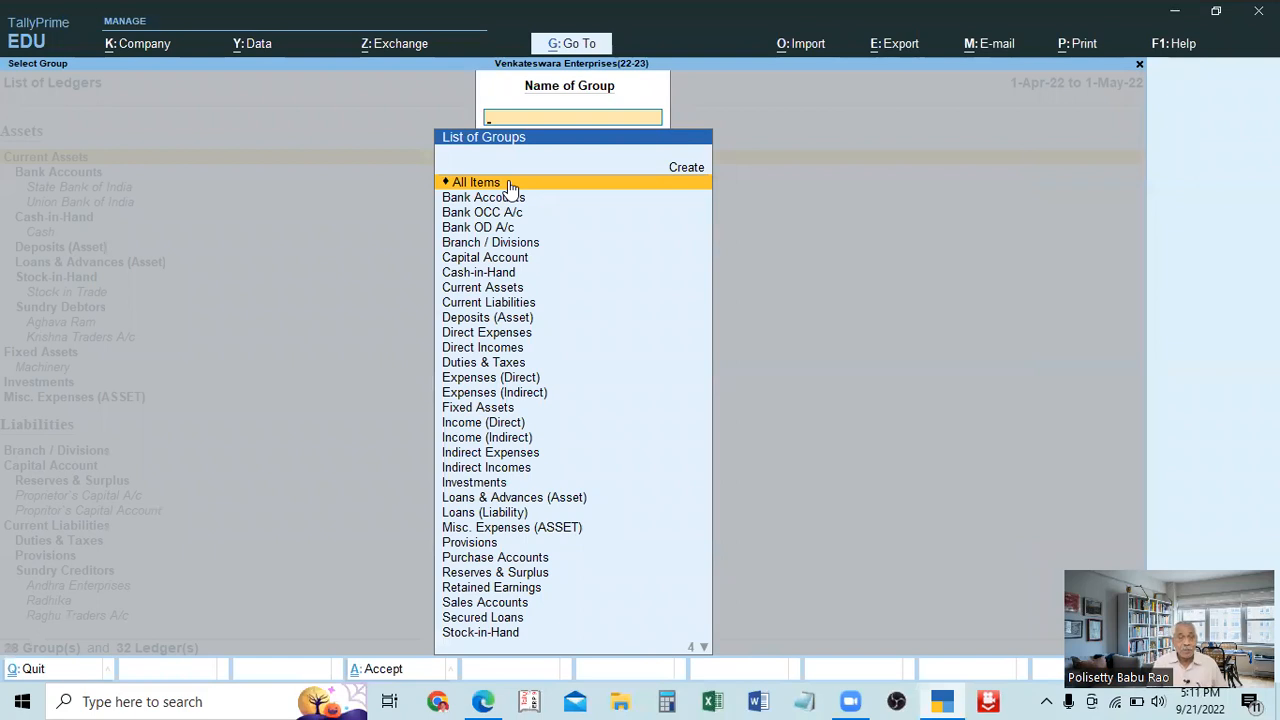
key("Escape")
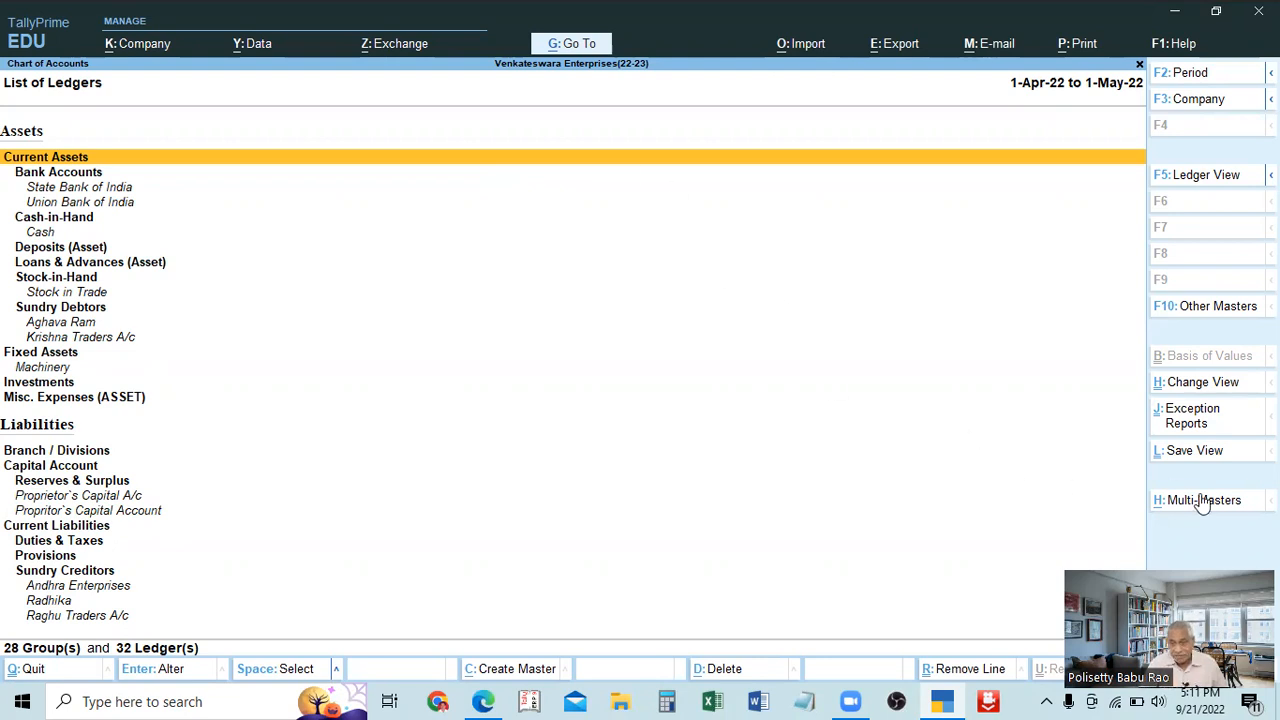
key("Escape")
key("Escape")
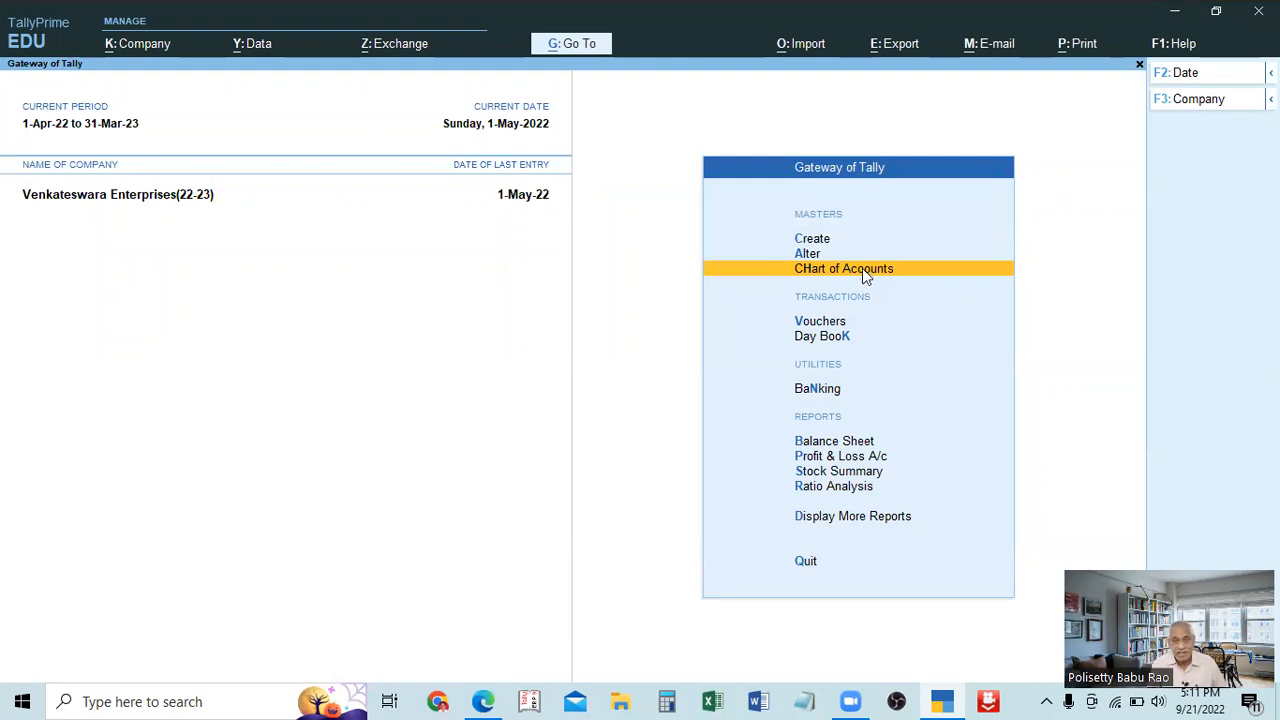
Quit TallyPrime from the Gateway of Tally and confirm the exit.
key("Escape")
key("Escape")
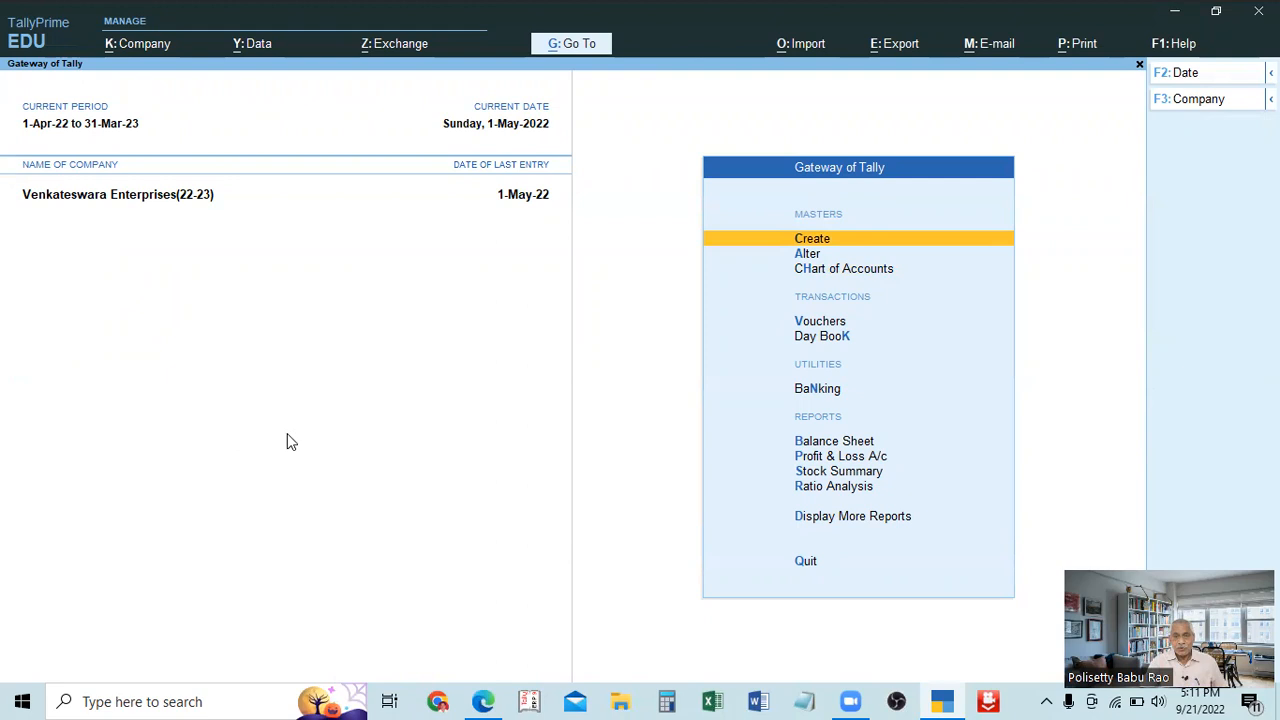
key("Escape")
key("Escape")
key("Escape")
key("Return")
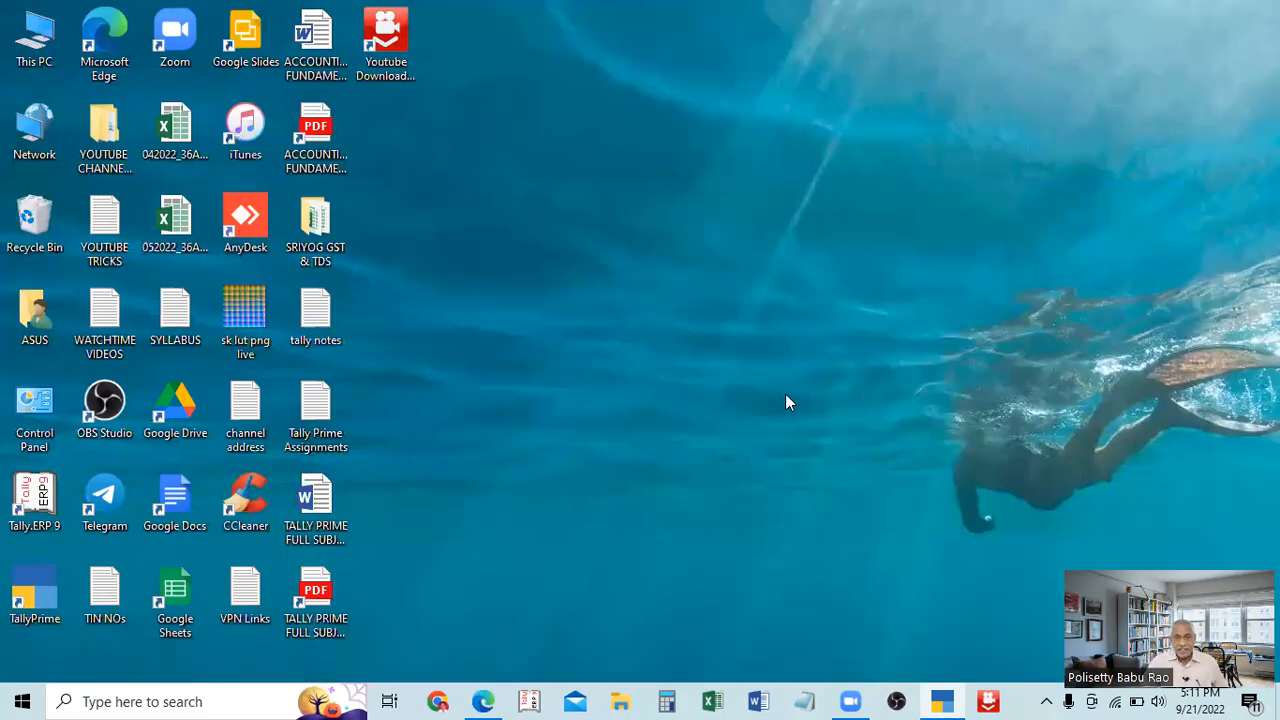
Switch to TALLY PRIME FULL SUBJECT.pdf in Microsoft Edge, select the first line of topic 14 about altering and deleting ledger accounts, and close the browser.
left_click(486, 701)
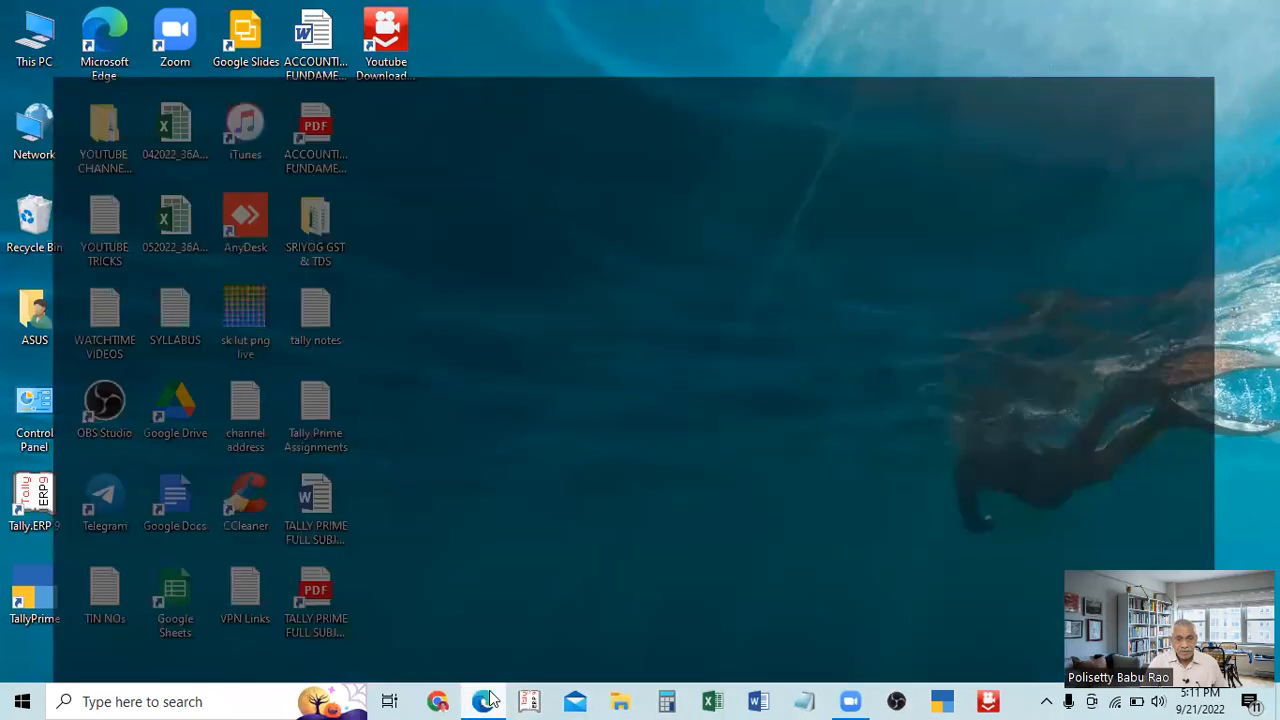
scroll(366, 352, "down", 1)
scroll(366, 352, "up", 2)
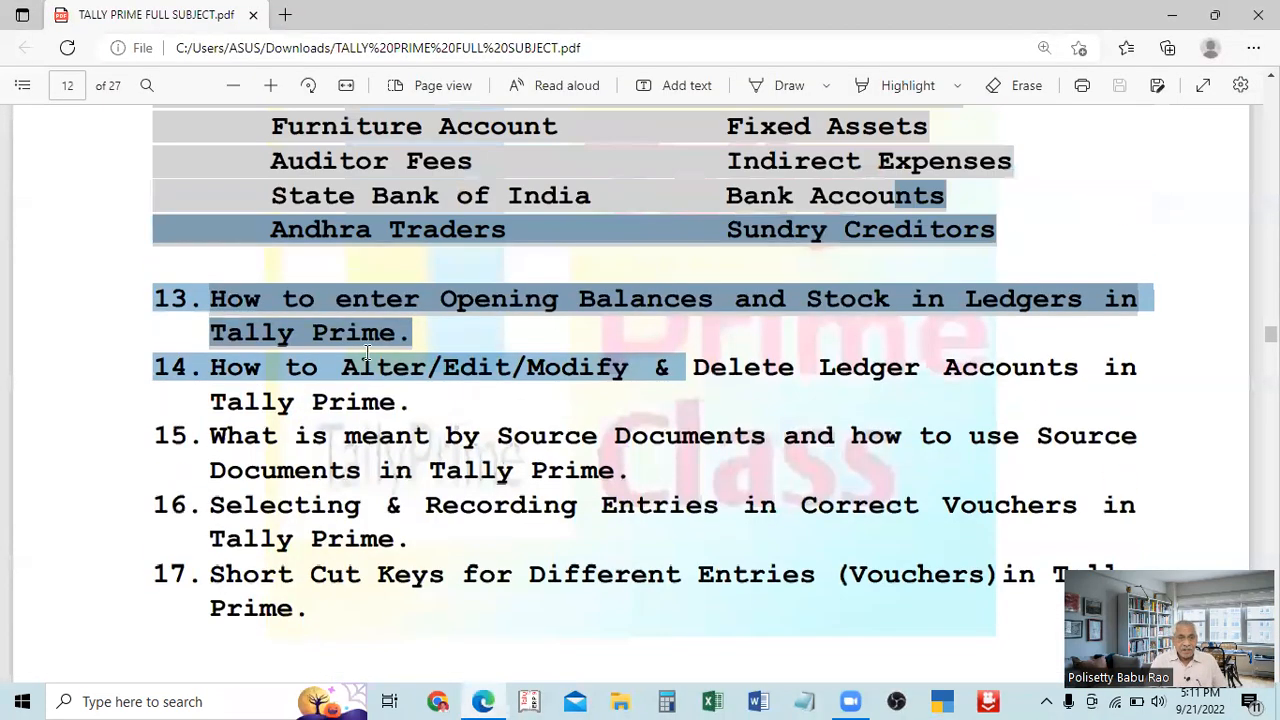
left_click(1050, 382)
left_click_drag(1051, 382, 216, 381)
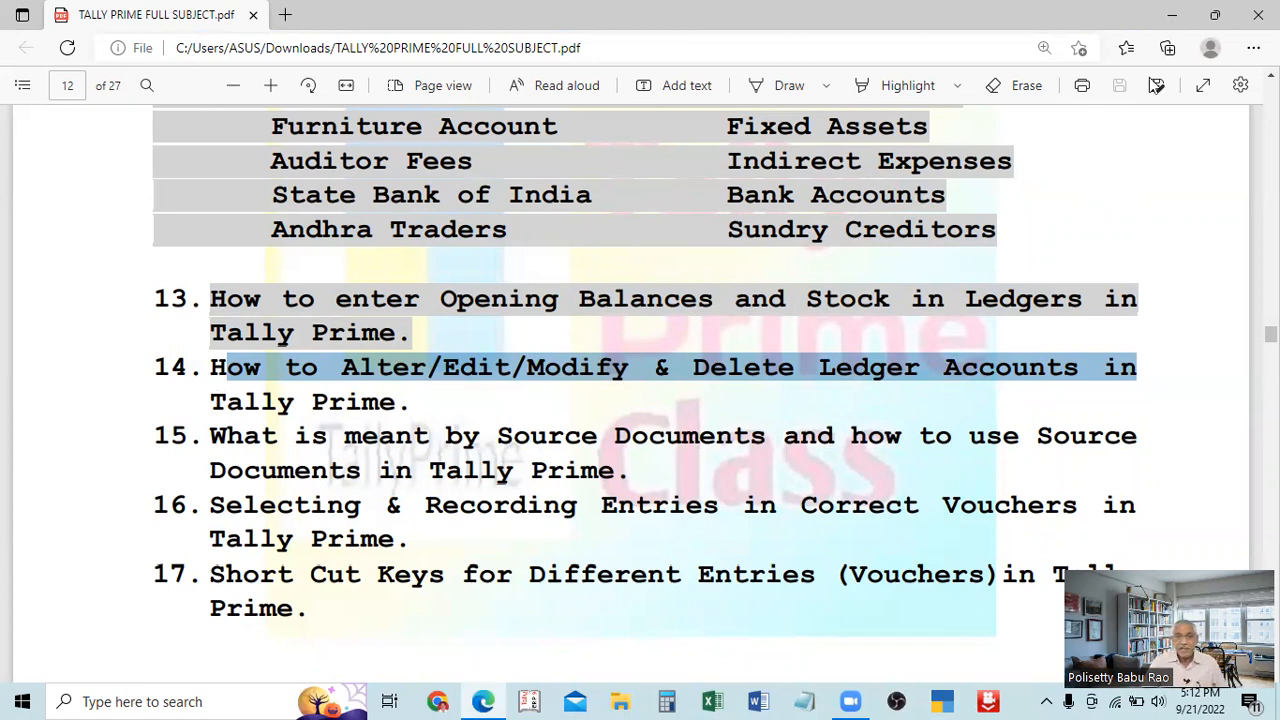
left_click(1259, 15)
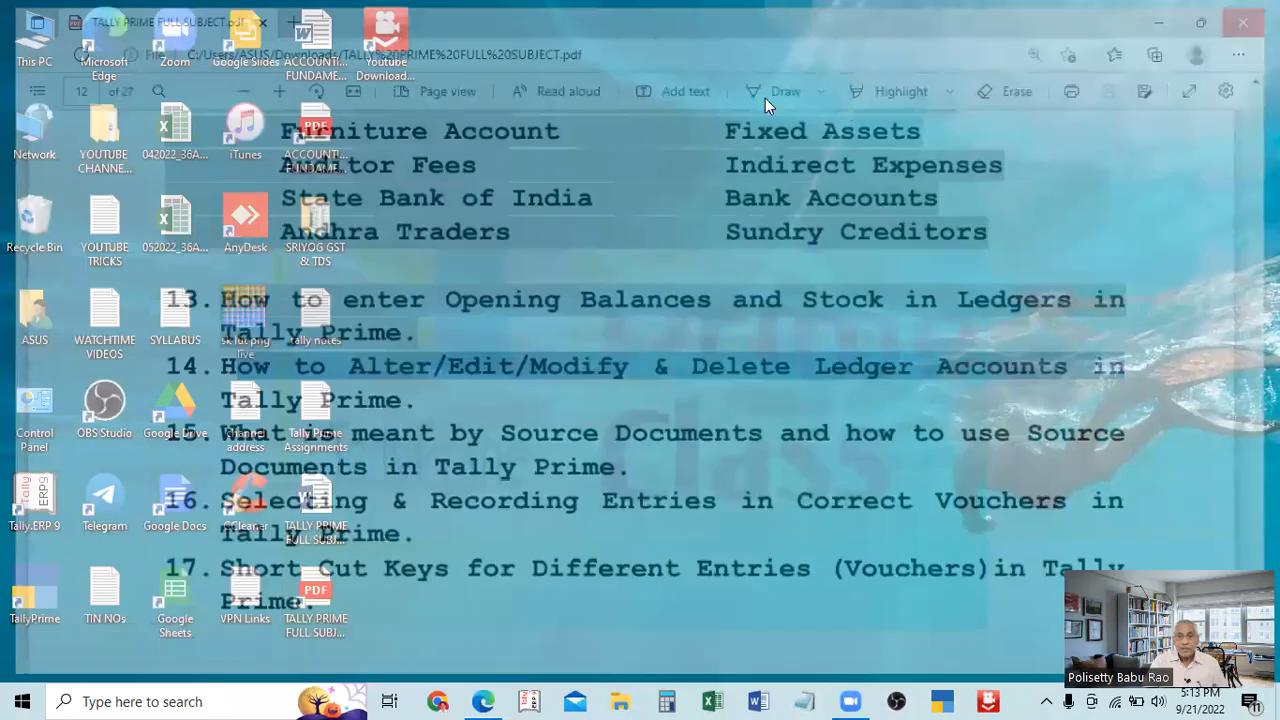